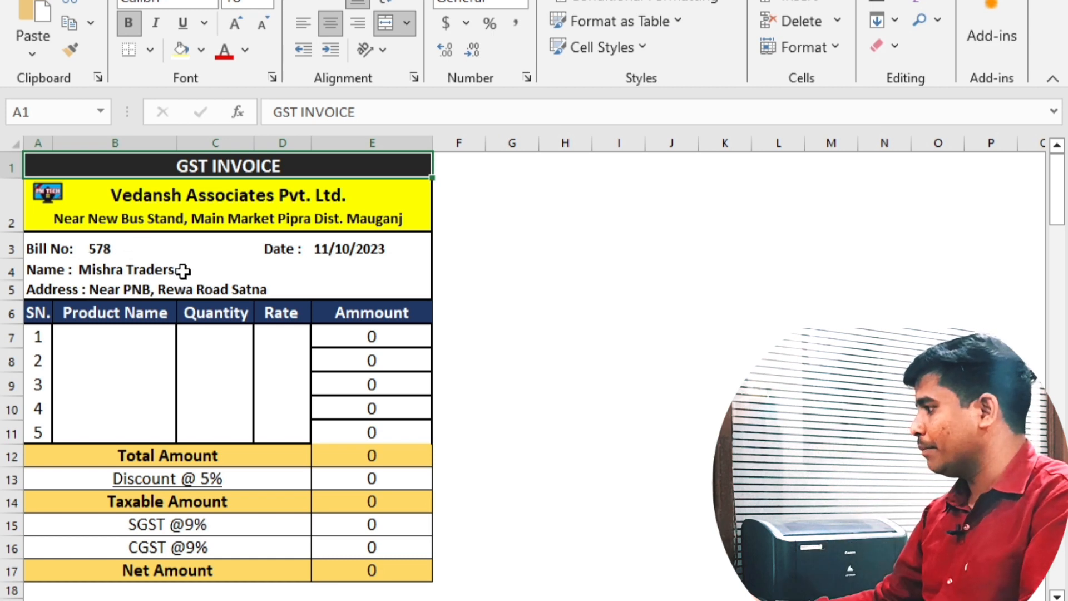
Fill the invoice's first item row with product Laptop dell, quantity 5 and rate 32000.
left_click(136, 339)
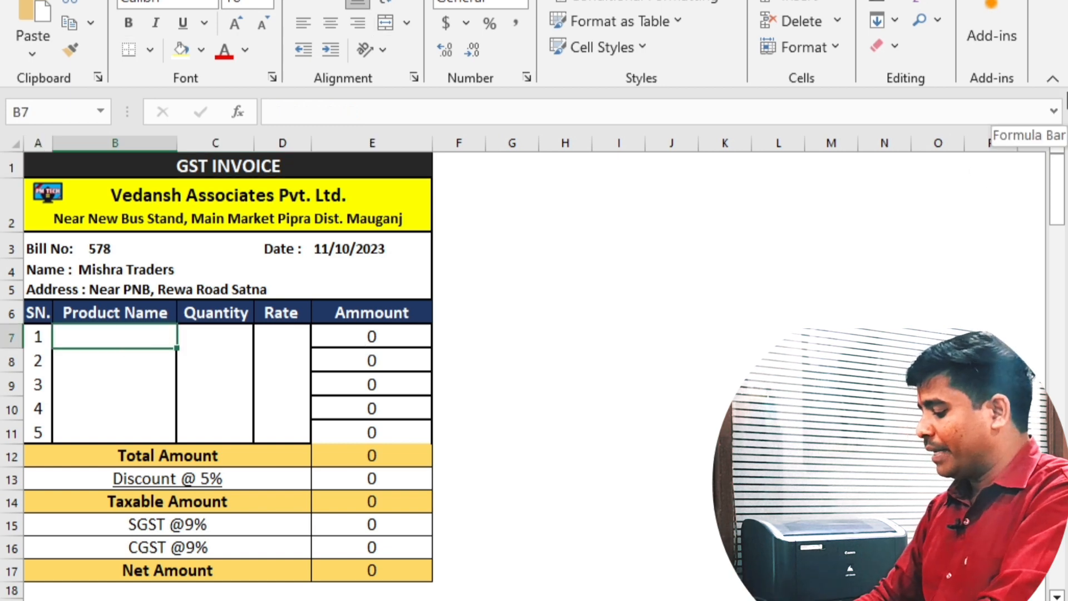
type("Laptop")
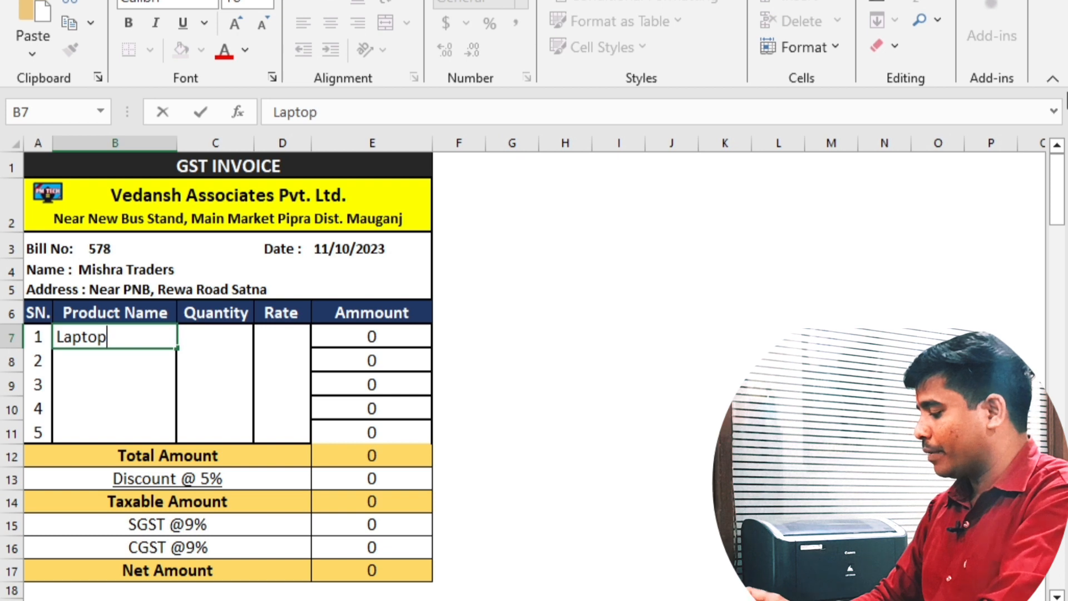
type(" dell")
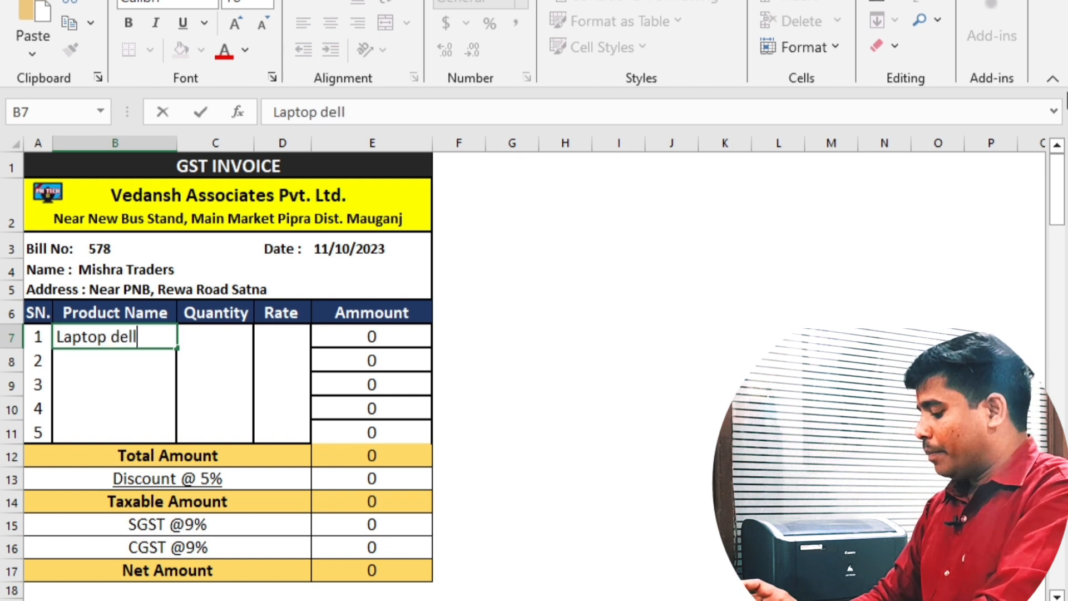
key("Tab")
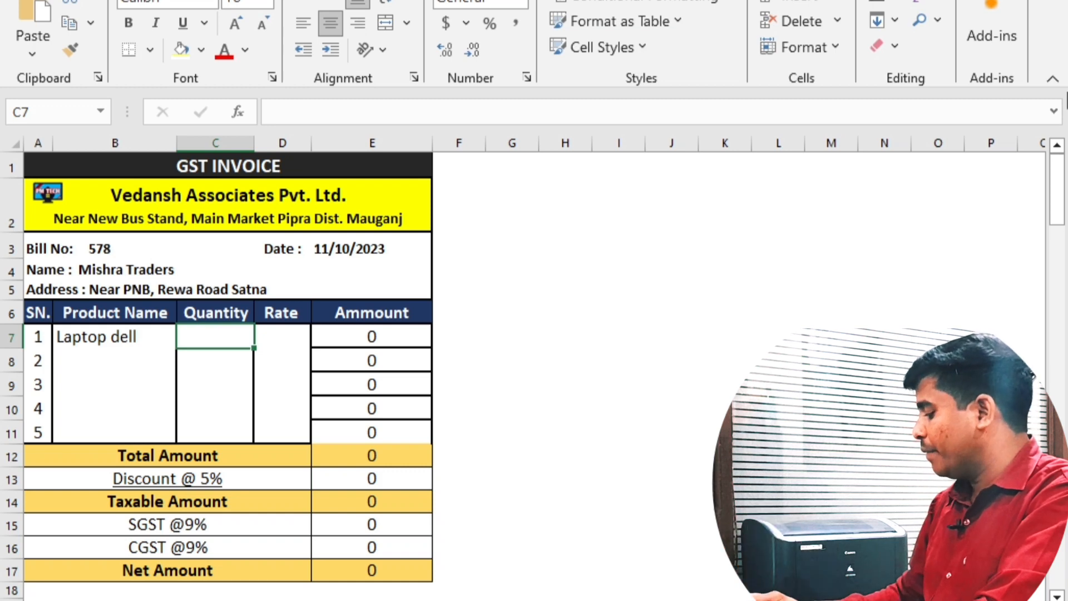
type("5")
key("Tab")
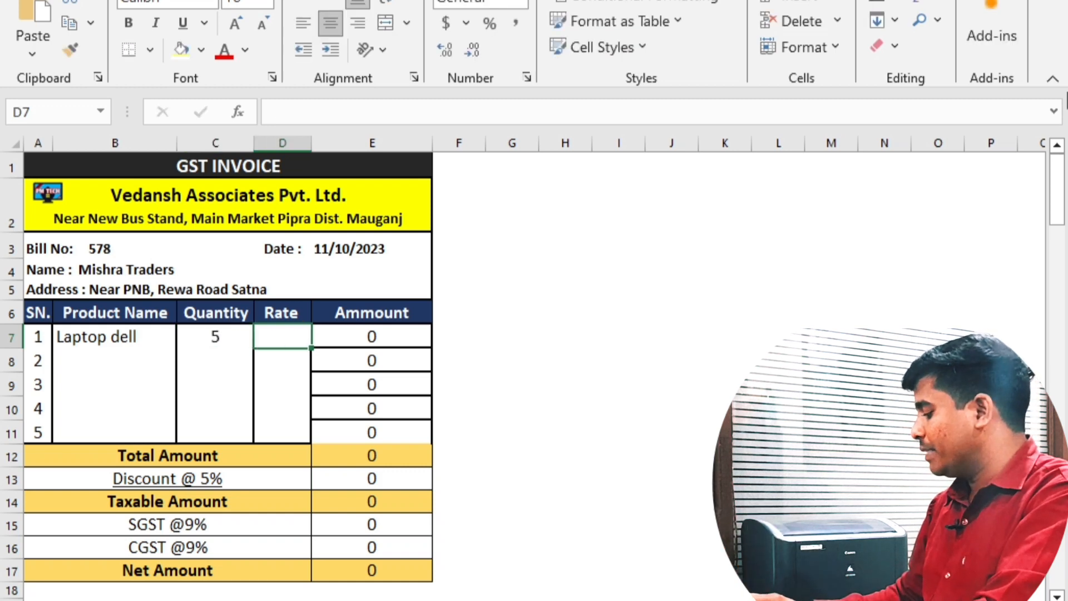
type("32000")
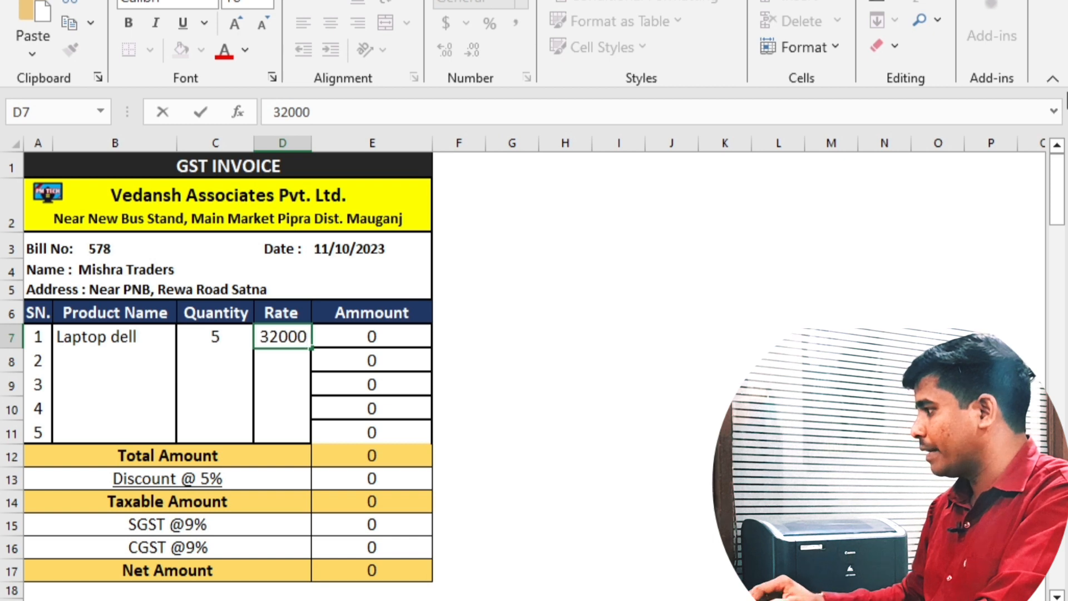
key("Return")
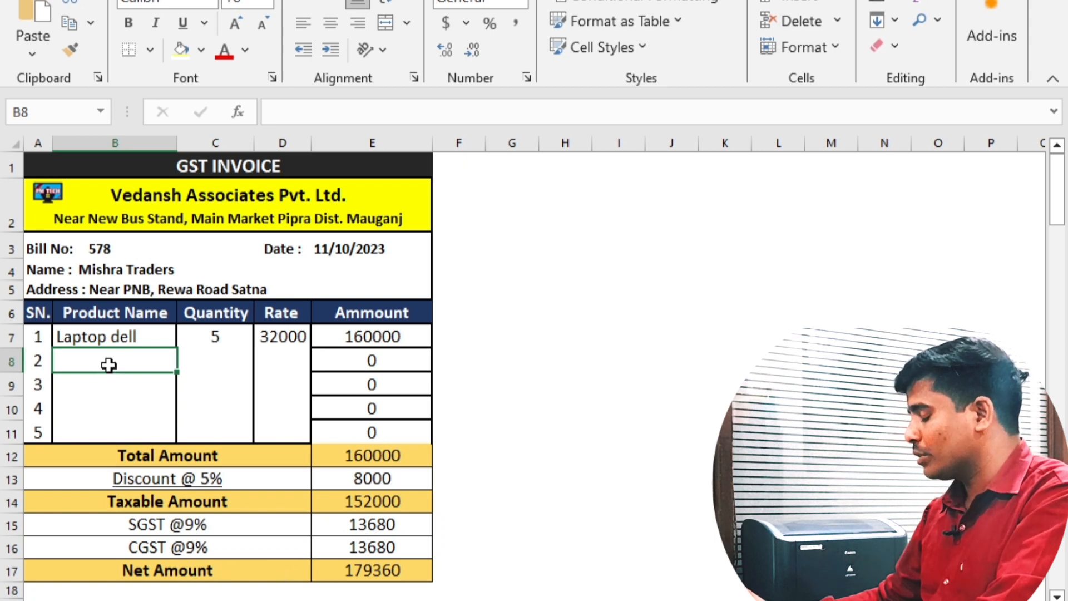
Fill the invoice's second item row with product Mouse Usb, quantity 10 and rate 400.
type("Mouse Usb")
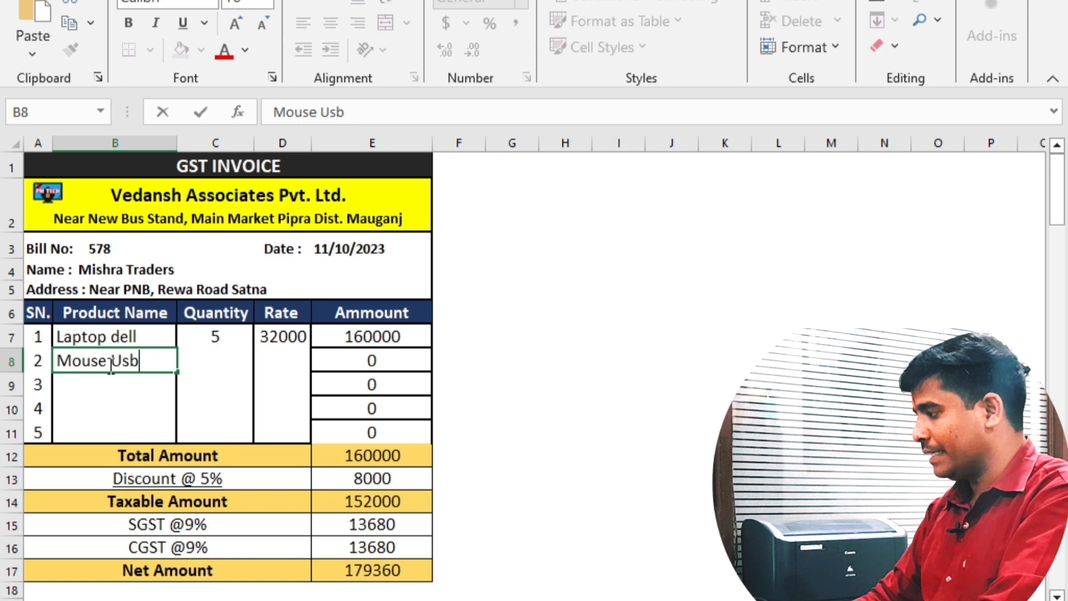
key("Tab")
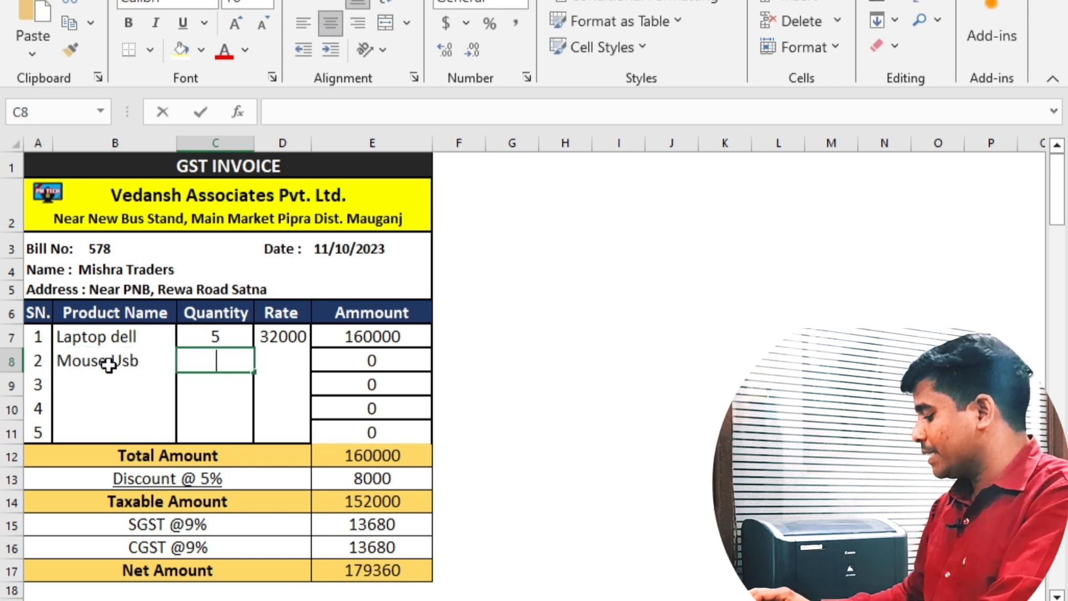
type("10")
key("Tab")
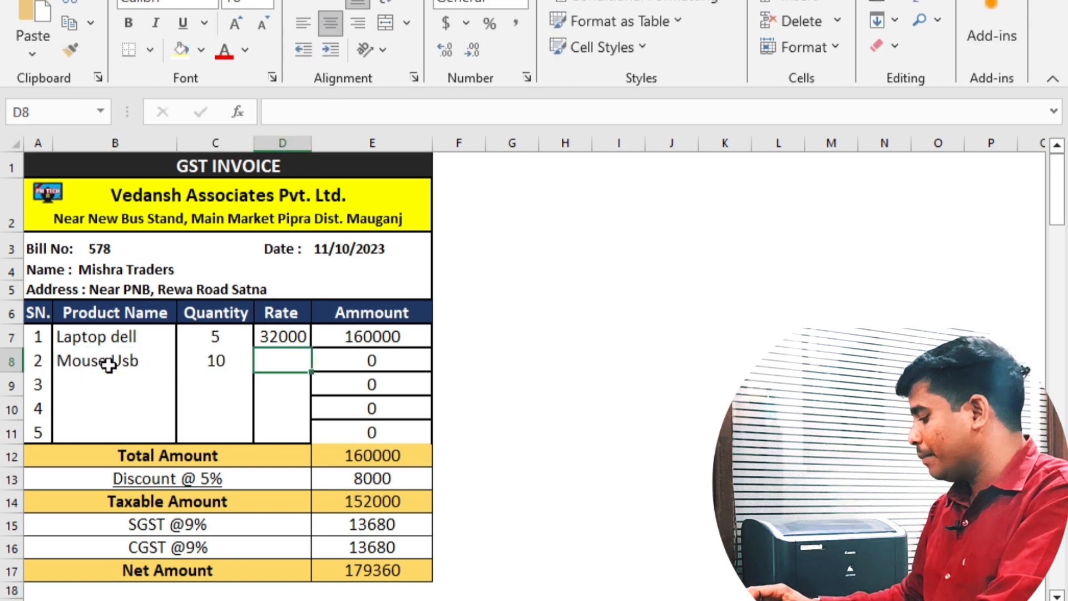
type("400")
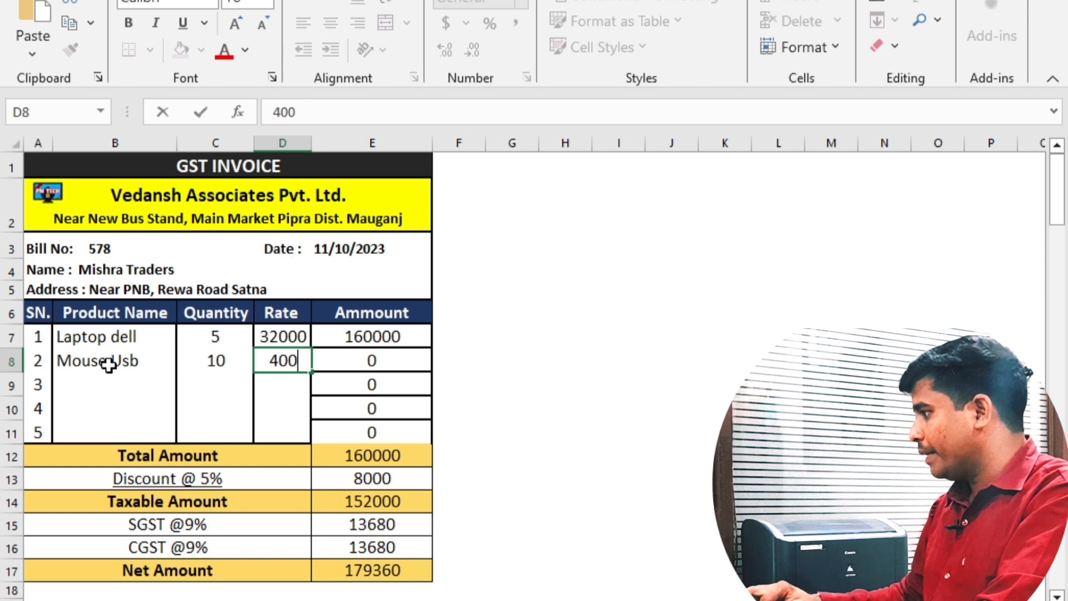
key("Return")
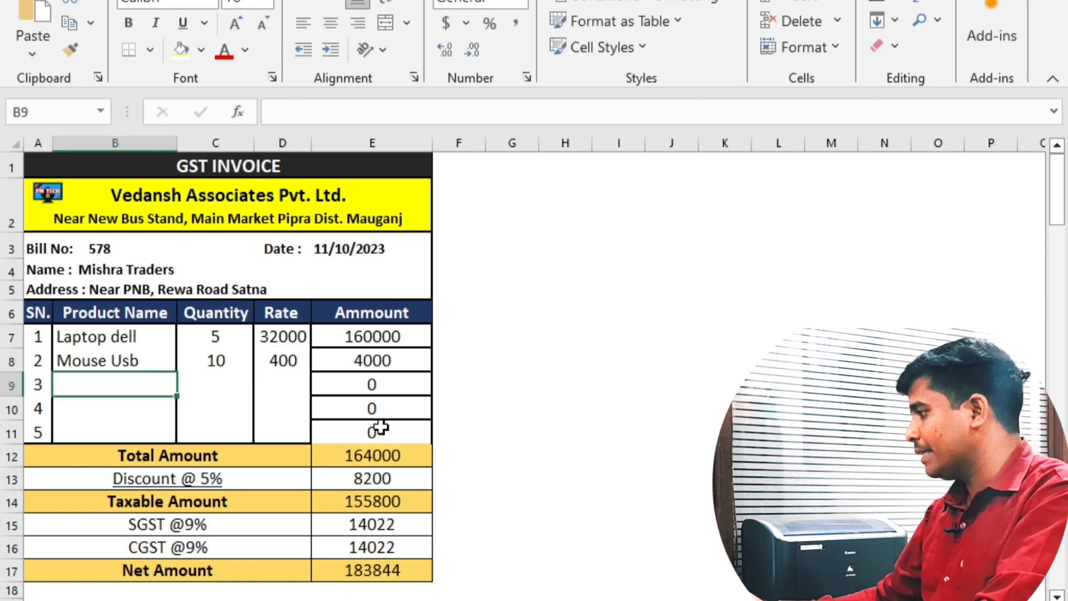
Examine the first item's amount formula and the invoice layout from the GST INVOICE title down to the Net Amount row.
left_click(105, 336)
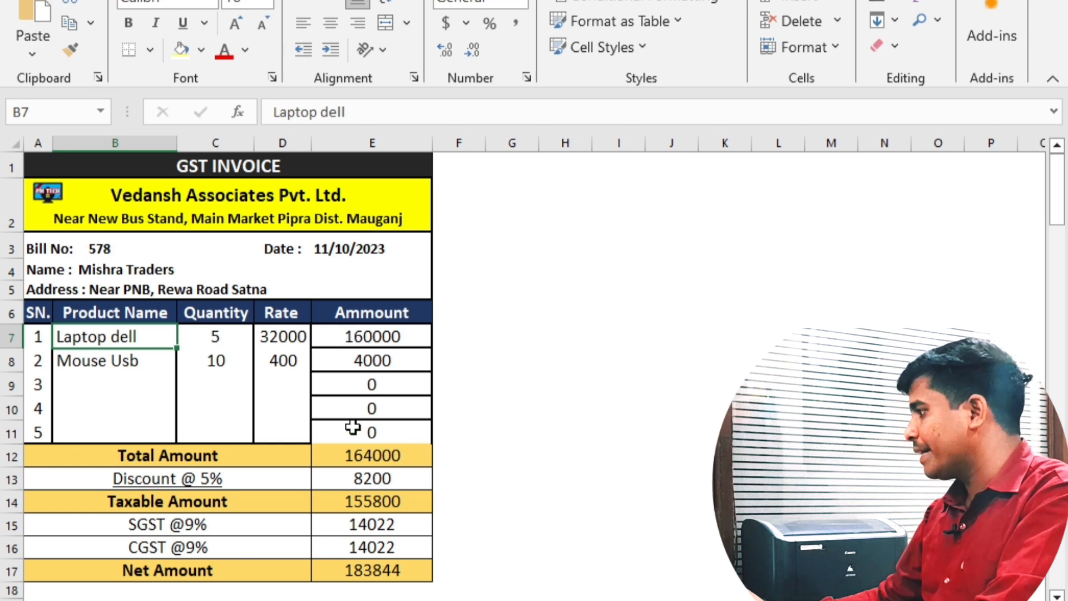
left_click(373, 341)
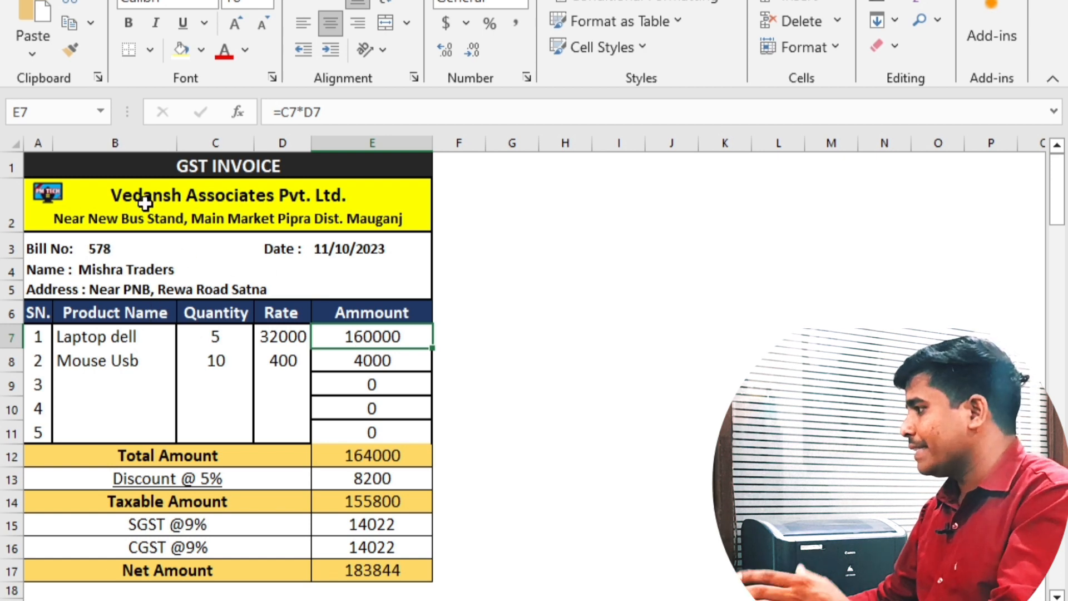
left_click_drag(156, 165, 160, 573)
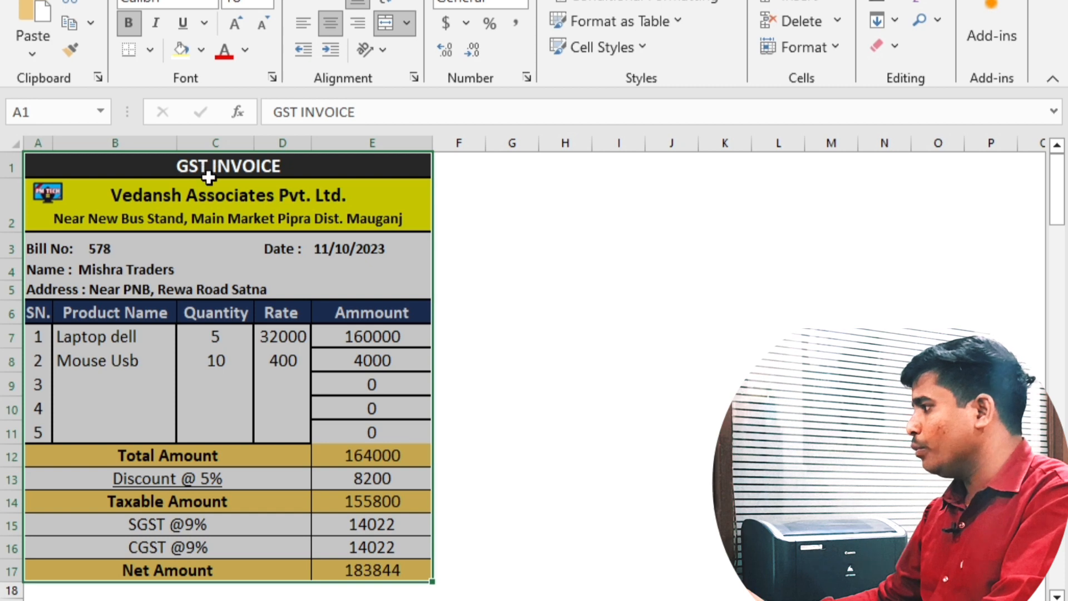
left_click_drag(121, 167, 201, 573)
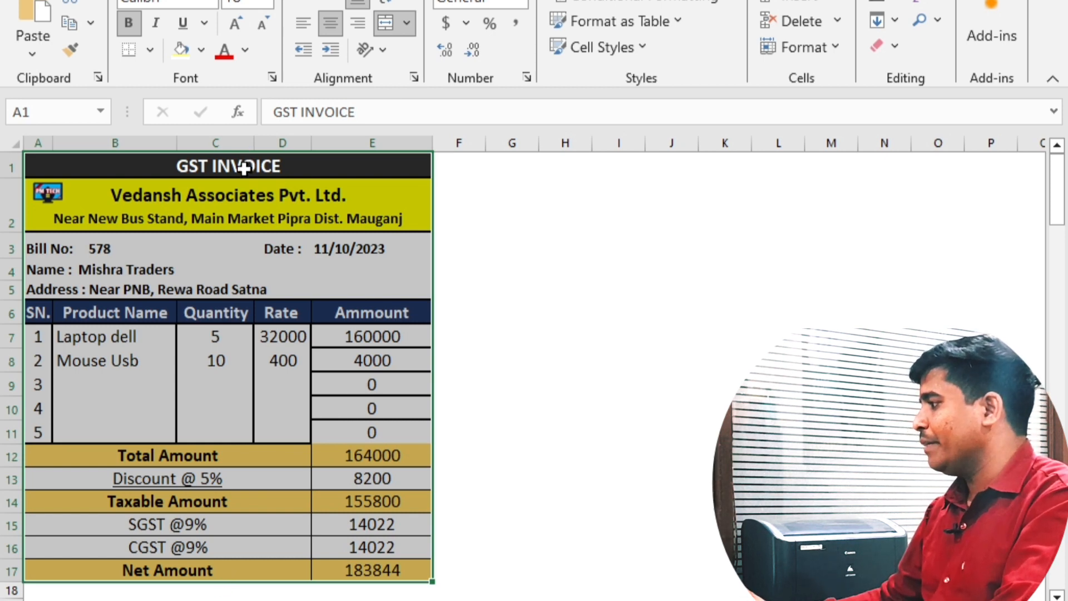
left_click_drag(245, 167, 257, 566)
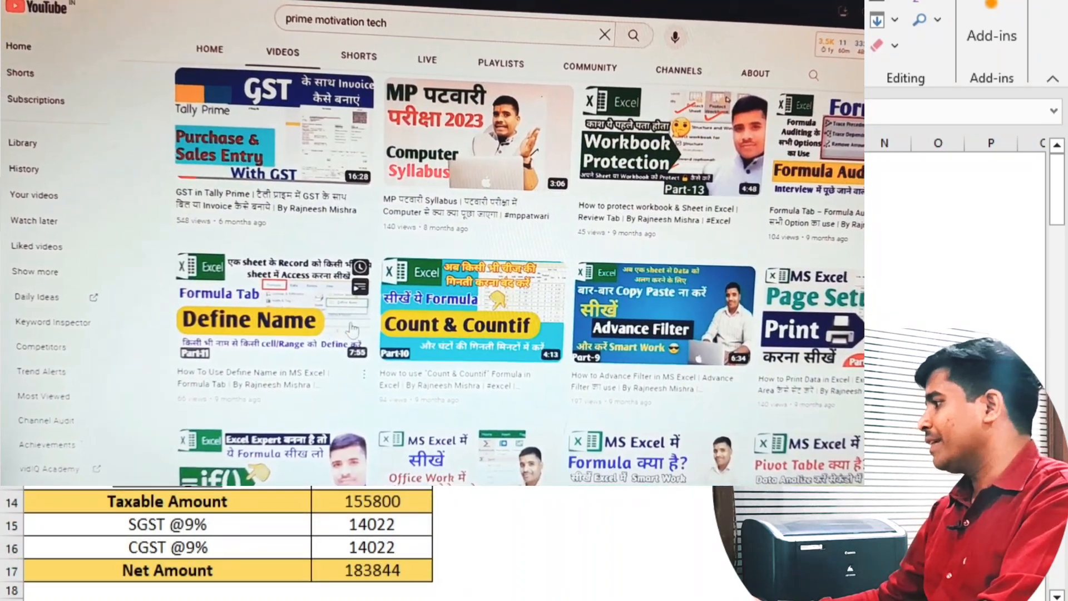
left_click_drag(240, 501, 239, 569)
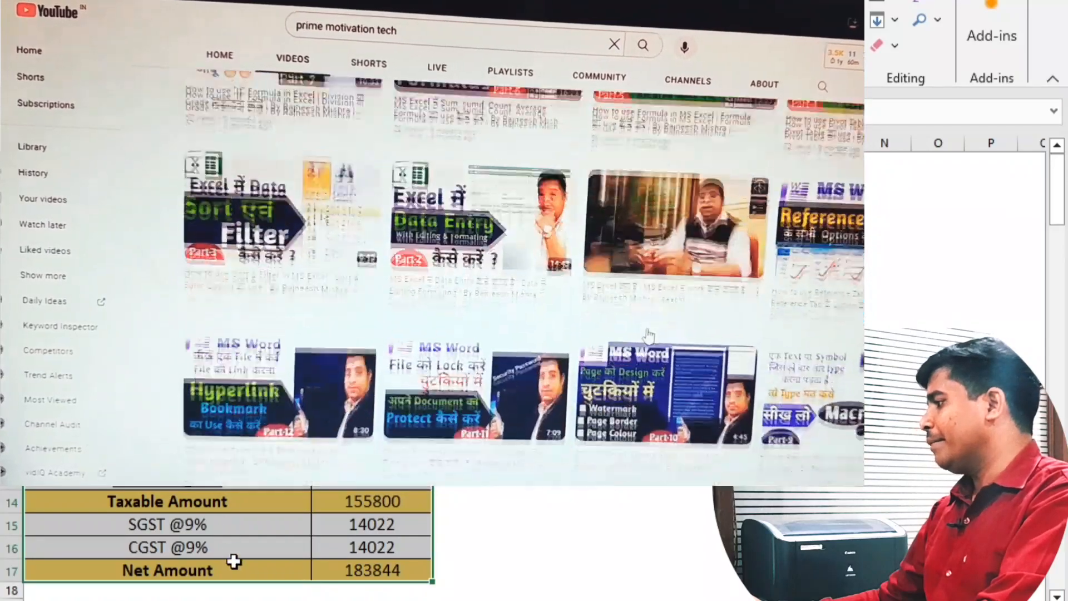
left_click(490, 423)
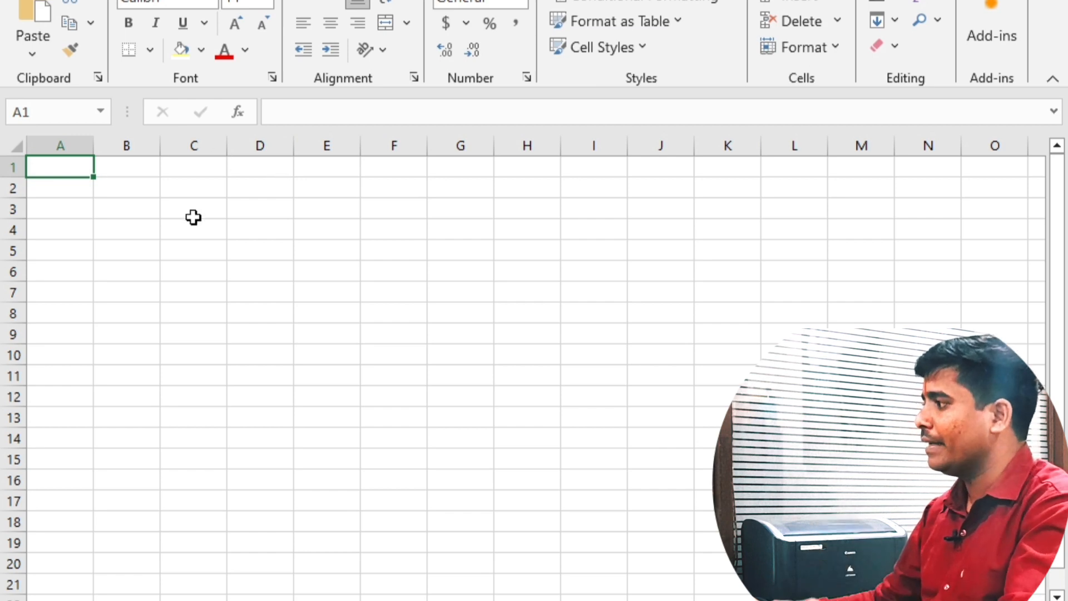
left_click(135, 172)
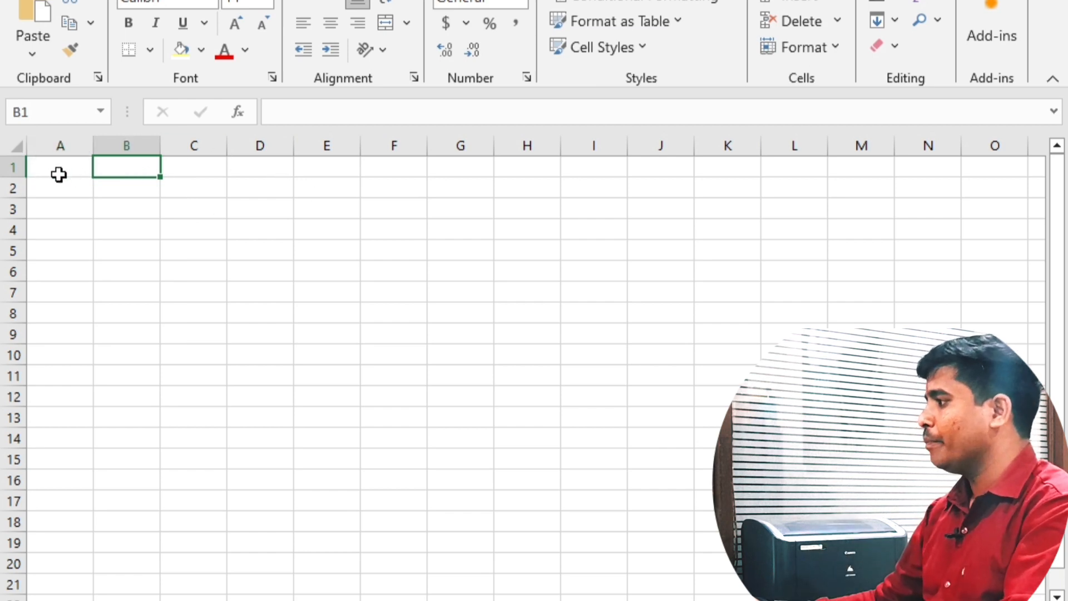
left_click_drag(68, 166, 294, 167)
left_click_drag(60, 166, 448, 164)
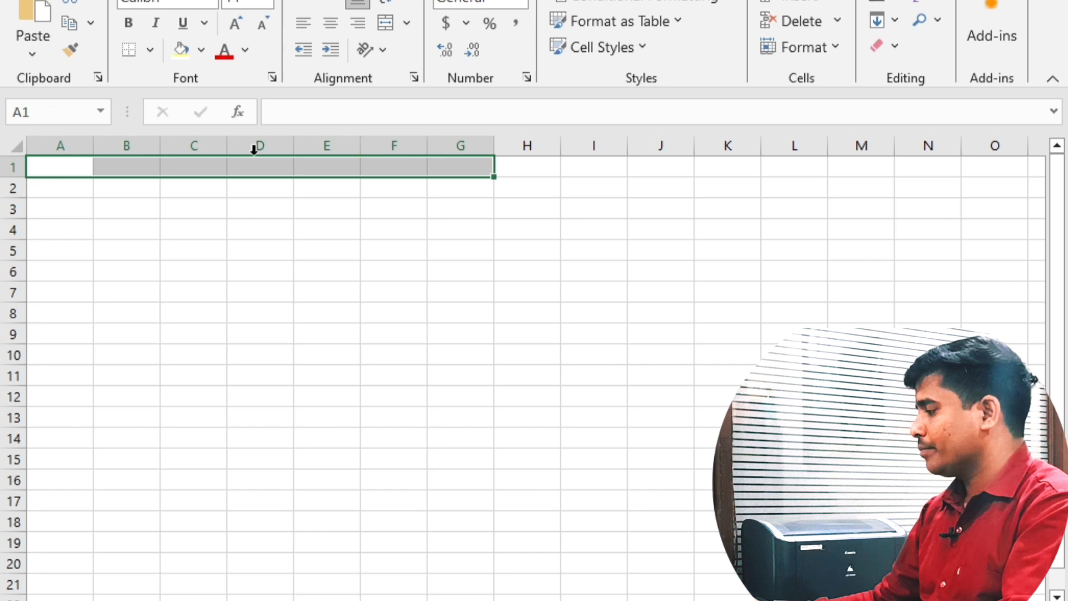
left_click(125, 170)
left_click_drag(38, 166, 412, 169)
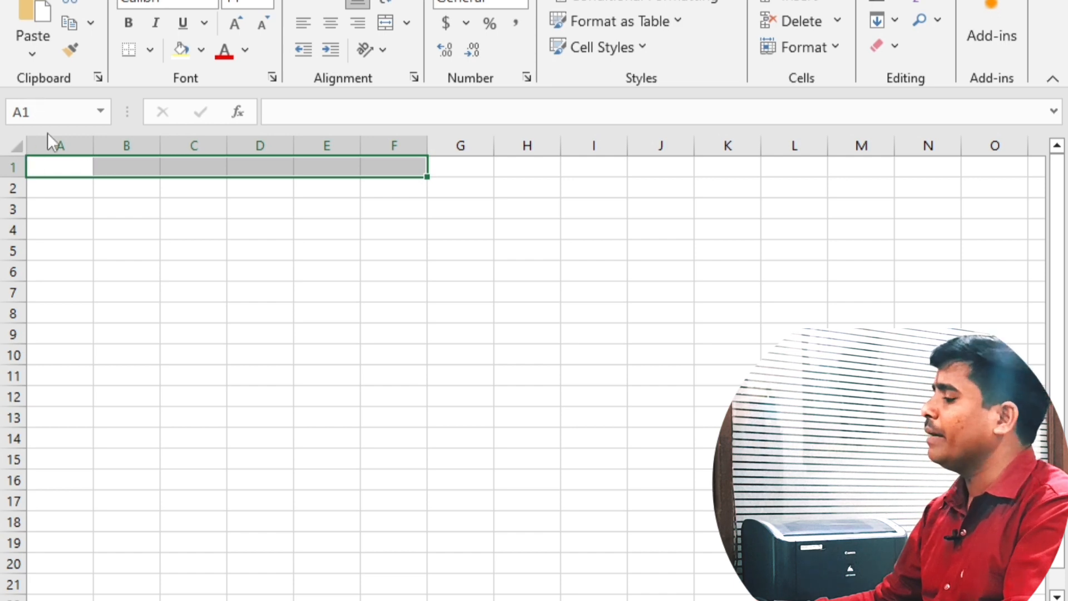
Enter the column headers Sn, Paricular and Quantity in cells A2 to C2 of the blank sheet.
left_click(76, 189)
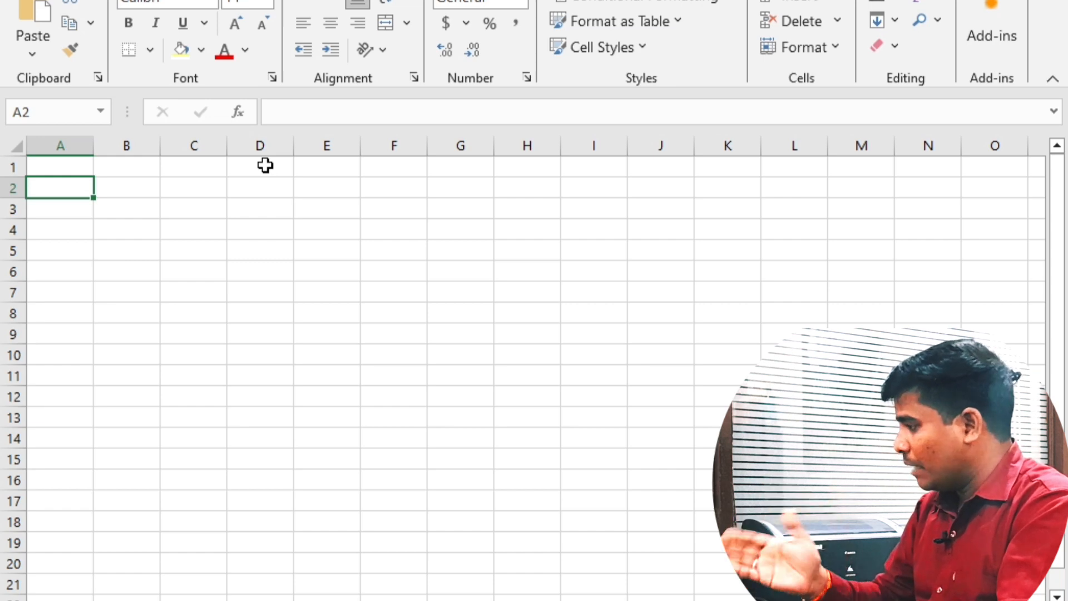
type("Sn")
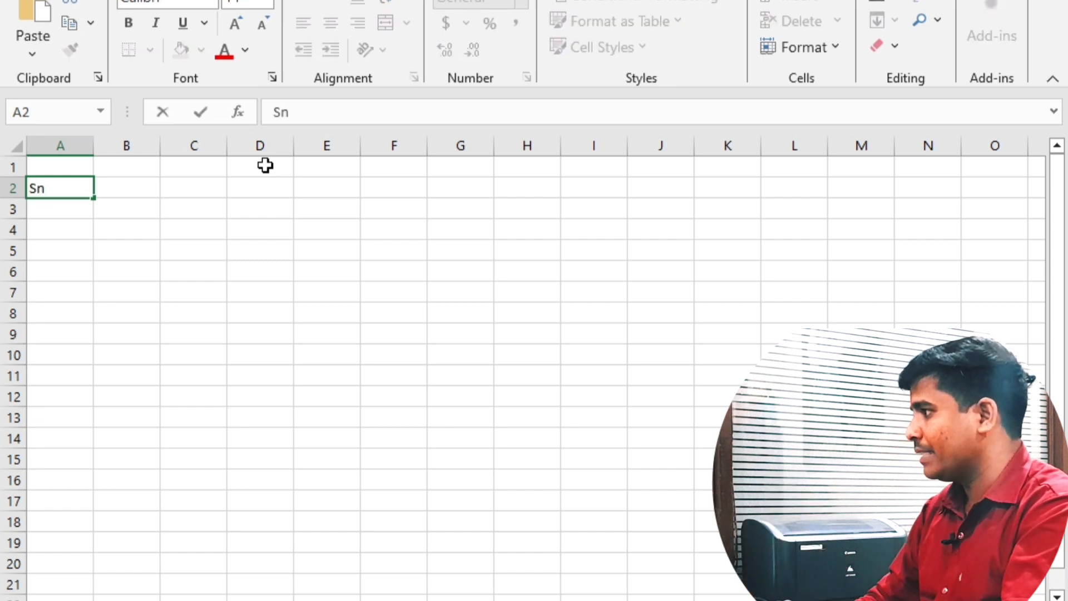
key("Tab")
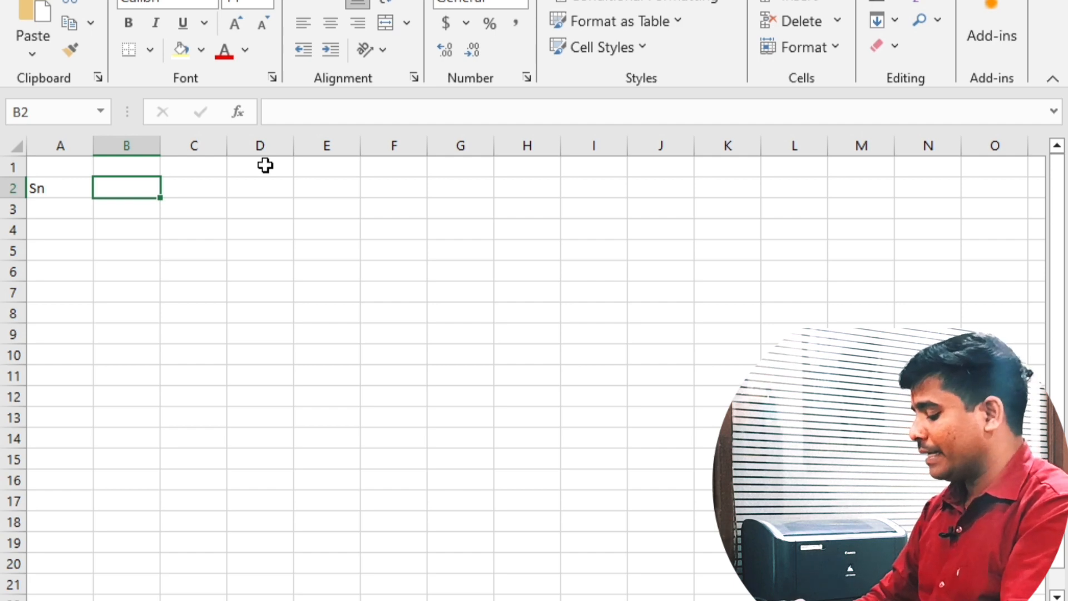
type("P")
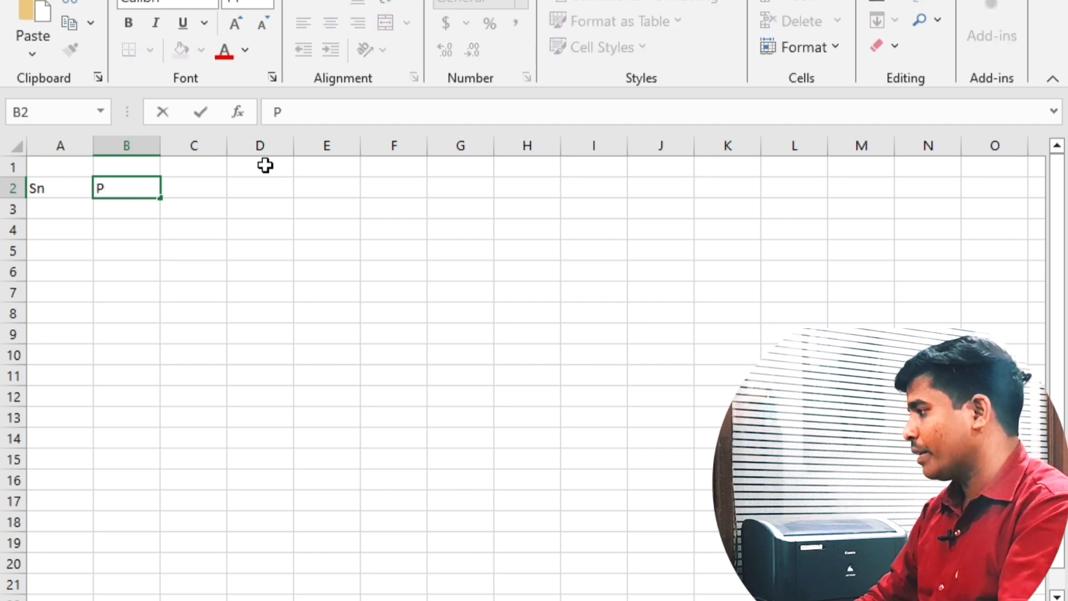
type("aricular")
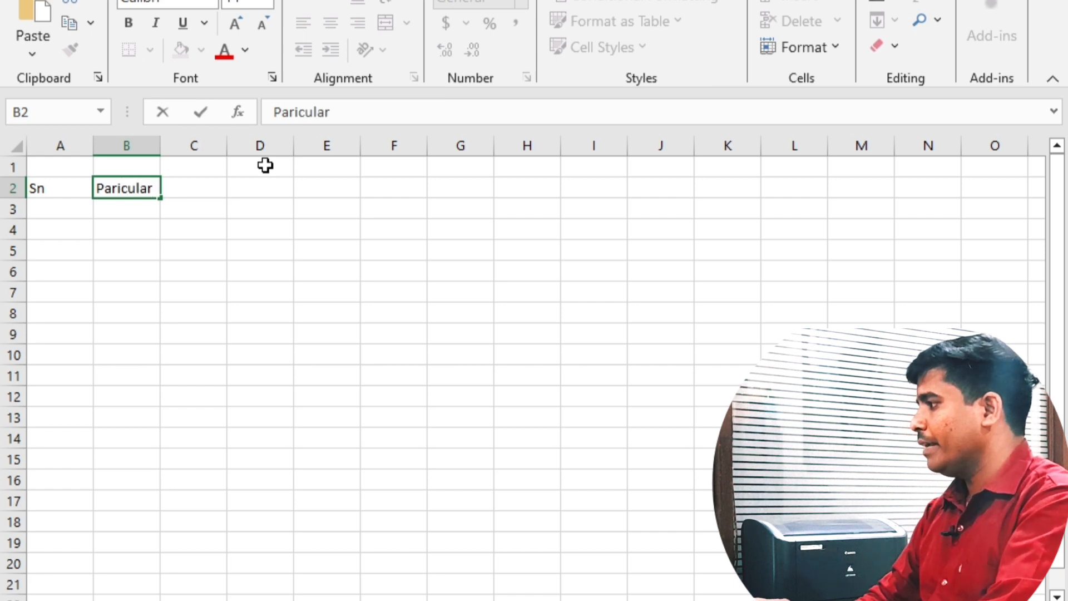
key("Tab")
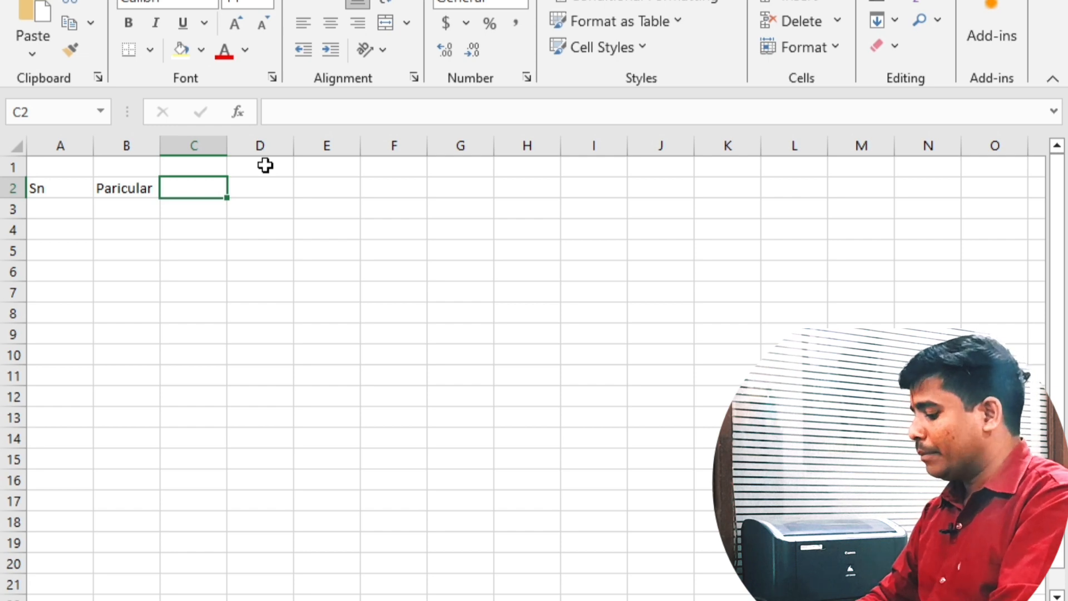
type("Quantity")
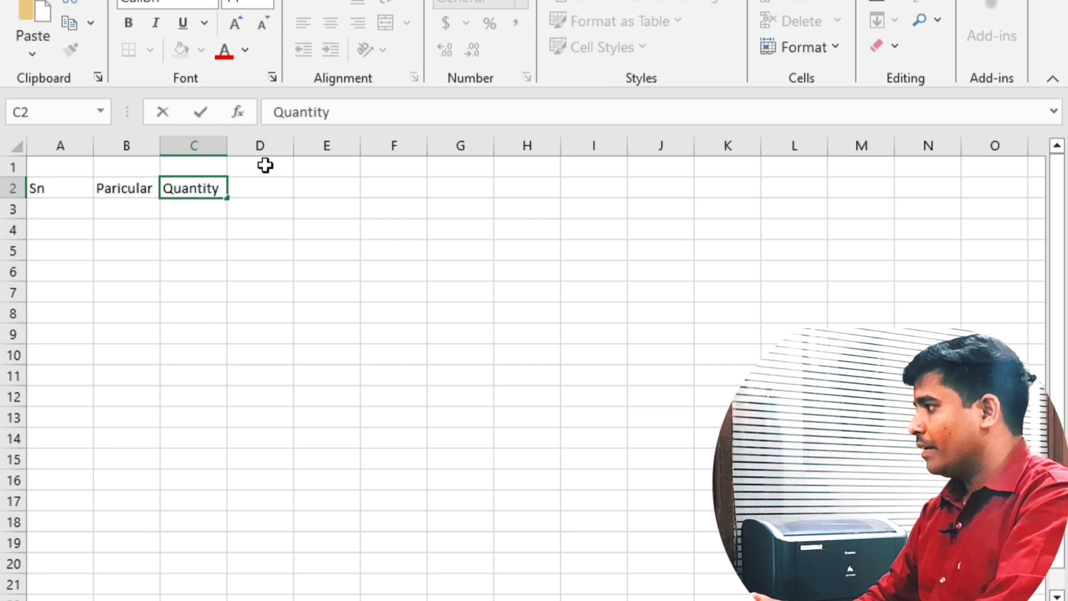
key("Tab")
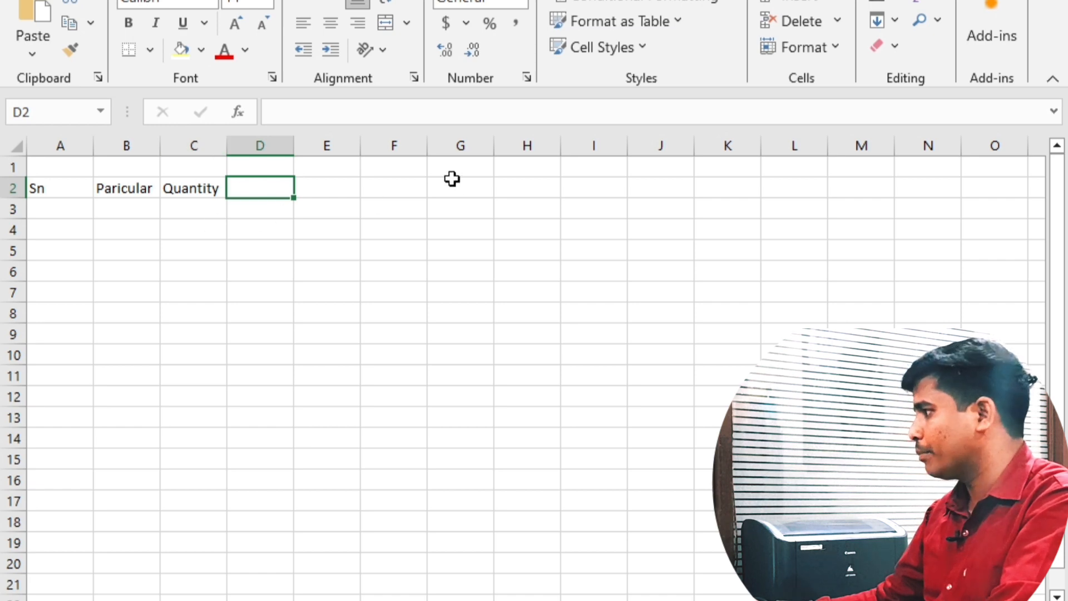
Add the column headers Rate and Amount in cells D2 and E2.
type("Ra")
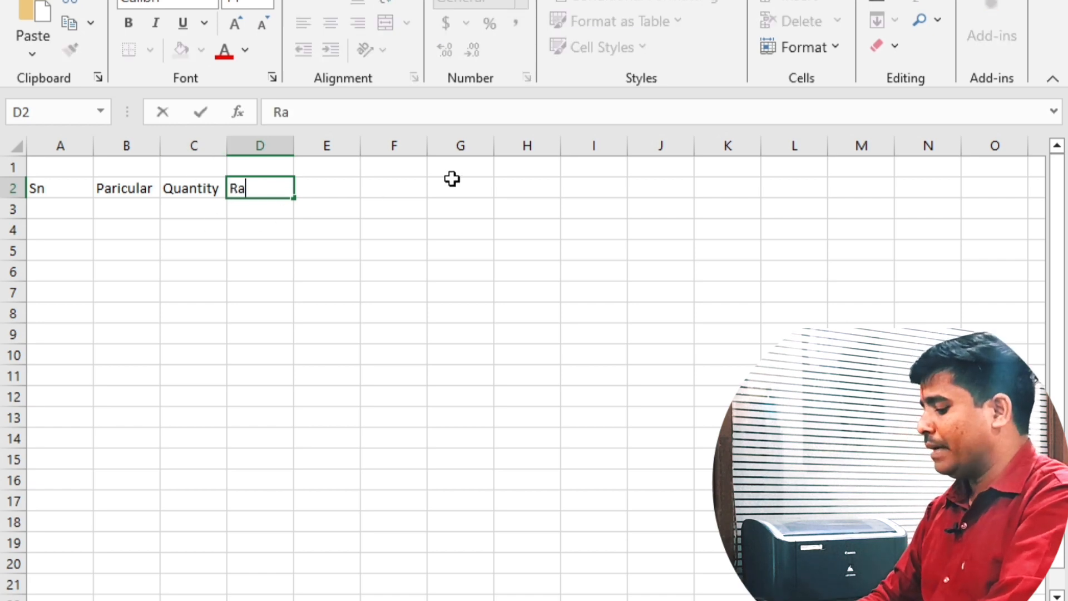
type("te")
key("BackSpace")
type("te")
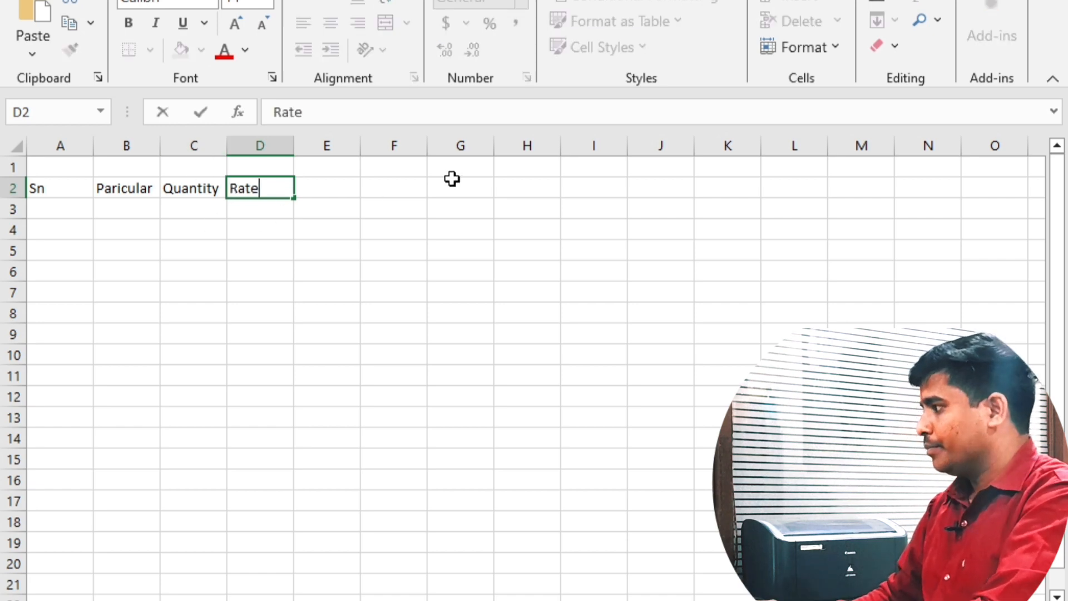
key("Tab")
type("Amou")
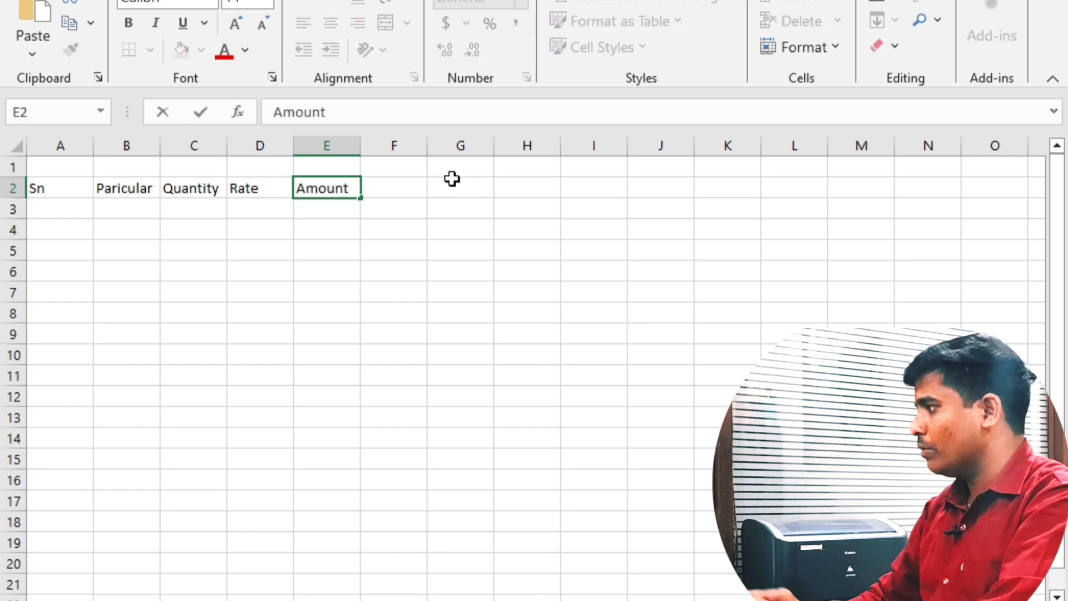
left_click(201, 212)
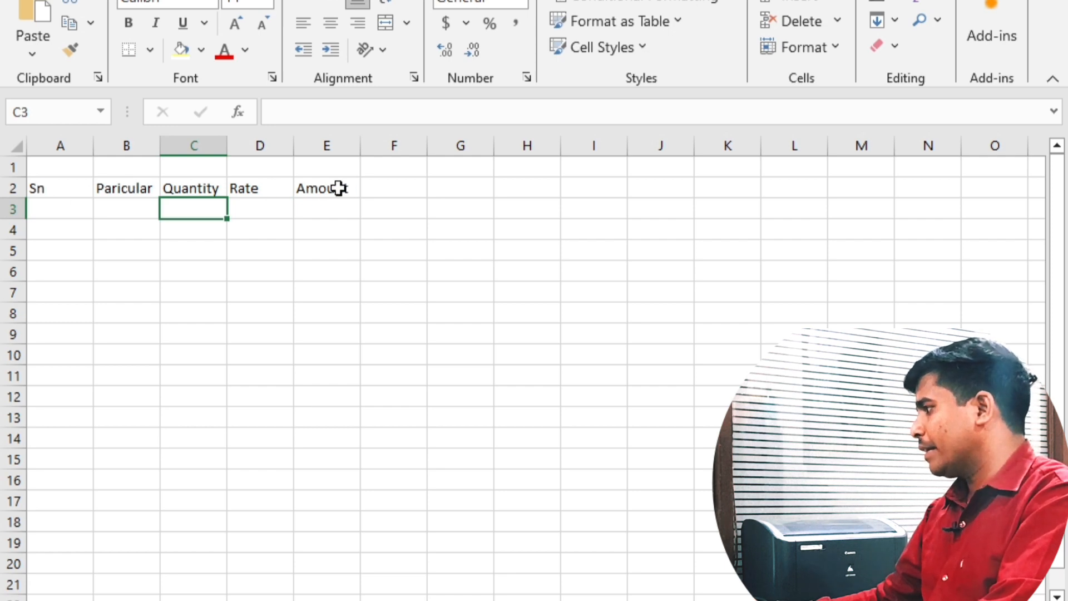
left_click(410, 190)
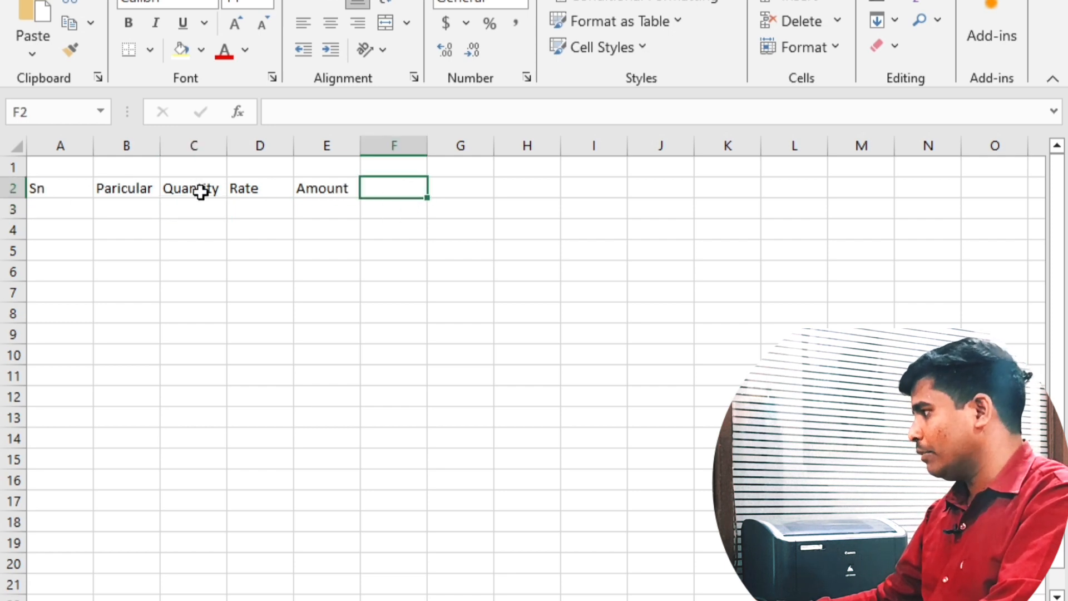
Narrow column A to fit the Sn header, widen column B for the item names, and slightly widen column E.
left_click(65, 193)
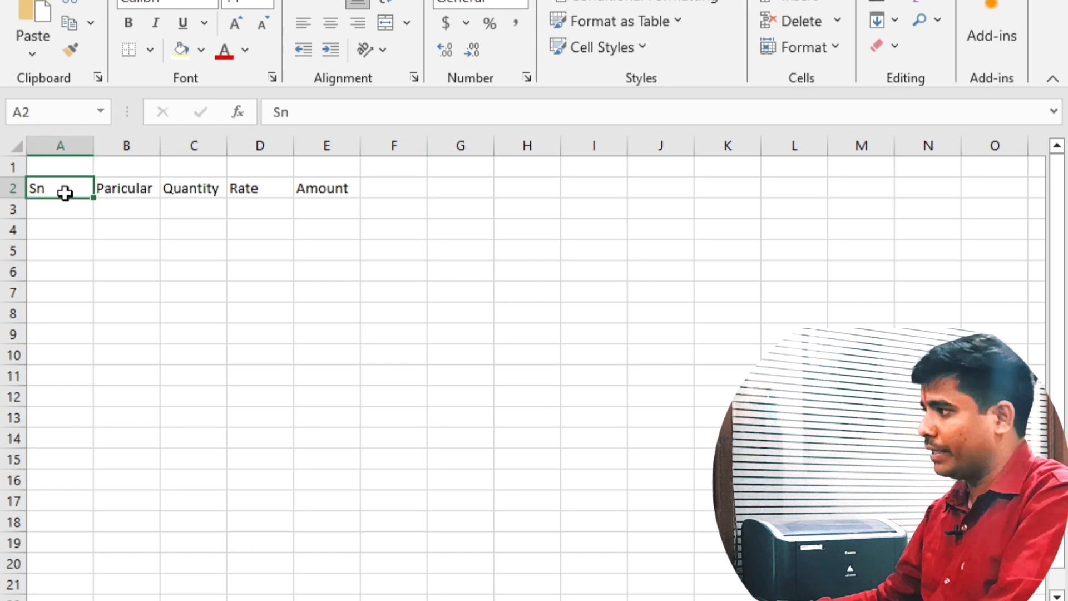
left_click_drag(93, 146, 69, 151)
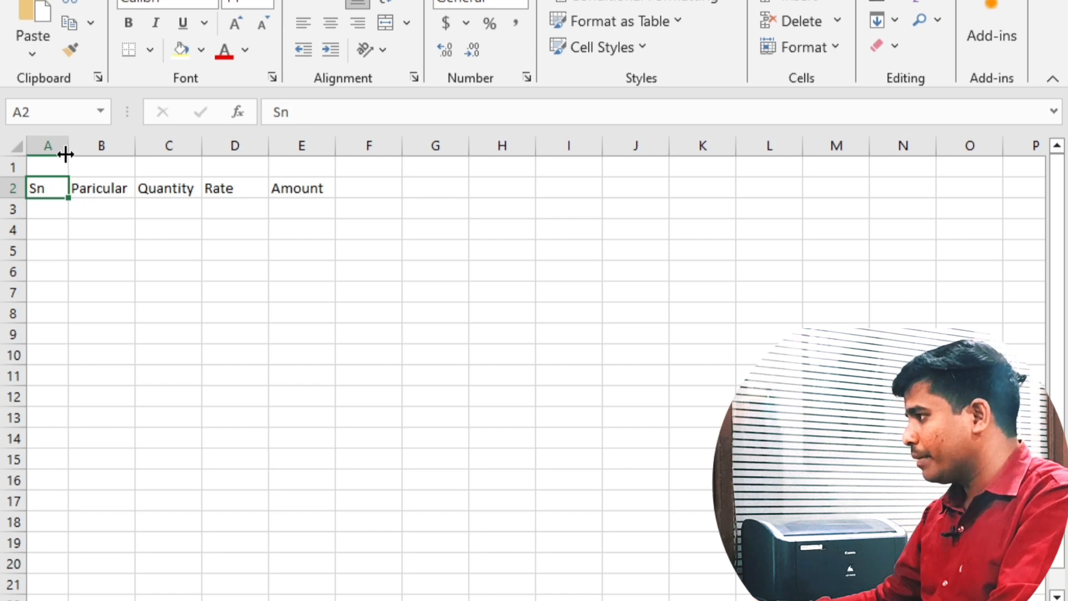
left_click_drag(135, 146, 234, 158)
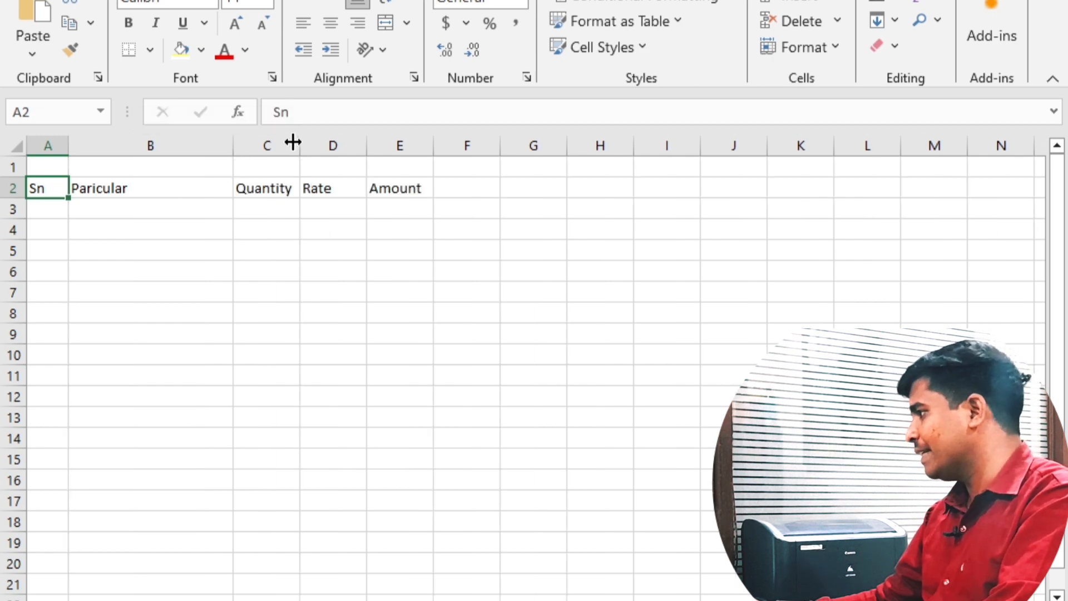
left_click_drag(299, 144, 299, 145)
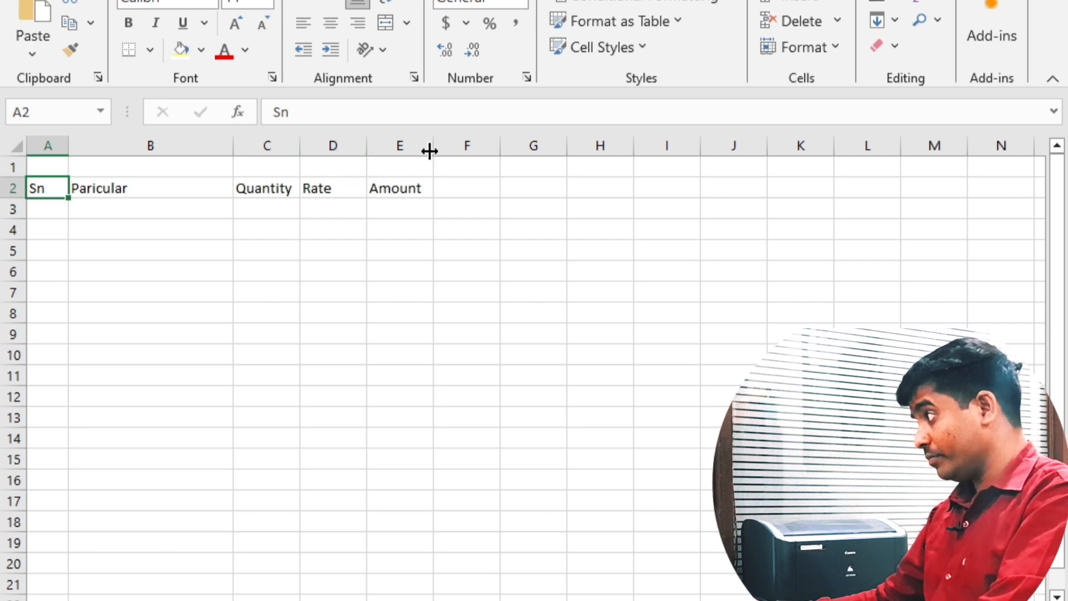
left_click_drag(429, 151, 445, 151)
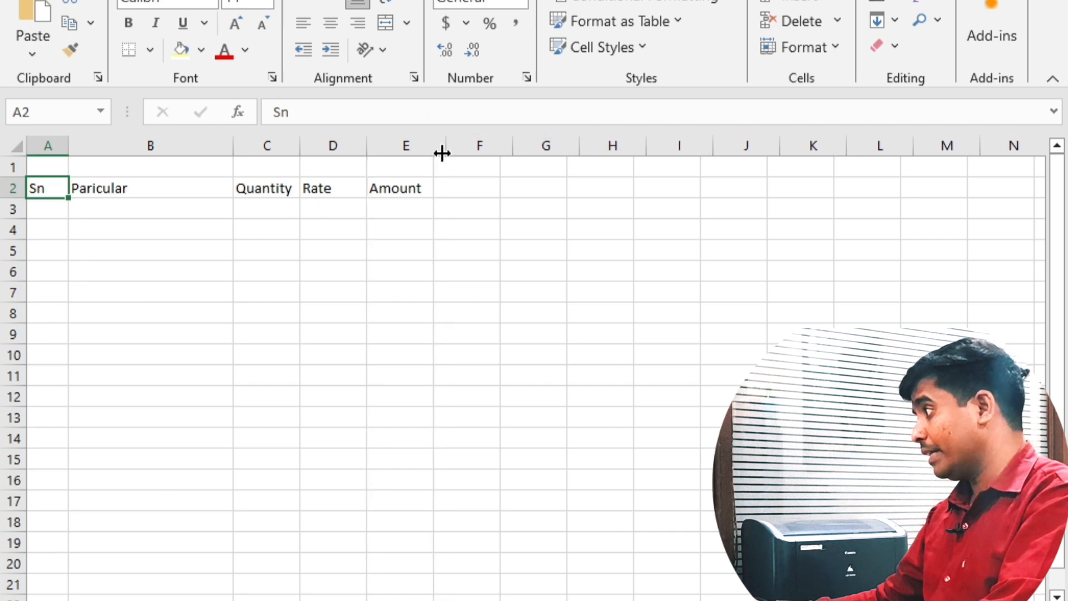
left_click(125, 191)
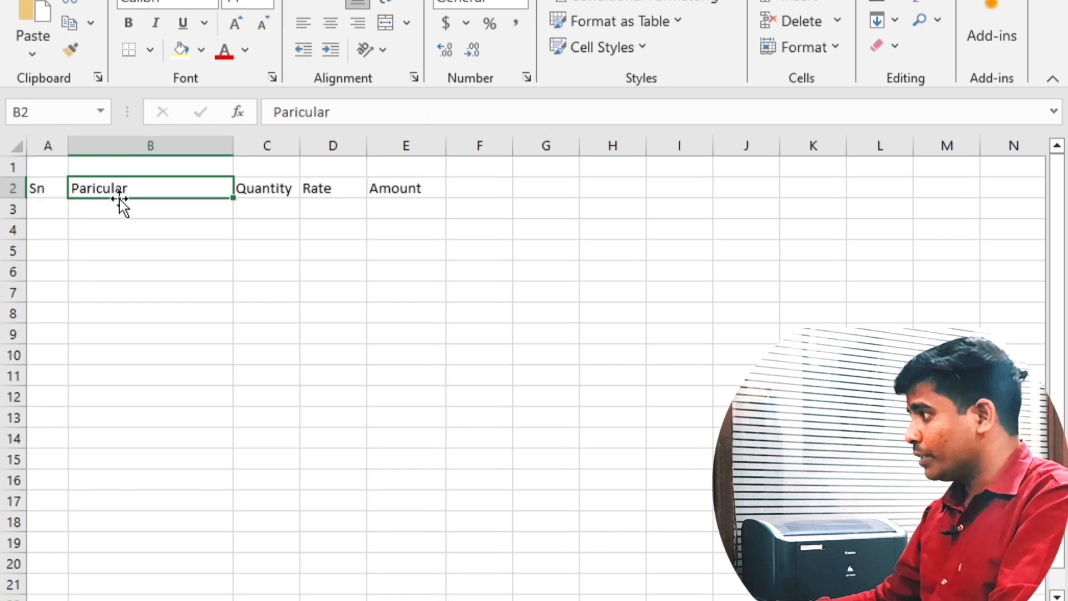
Merge and center cells A1 to E1 above the headers, and make row 1 taller.
left_click(60, 169)
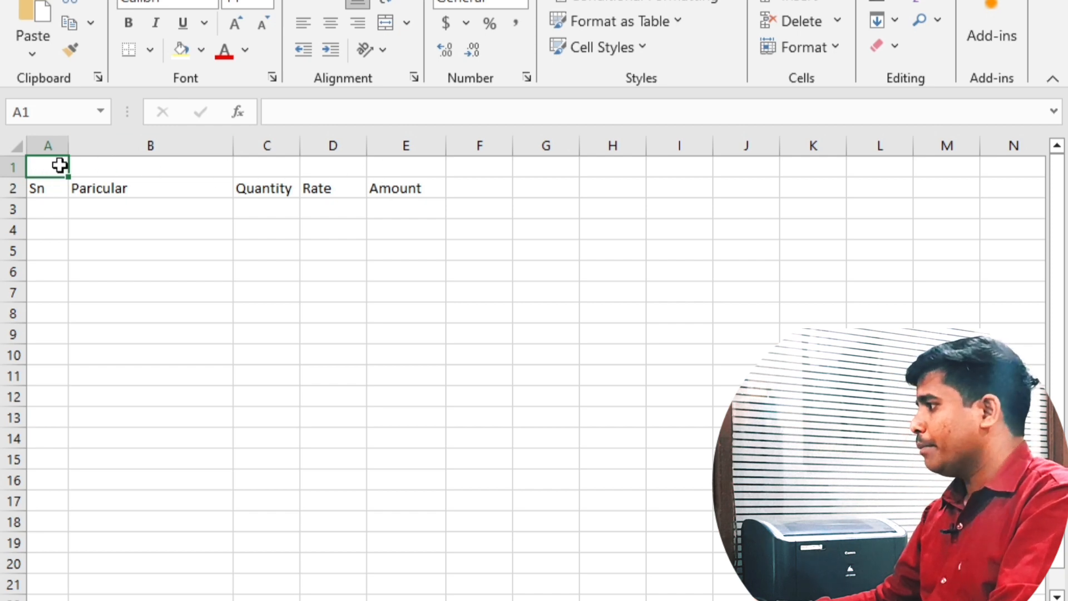
left_click_drag(59, 166, 384, 162)
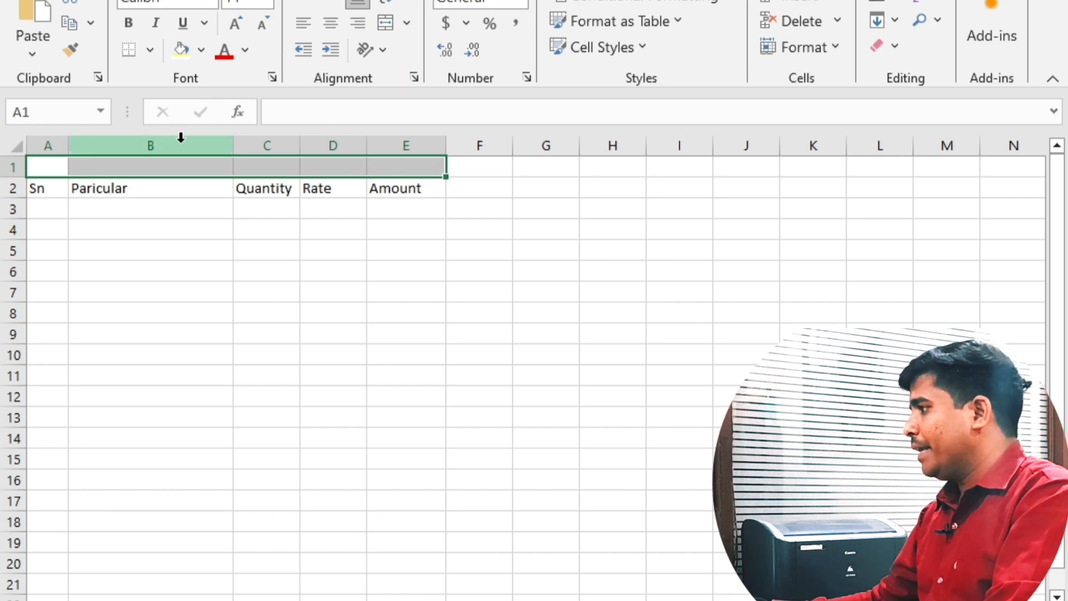
left_click(120, 170)
left_click_drag(42, 167, 397, 158)
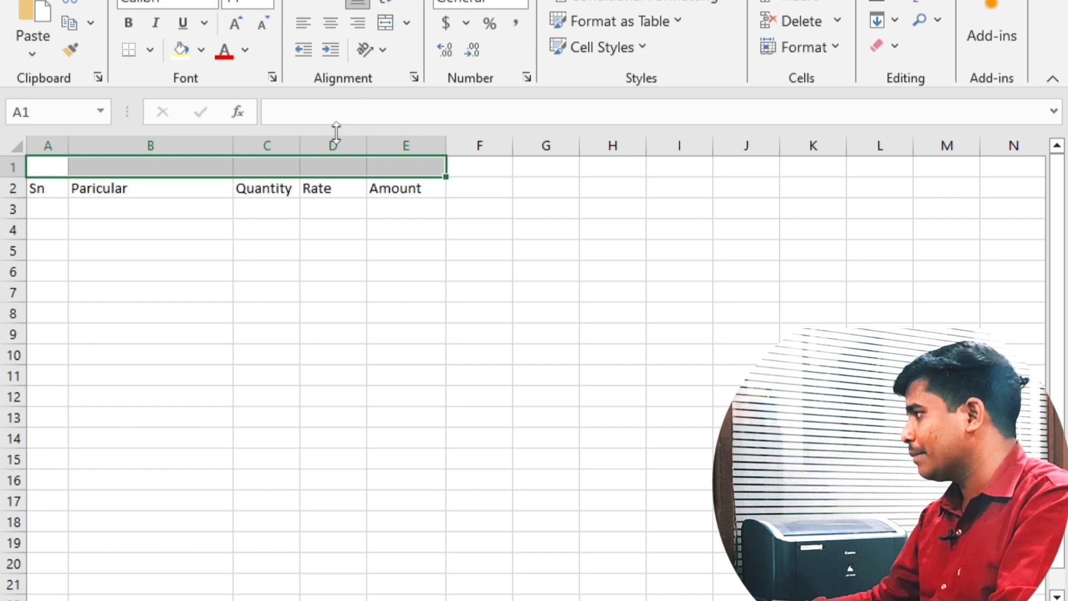
left_click(386, 23)
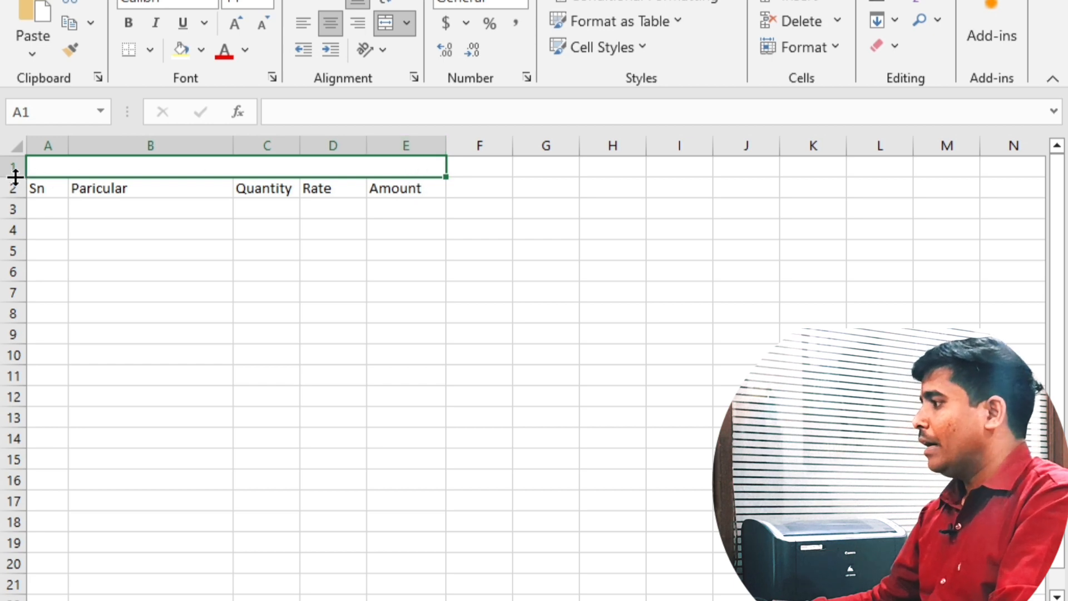
left_click_drag(15, 177, 20, 191)
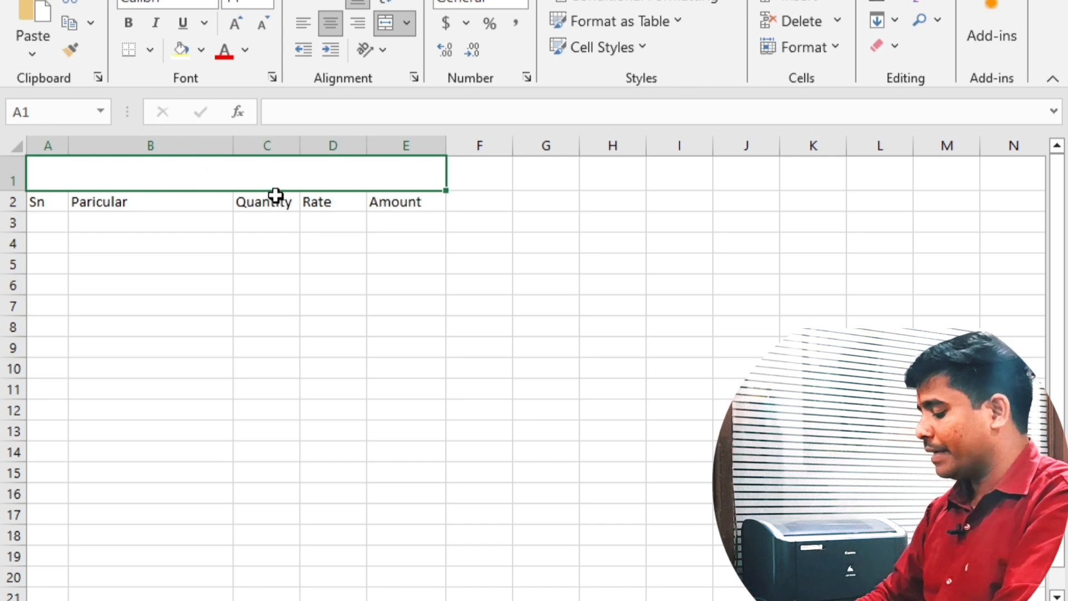
Enter the company name Vedansh Associates Pvt. Ltd. in the merged title cell A1.
type("Vend")
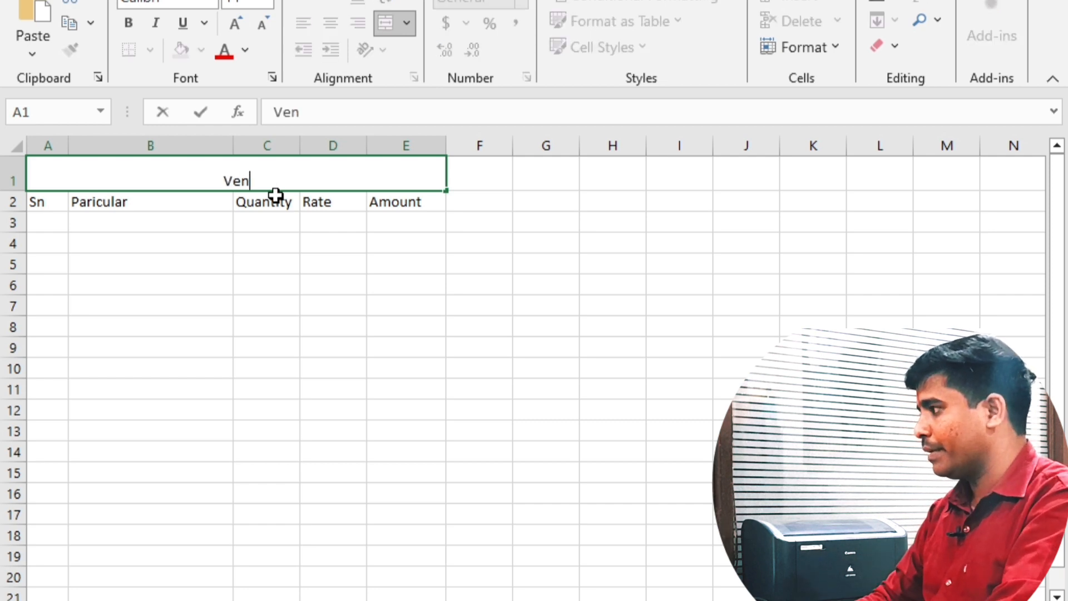
key("BackSpace")
key("BackSpace")
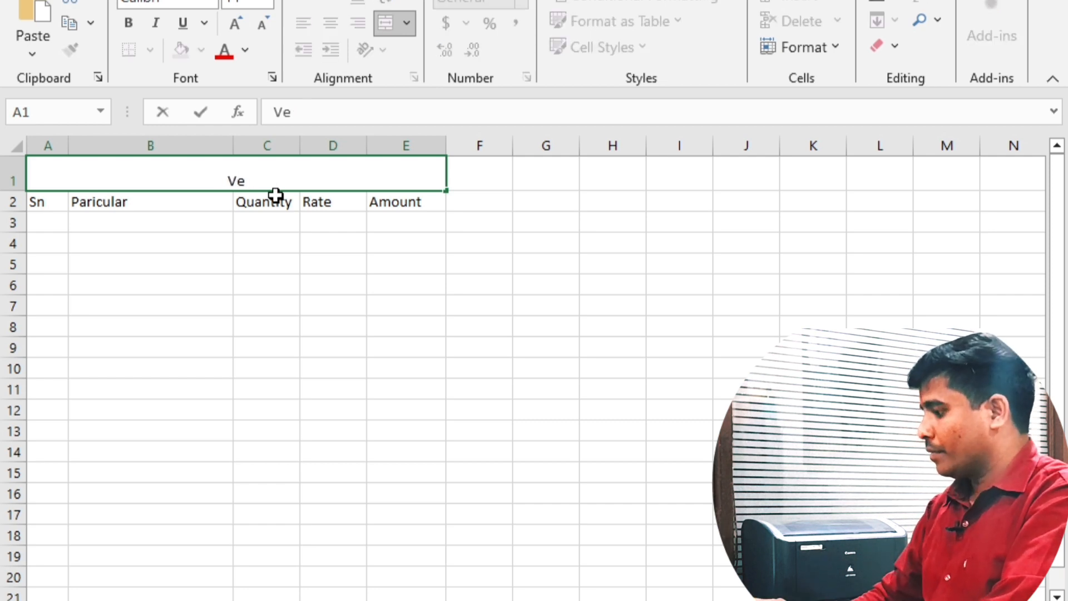
type("dansh ")
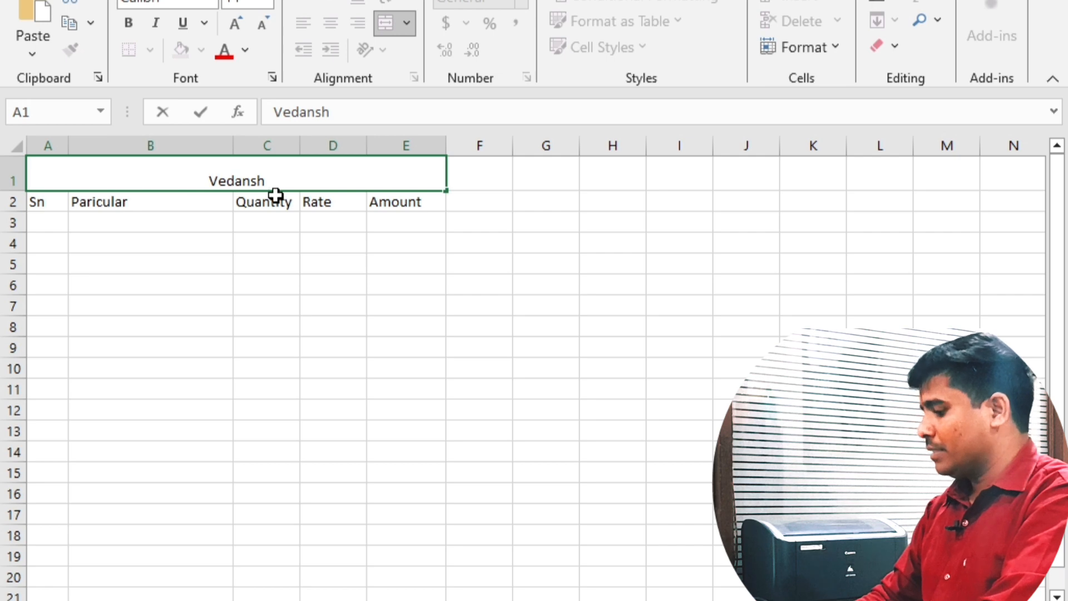
type("Associat")
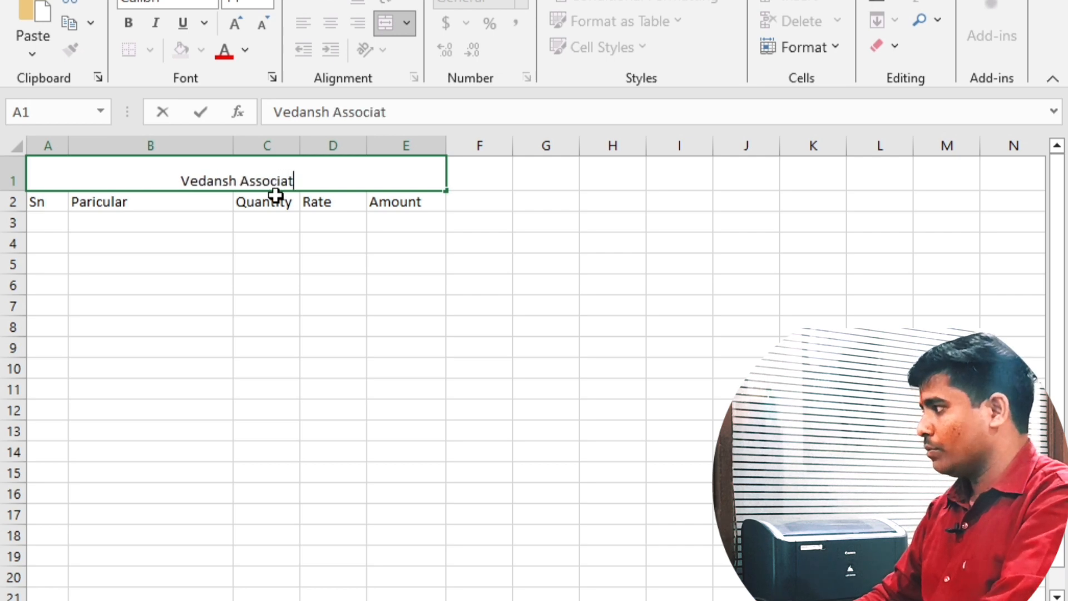
type("es")
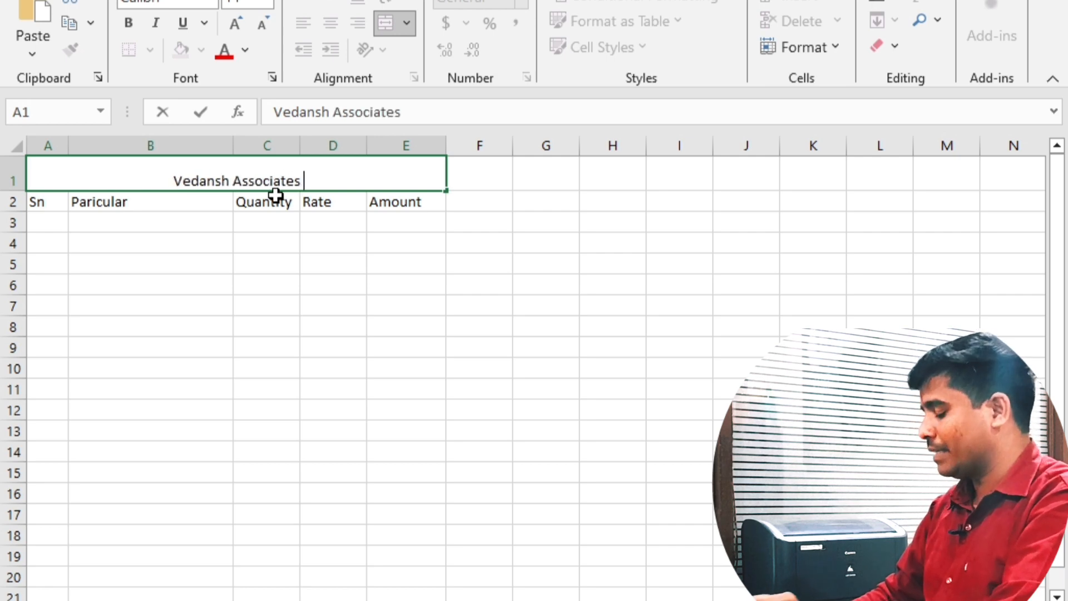
type(" Pvt")
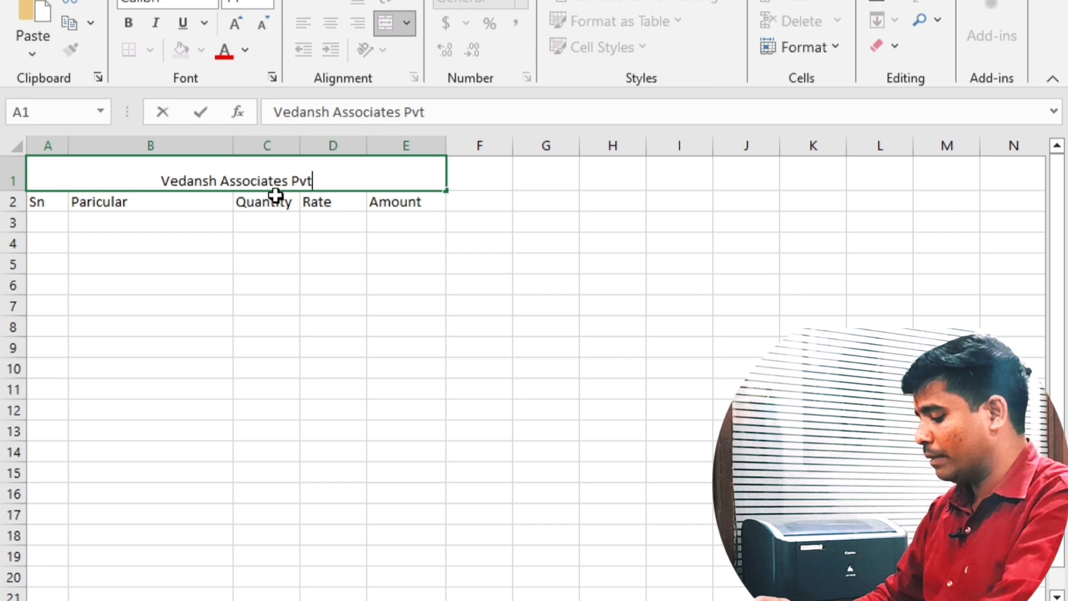
type(". Lt")
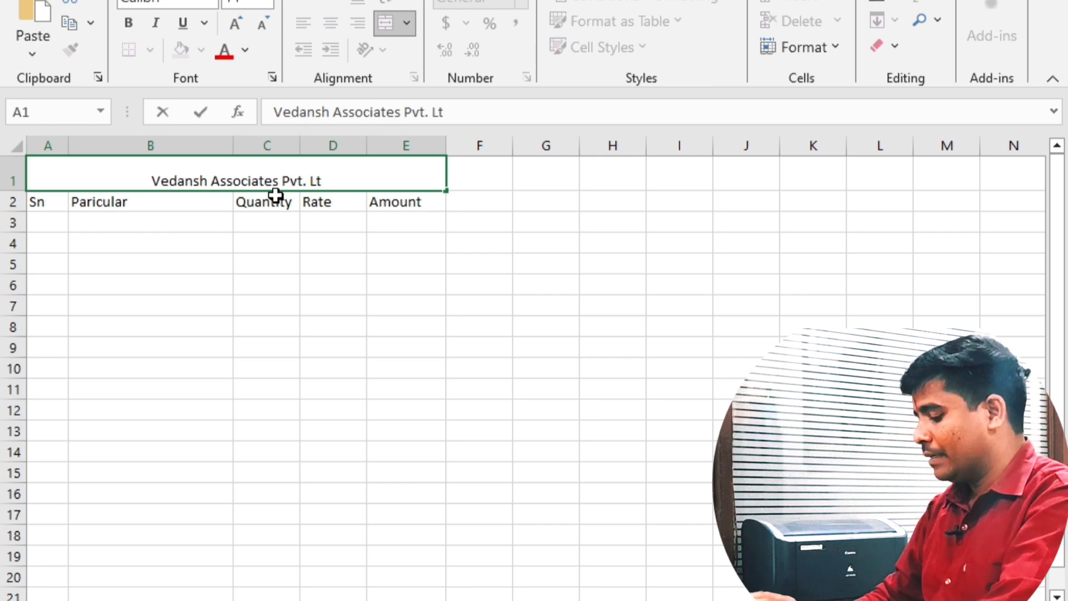
type("d.")
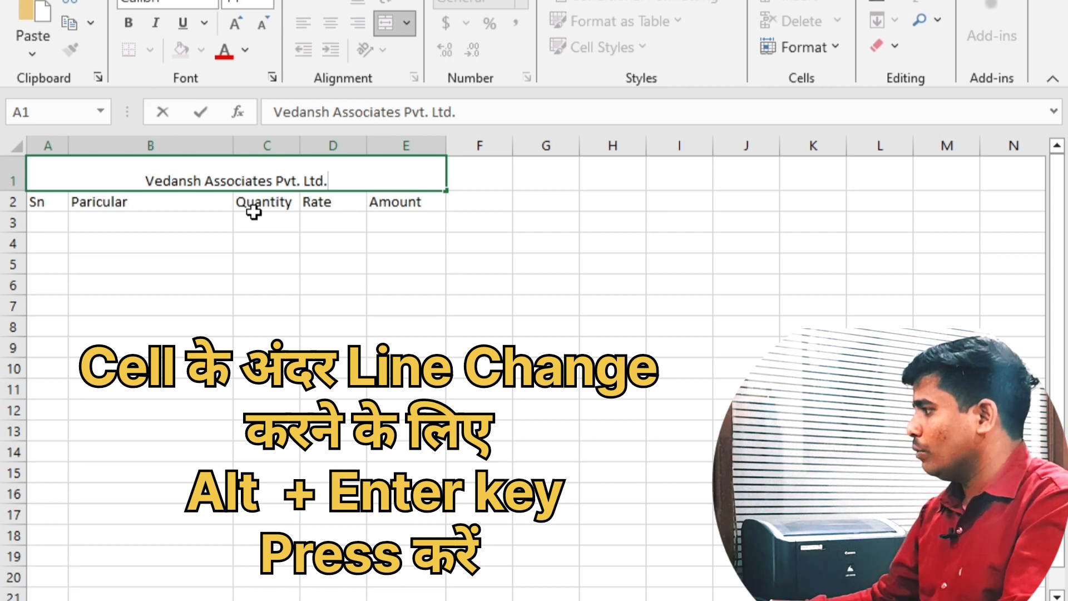
Add the company's address on a second line within the merged cell A1 and finish the entry.
key("alt+Return")
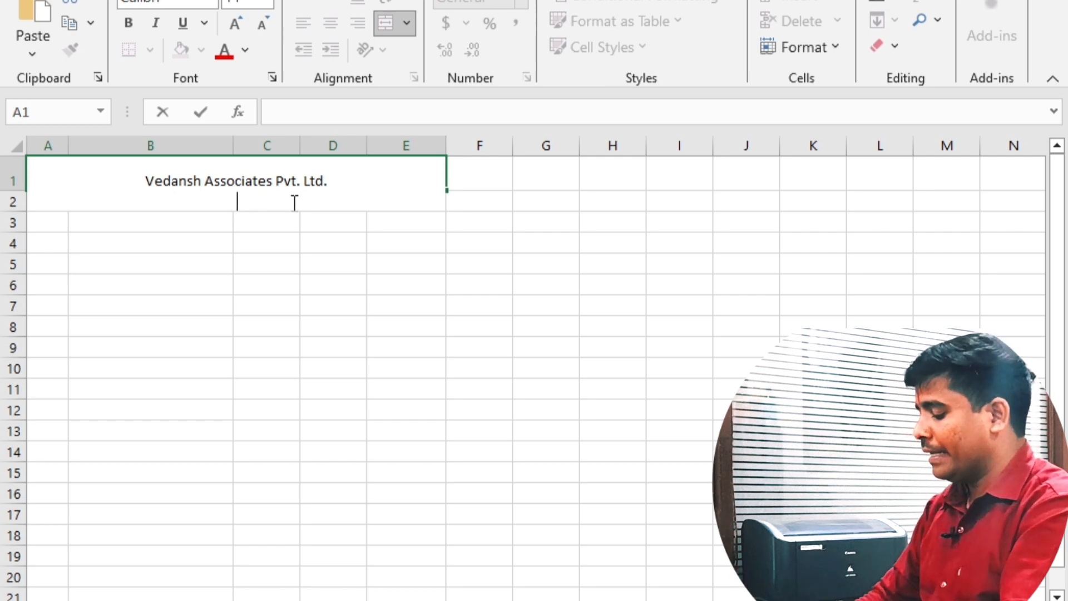
type("Nea")
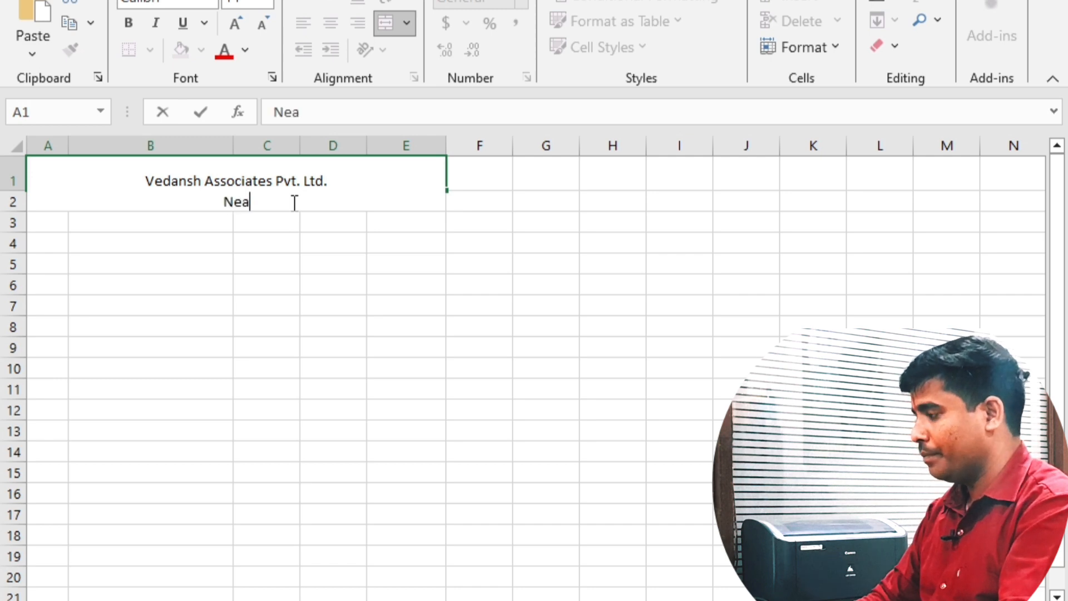
type("r P")
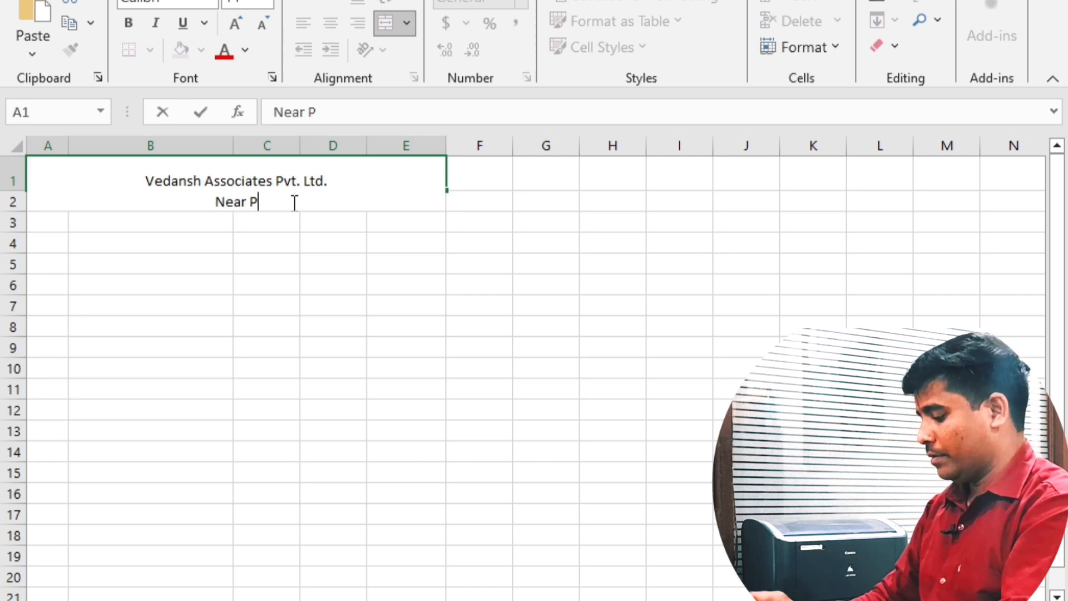
type("NB Ce")
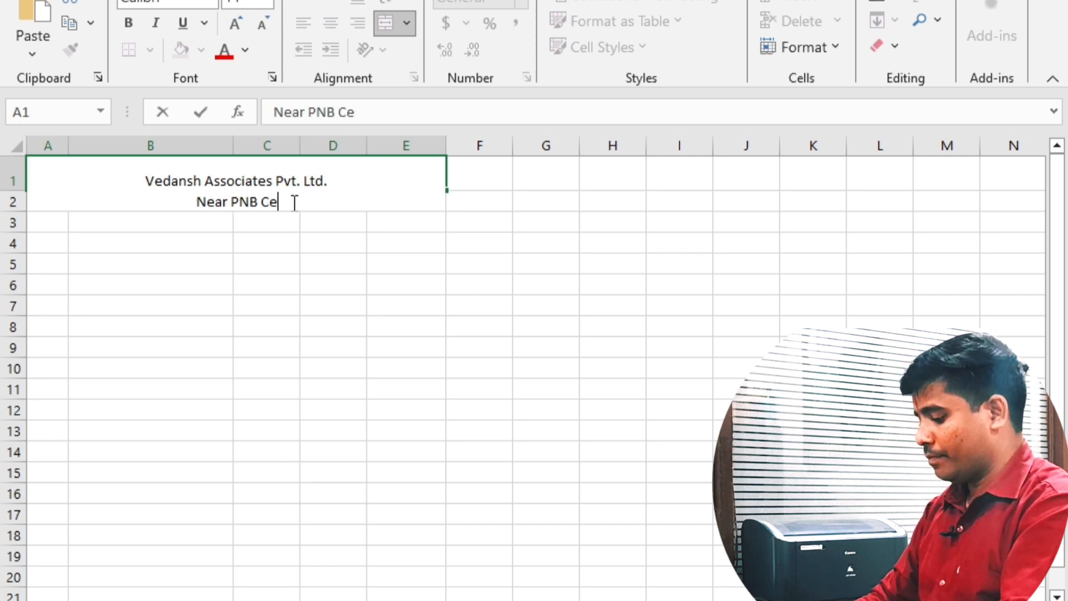
type("net Roa")
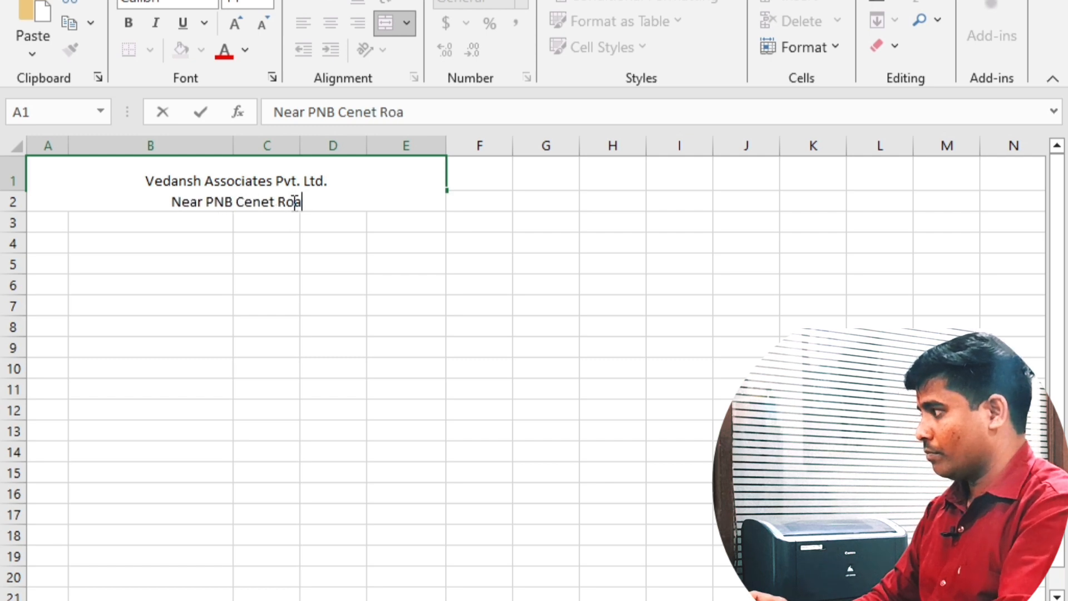
type("d Re")
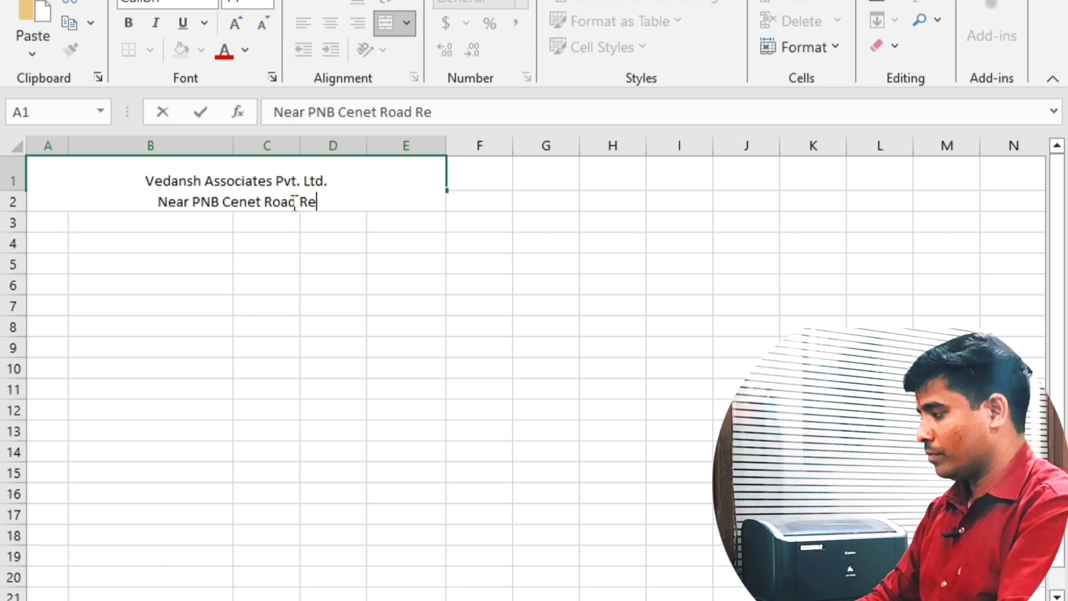
type("waa")
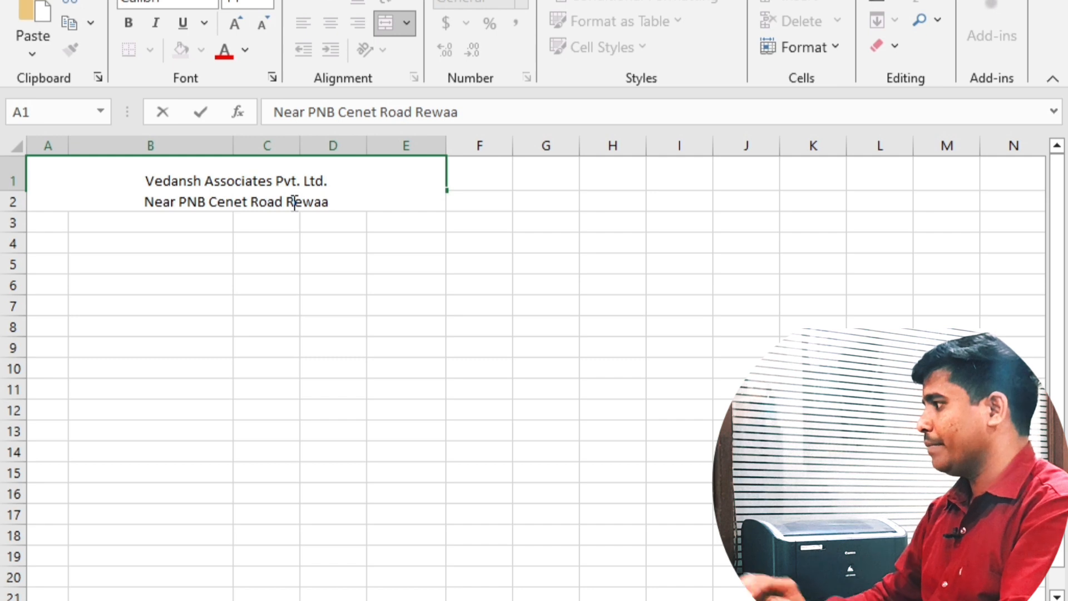
key("BackSpace")
type("M")
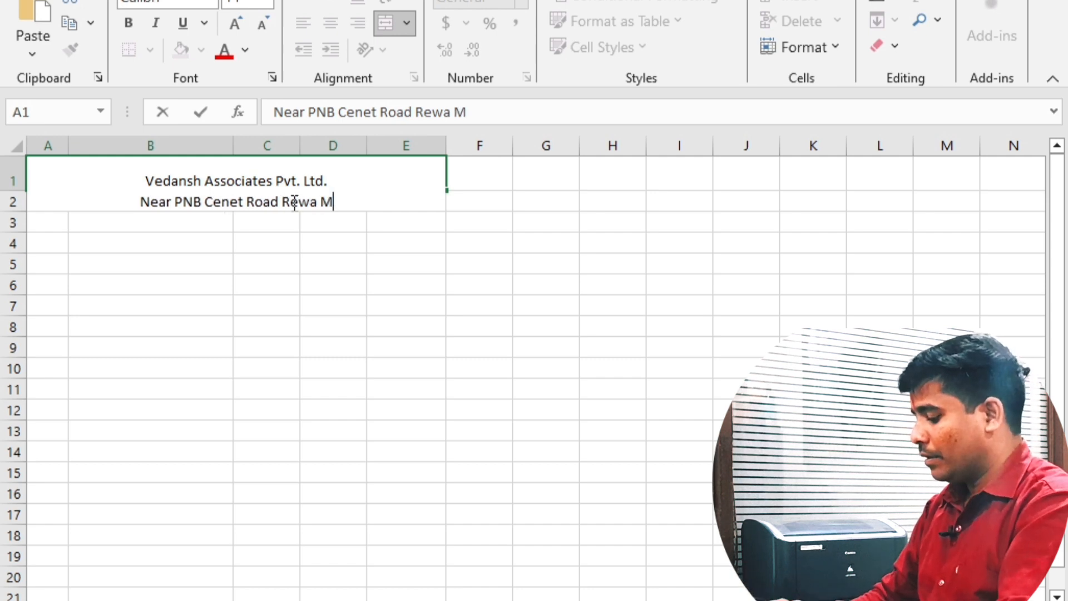
type("P")
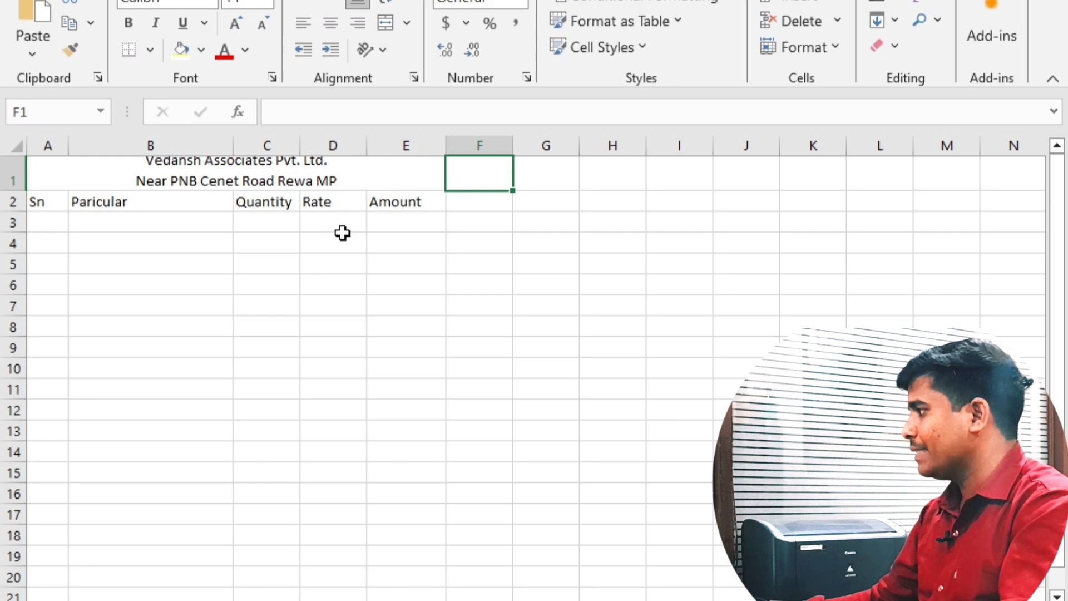
Make row 1 tall enough for both title lines and increase the title cell's font size to 14.
left_click(53, 203)
left_click(211, 170)
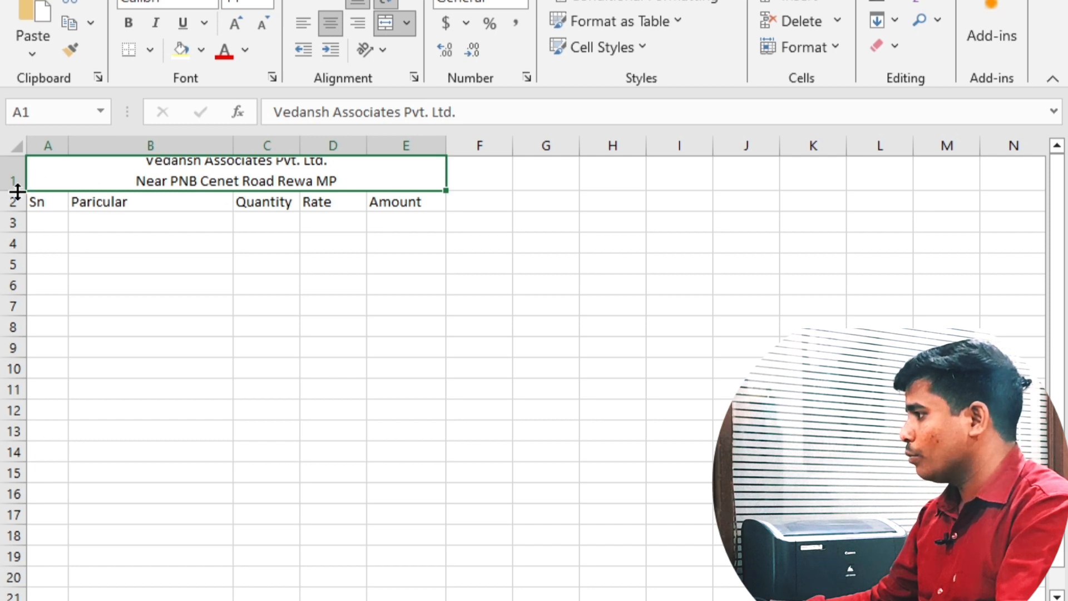
left_click_drag(18, 191, 17, 215)
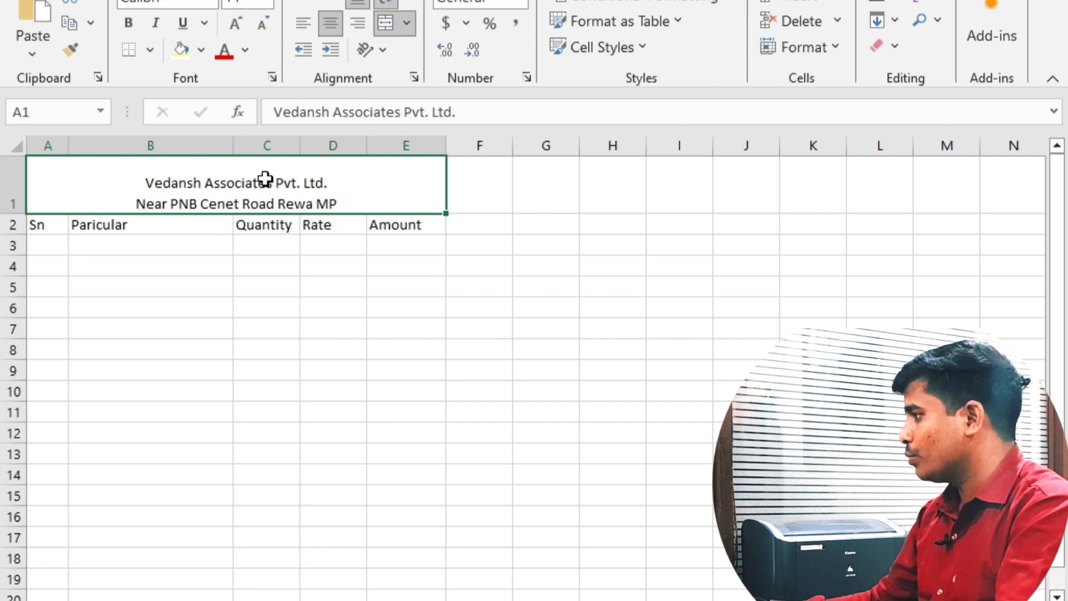
left_click(238, 22)
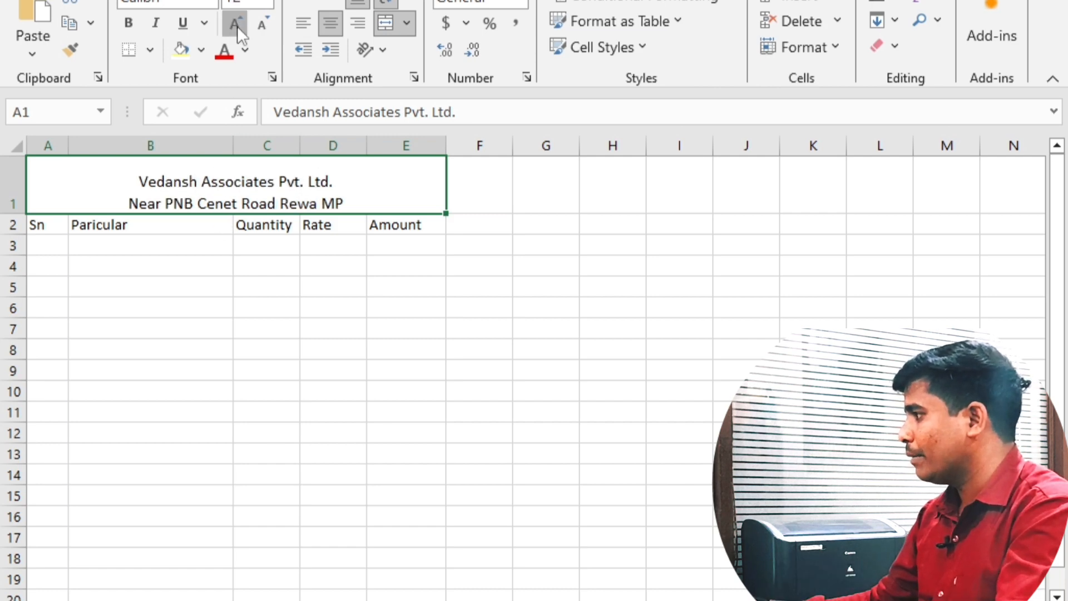
left_click(237, 26)
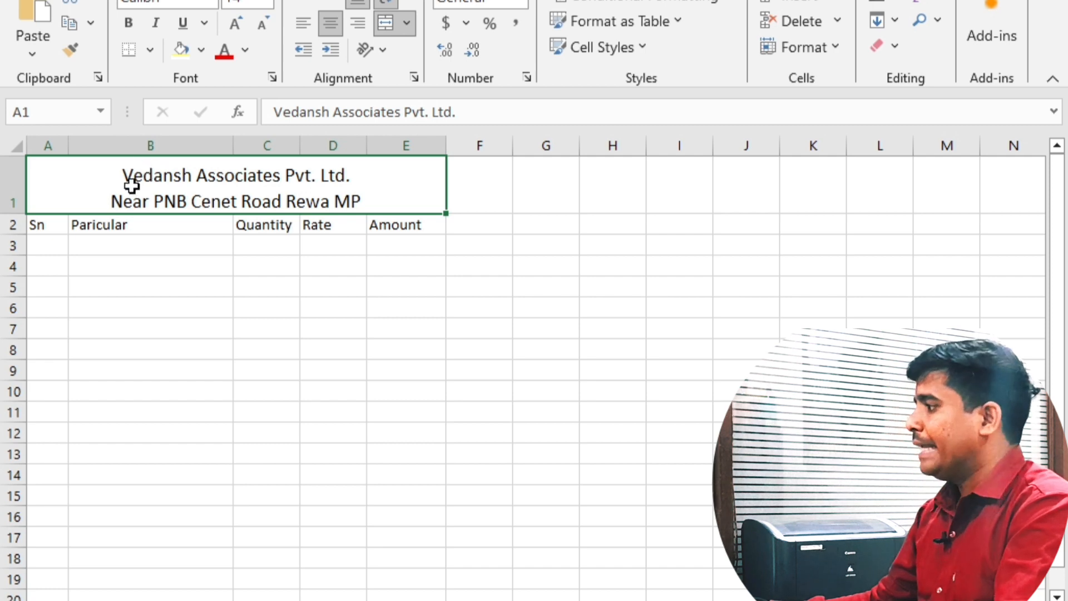
Enlarge only the company name line within cell A1 to font size 18.
key("F2")
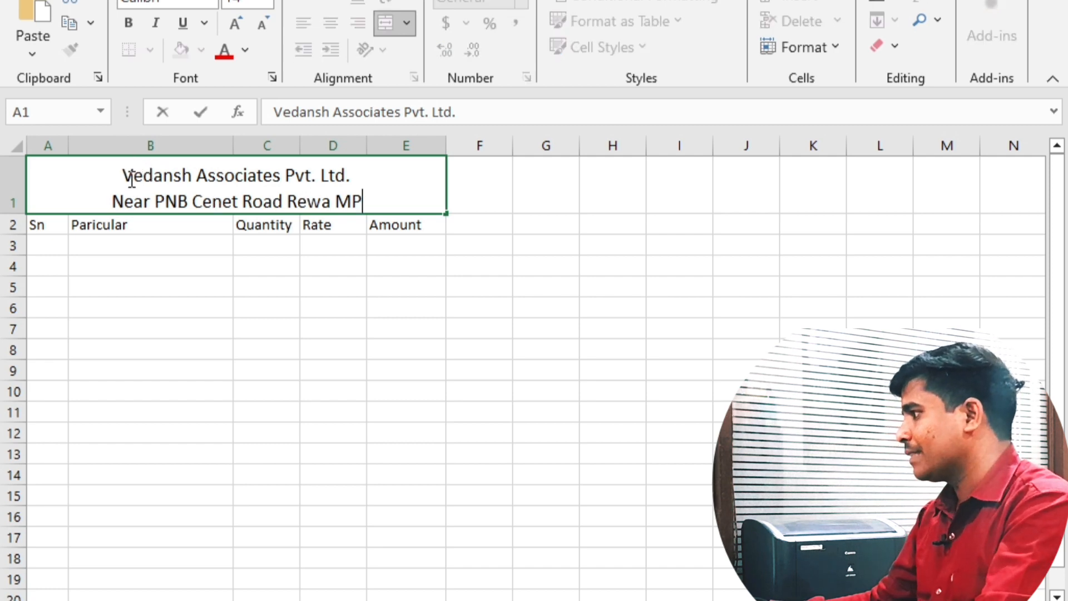
left_click_drag(362, 176, 123, 167)
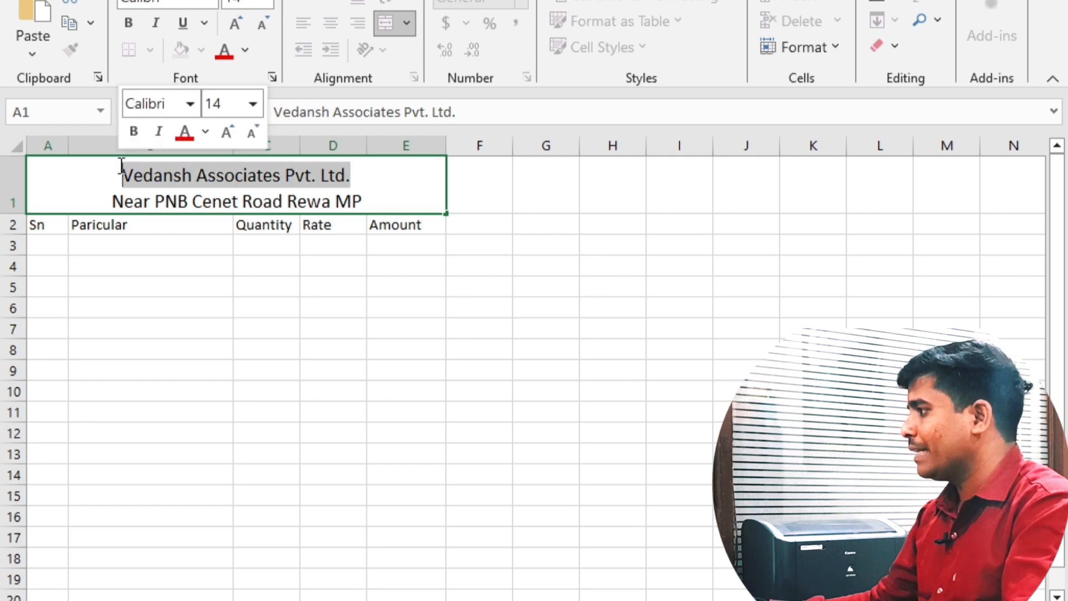
left_click(233, 22)
left_click(234, 23)
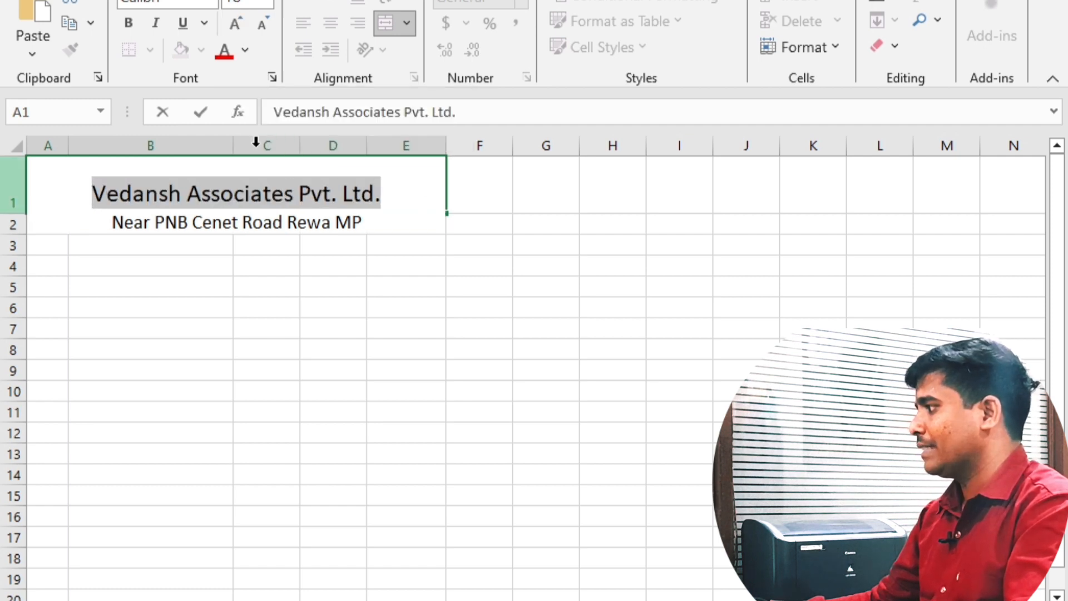
Increase the company name line in cell A1 to font size 20 and make row 1 slightly taller.
left_click(237, 24)
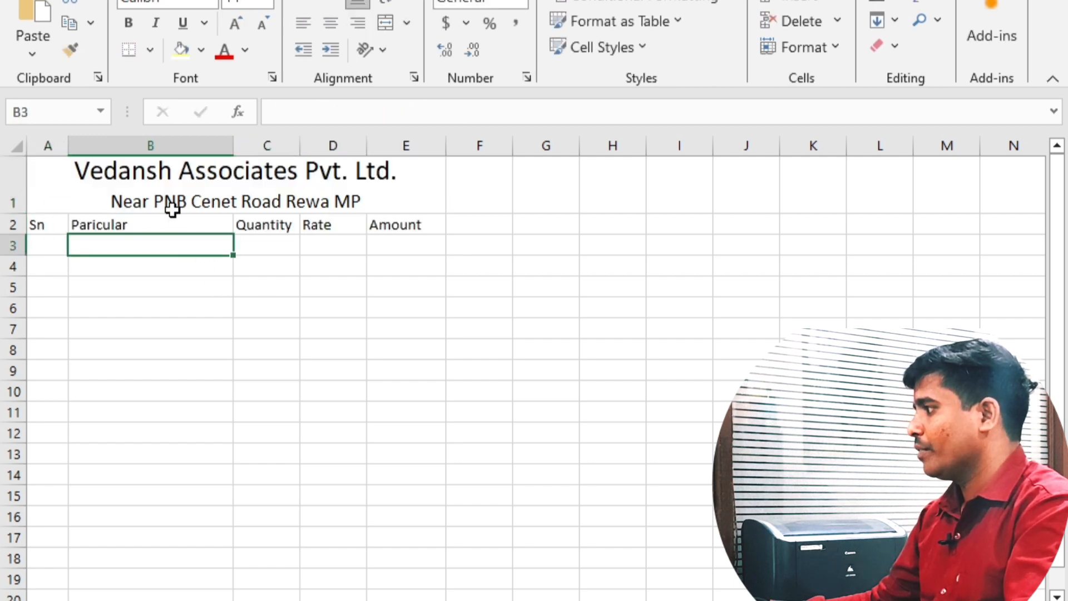
left_click_drag(12, 210, 17, 220)
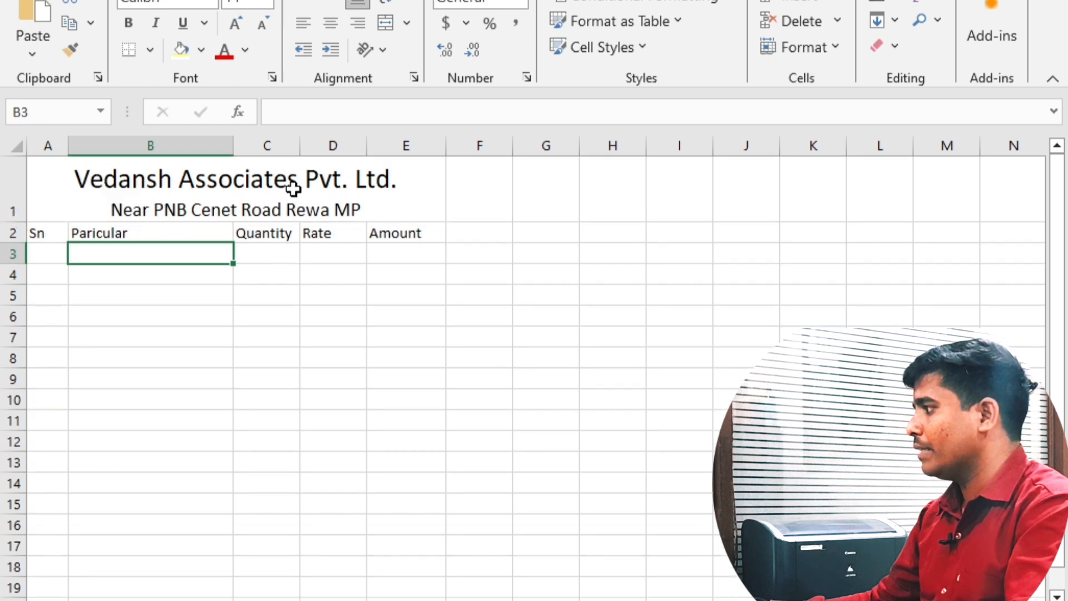
Fill the merged title cell A1 with the standard yellow colour.
left_click(239, 192)
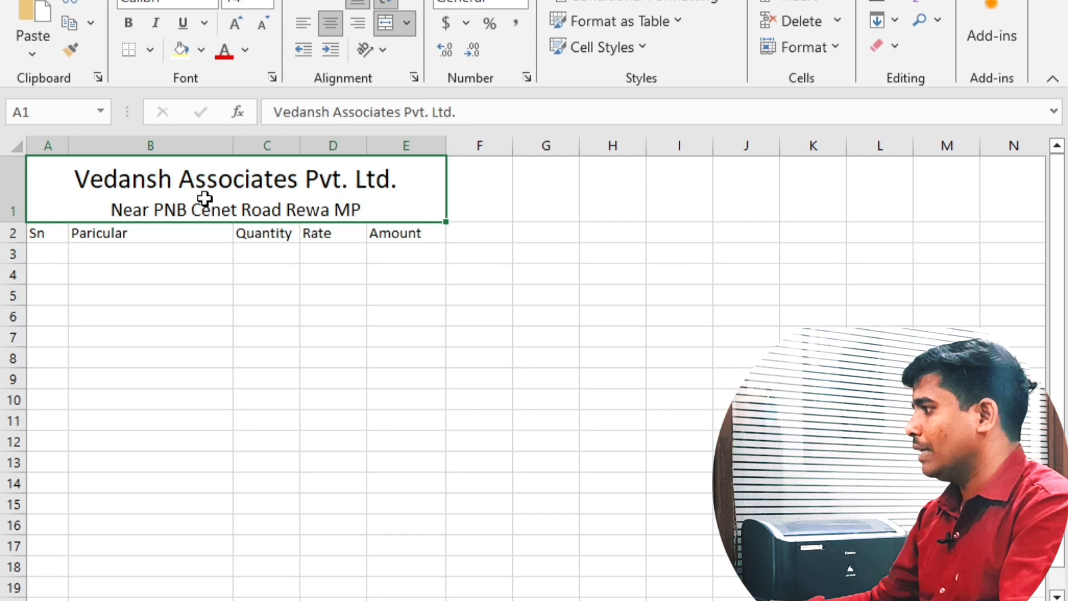
left_click(201, 54)
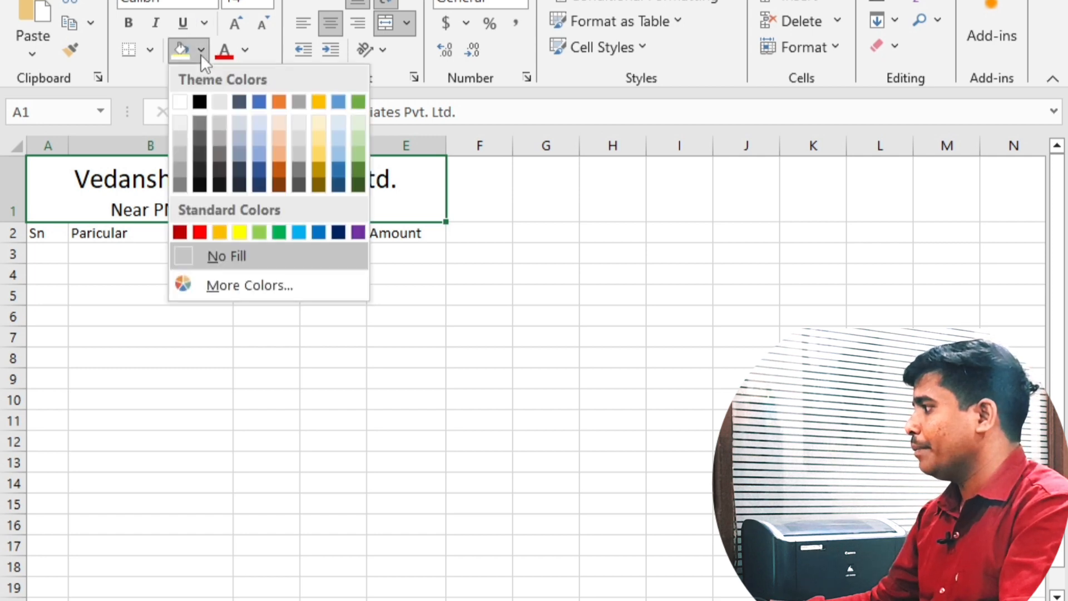
left_click(240, 233)
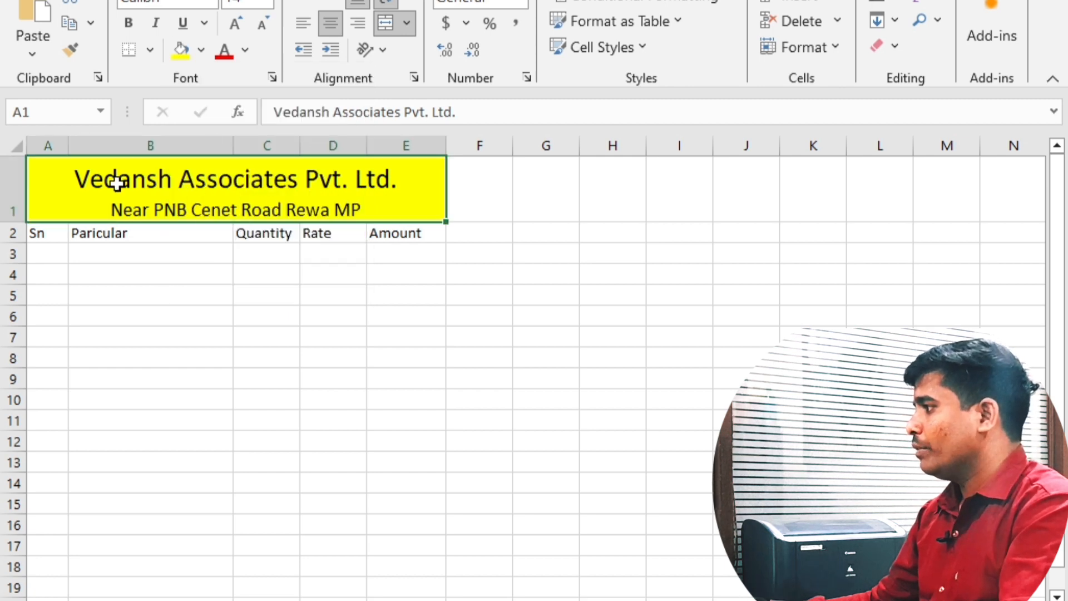
Make only the company name line in cell A1 bold, leaving the address line in regular weight.
double_click(77, 178)
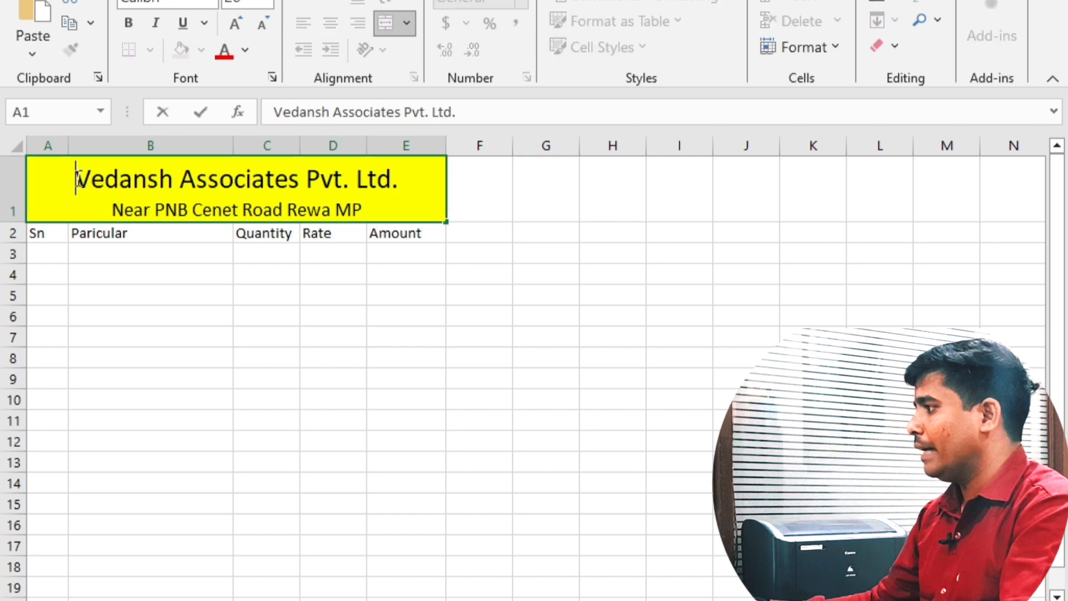
left_click_drag(81, 178, 401, 178)
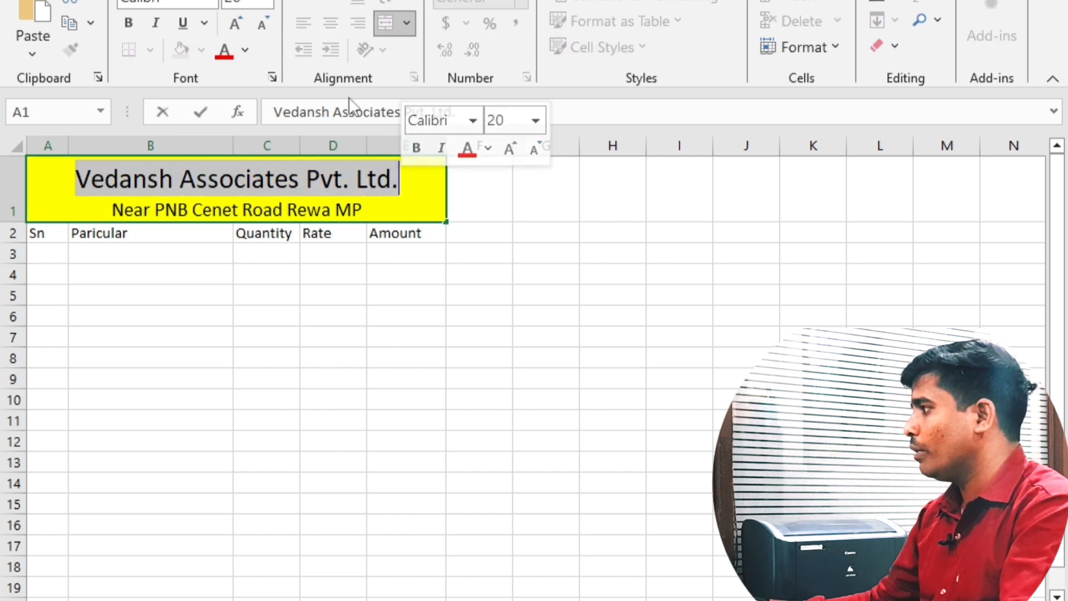
left_click(130, 22)
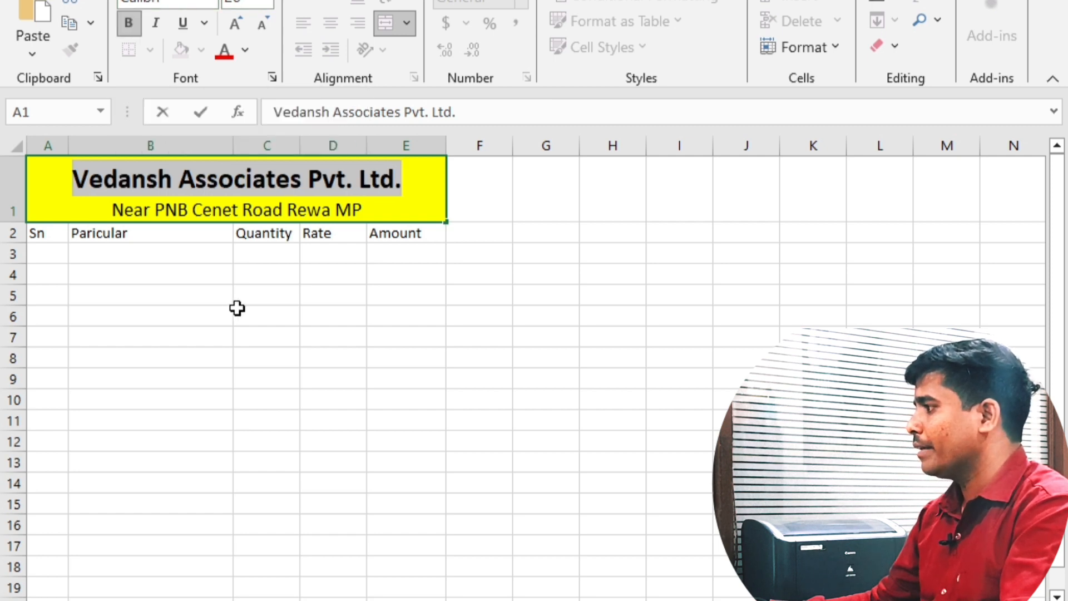
left_click(239, 254)
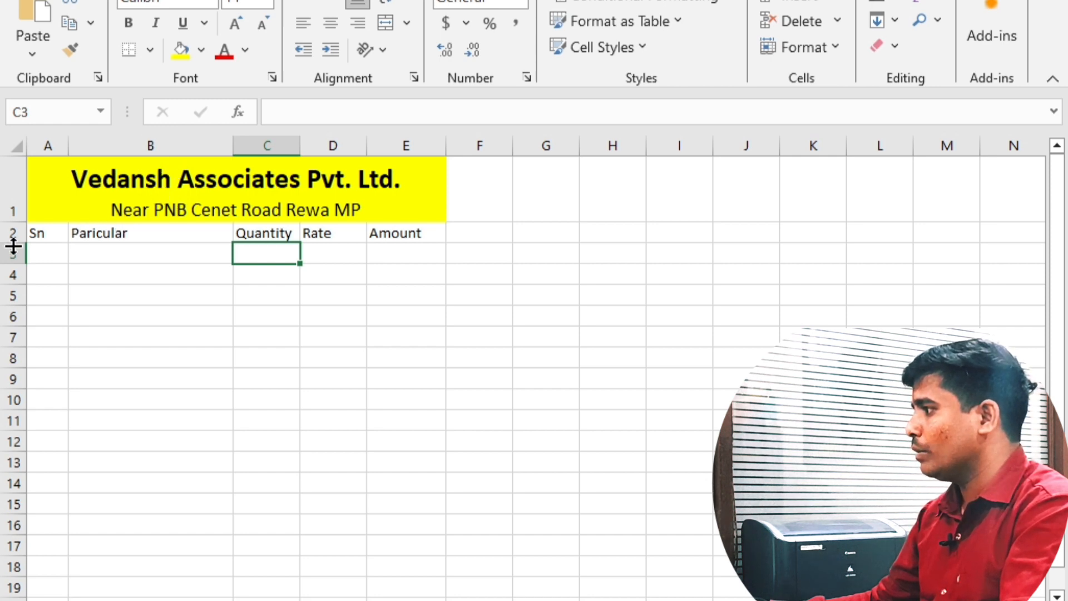
Format the row 2 headers bold at font size 12 in a taller row, and widen column C to fit Quantity.
left_click_drag(13, 245, 383, 240)
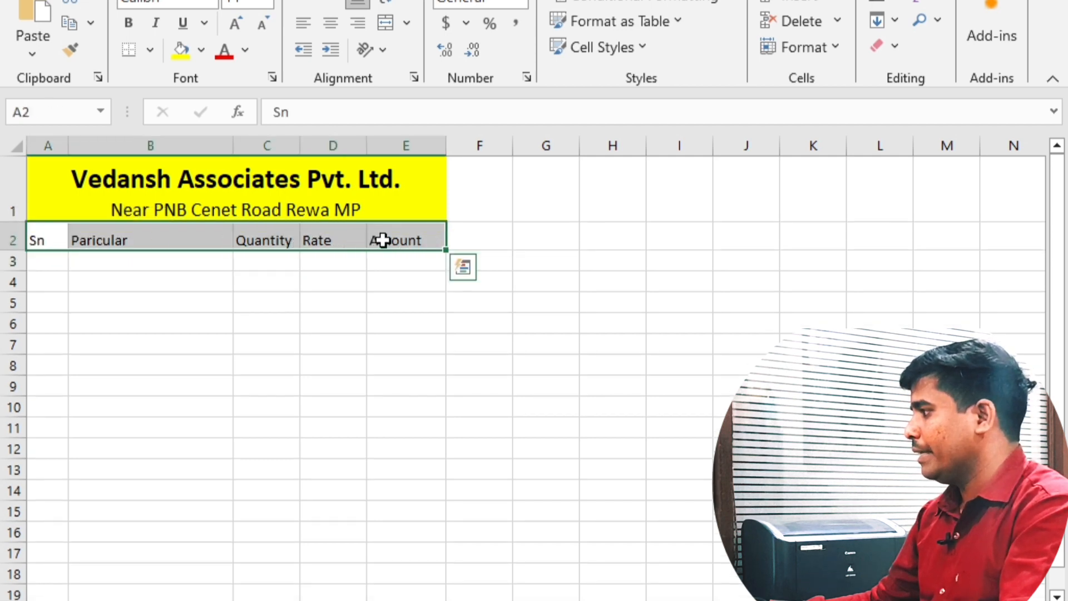
left_click(127, 23)
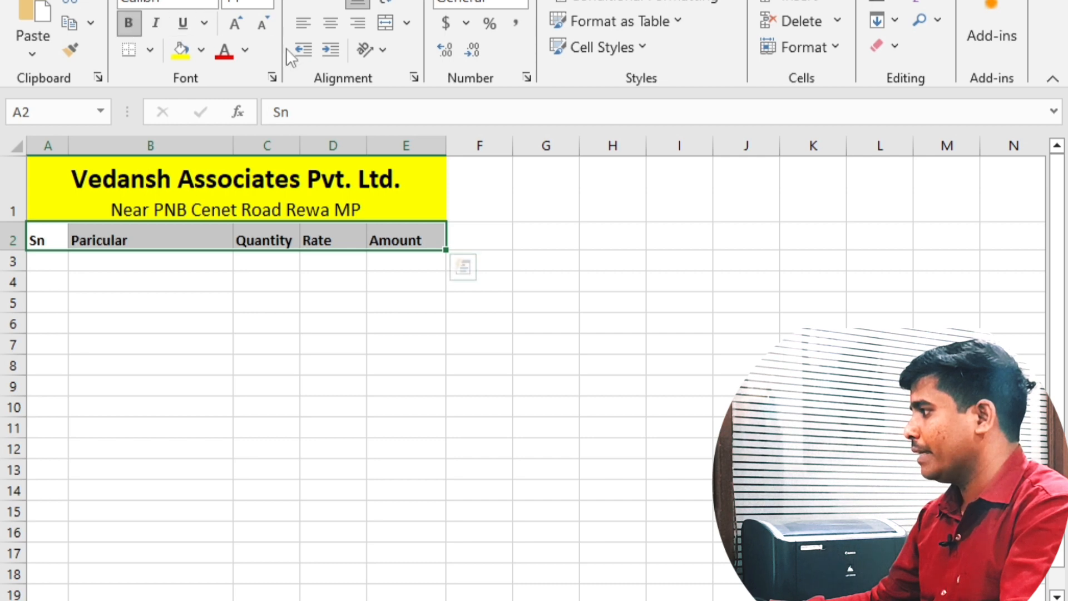
left_click(228, 22)
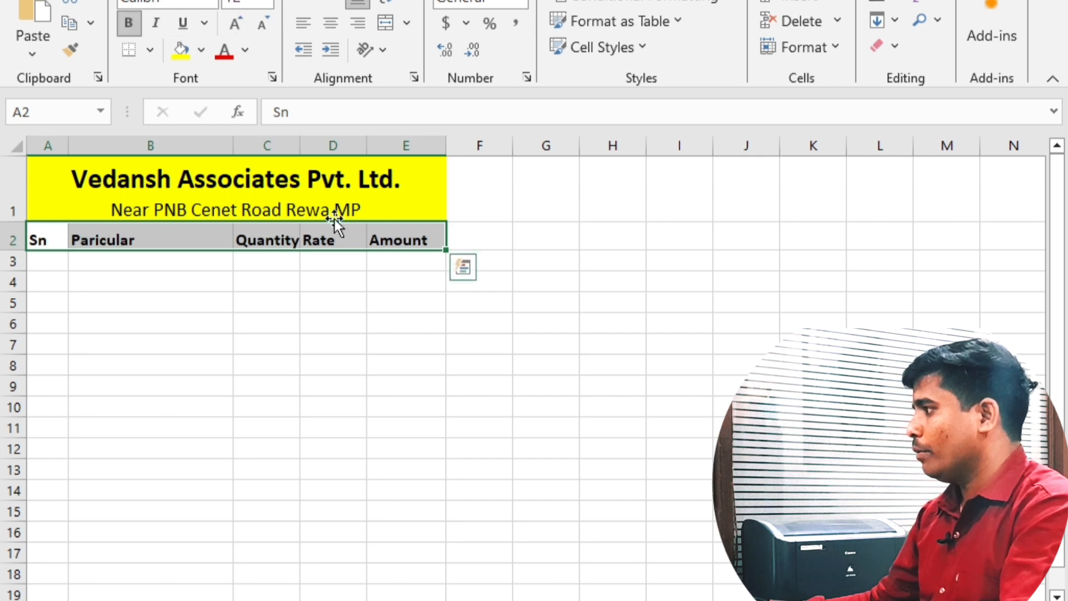
left_click_drag(301, 149, 310, 148)
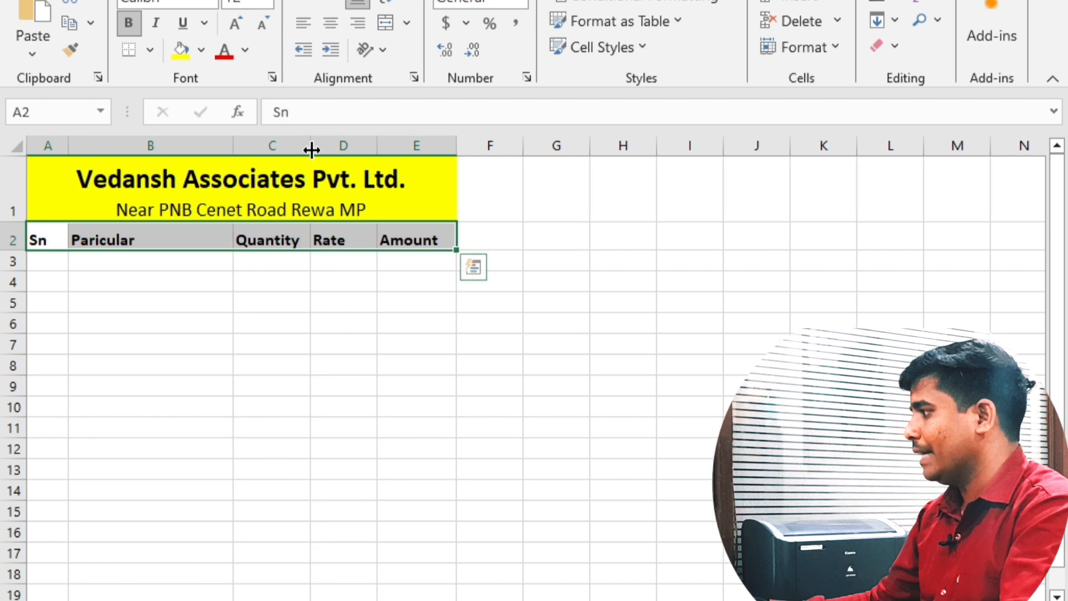
Fill the header cells A2:E2 with light green and make row 2 a little taller.
left_click(201, 52)
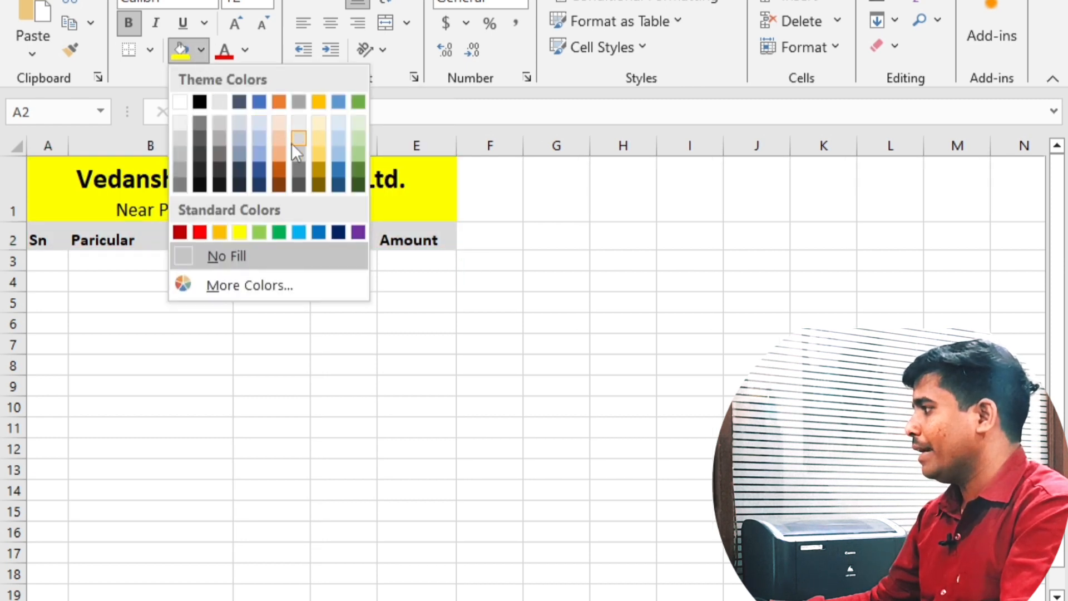
left_click(360, 142)
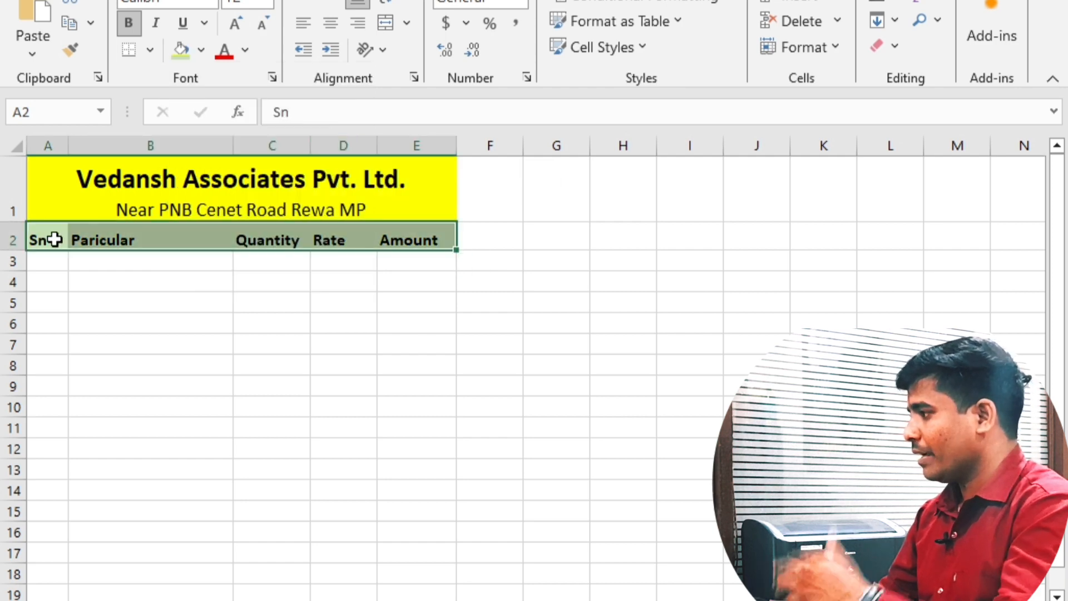
left_click_drag(20, 253, 21, 257)
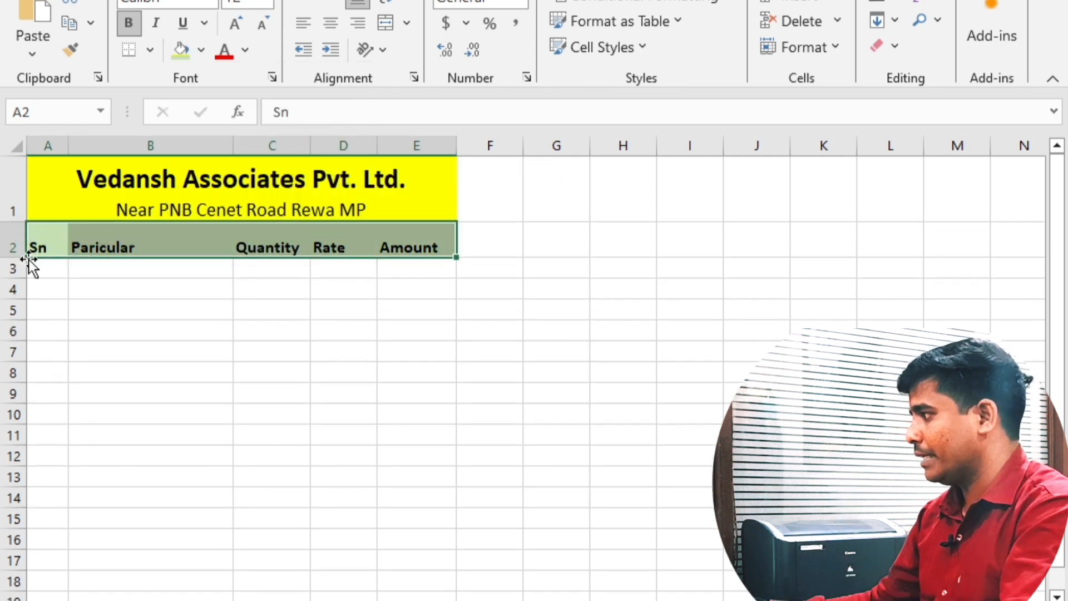
left_click(211, 186)
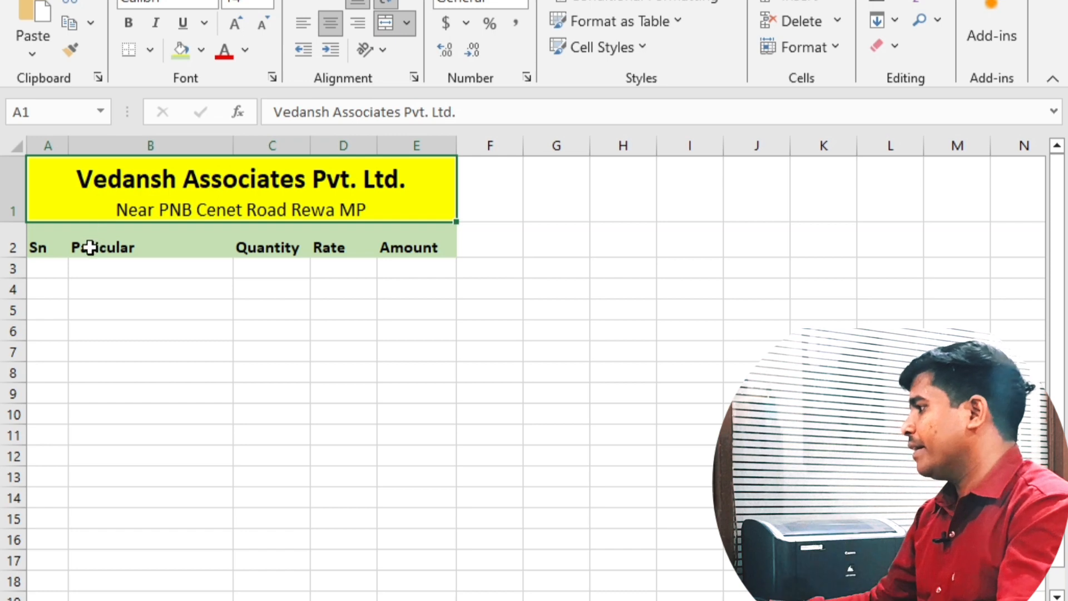
Insert two blank rows between the company title and the column header row.
right_click(13, 237)
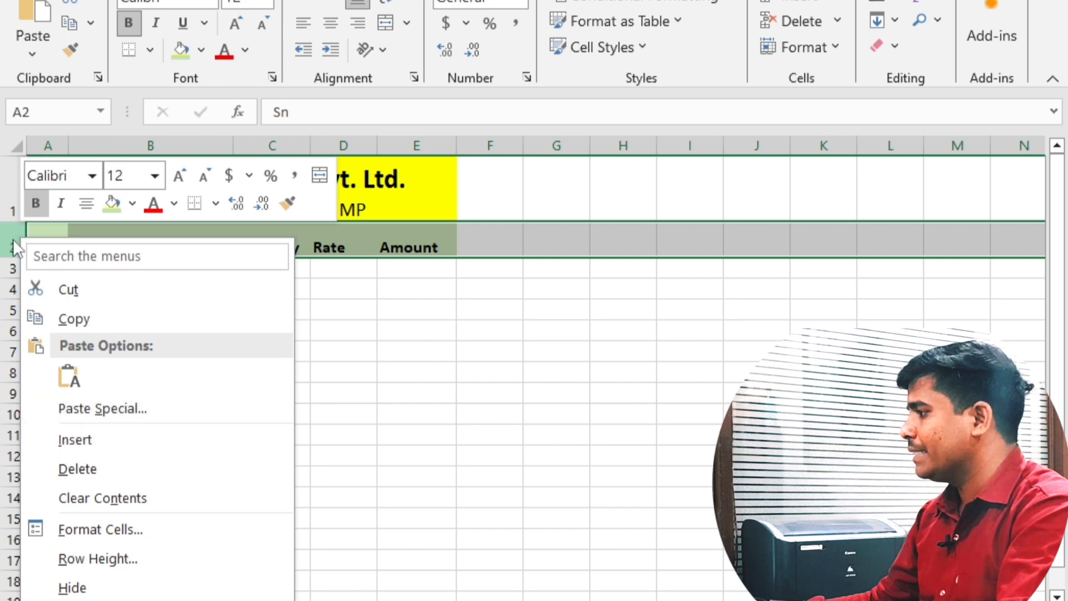
left_click(98, 442)
right_click(17, 269)
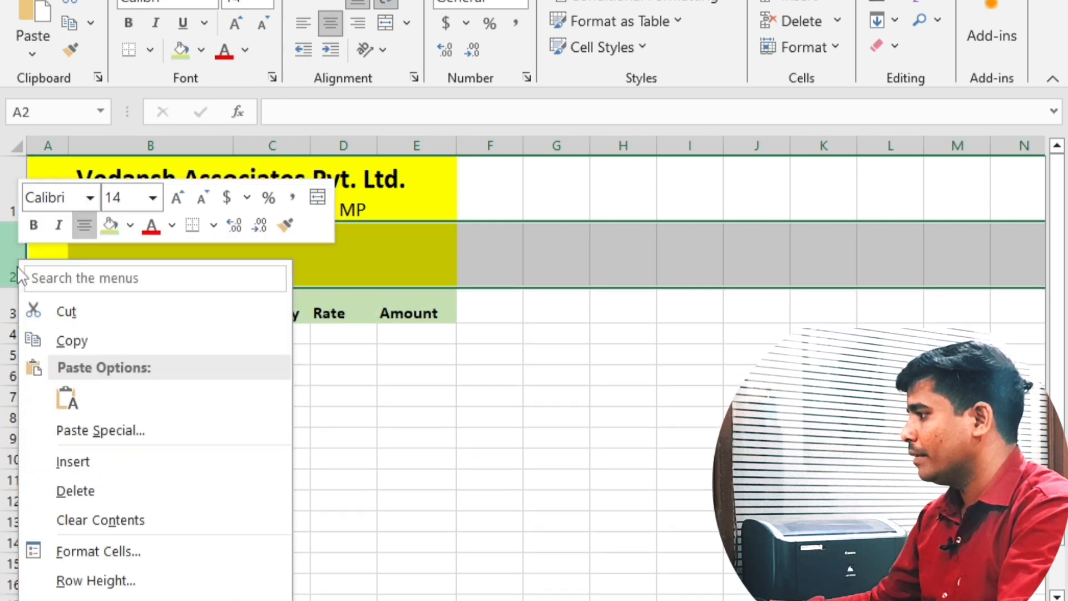
left_click(84, 461)
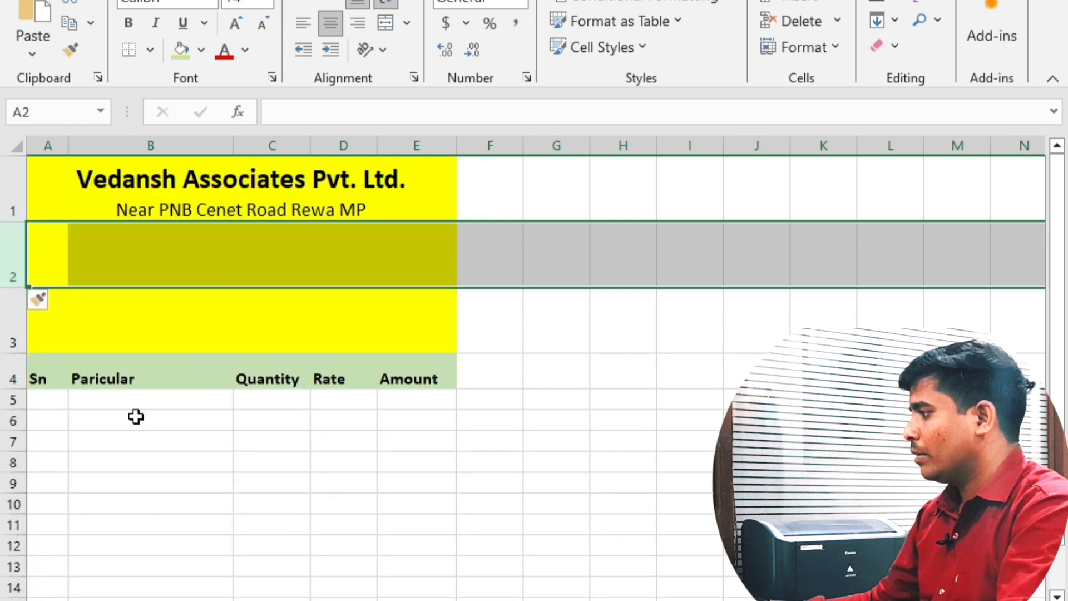
Change the fill of the inserted cells A2:E3 to white.
left_click(208, 313)
left_click_drag(36, 250, 419, 334)
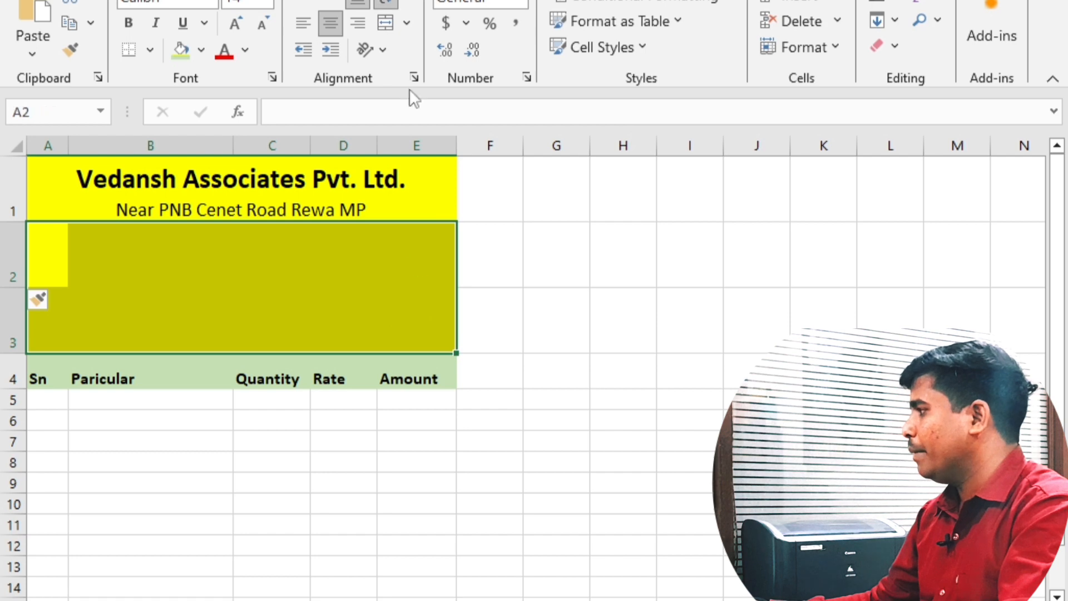
left_click(199, 50)
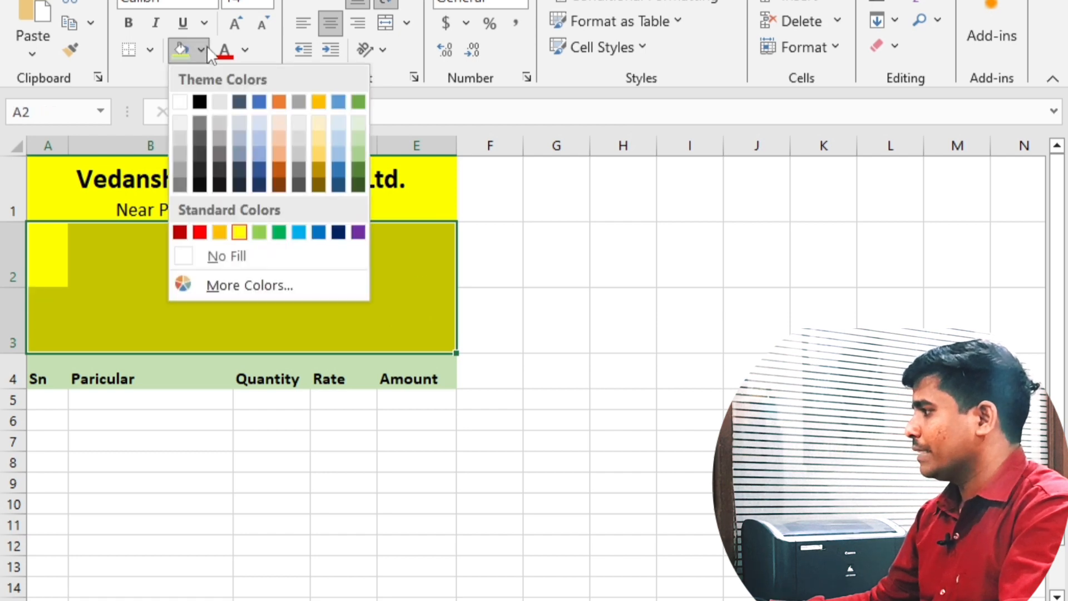
left_click(181, 99)
left_click(167, 292)
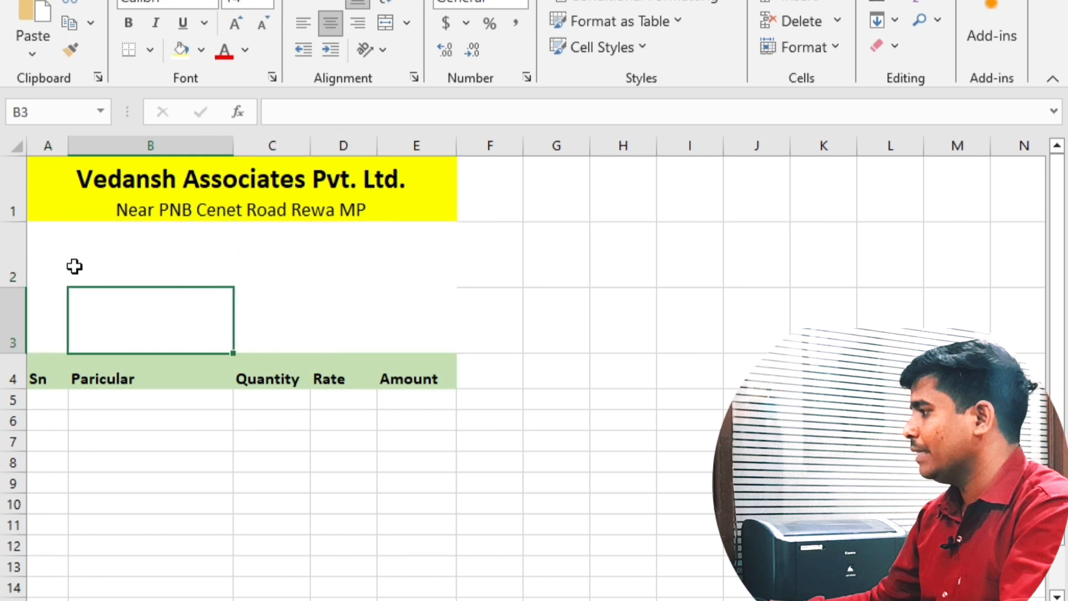
Reduce the heights of blank rows 2 and 3 to about half the title row's height.
left_click_drag(59, 243, 421, 334)
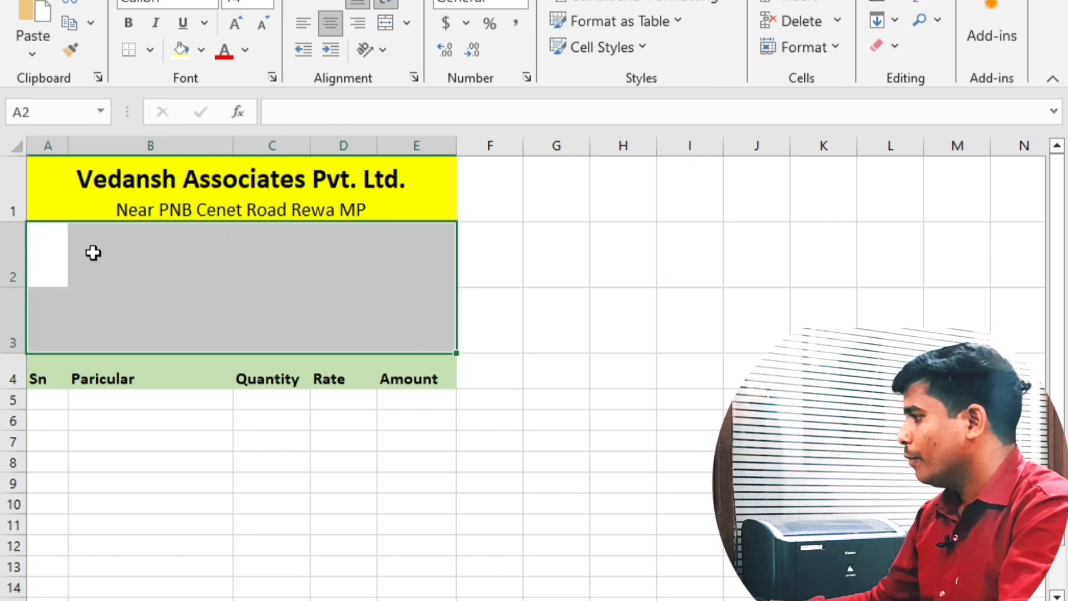
left_click_drag(9, 284, 19, 259)
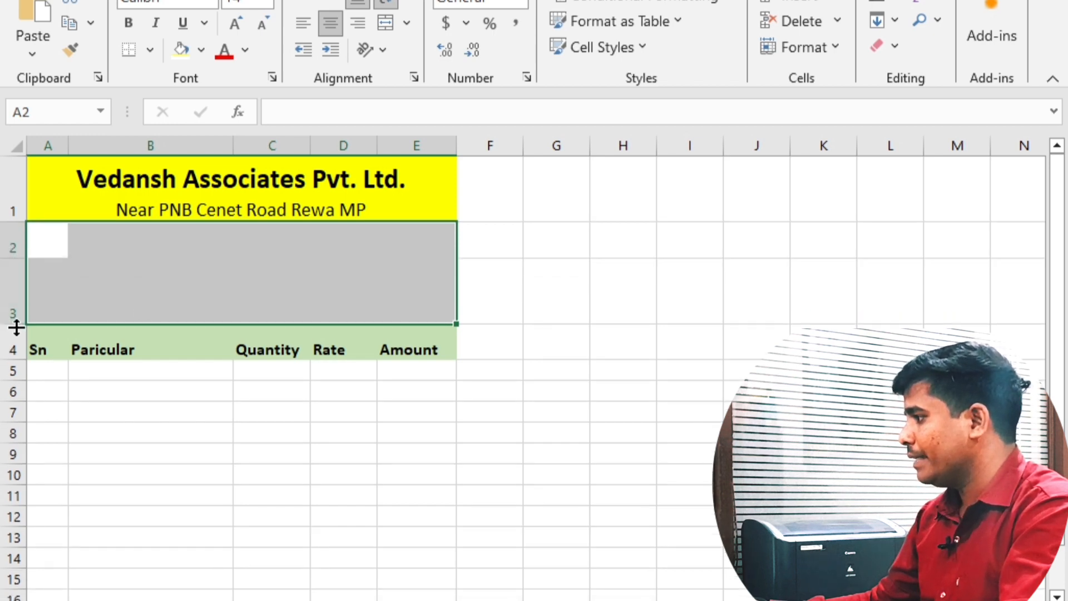
left_click_drag(11, 324, 21, 292)
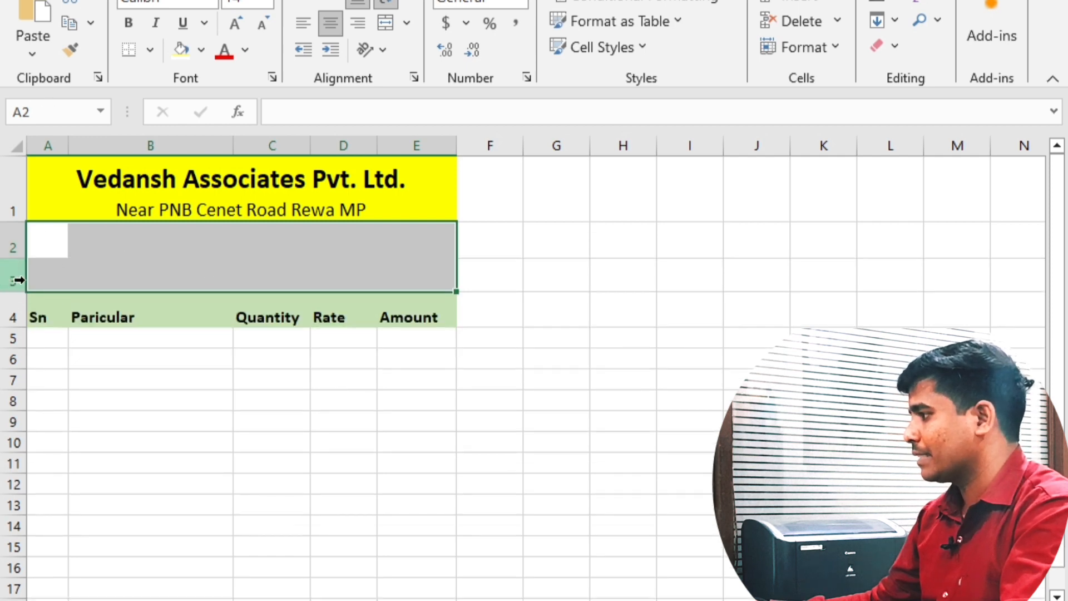
Insert one more blank row at row 3, above the column header row.
right_click(19, 280)
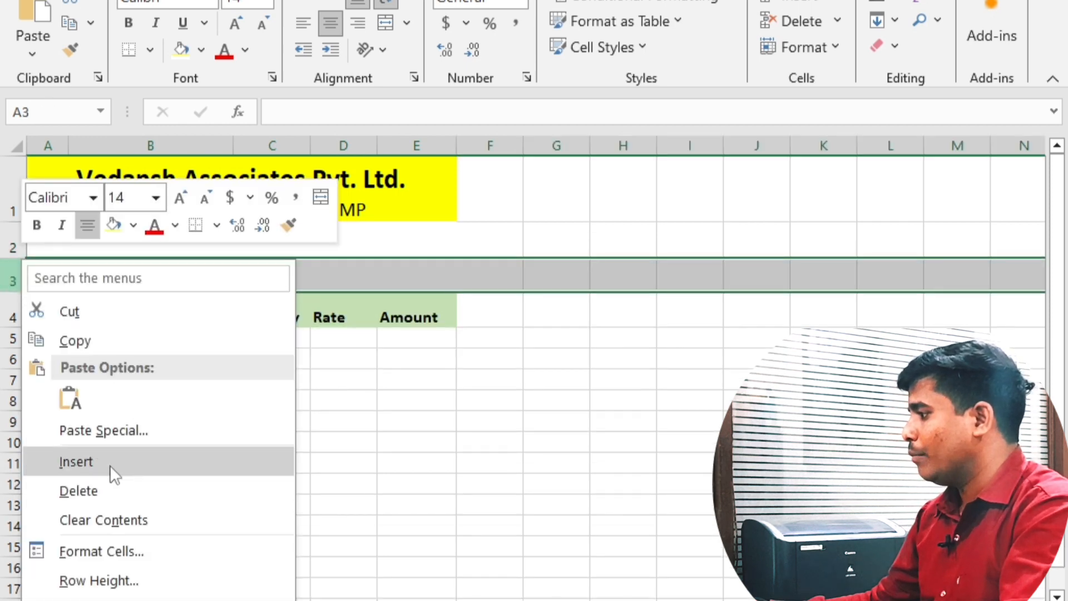
left_click(109, 465)
left_click(72, 318)
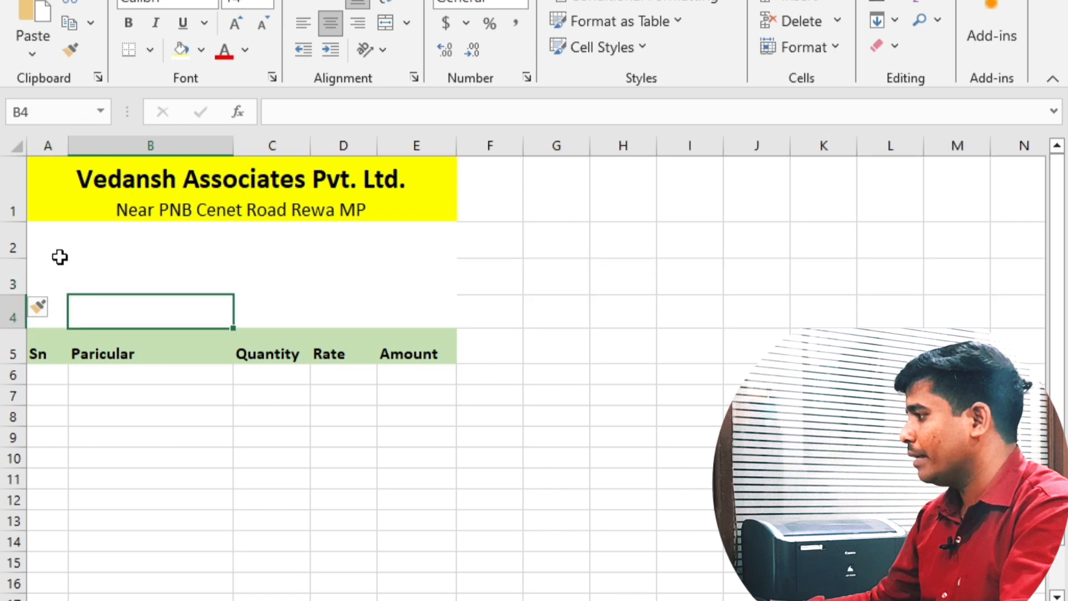
Merge and center cells A2:B2 below the company title.
mouse_move(48, 234)
left_mouse_down()
mouse_move(100, 240)
mouse_move(51, 244)
left_mouse_up()
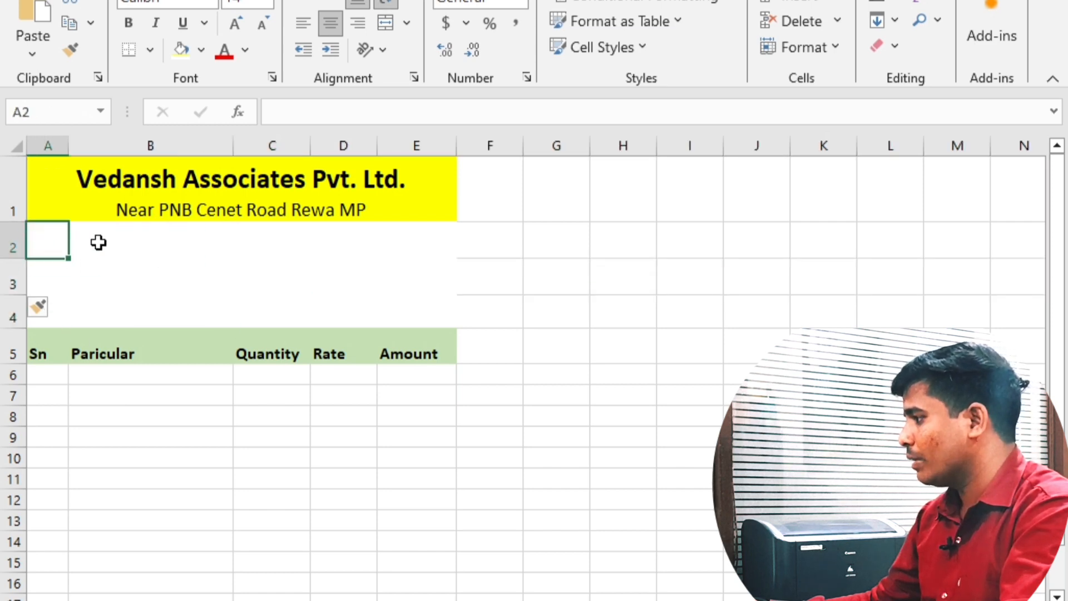
left_click_drag(51, 238, 79, 239)
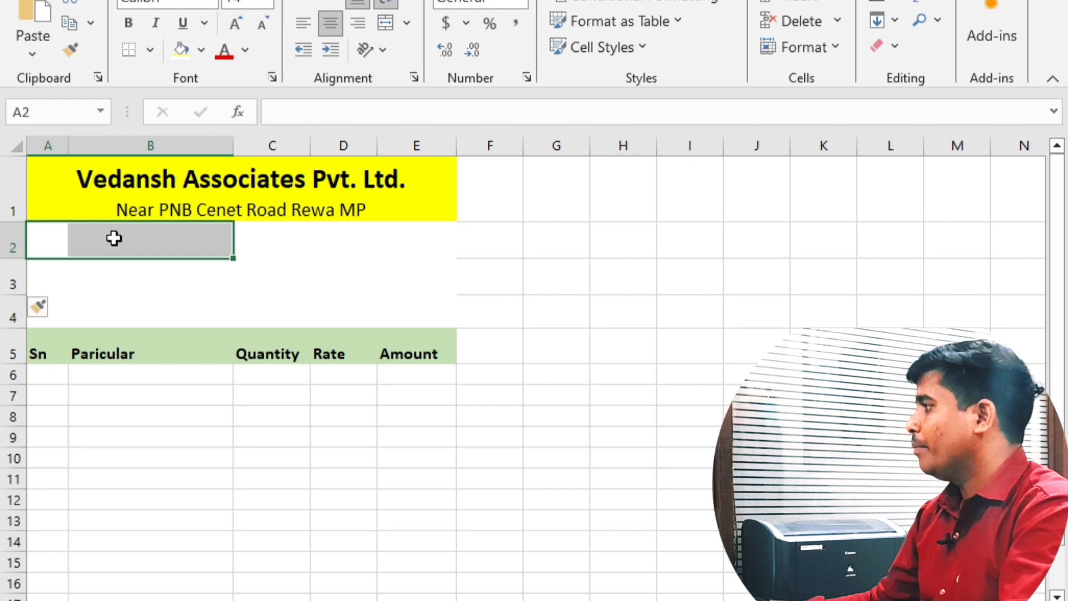
left_click(389, 25)
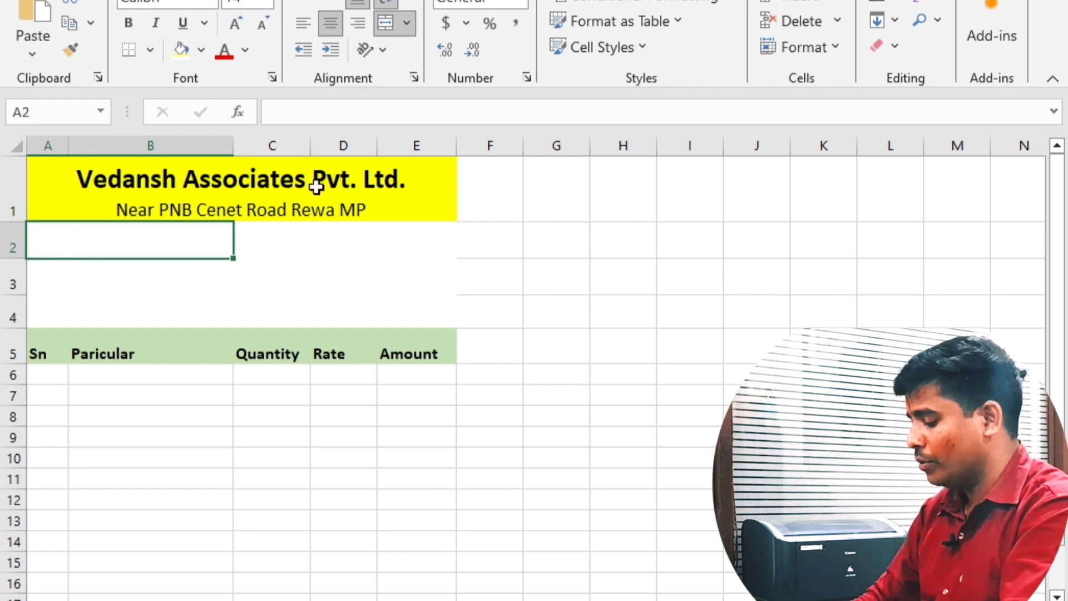
type("Date")
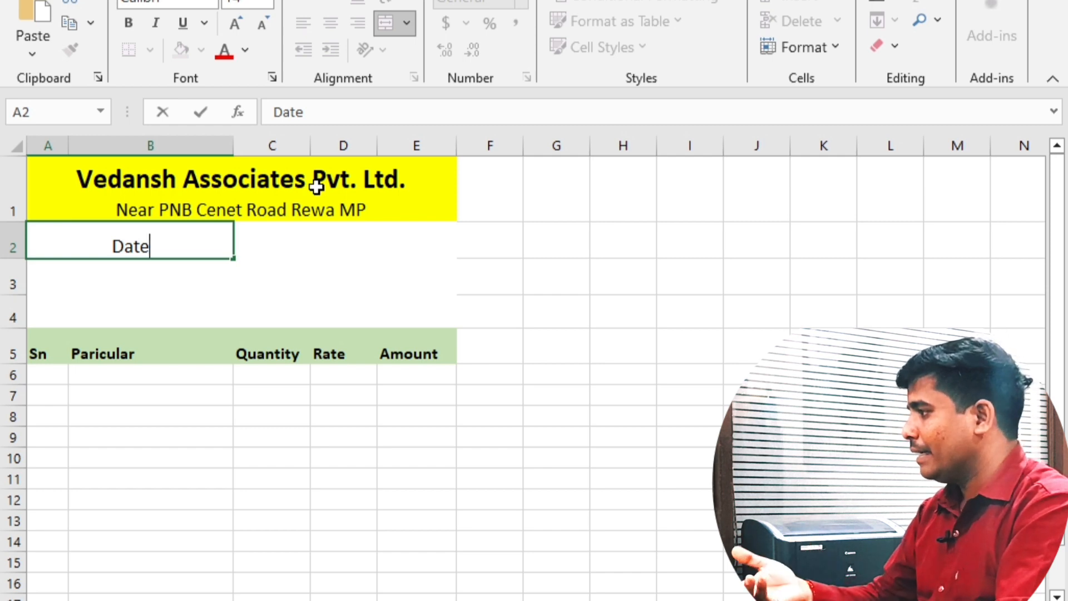
key("BackSpace")
key("BackSpace")
key("BackSpace")
key("BackSpace")
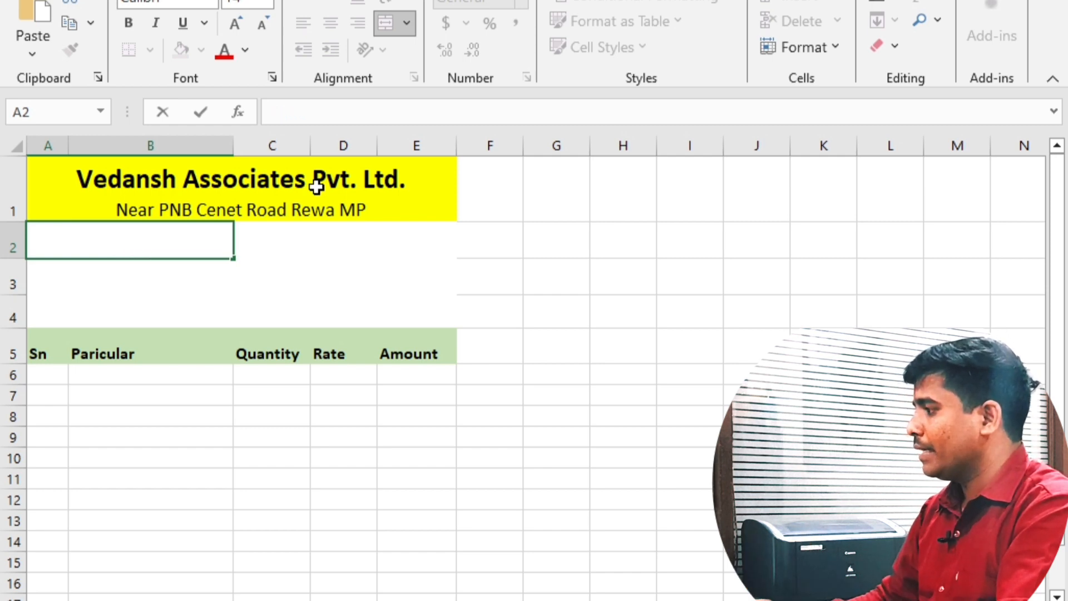
Enter the label "Invice No." in merged cell A2 below the company title and left-align it.
type("Invice")
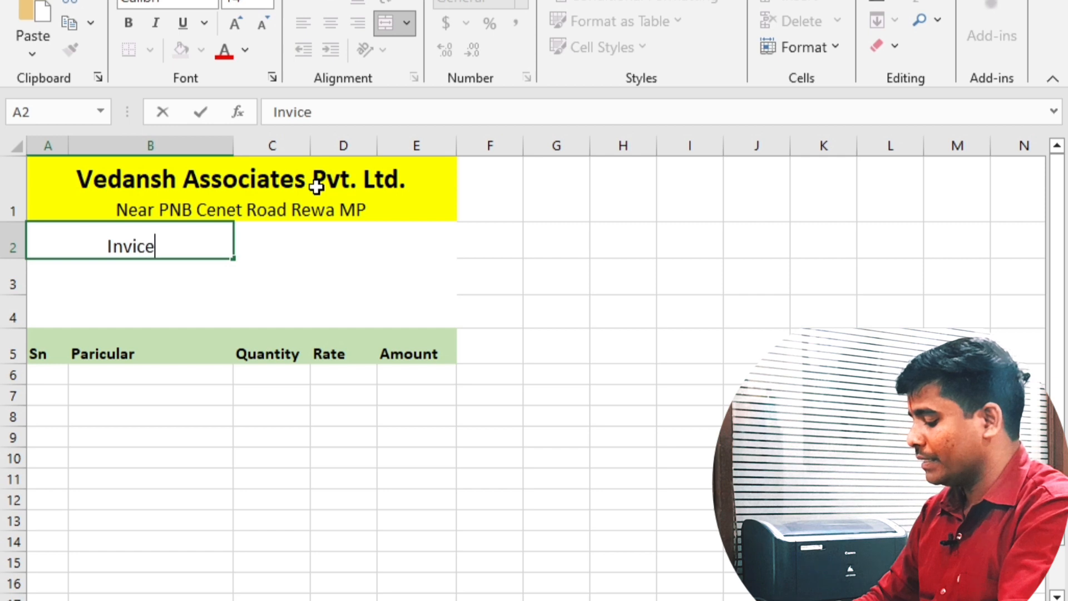
type(" No")
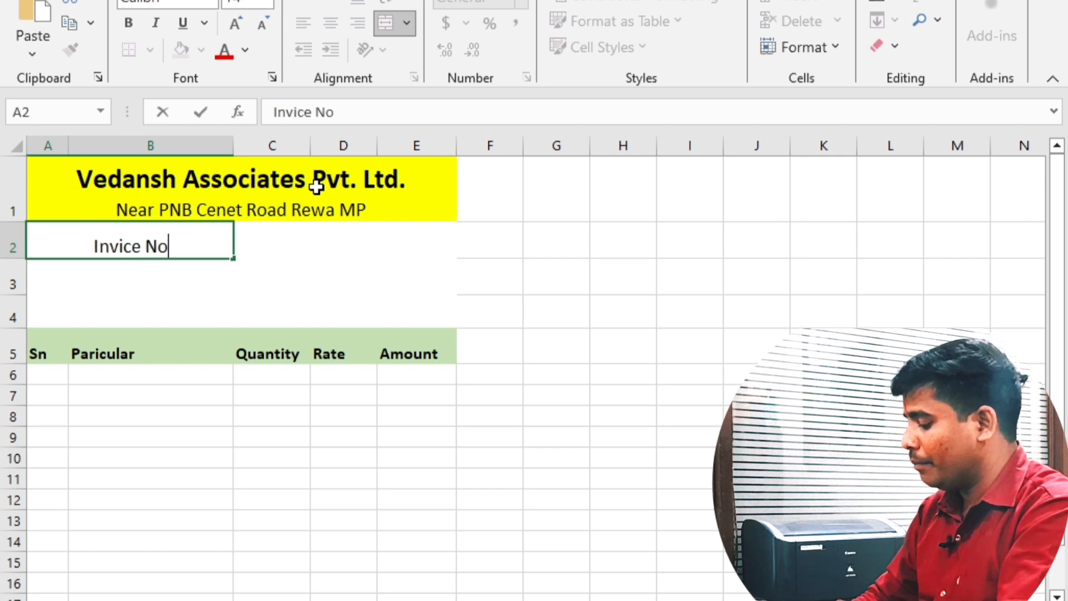
type(".")
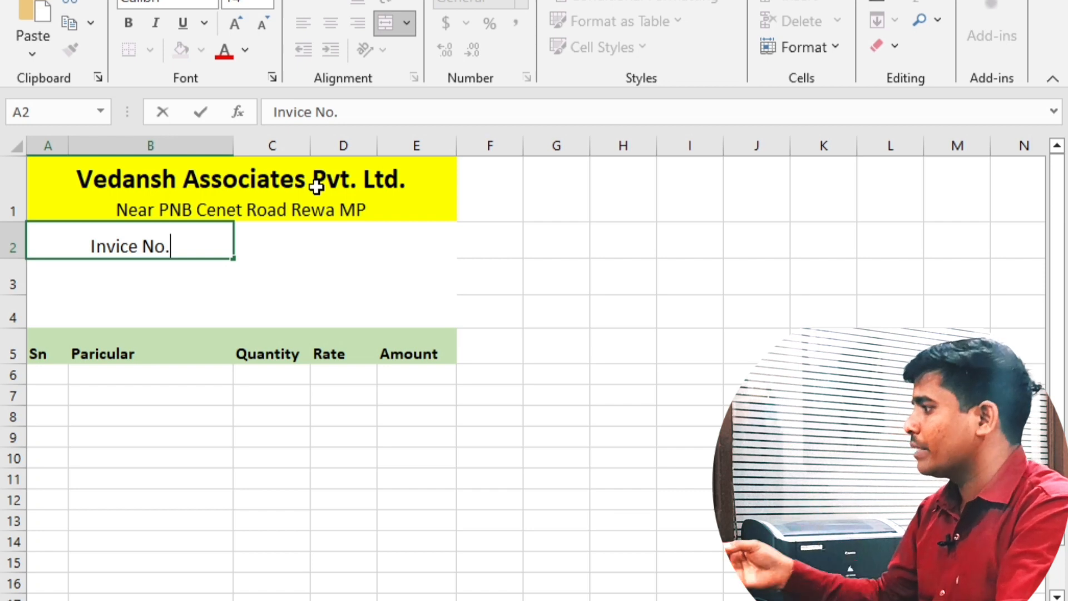
key("Return")
left_click(130, 248)
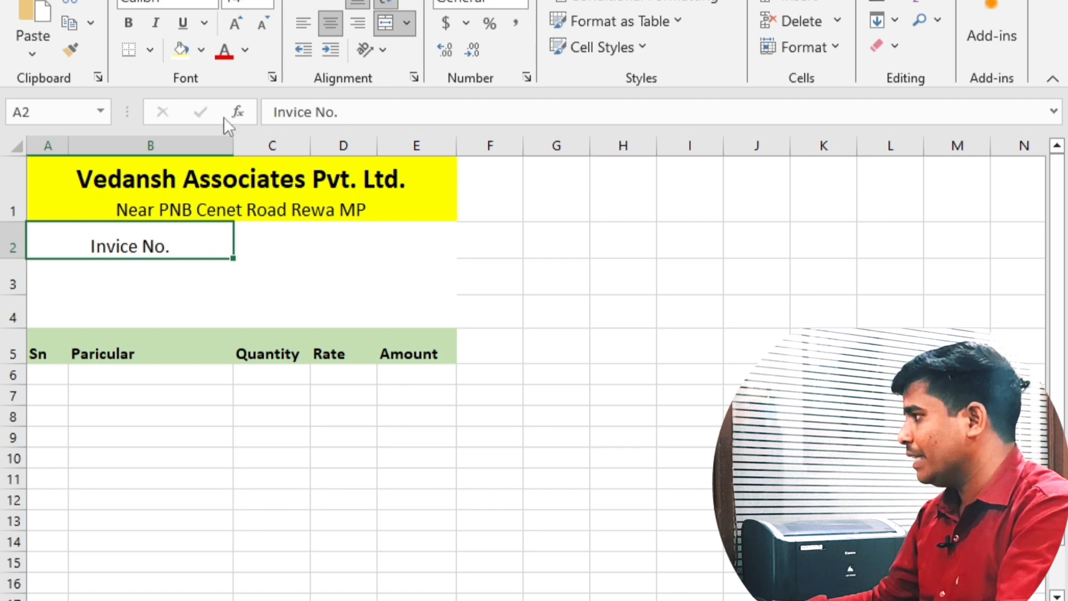
left_click(308, 23)
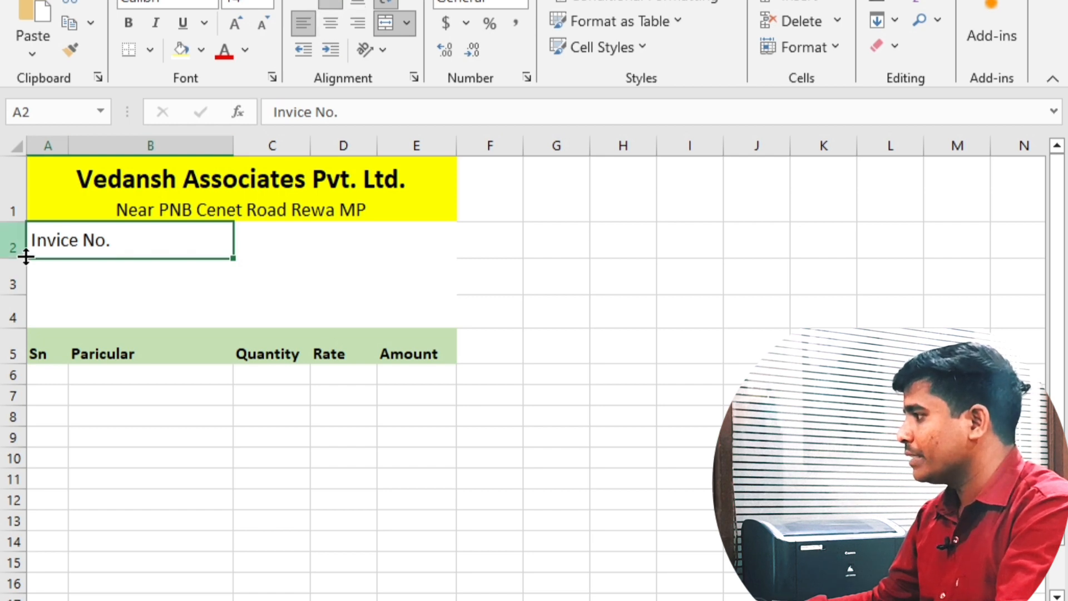
Reduce the height of row 2, which holds the invoice number label, slightly.
left_click_drag(25, 259, 29, 255)
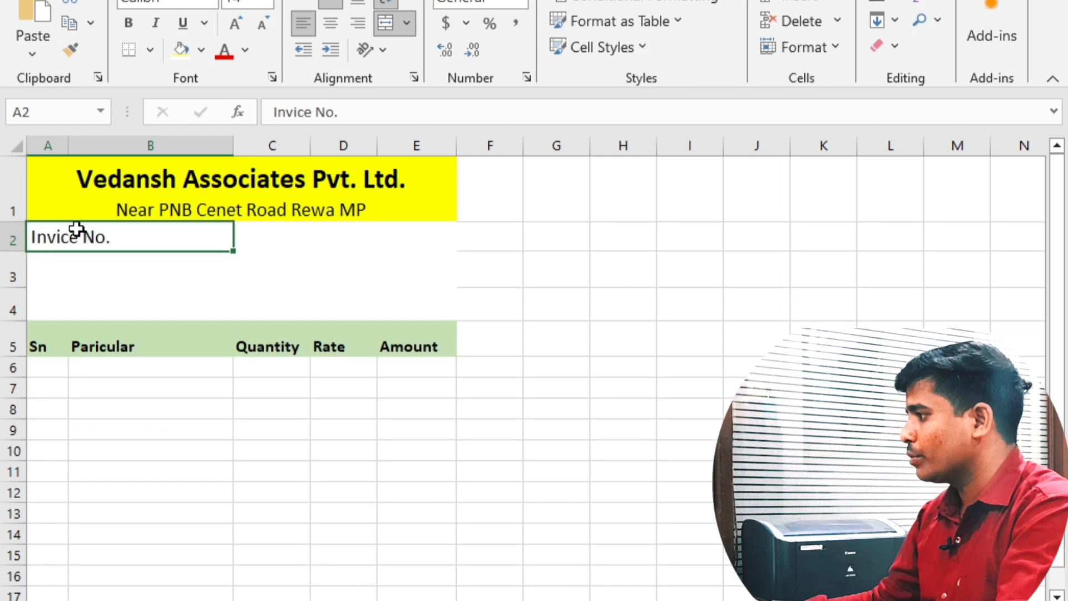
left_click(95, 271)
left_click(103, 241)
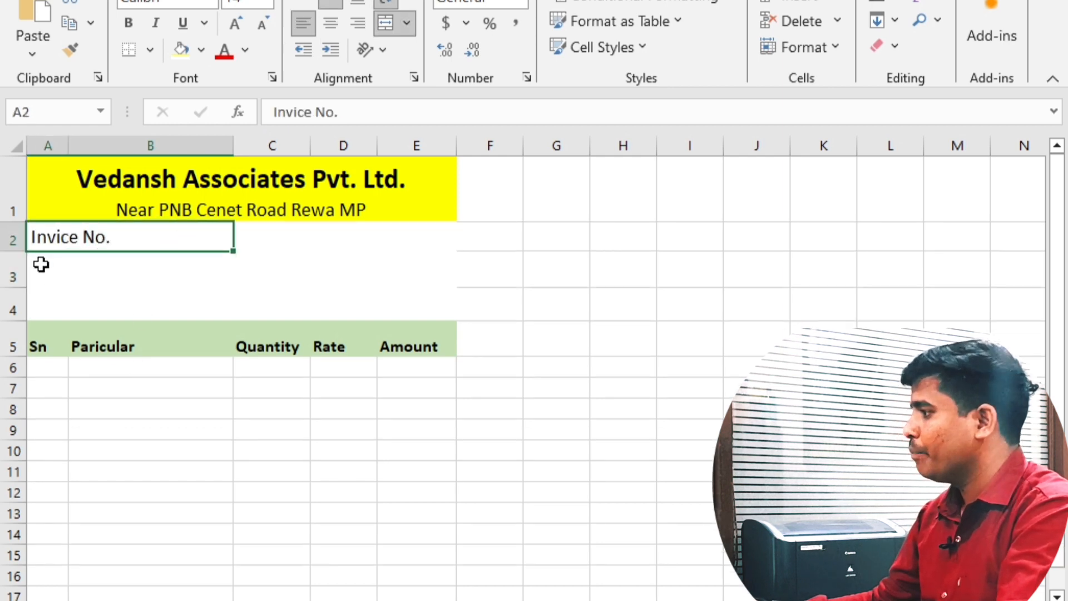
Merge and center cells A3:B3 below the invoice number label.
left_click(40, 263)
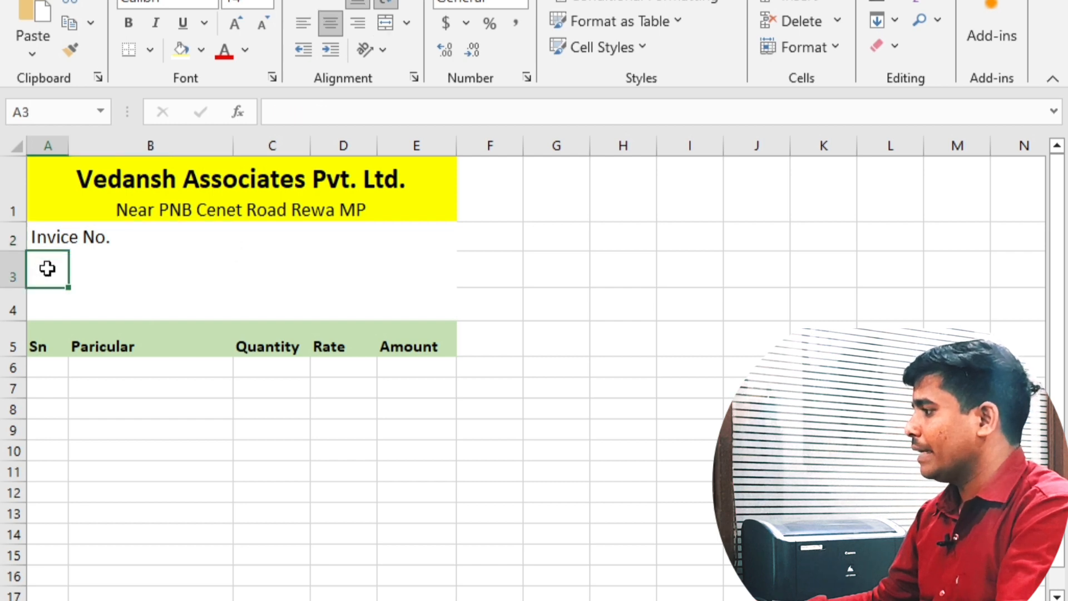
left_click_drag(62, 271, 78, 271)
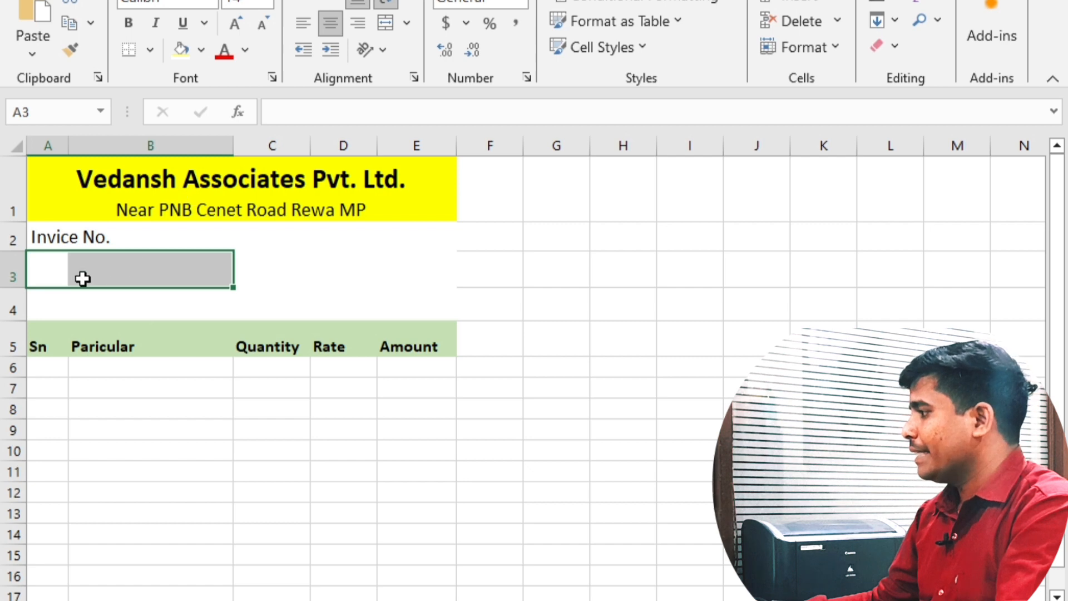
left_click(384, 25)
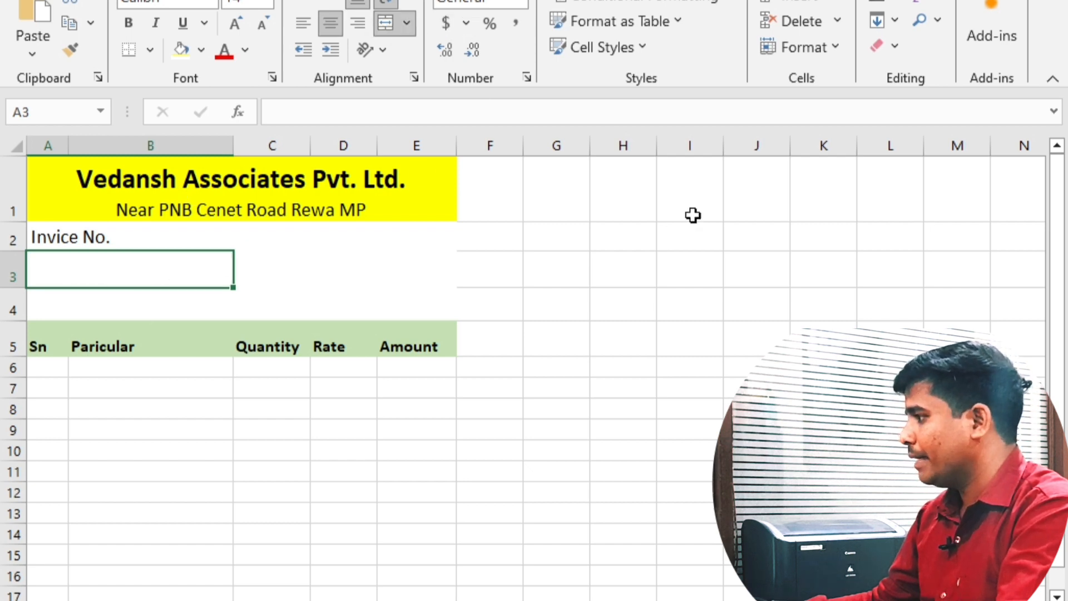
Enter the label "Buyer Name" in merged cell A3 and left-align it.
type("Nam")
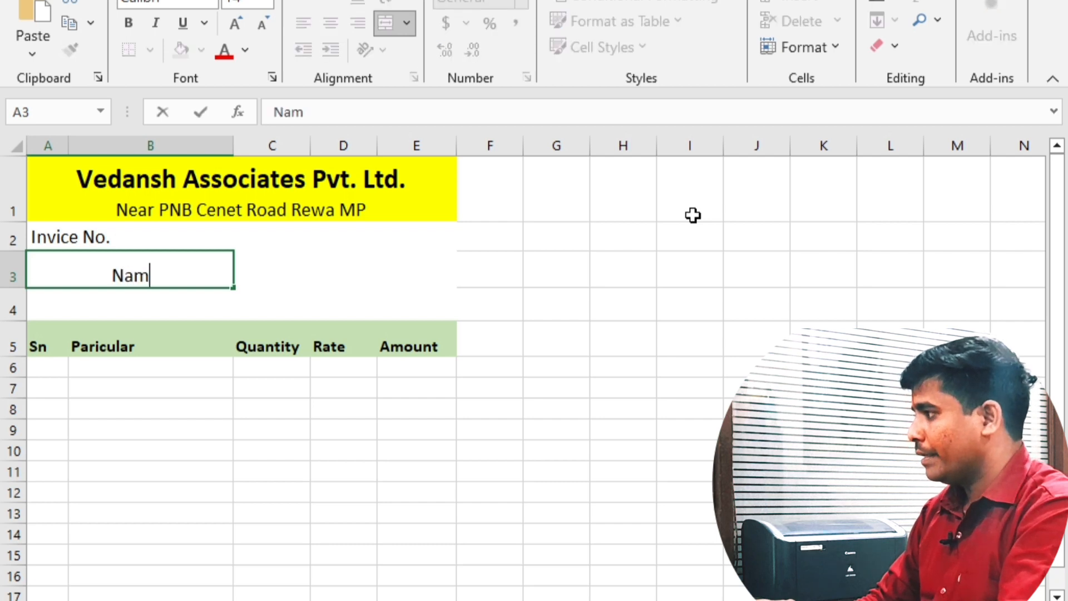
type("e")
key("BackSpace")
key("BackSpace")
key("BackSpace")
key("BackSpace")
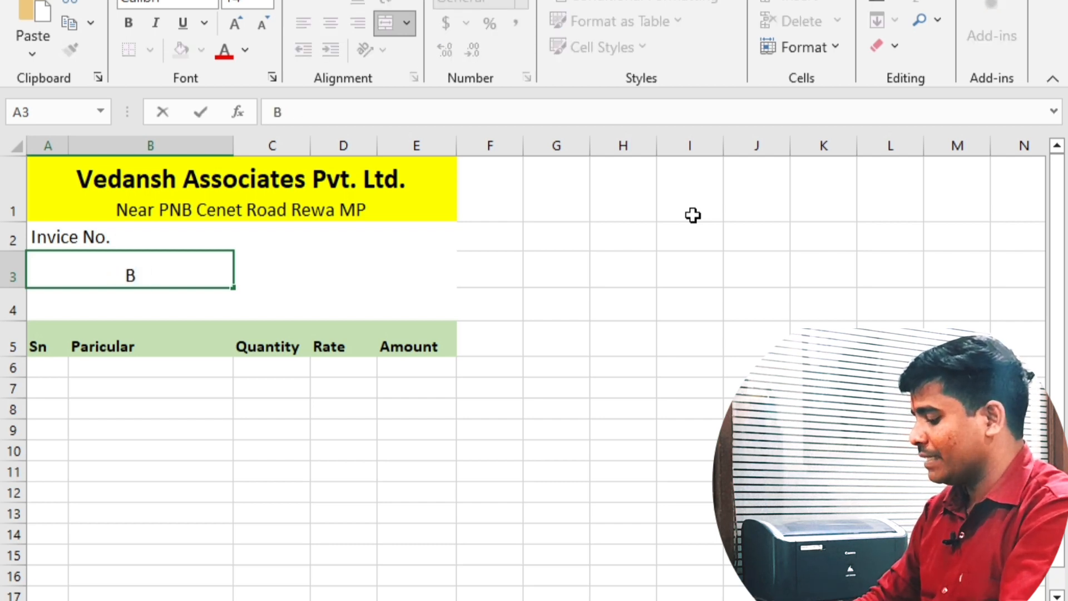
type("Buyer ")
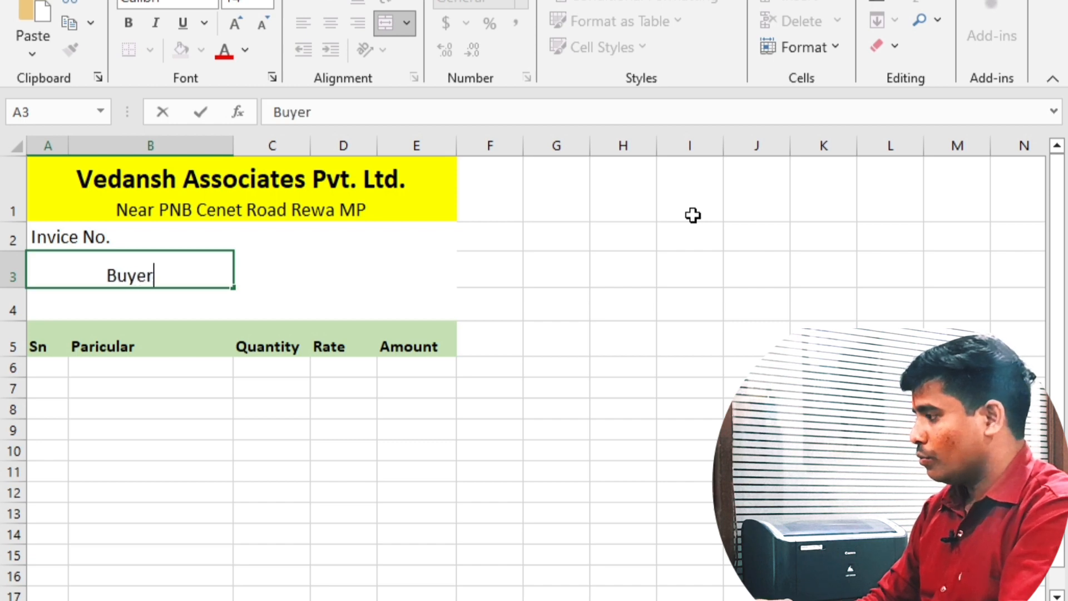
type("Name")
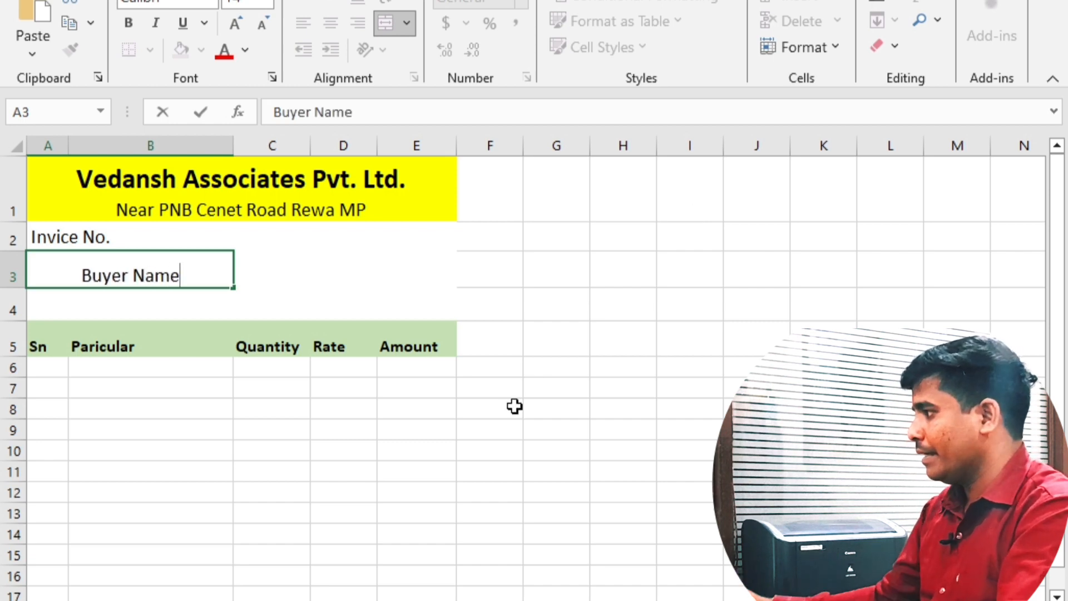
left_click(167, 452)
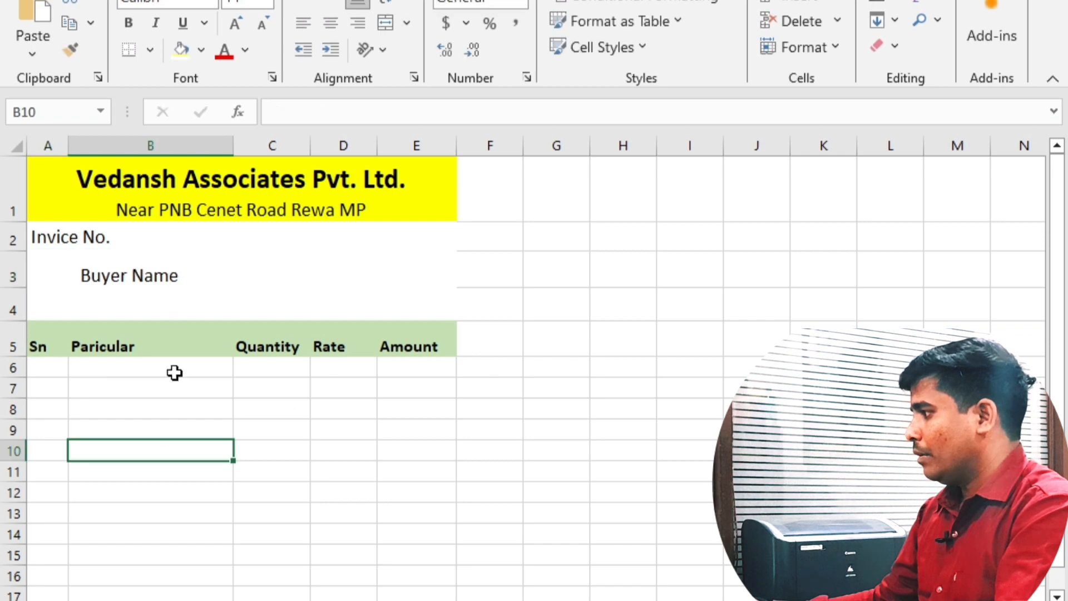
left_click(165, 249)
left_click(175, 269)
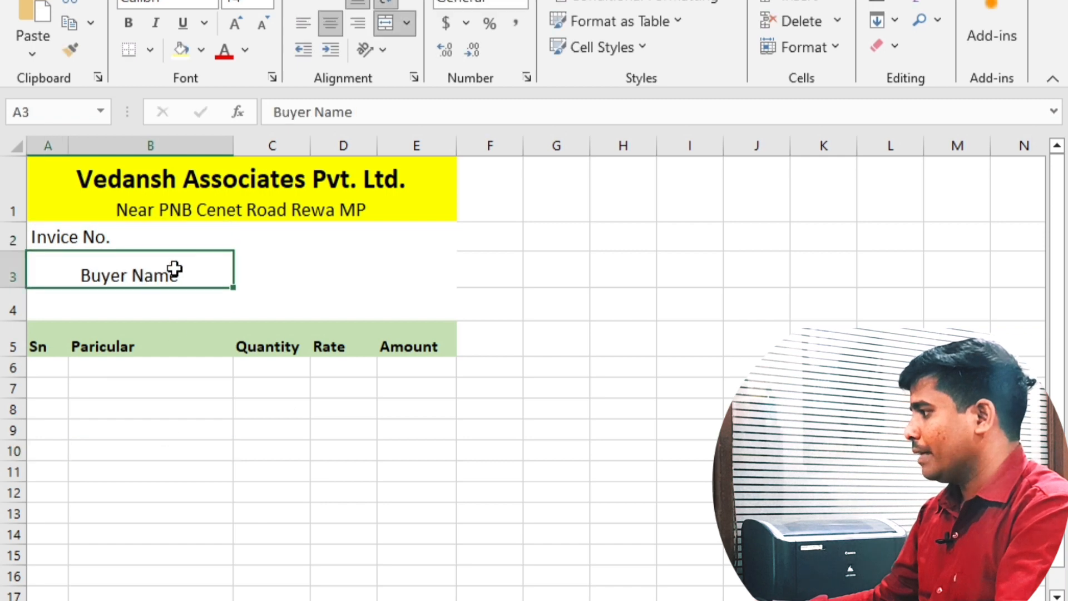
left_click(303, 28)
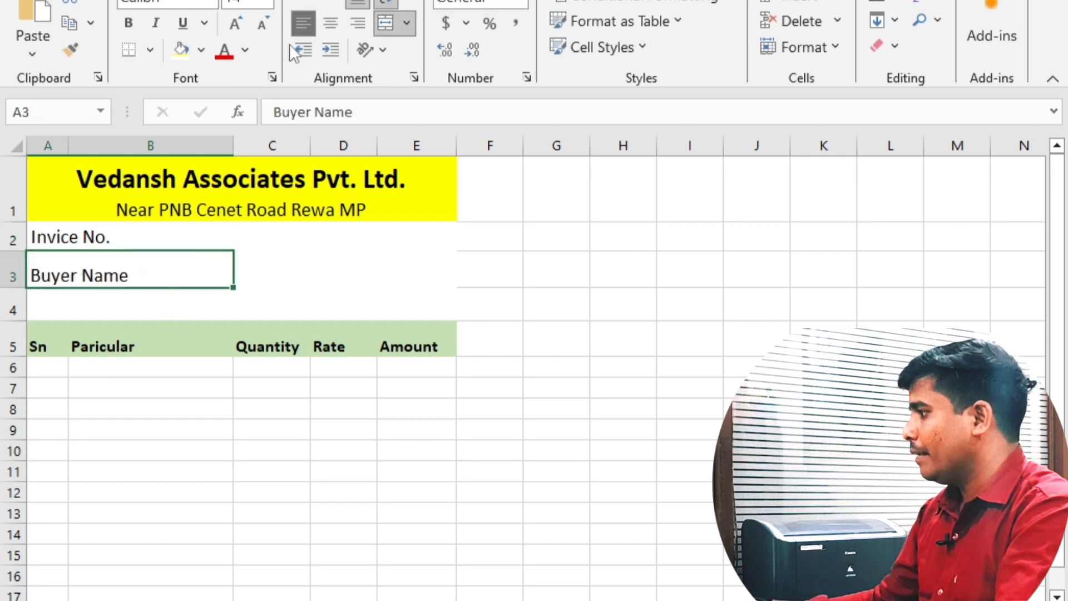
Add colons to the labels in A2 and A3 so they read "Invice No:" and "Buyer Name :".
double_click(108, 240)
key("BackSpace")
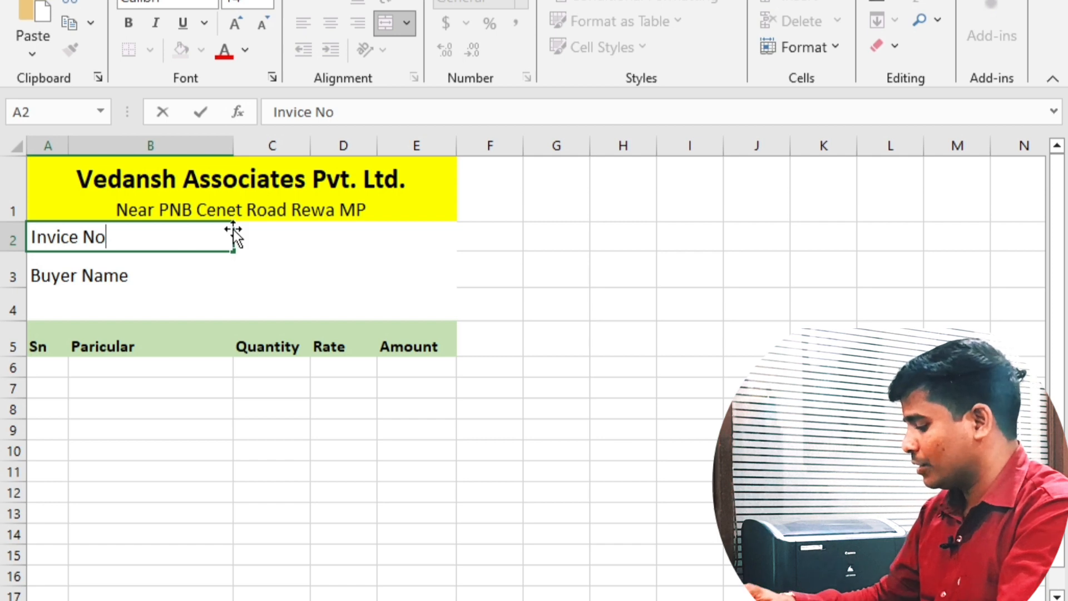
type(":")
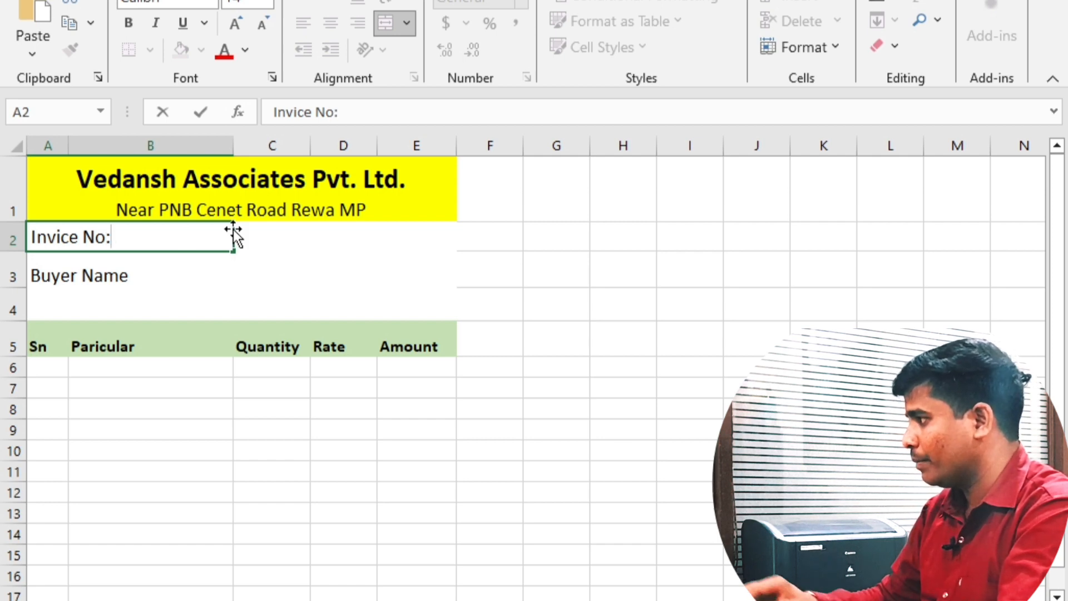
left_click(132, 279)
double_click(134, 279)
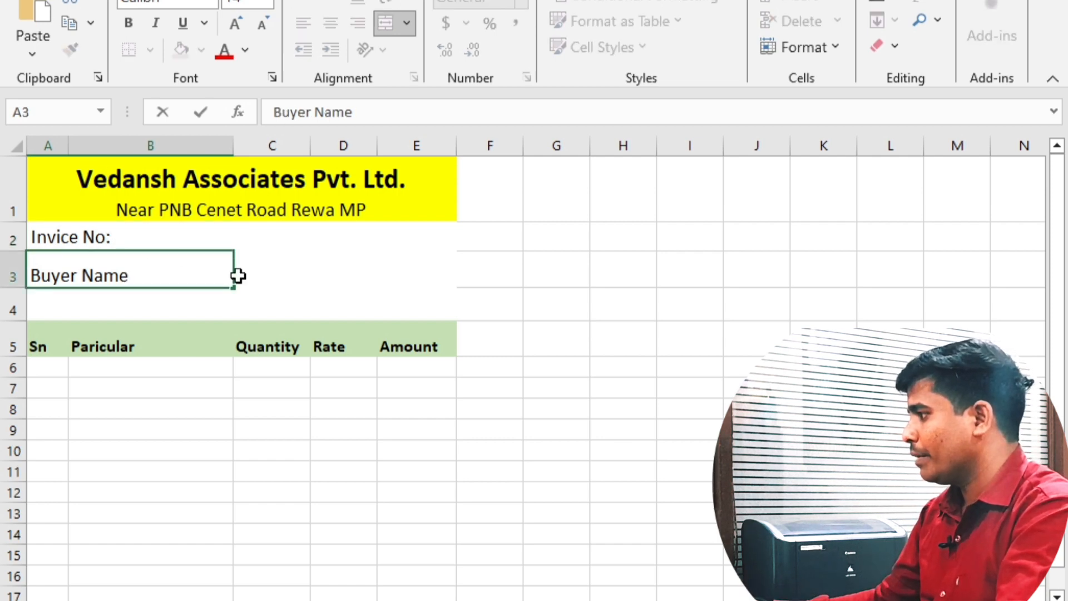
type(":")
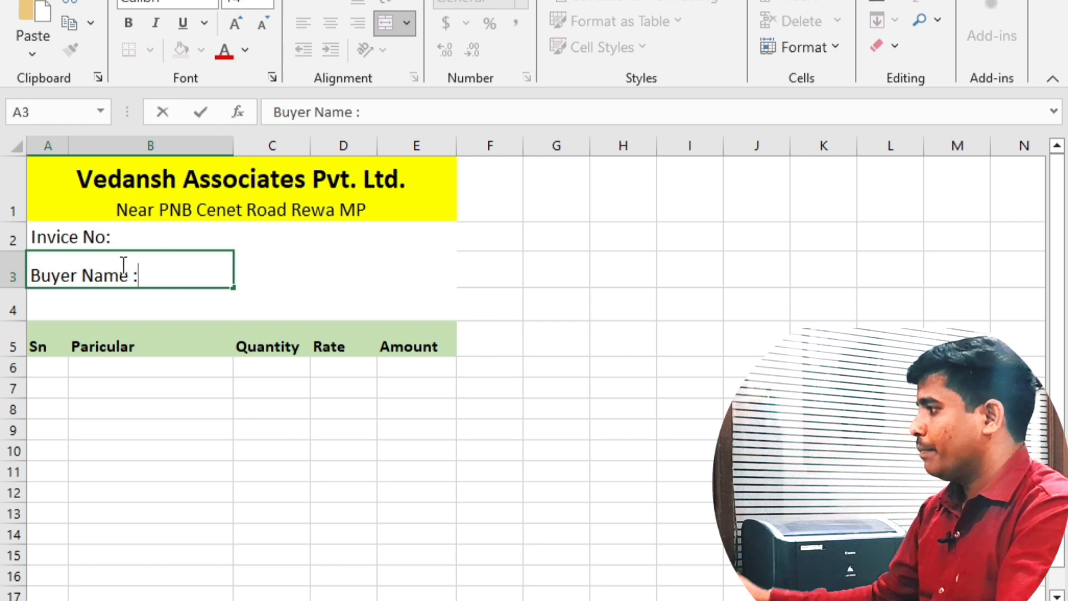
left_click(95, 229)
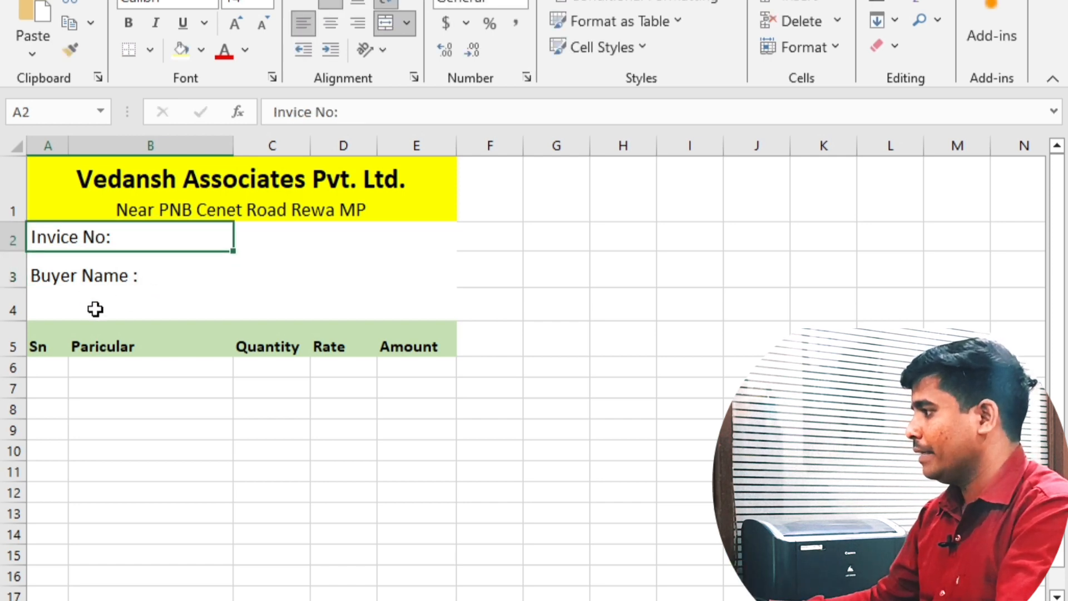
Merge cells A4:B4 below the buyer name label and left-align the merged cell.
left_click(57, 303)
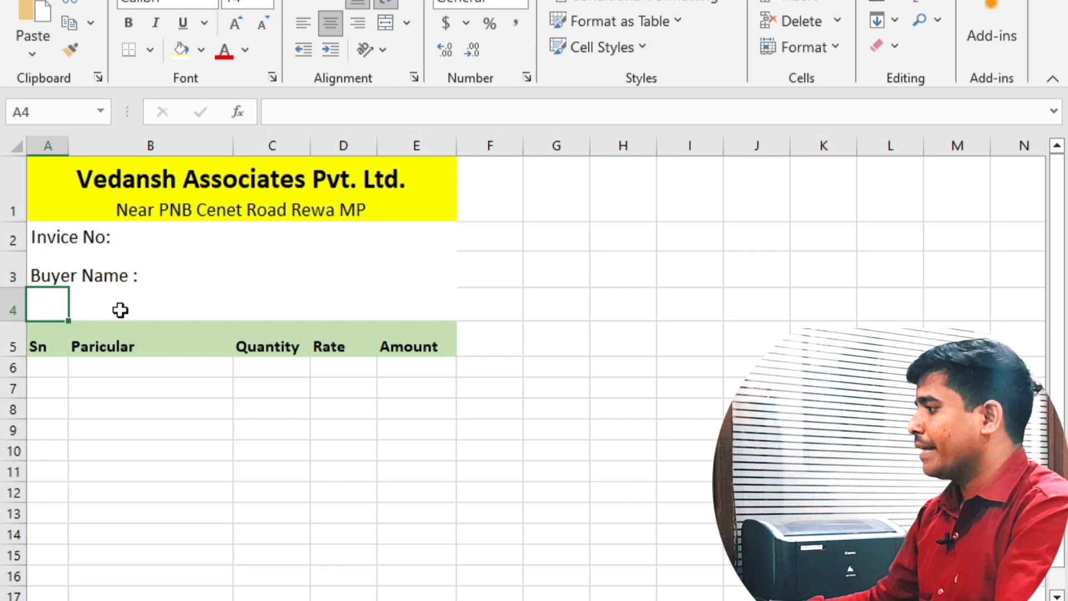
left_click_drag(48, 311, 95, 307)
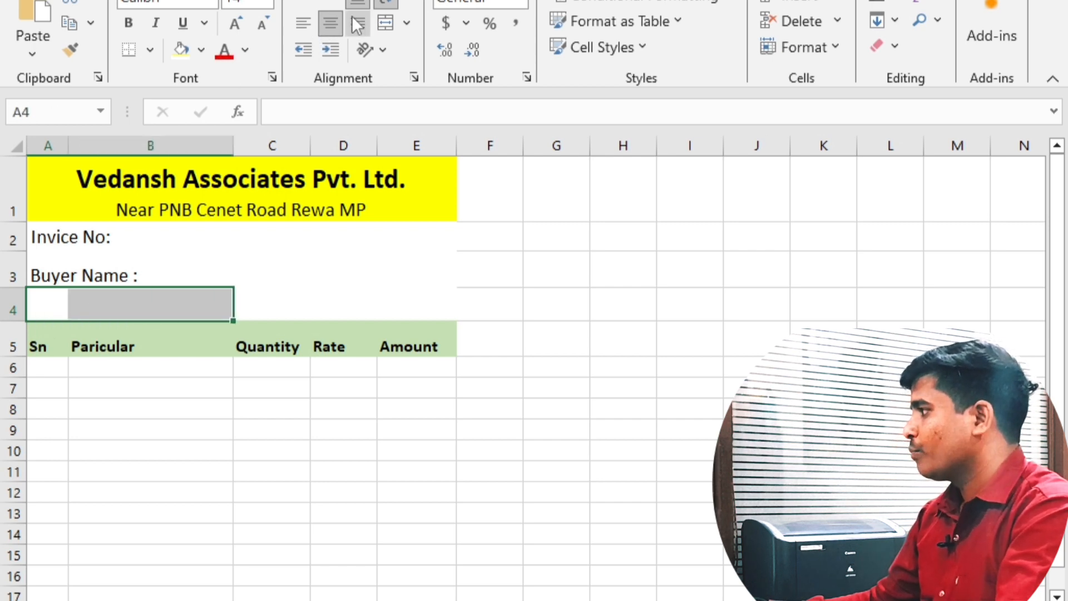
left_click(387, 21)
left_click(304, 26)
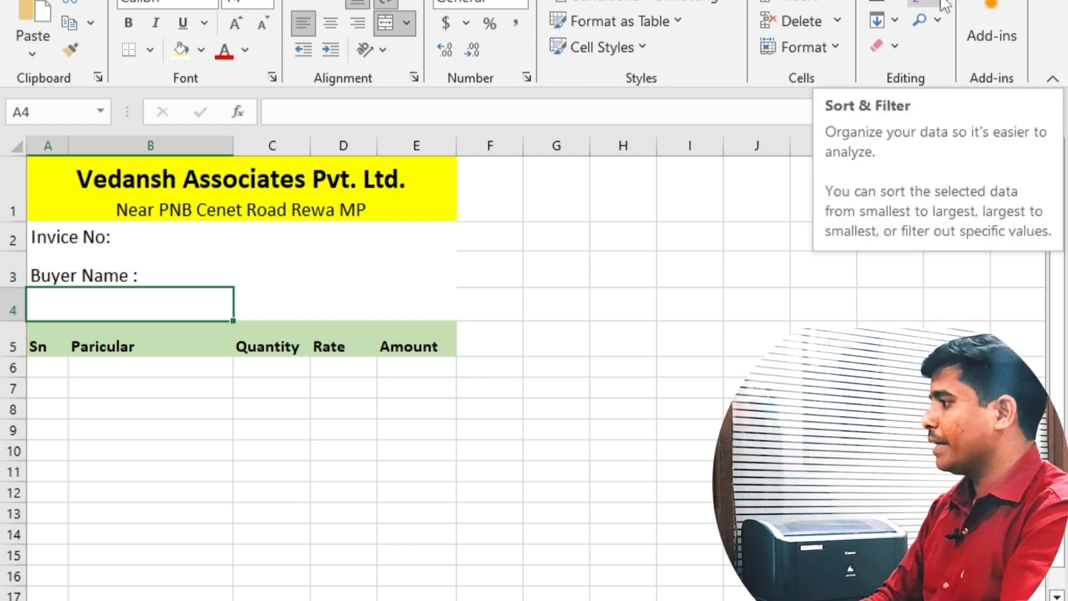
Enter the label "Buyer Adress :" in merged cell A4.
type("B")
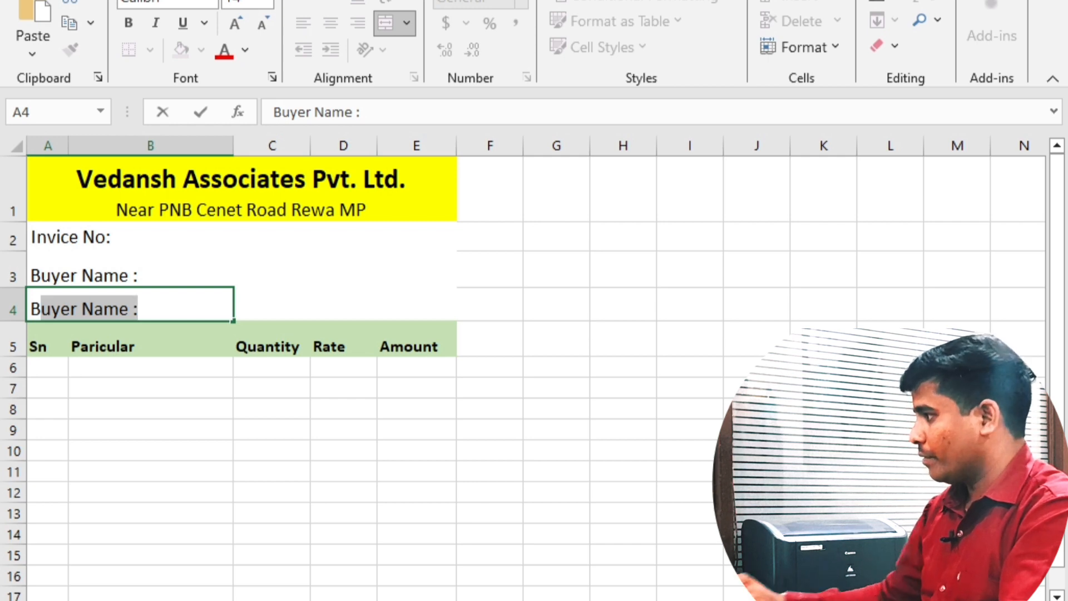
left_click(127, 311)
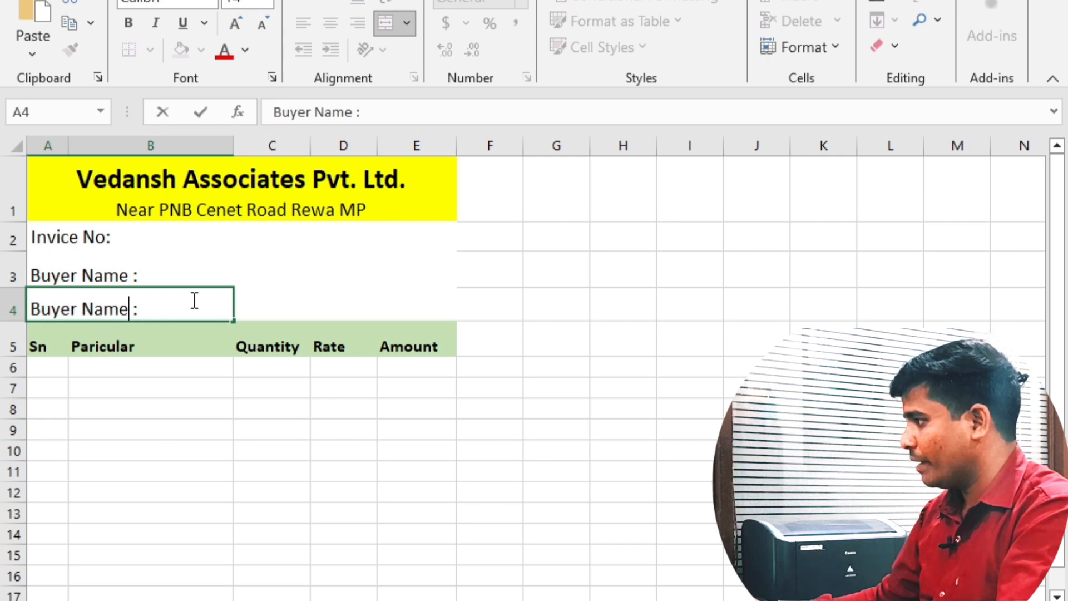
key("BackSpace")
key("BackSpace")
key("BackSpace")
key("BackSpace")
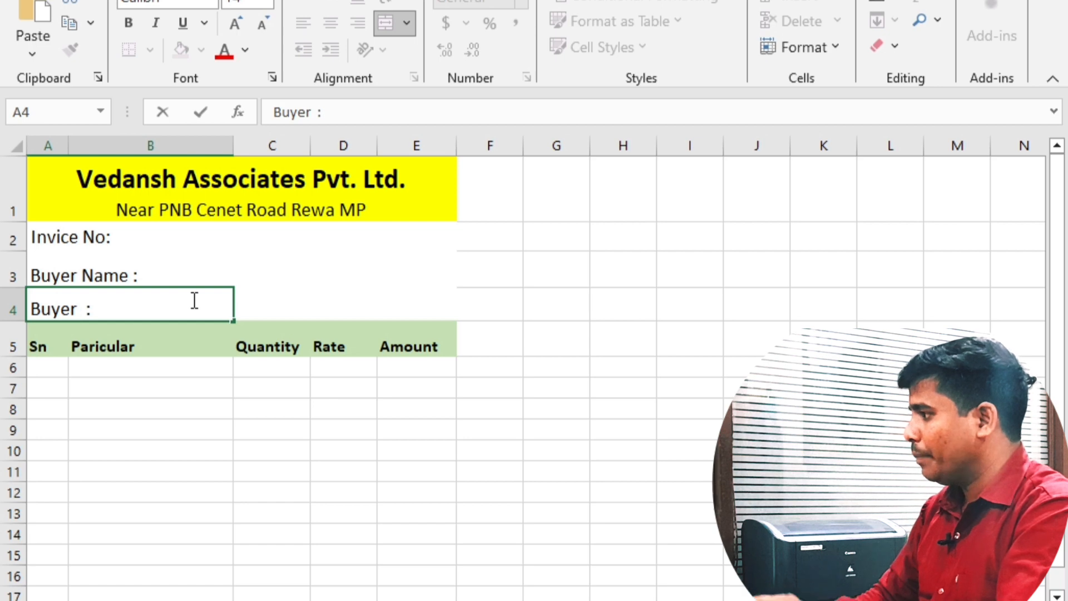
type("Adr")
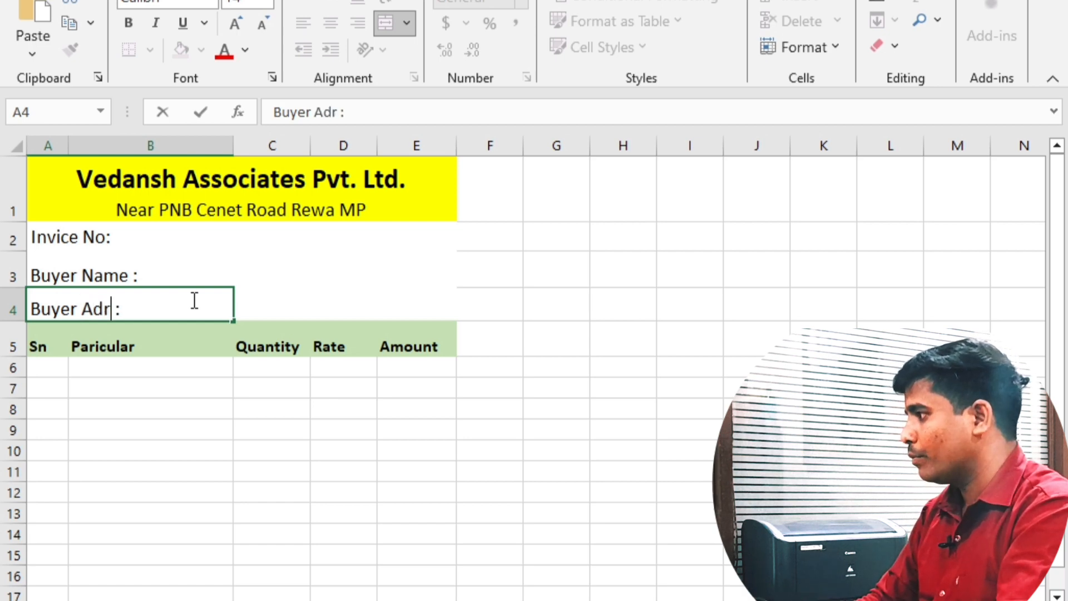
type("ess")
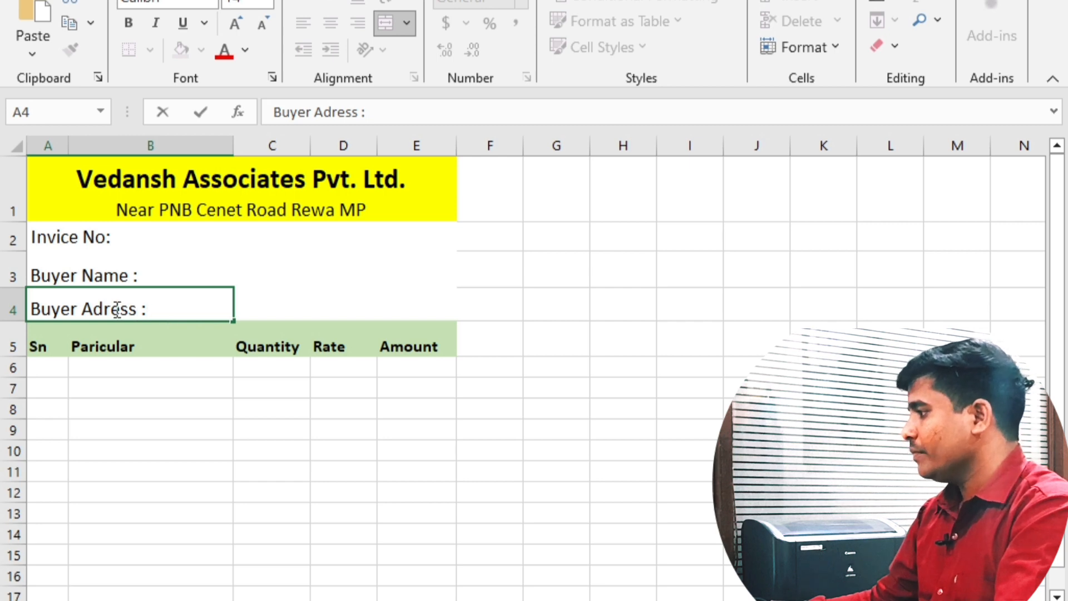
left_click(269, 310)
left_click(101, 240)
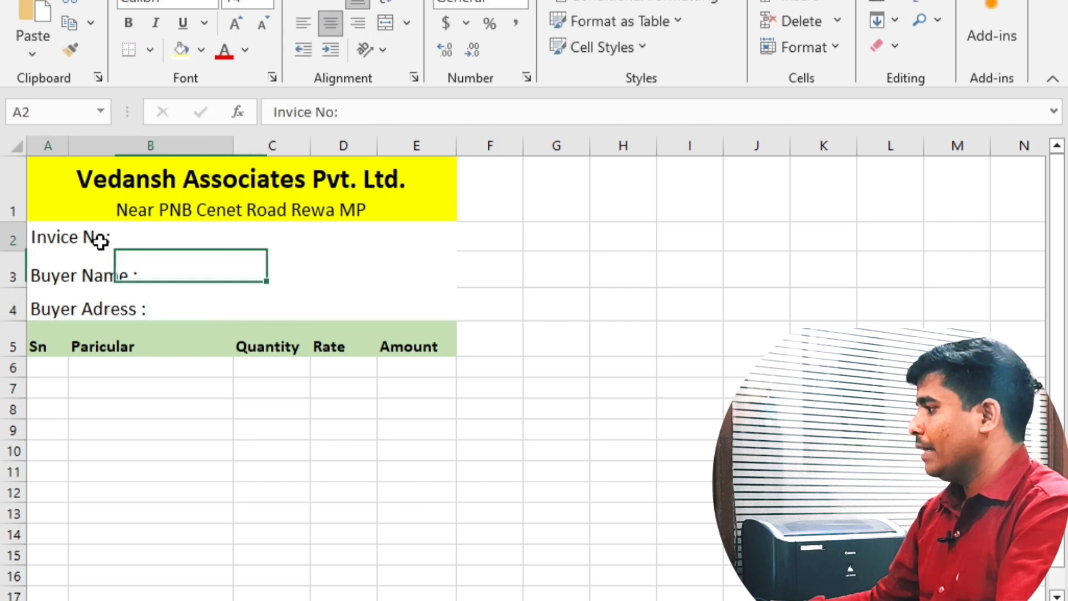
Merge cells D2:E2 opposite the invoice number label.
left_click(305, 234)
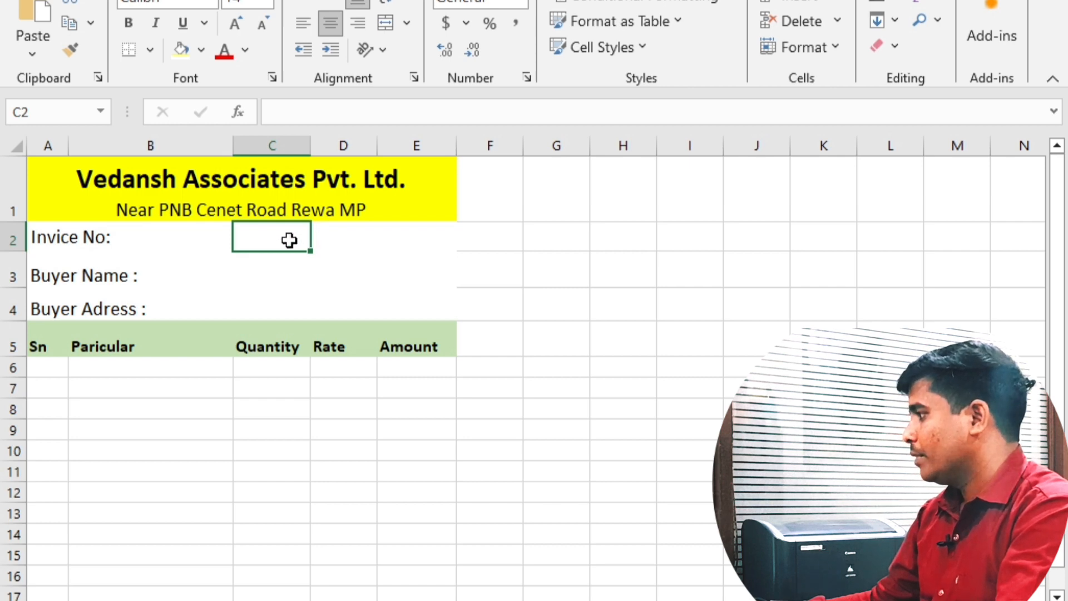
left_click_drag(289, 236, 404, 232)
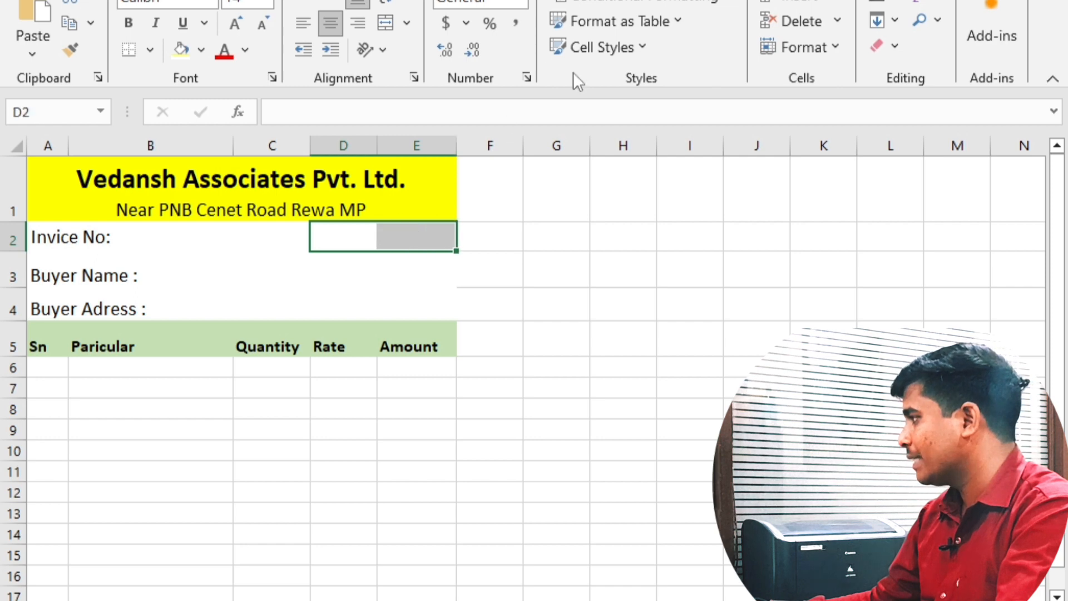
left_click(392, 25)
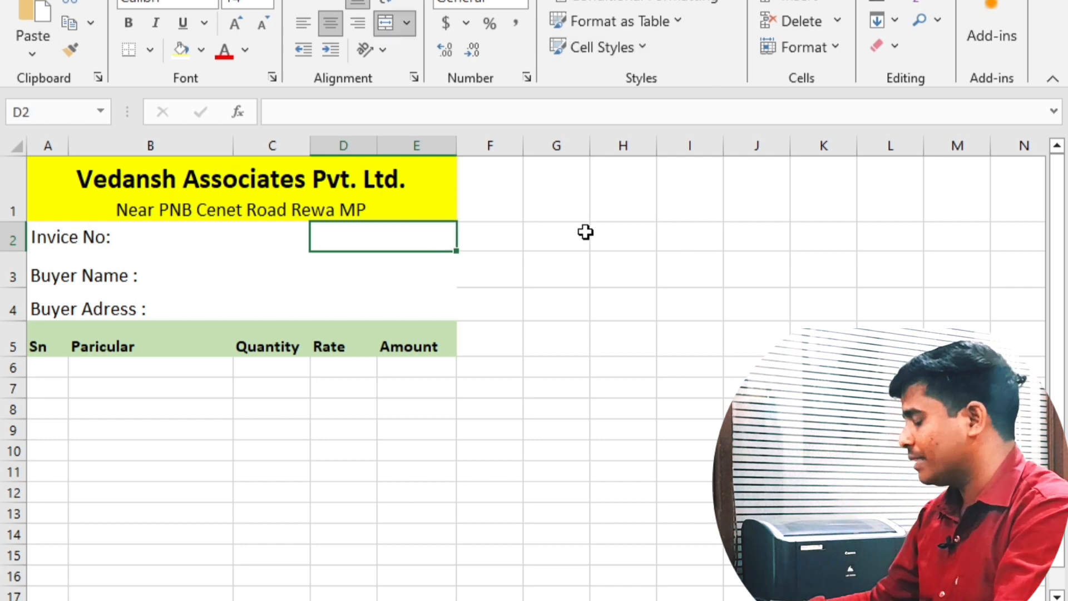
Enter the label "Date:" in merged cell D2.
type("Das")
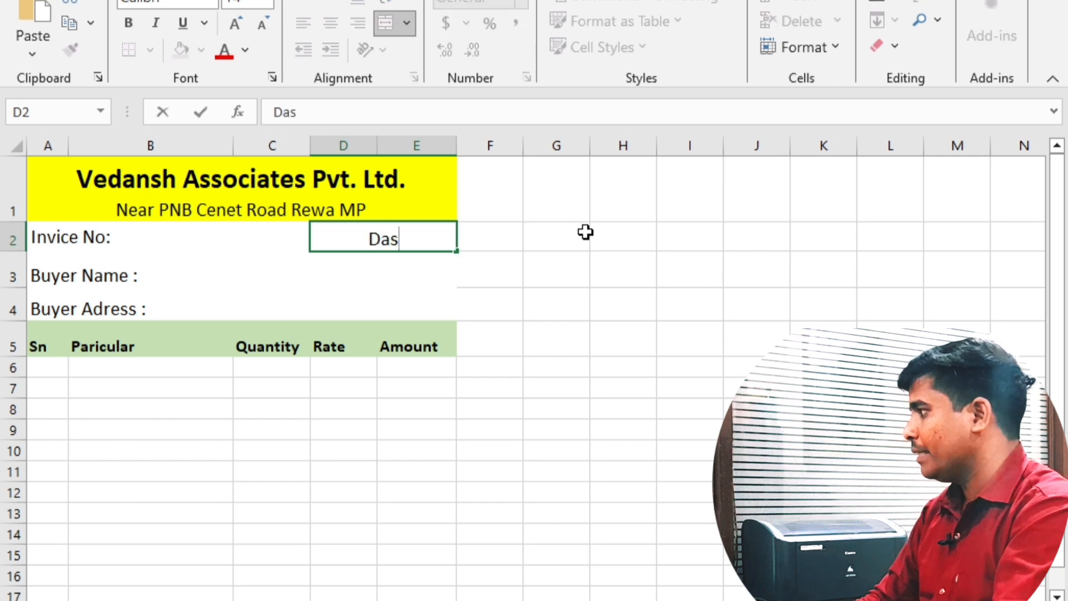
key("BackSpace")
type("te ")
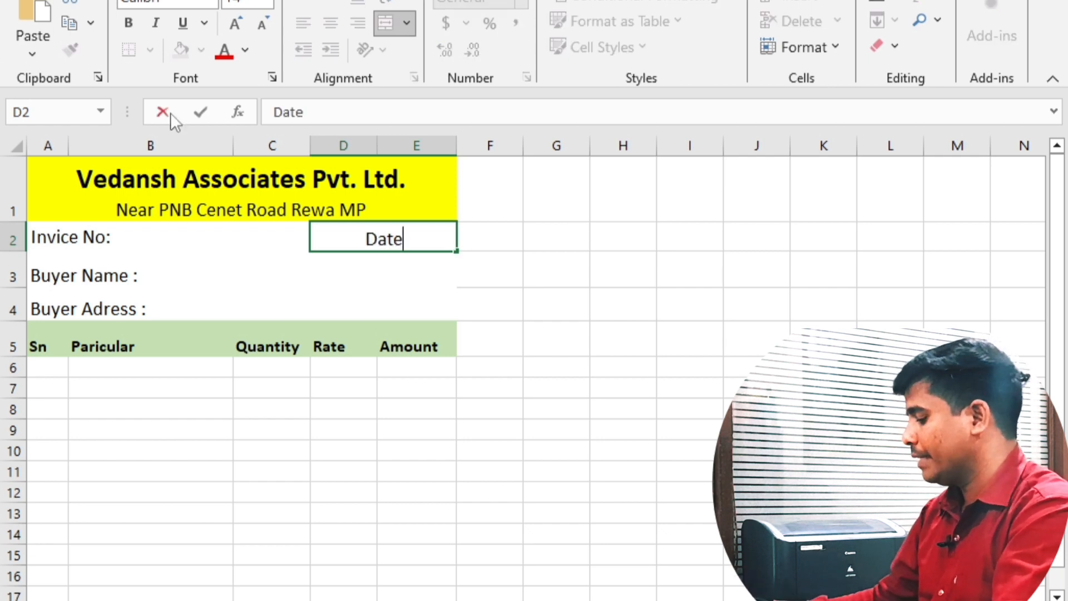
type(":")
key("BackSpace")
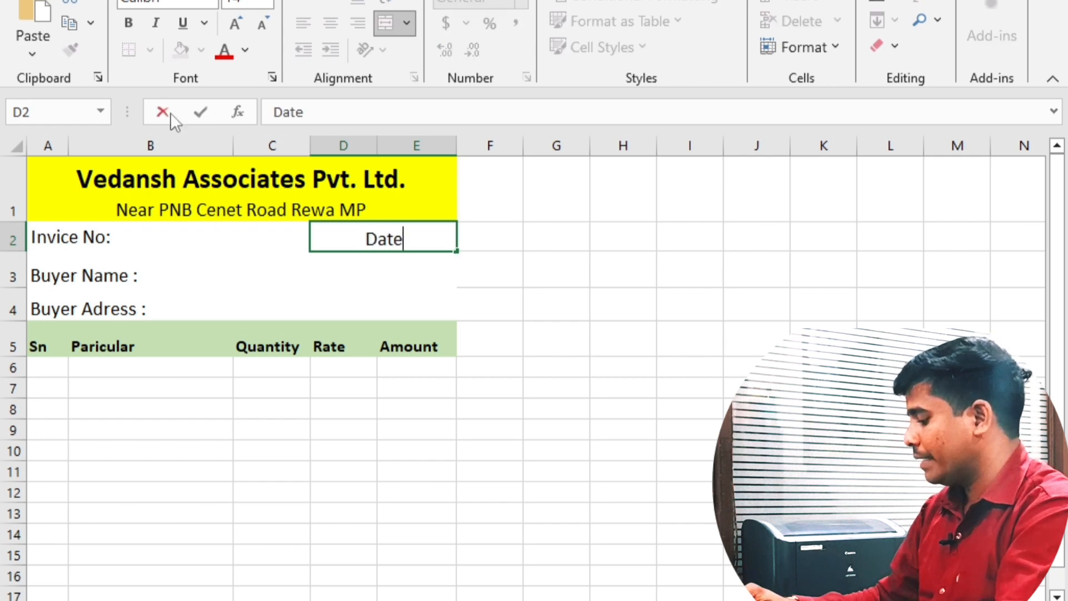
type(":")
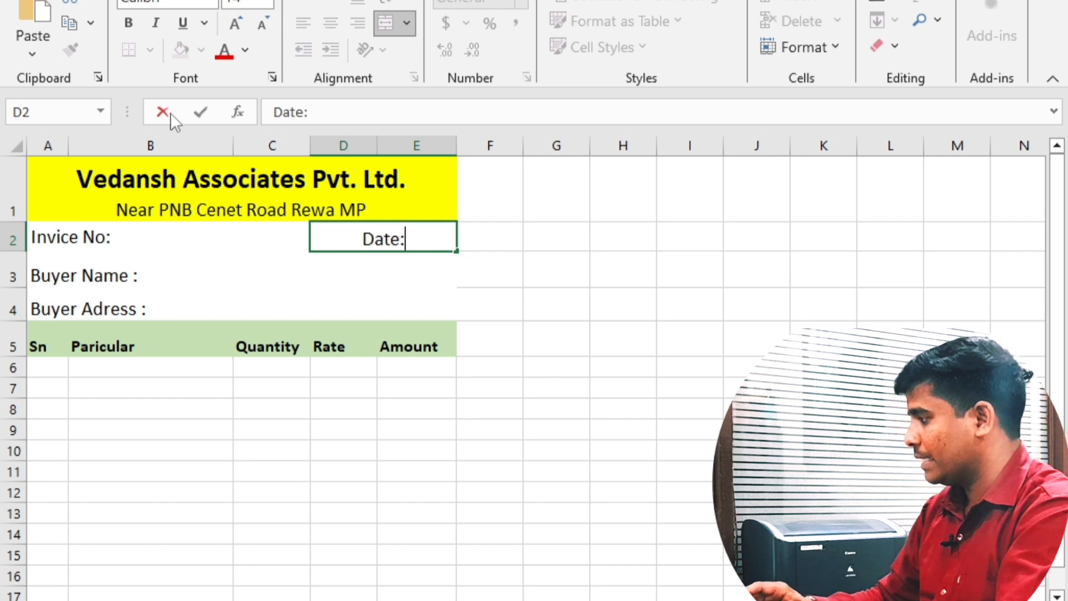
left_click(103, 290)
Left-align the invoice detail cells A2:E4 and align their text vertically to the bottom of the cells.
left_click_drag(59, 241, 362, 279)
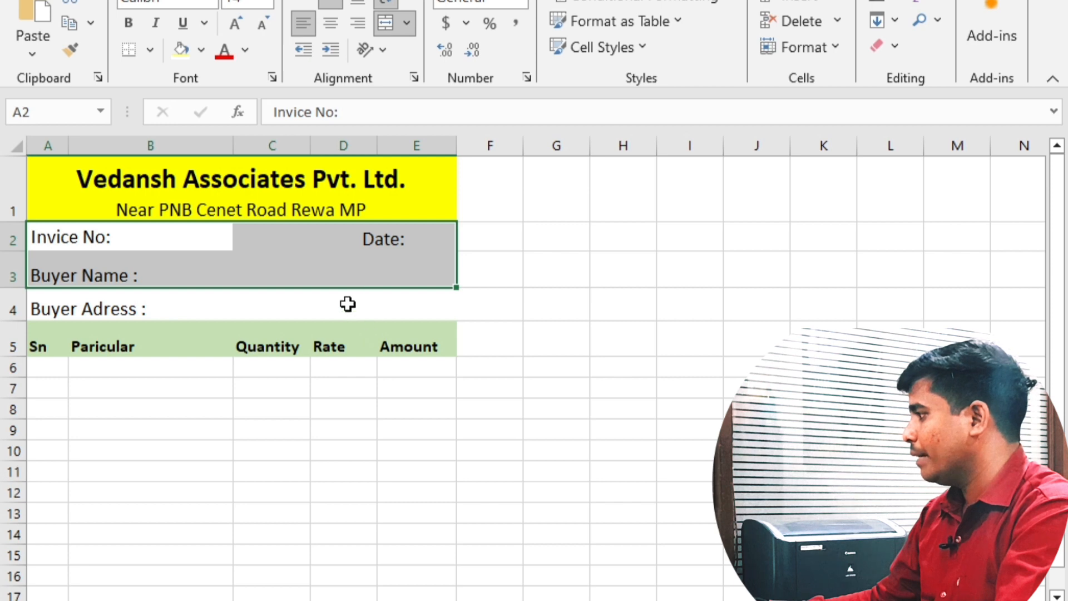
left_click(348, 304)
left_click(100, 243)
left_click(362, 241)
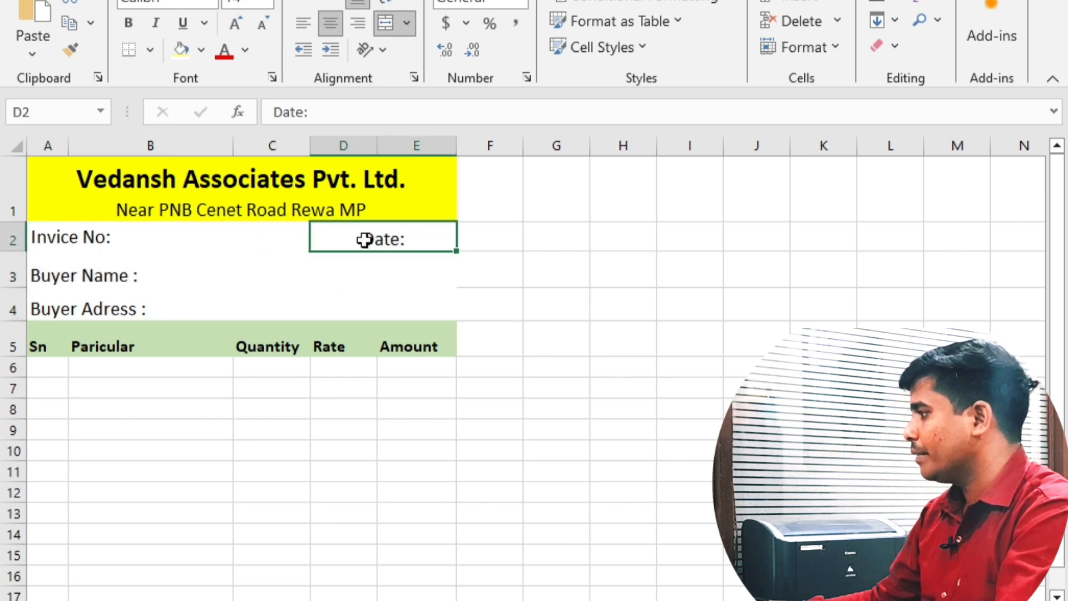
mouse_move(114, 232)
left_mouse_down()
mouse_move(103, 236)
mouse_move(193, 312)
mouse_move(409, 300)
left_mouse_up()
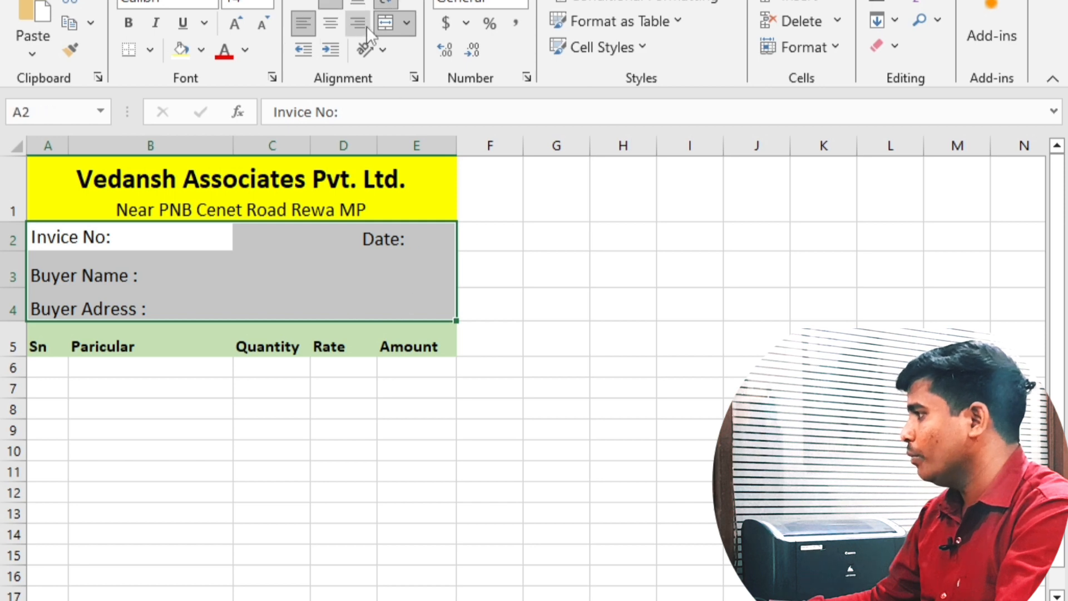
left_click(309, 22)
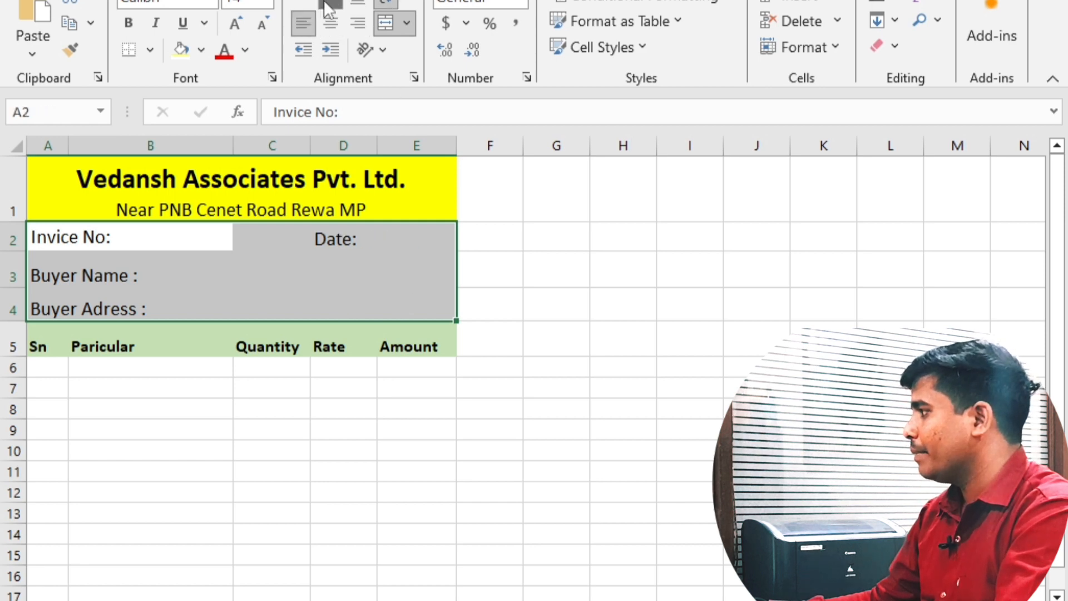
left_click(324, 1)
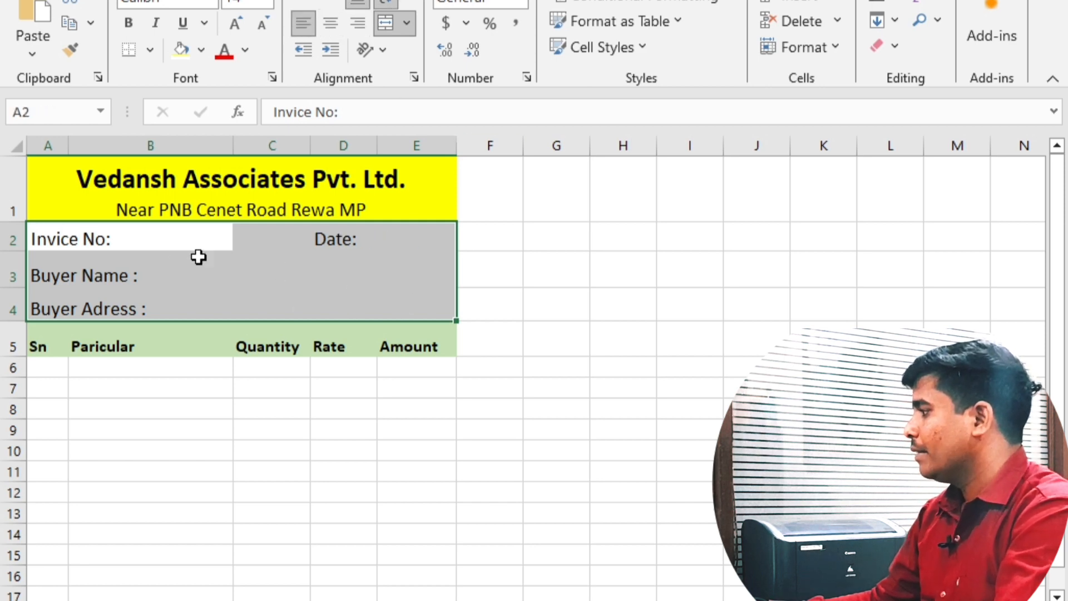
left_click(368, 278)
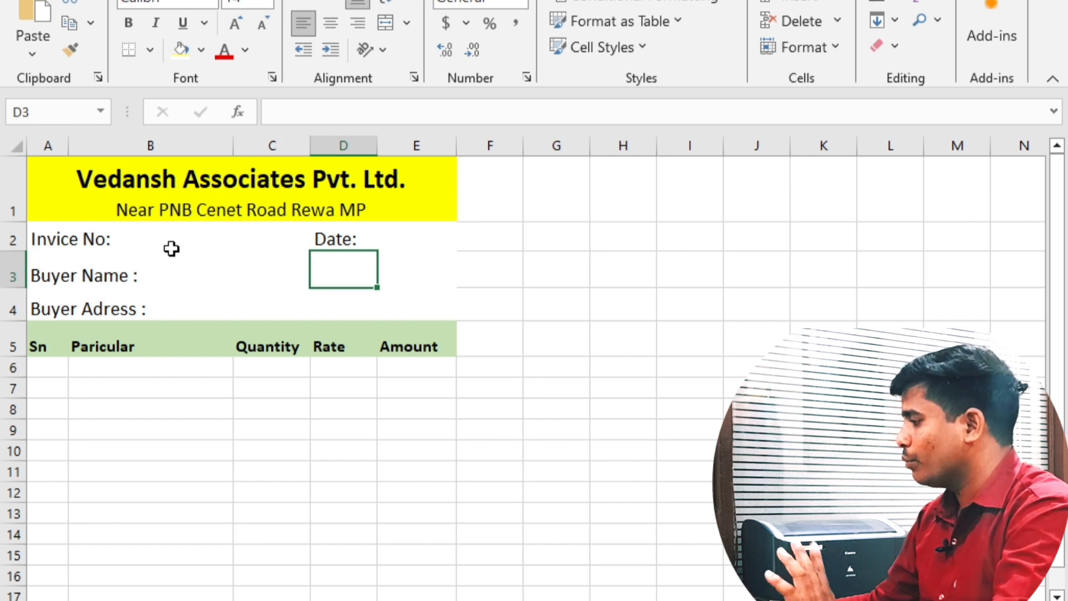
Apply outside borders around the invoice detail block A2:E4.
left_click(447, 217)
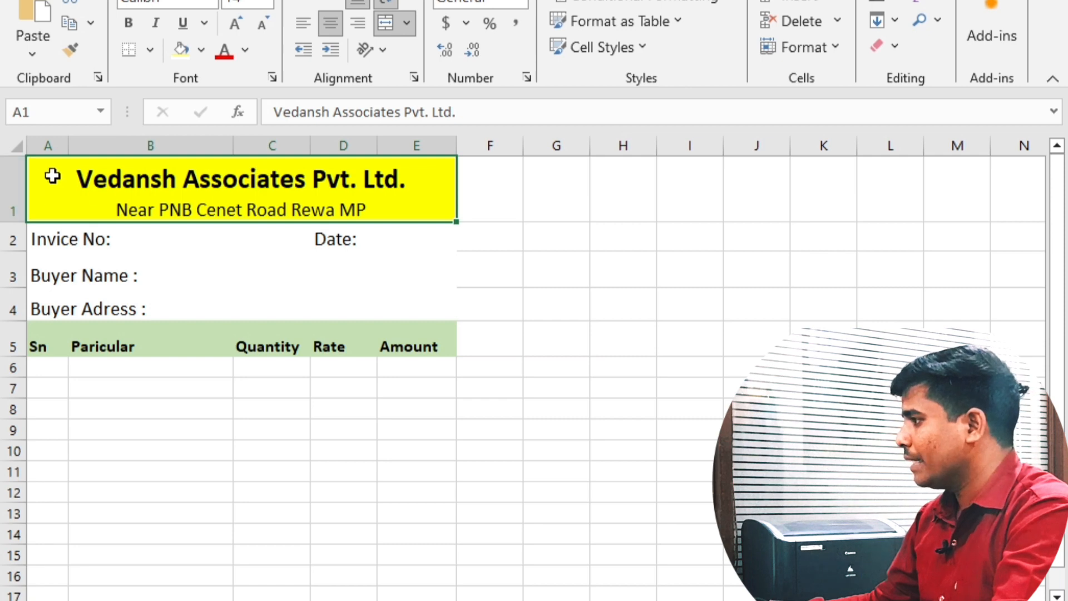
left_click(49, 236)
left_click_drag(48, 237, 339, 291)
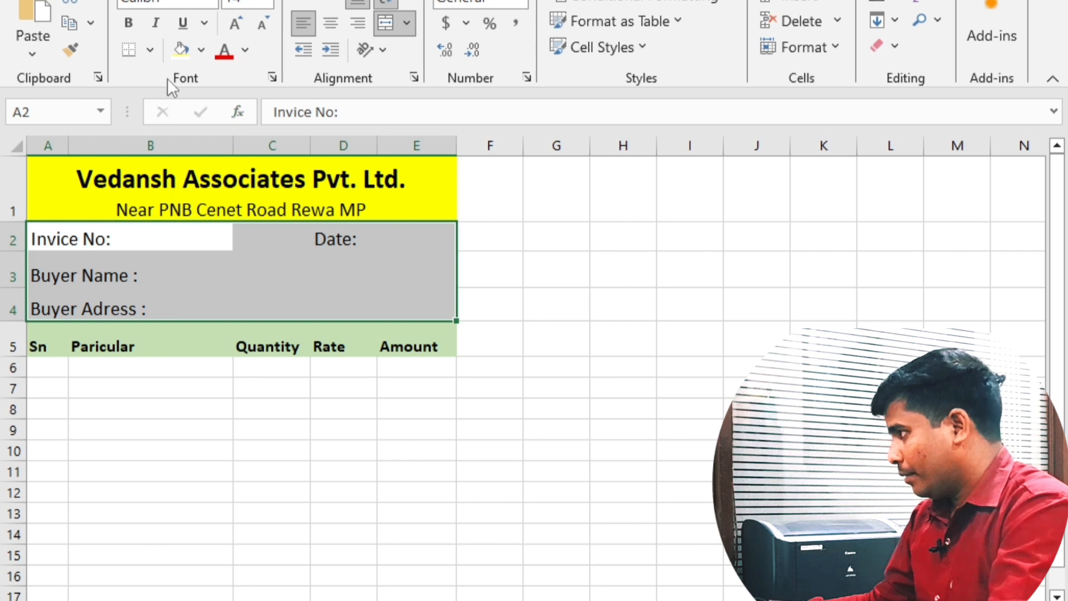
left_click(149, 50)
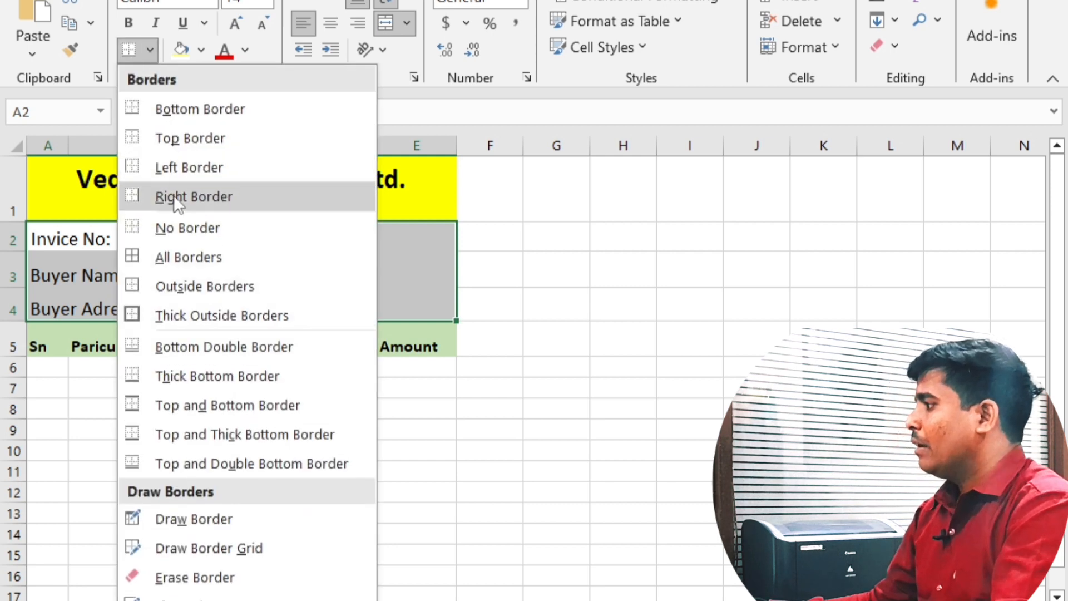
left_click(185, 294)
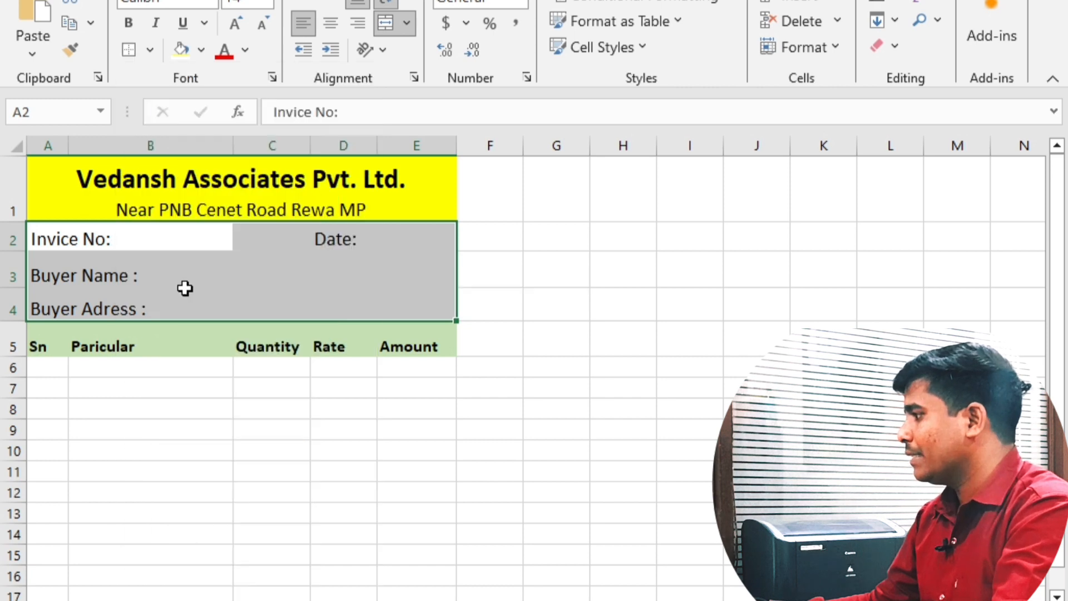
left_click(74, 241)
left_click(389, 269)
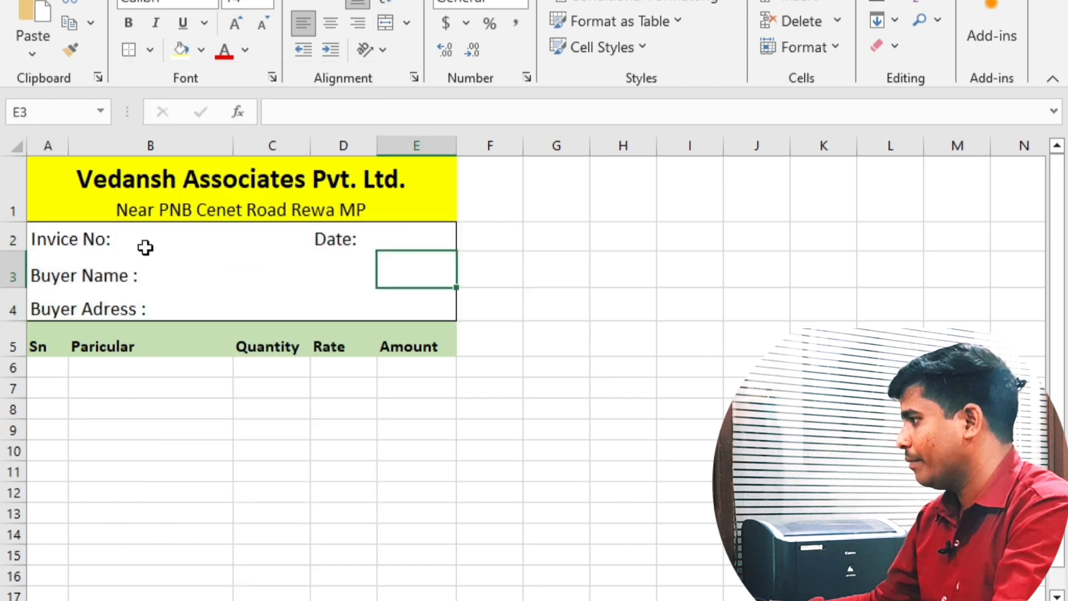
left_click_drag(76, 228, 450, 282)
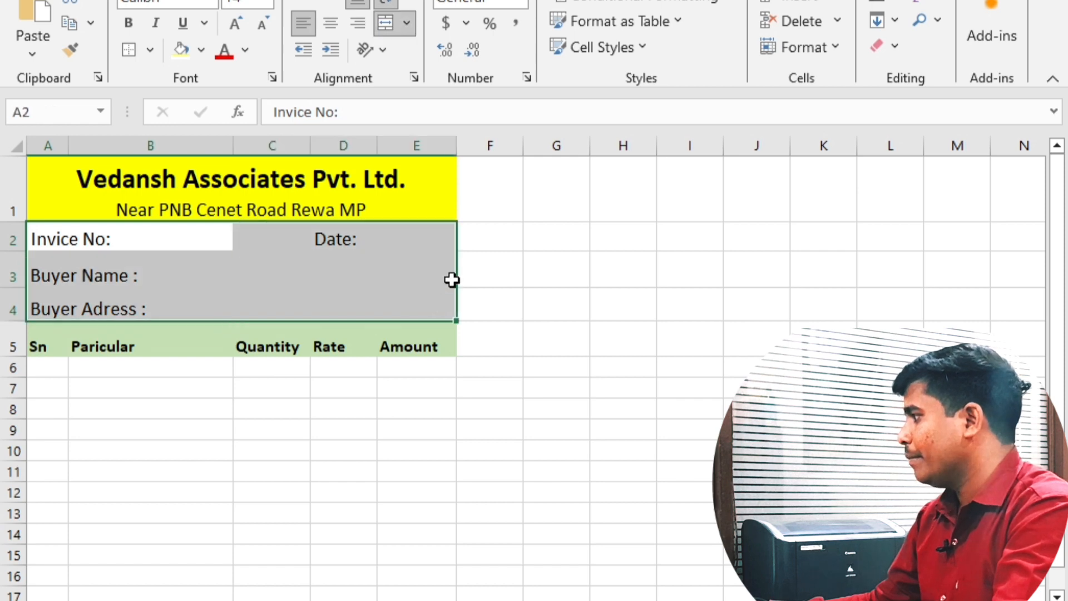
Apply outside borders around the merged company title cell A1.
left_click(198, 176)
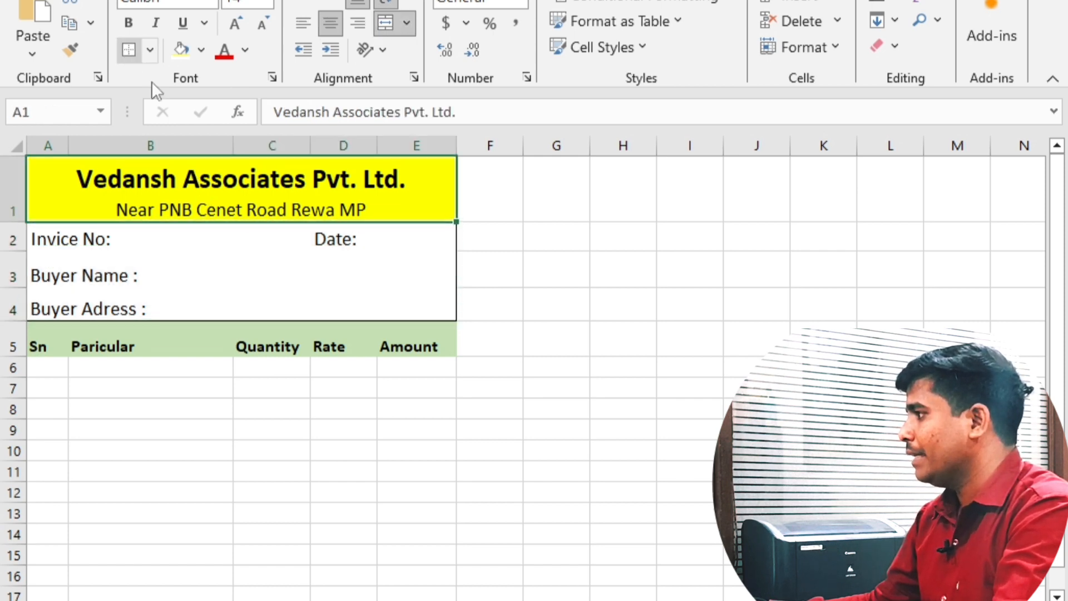
left_click(330, 315)
left_click(338, 203)
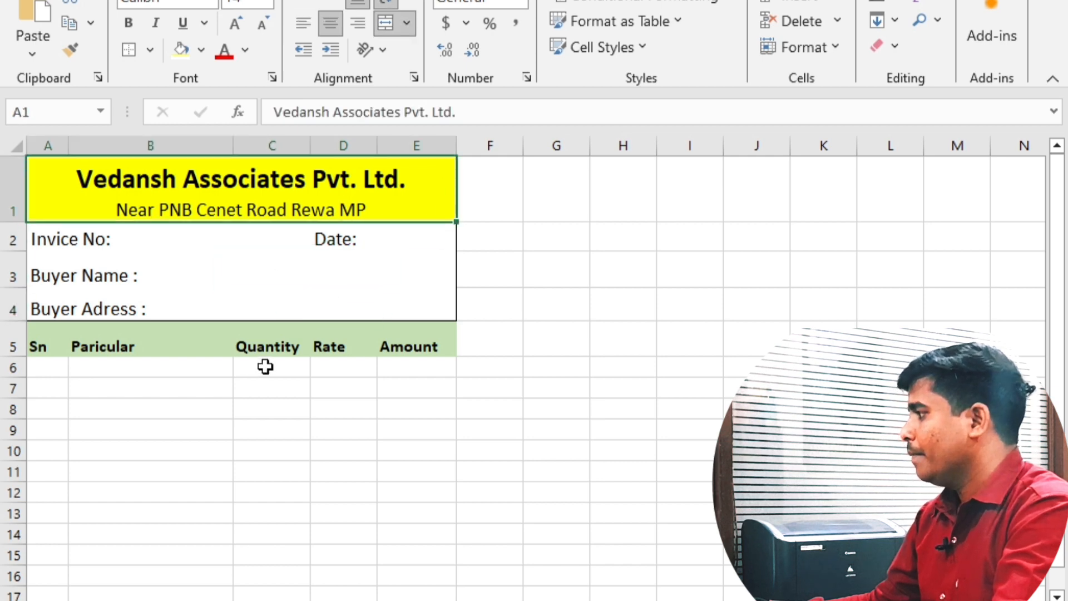
Apply outside borders around the item table's header row A5:E5.
left_click_drag(57, 340, 409, 342)
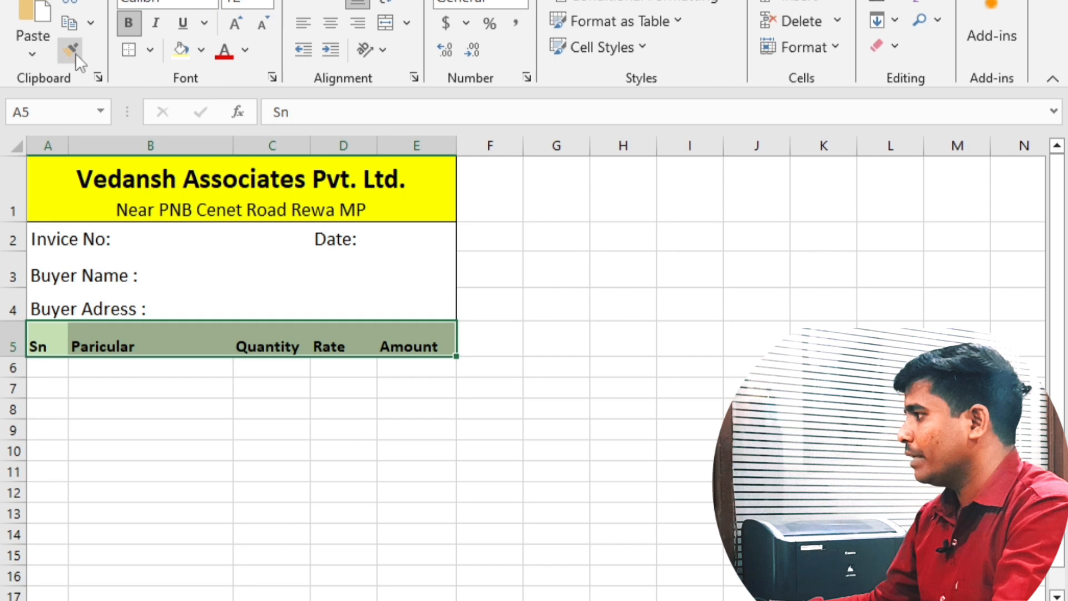
left_click_drag(162, 181, 204, 334)
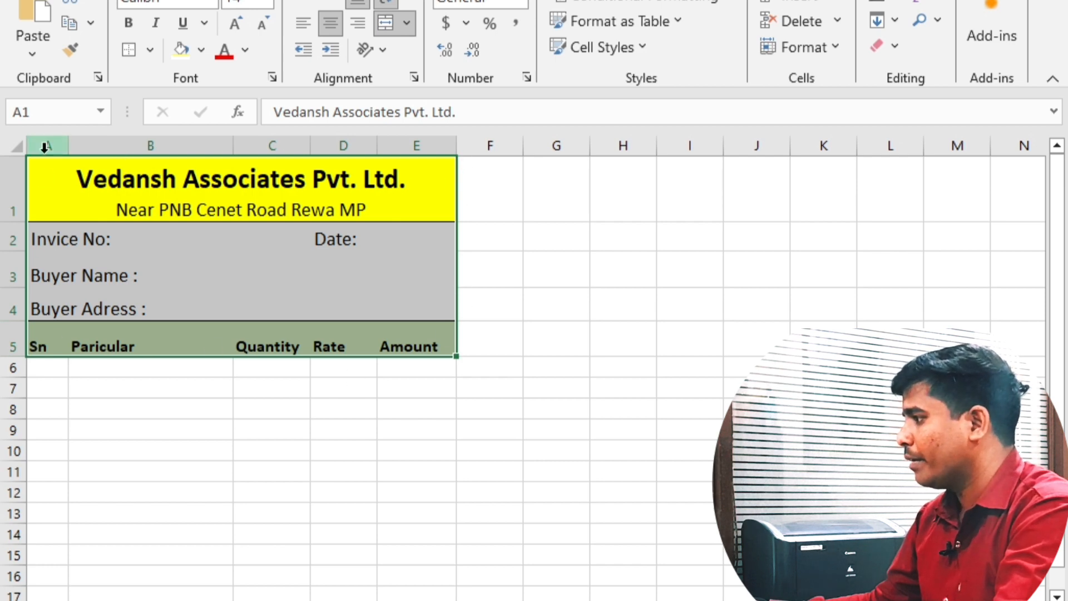
left_click(108, 200)
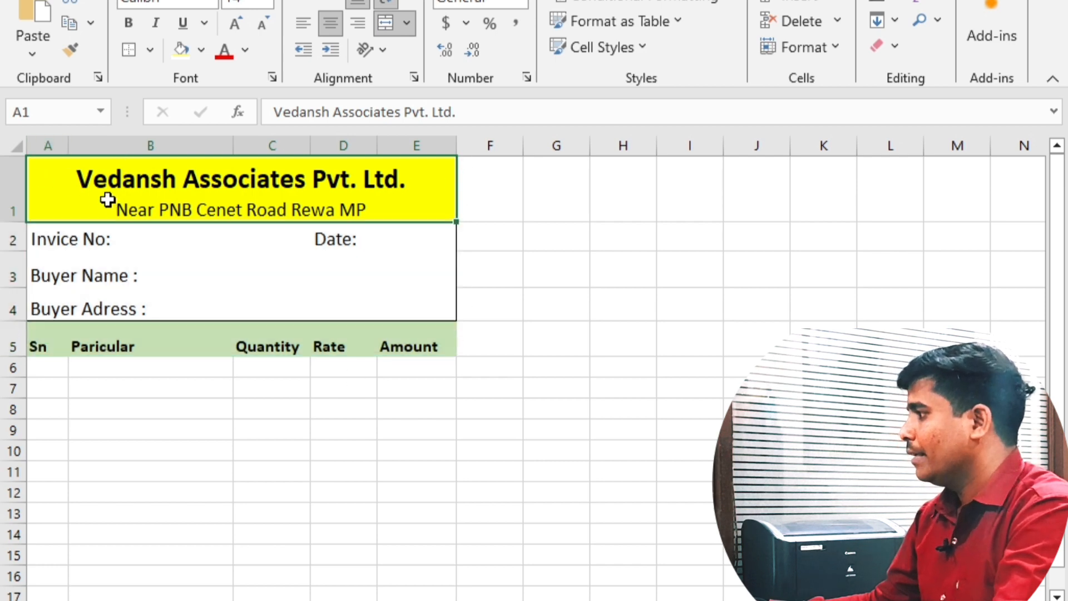
left_click(85, 274)
left_click(105, 341)
left_click_drag(50, 345, 399, 332)
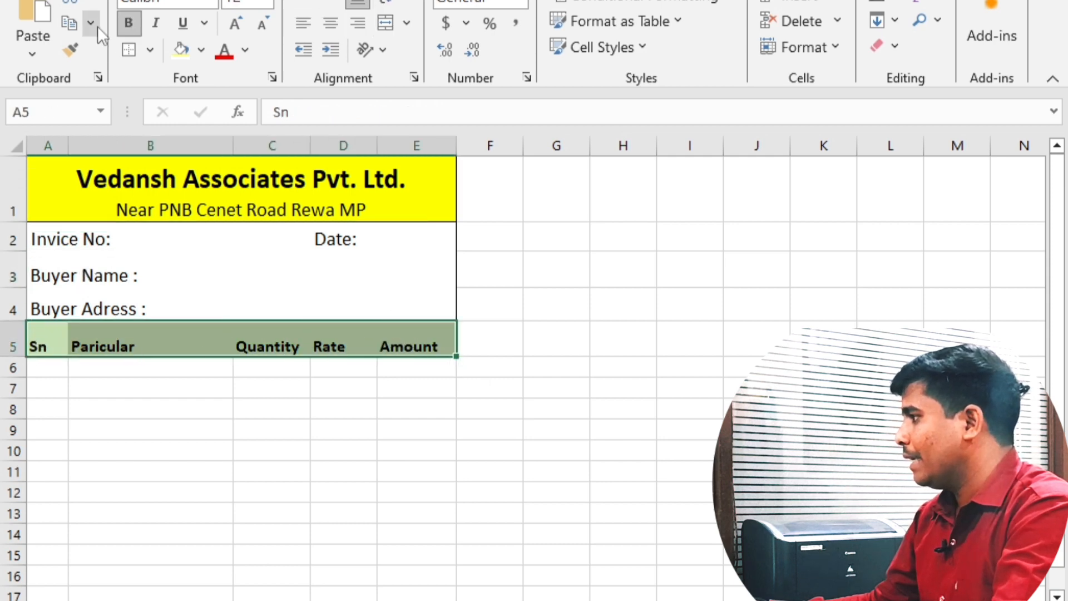
left_click(346, 349)
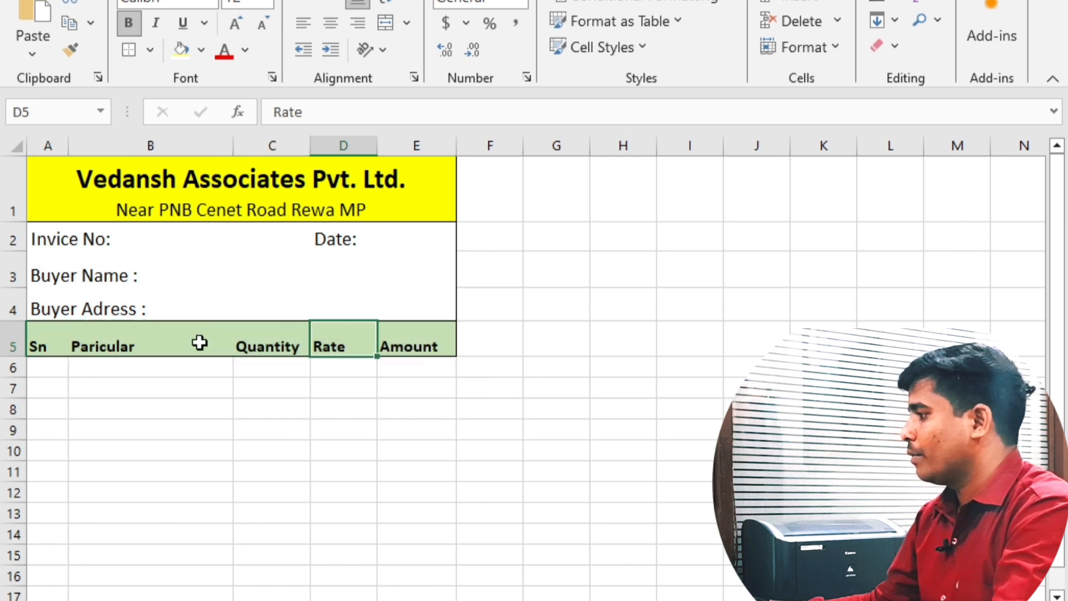
Middle-align the text of header row A5:E5 vertically.
left_click_drag(33, 341, 395, 341)
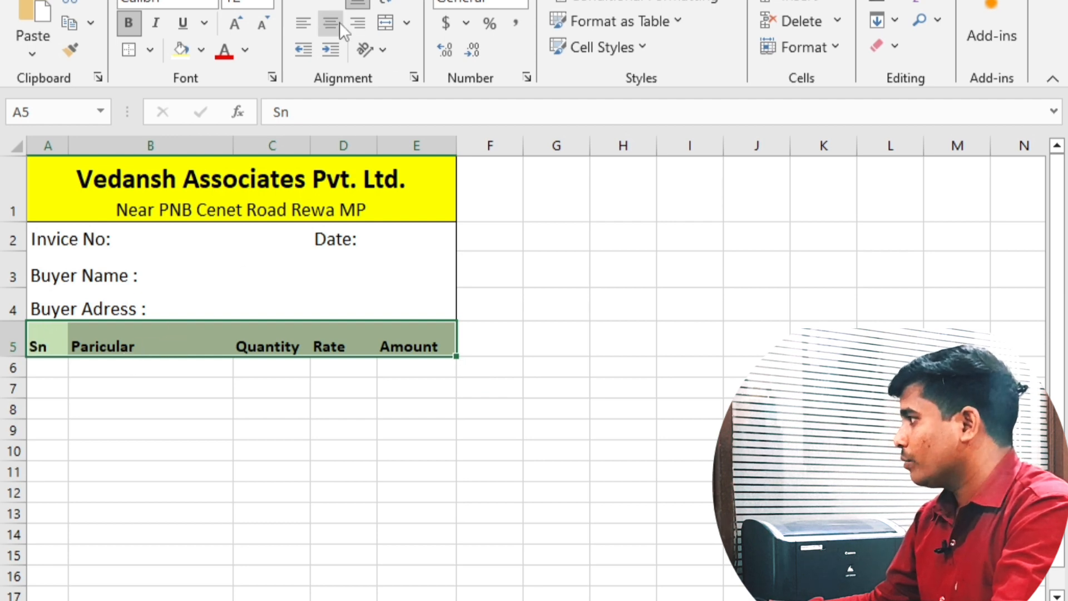
left_click(334, 5)
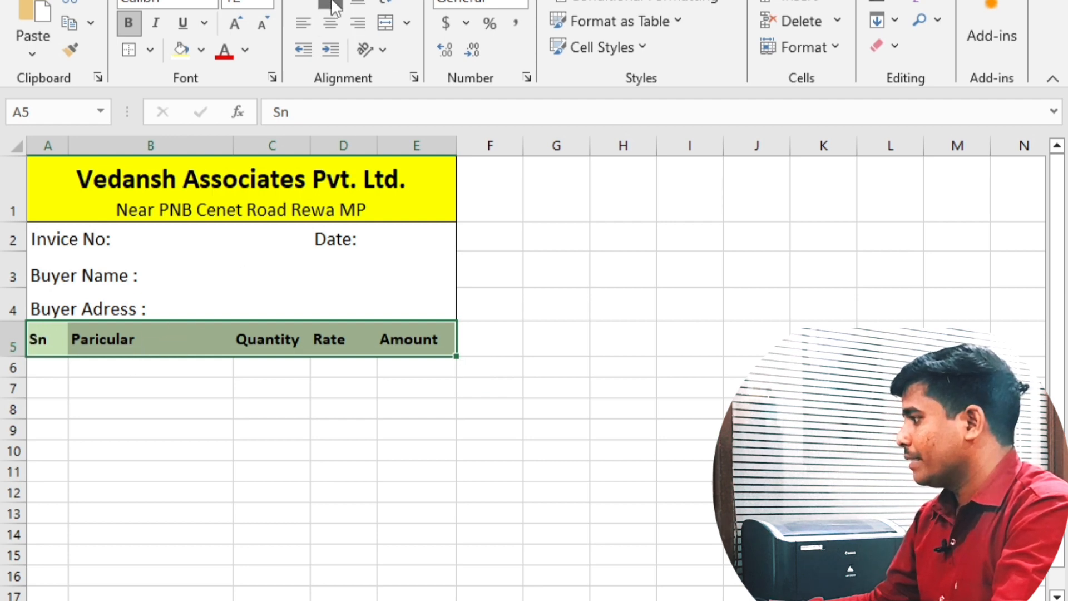
left_click(248, 176)
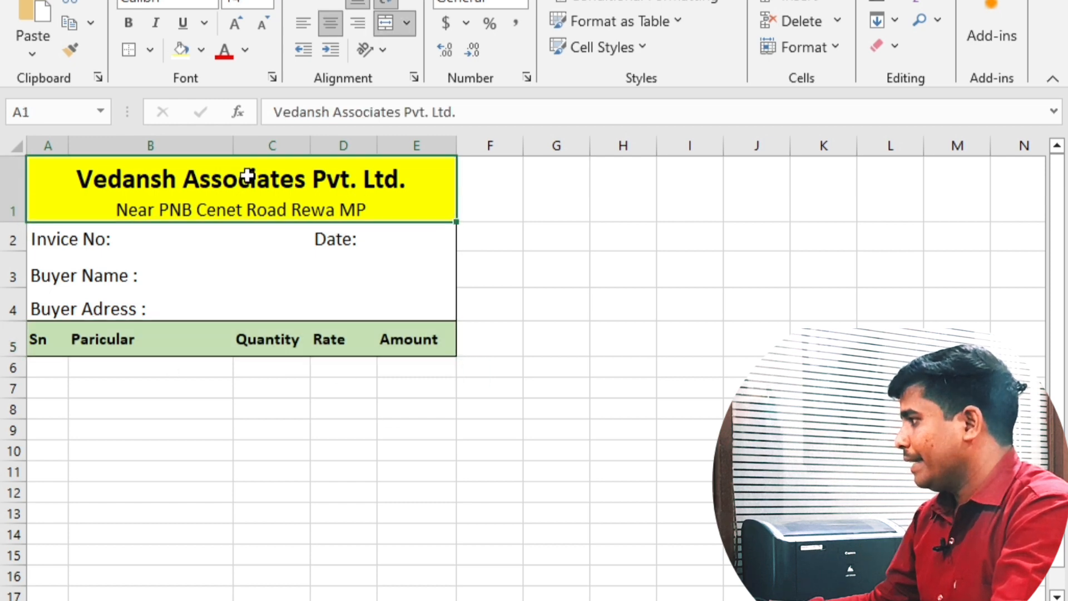
mouse_move(190, 172)
left_mouse_down()
mouse_move(231, 341)
mouse_move(232, 328)
left_mouse_up()
left_click(205, 234)
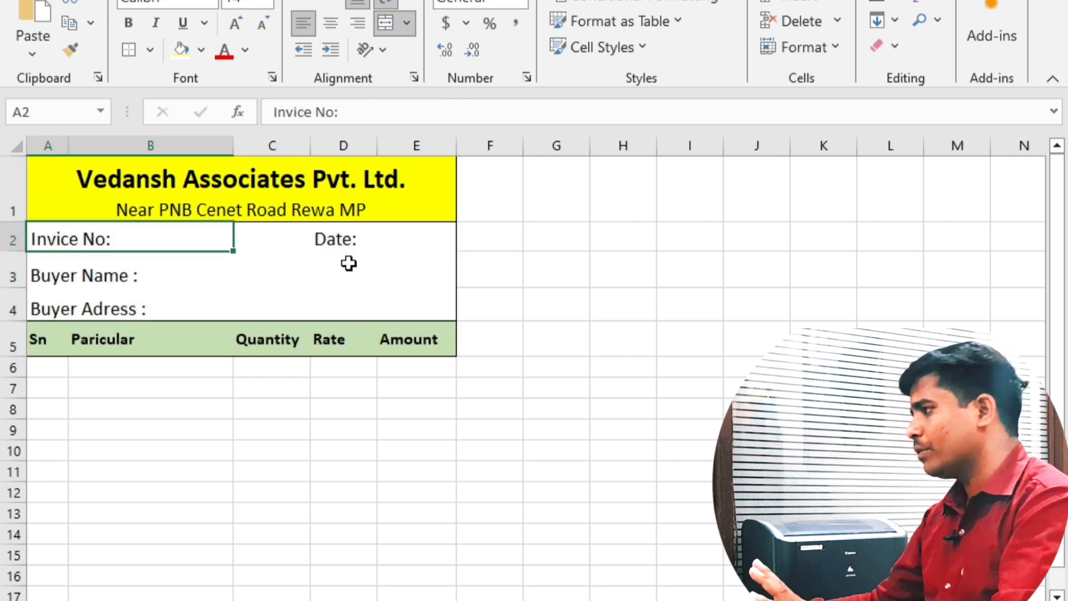
Apply outside borders around the blank Sn column cells A6:A11 below the table header.
left_click(41, 373)
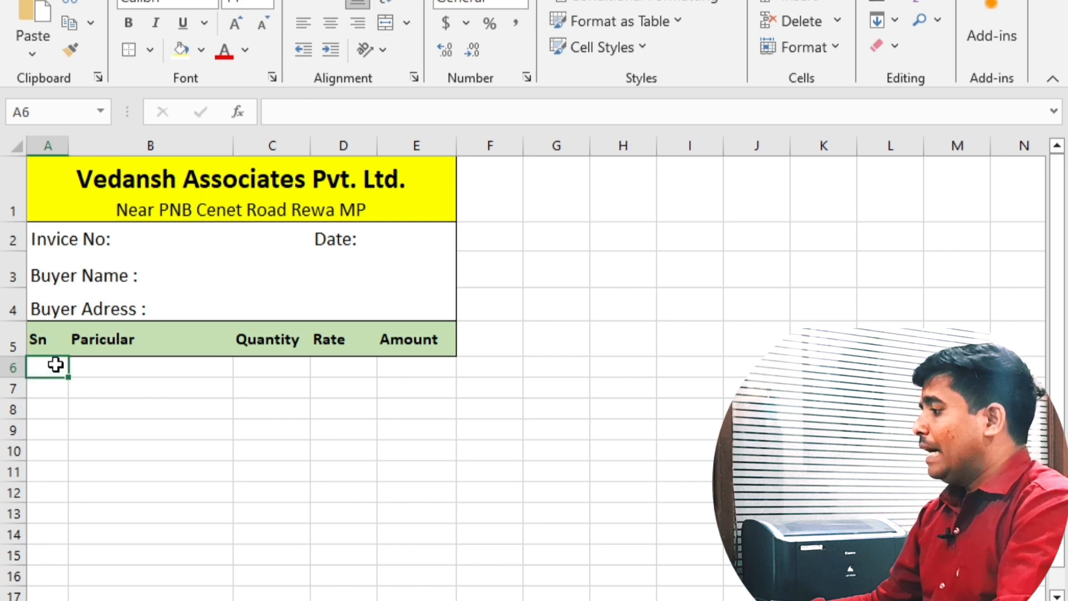
left_click_drag(56, 363, 400, 488)
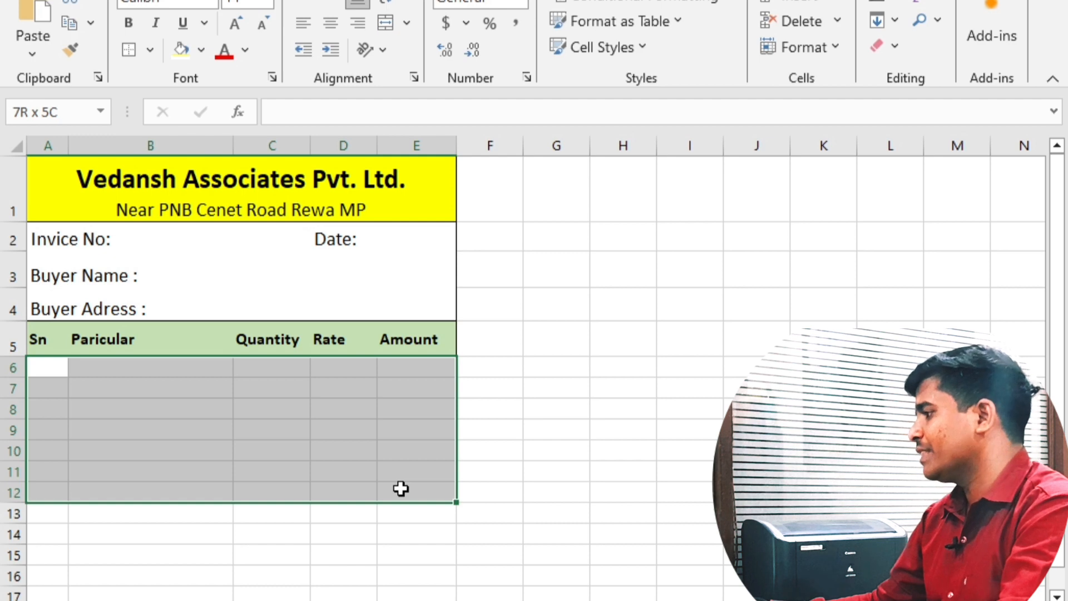
left_click_drag(400, 489, 402, 484)
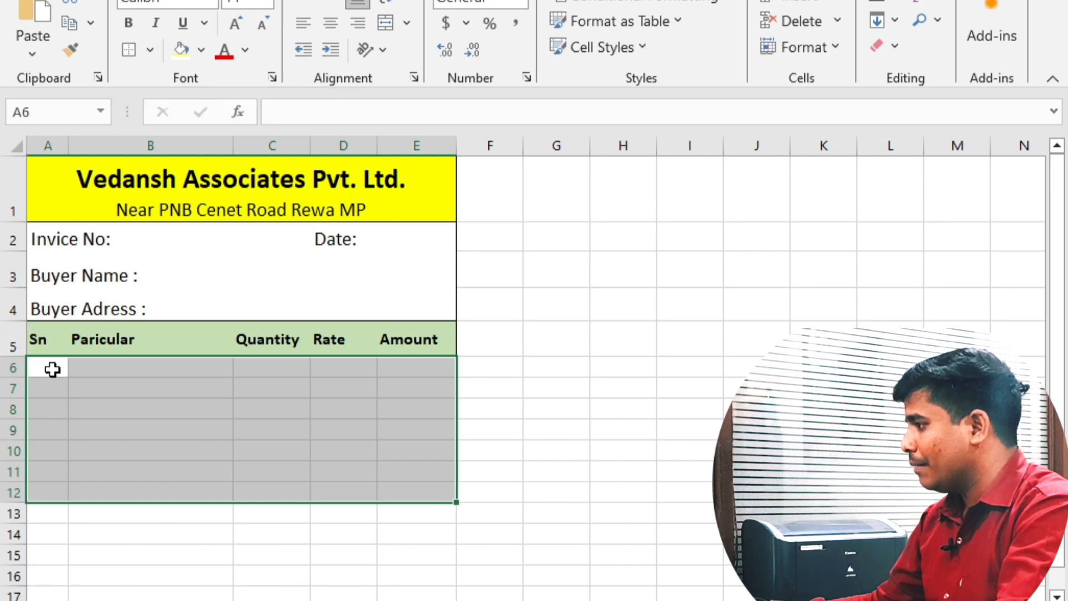
left_click_drag(51, 369, 46, 474)
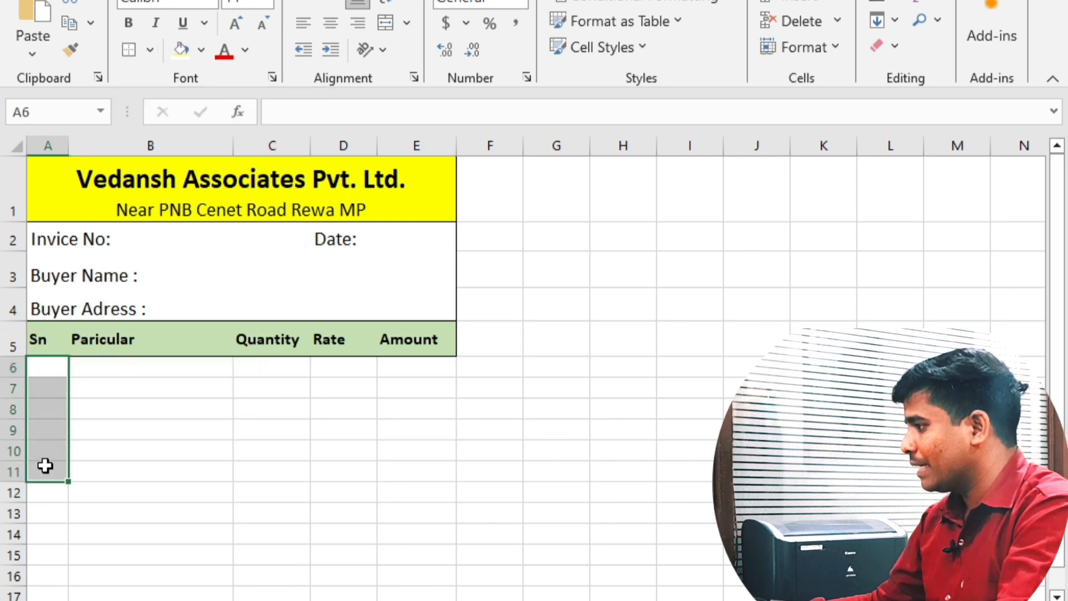
left_click(127, 51)
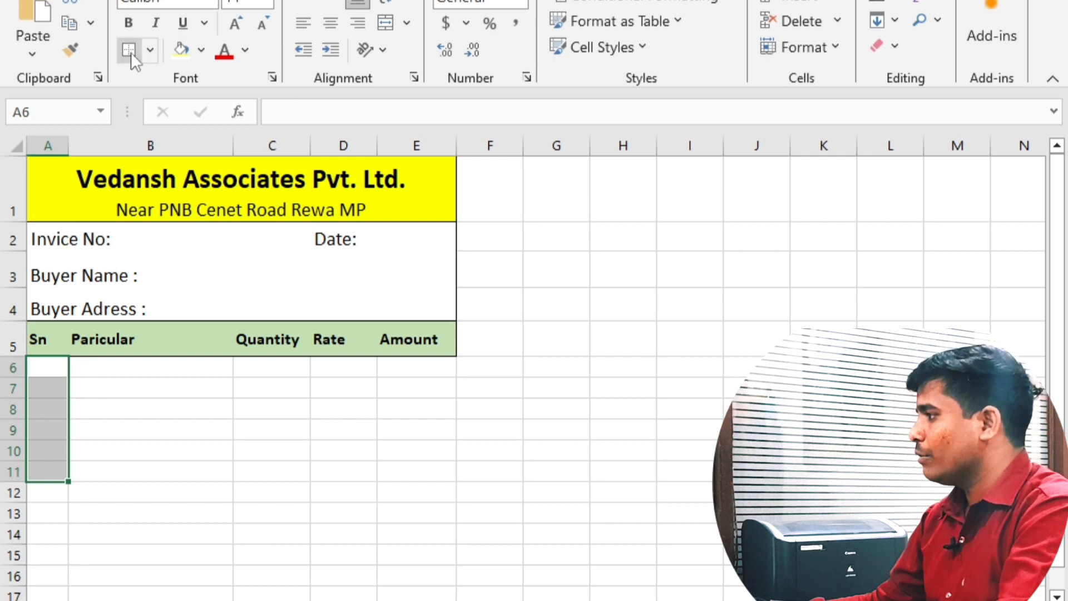
Apply outside borders separately around the blank item columns B6:B11, C6:C11, D6:D11 and E6:E11.
left_click_drag(121, 371, 136, 477)
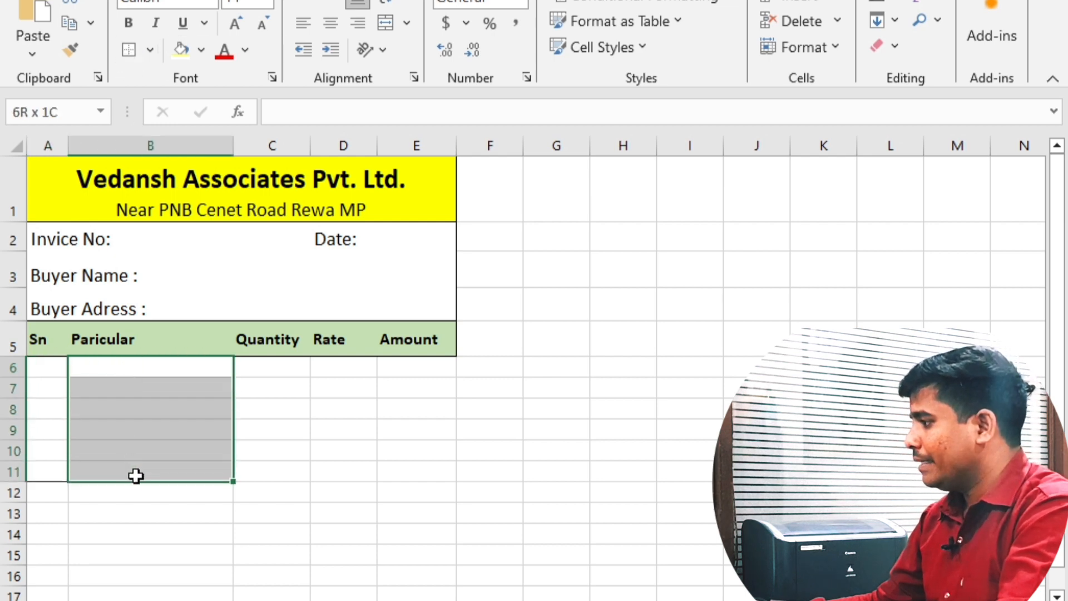
left_click(129, 51)
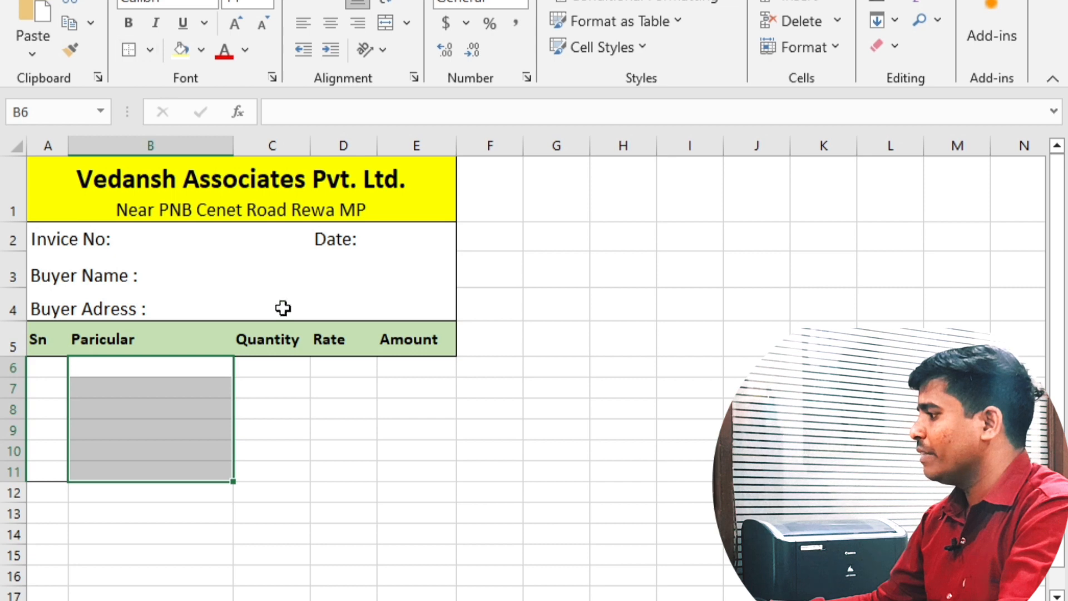
left_click_drag(286, 365, 296, 474)
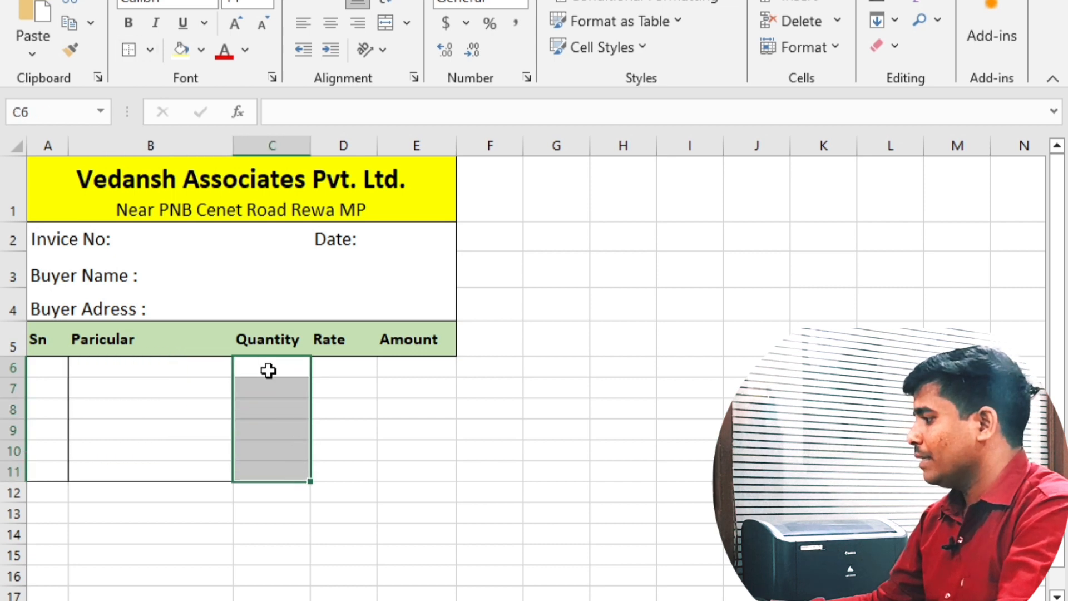
left_click(119, 49)
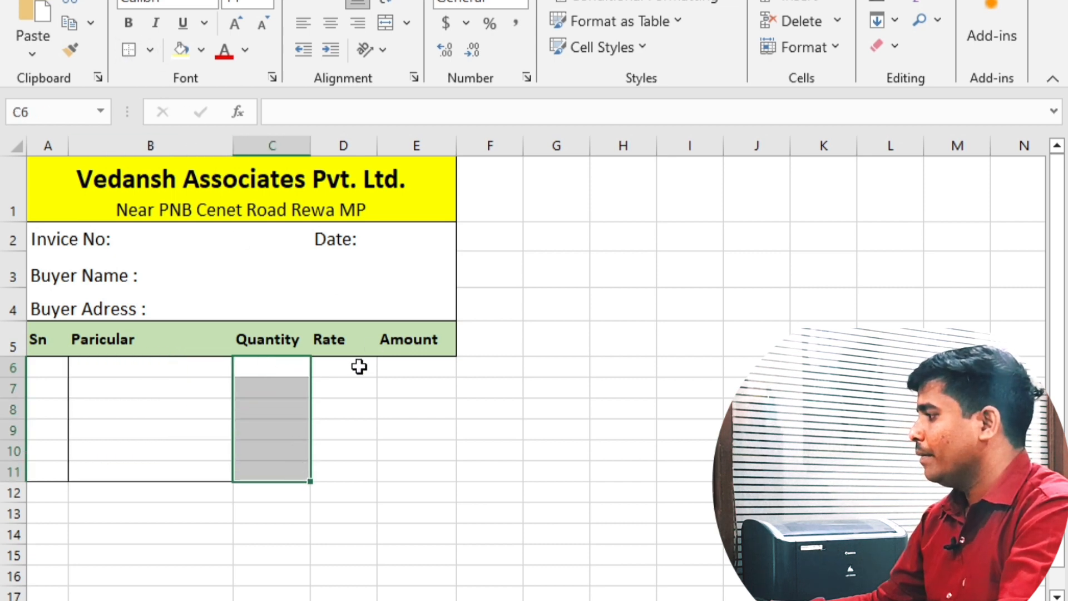
left_click_drag(358, 365, 365, 487)
left_click_drag(365, 485, 365, 476)
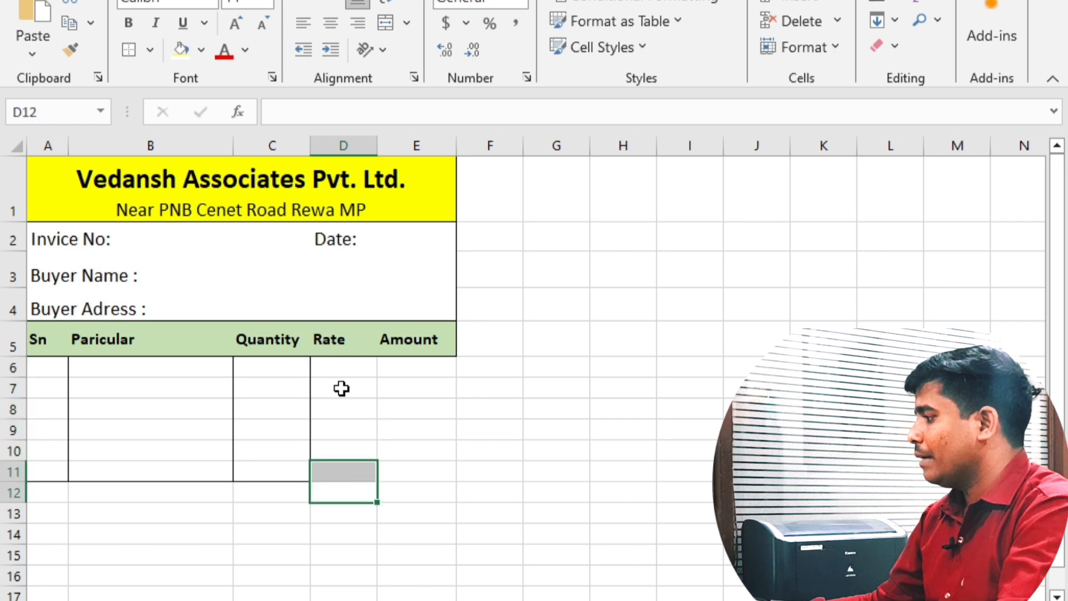
left_click_drag(346, 373, 359, 471)
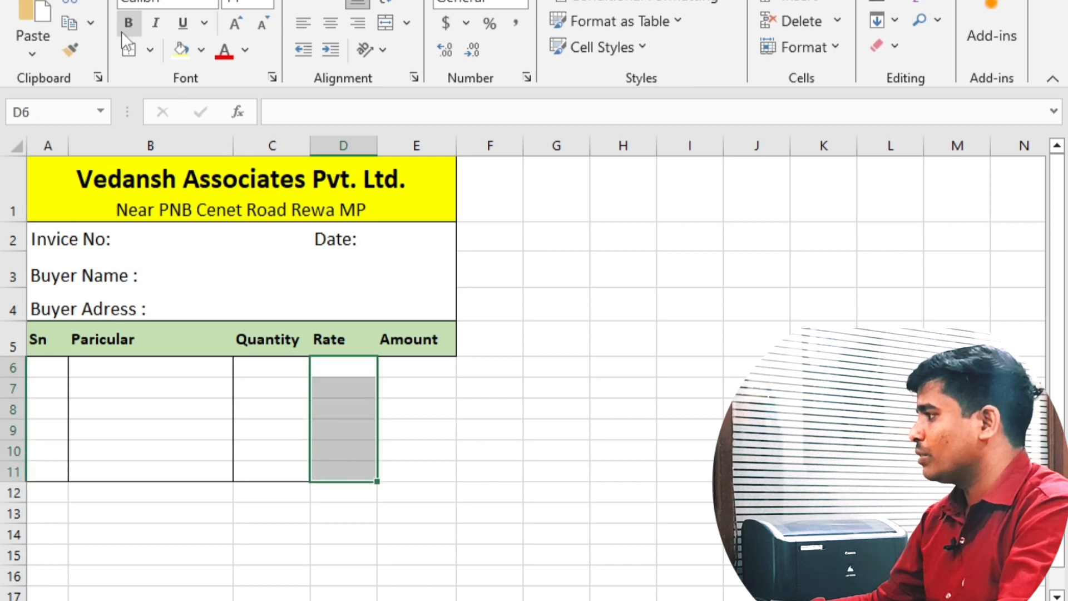
left_click_drag(412, 374, 429, 463)
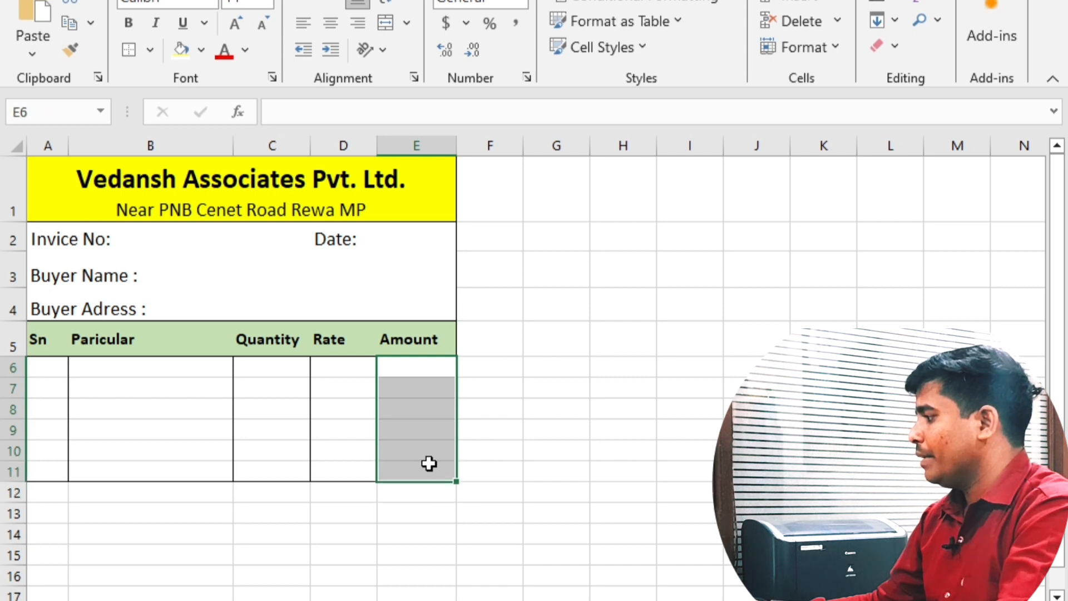
left_click(343, 389)
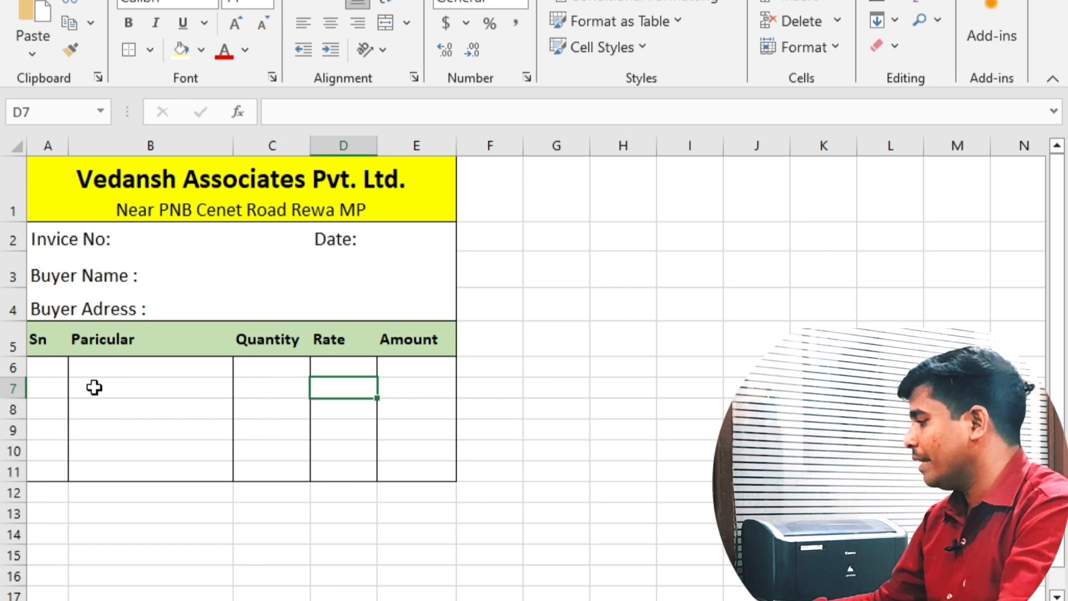
Fill the blank item rows A6:E11 with white to hide their gridlines.
left_click_drag(46, 364, 392, 467)
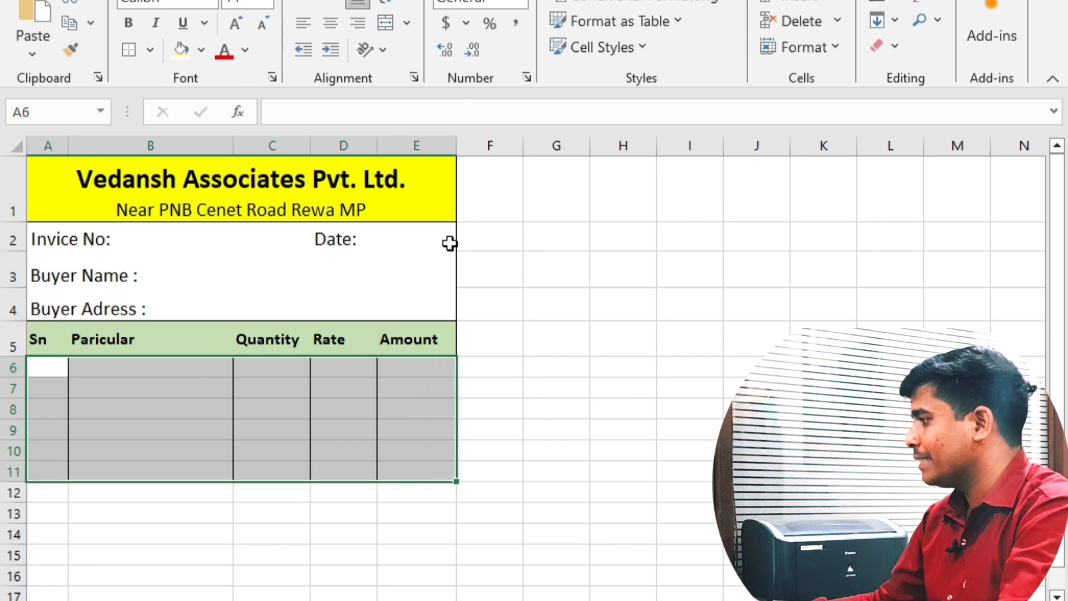
left_click(202, 49)
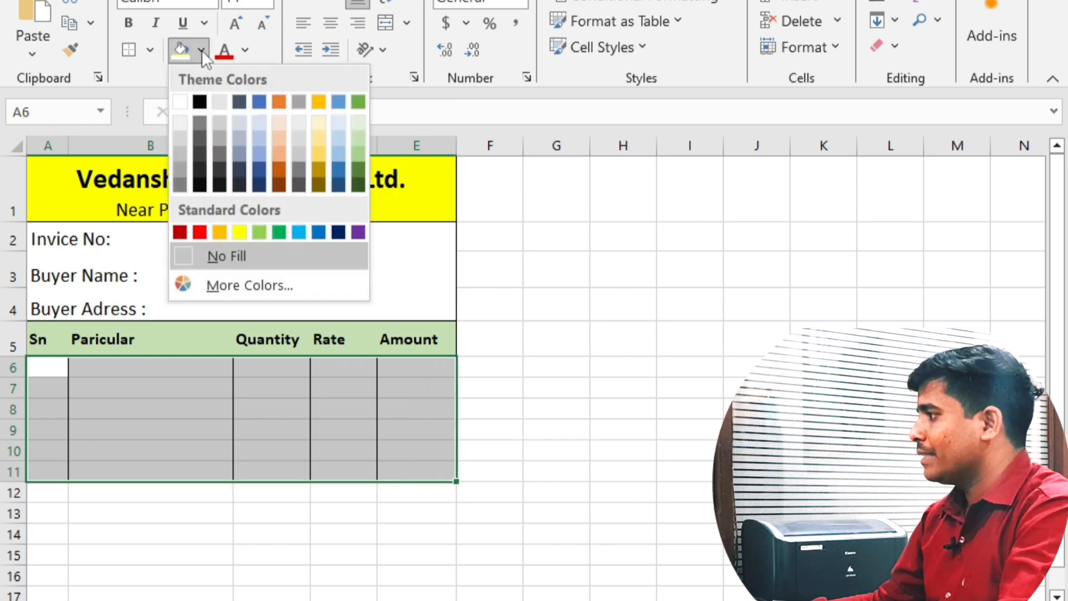
left_click(179, 101)
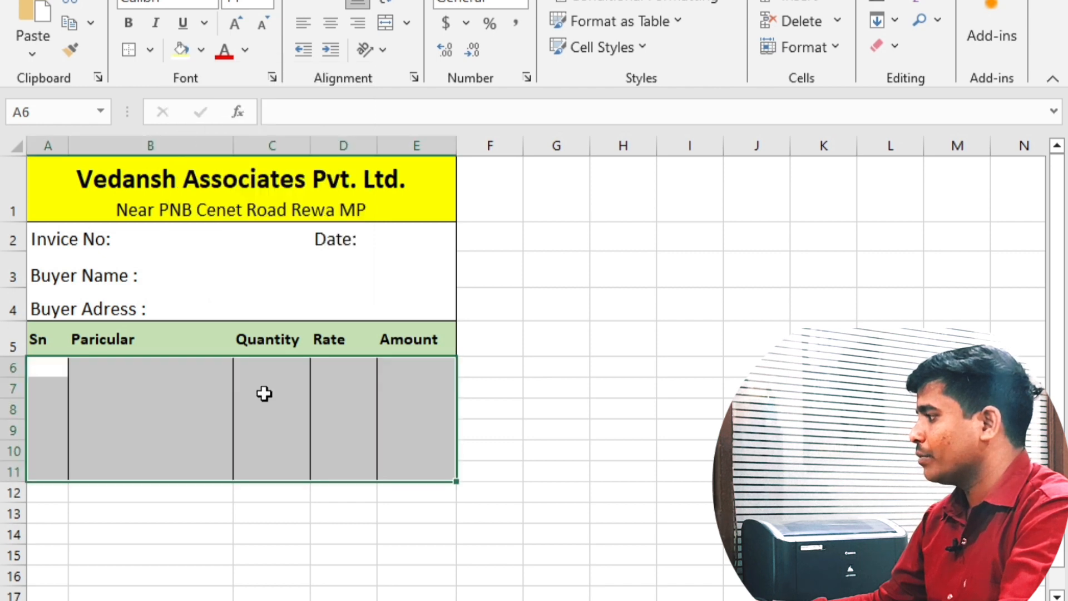
left_click(264, 395)
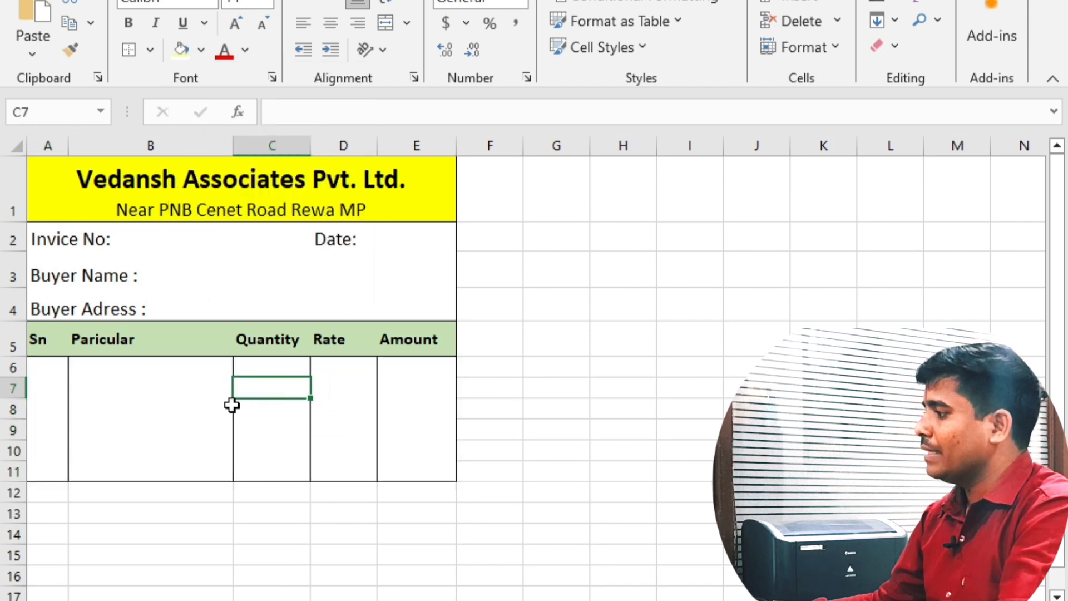
left_click(408, 371)
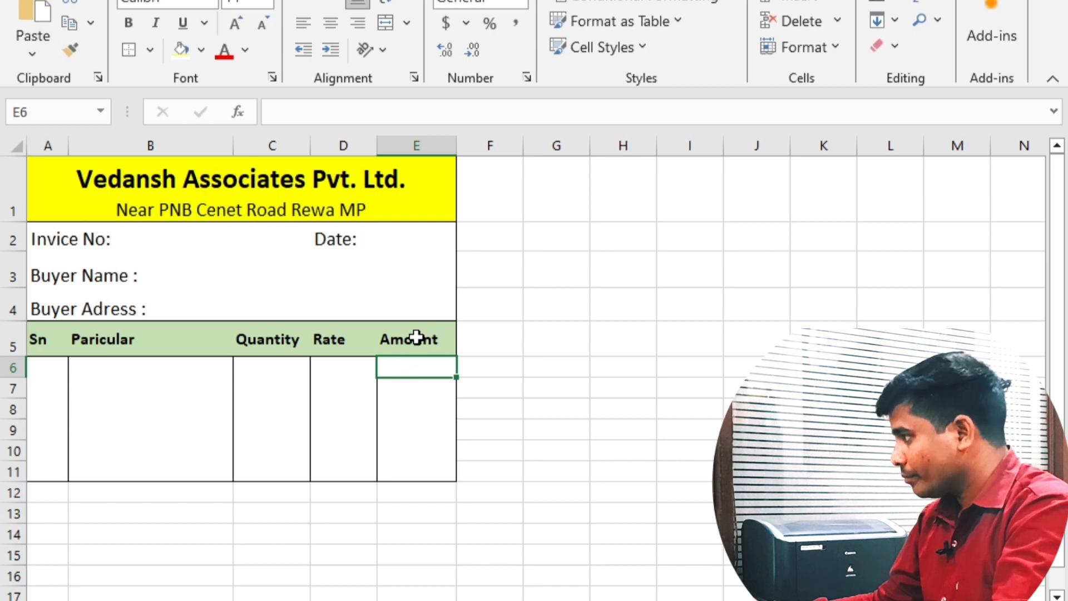
left_click(414, 493)
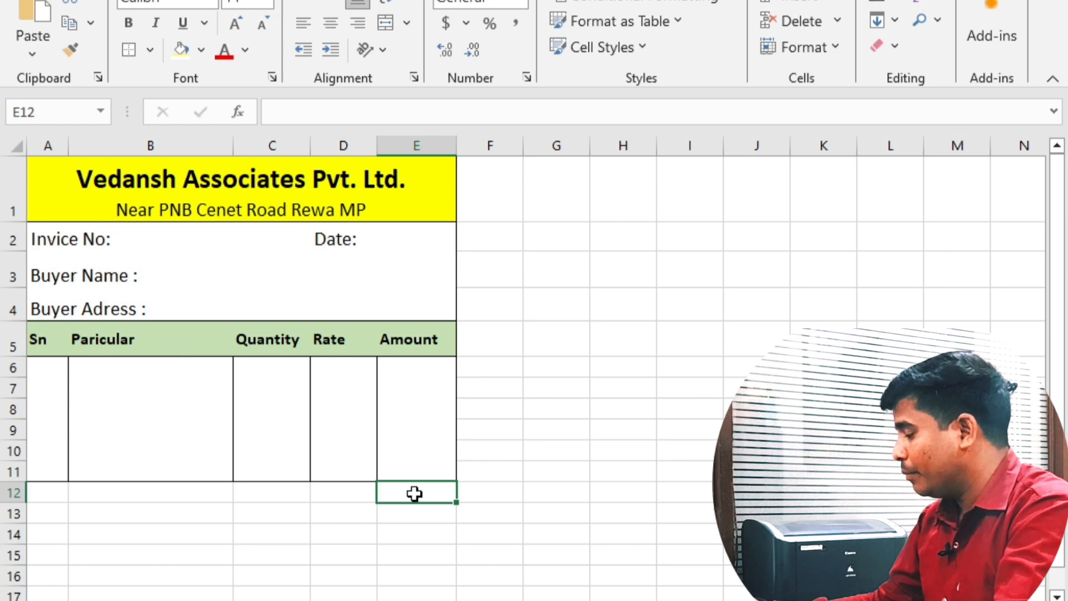
Merge and center cells A12:D12 below the item table and enter the label "Total Amount".
left_click_drag(64, 495, 340, 494)
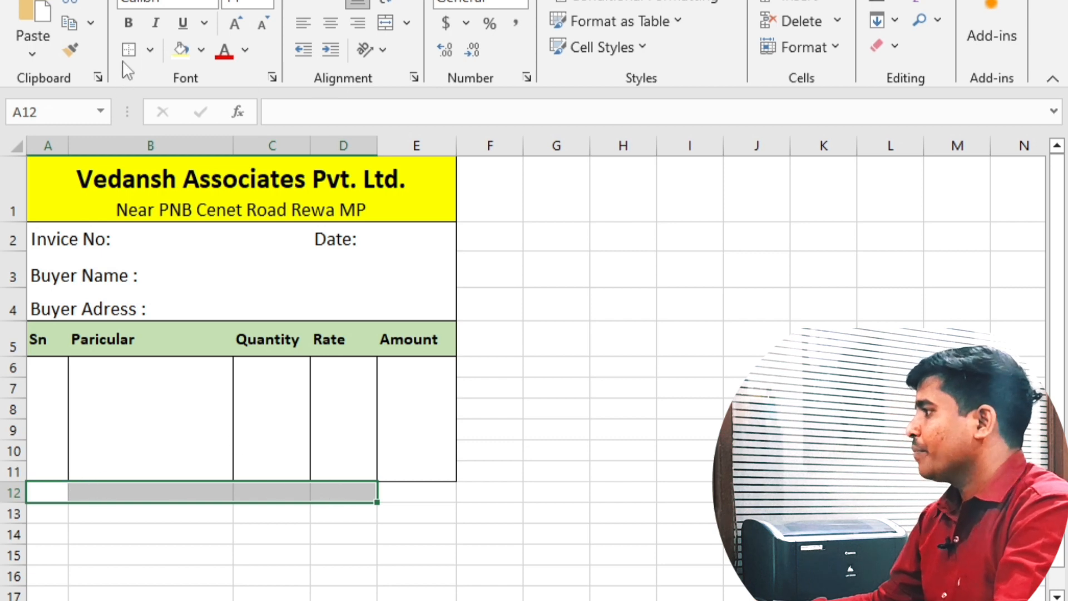
left_click(392, 22)
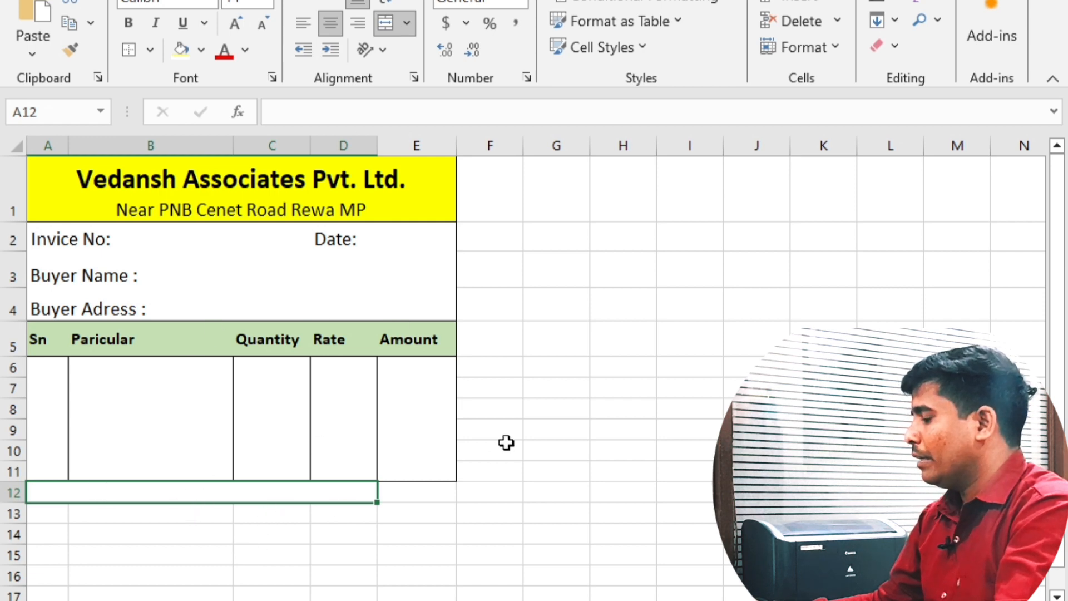
type("Total")
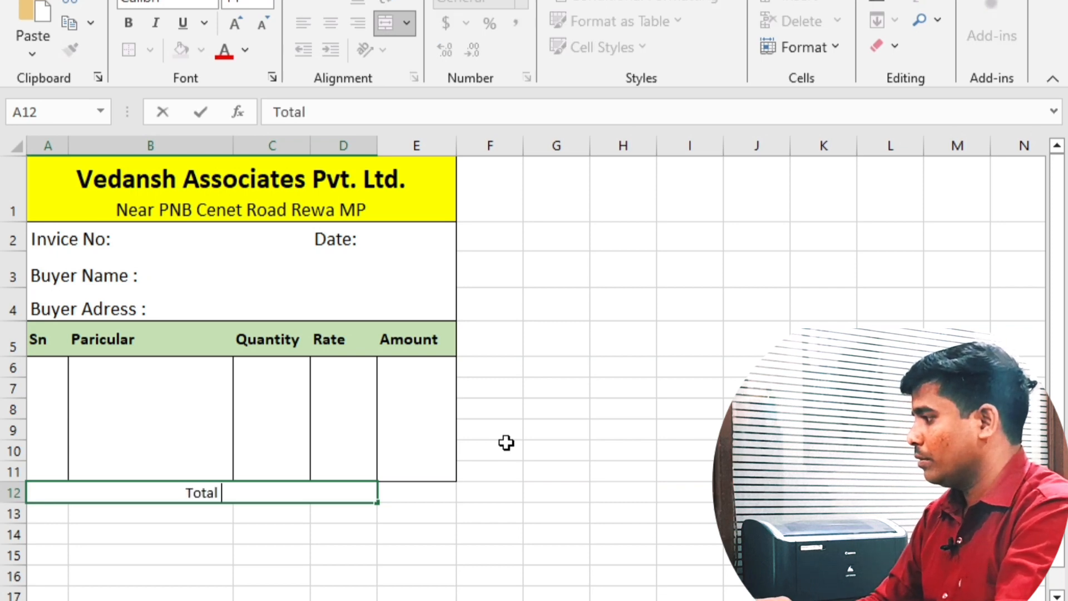
type(" Amount")
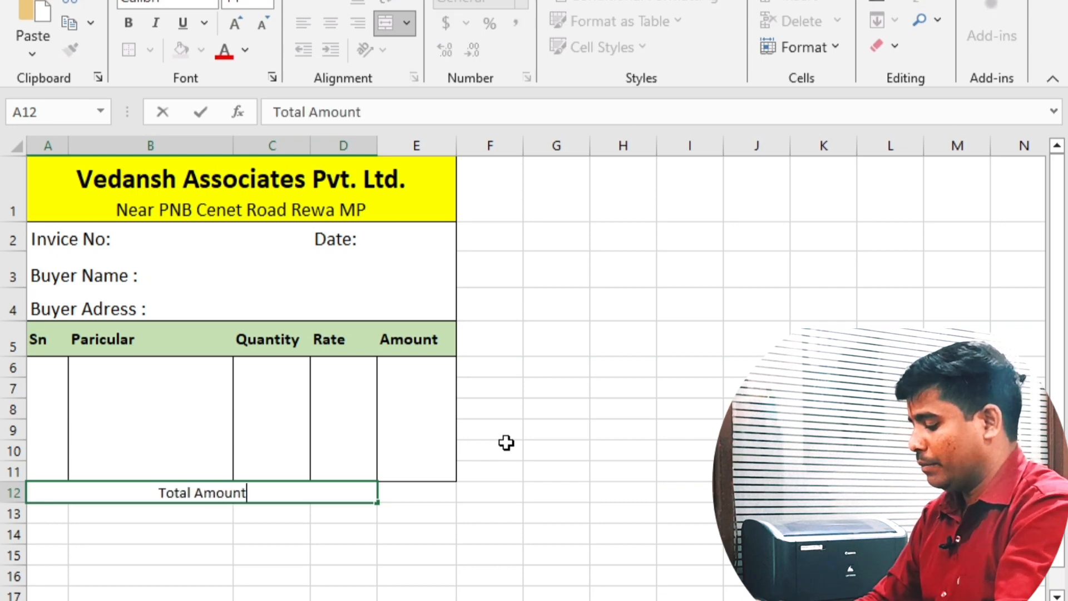
key("Tab")
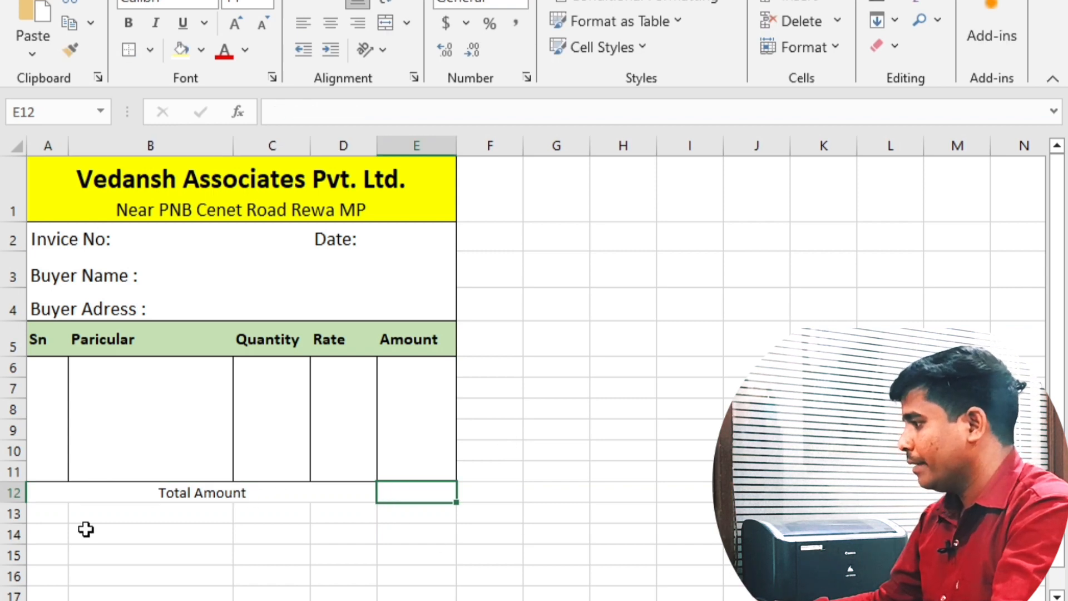
Merge and center cells A13:D13 and enter the label "Discount @5%".
left_click_drag(61, 511, 330, 524)
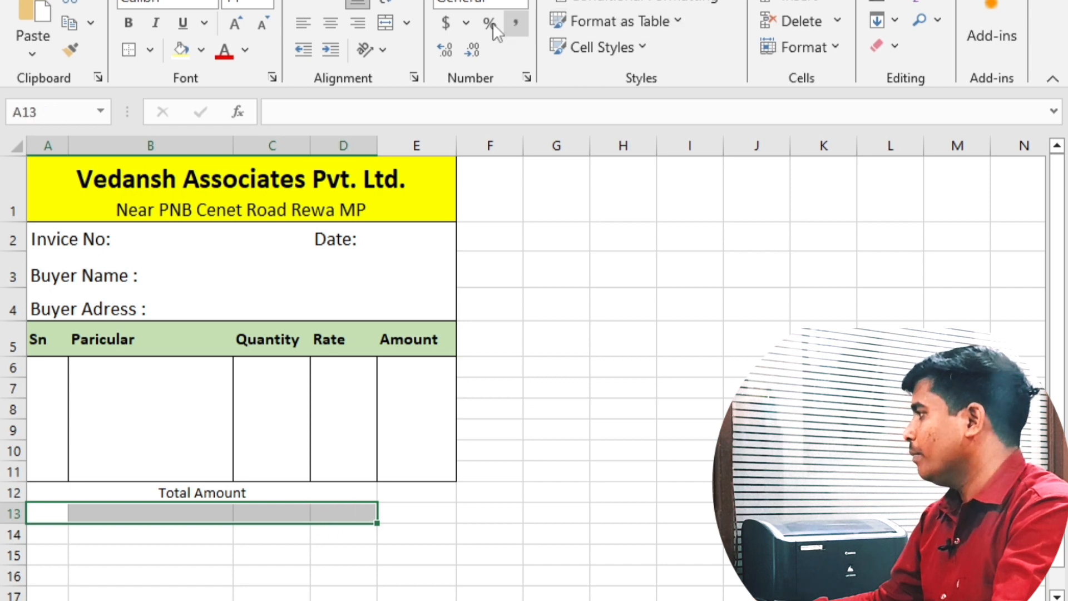
left_click(385, 23)
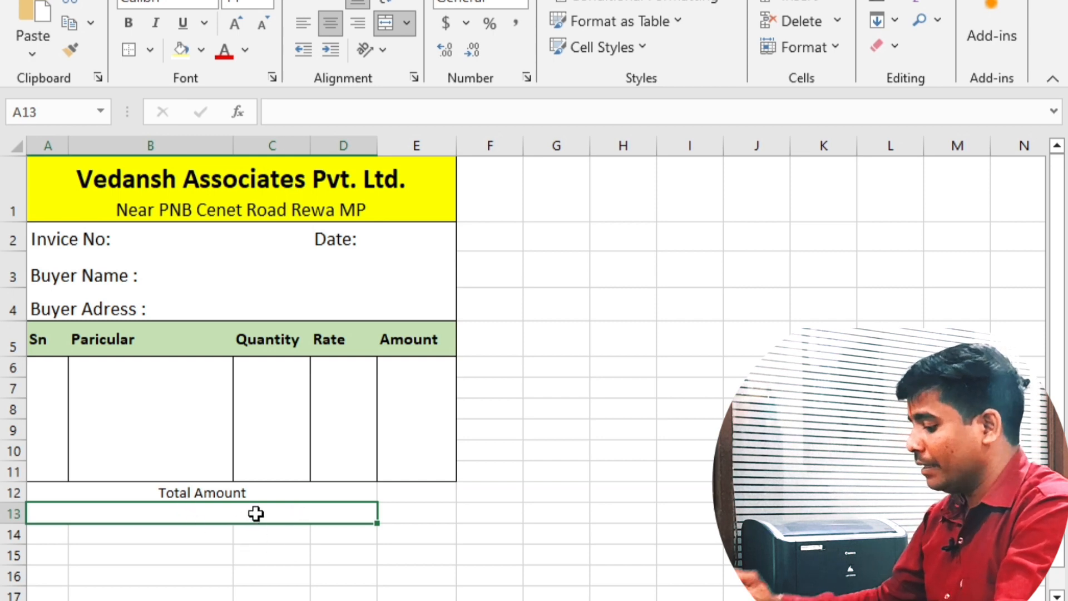
type("Discount")
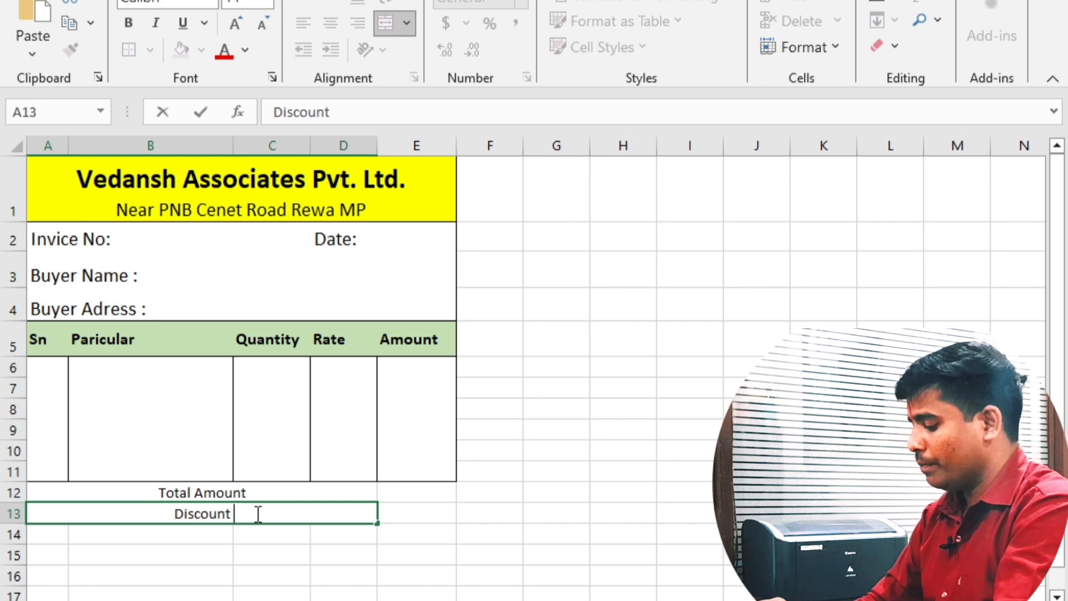
type(" @")
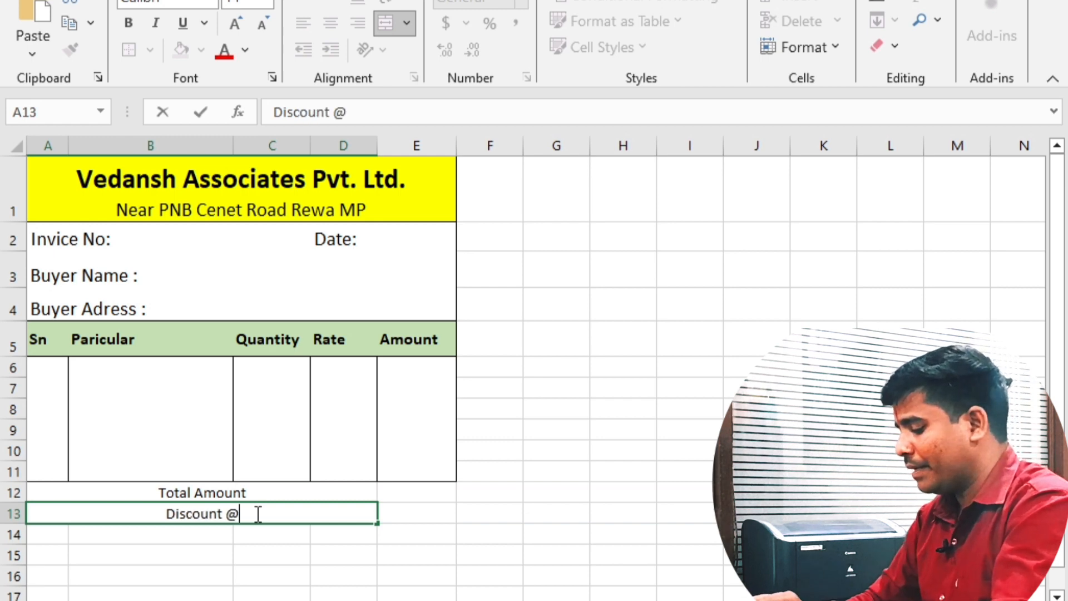
type("5")
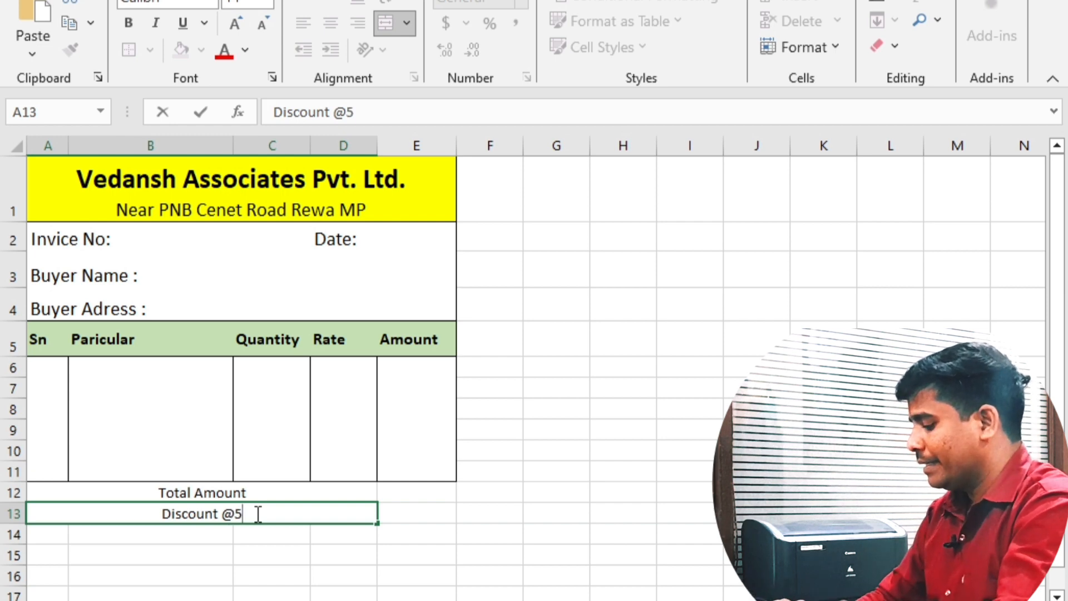
type("%")
key("Tab")
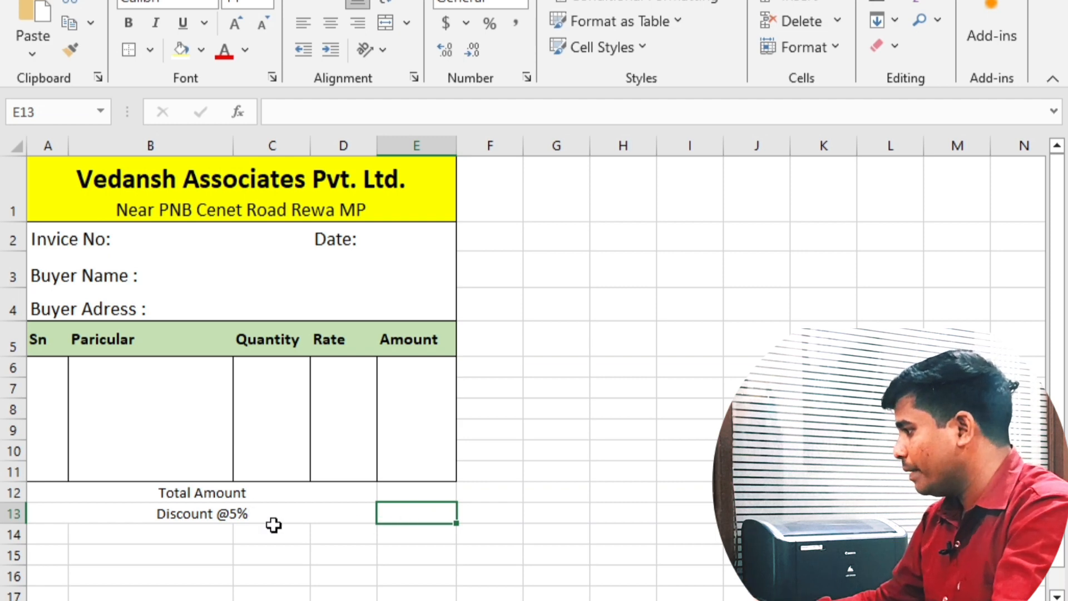
Merge and center cells A14:D14 and enter the label "Taxable Amount".
left_click_drag(55, 532, 329, 537)
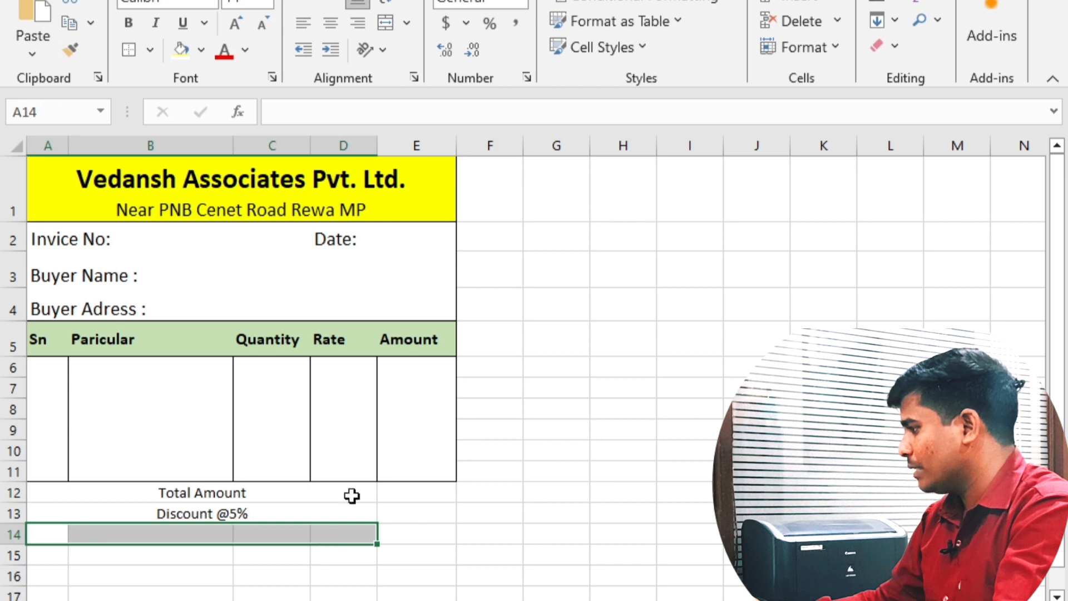
left_click(384, 23)
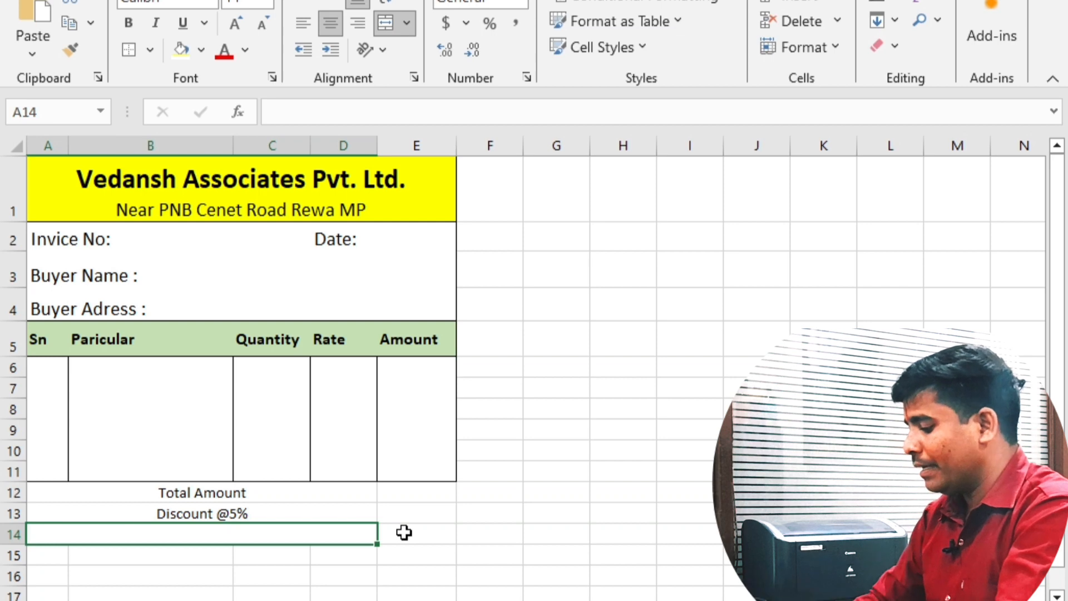
type("Tax")
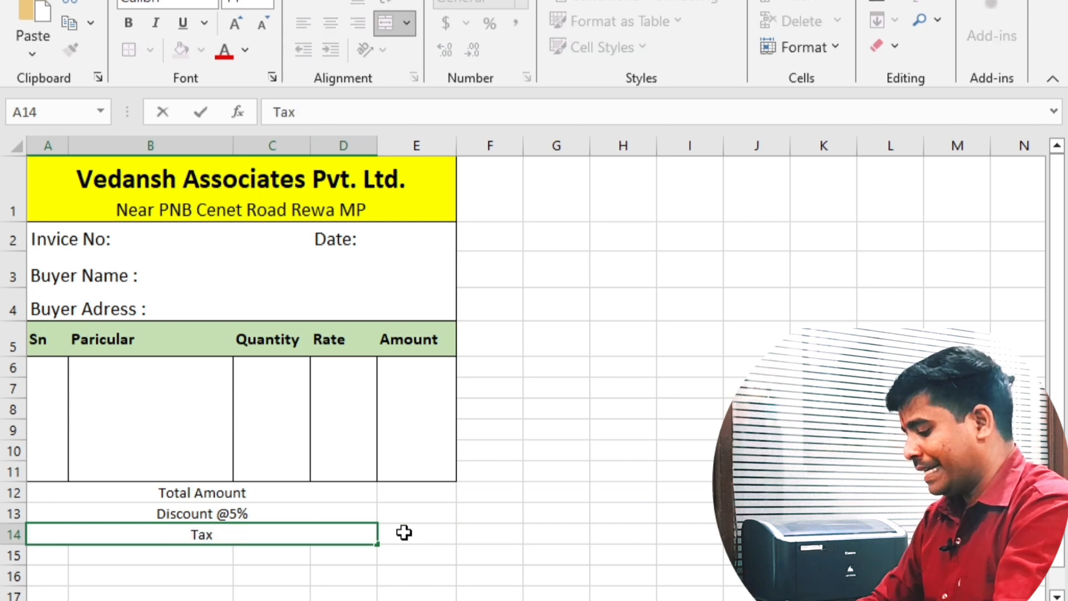
type("able")
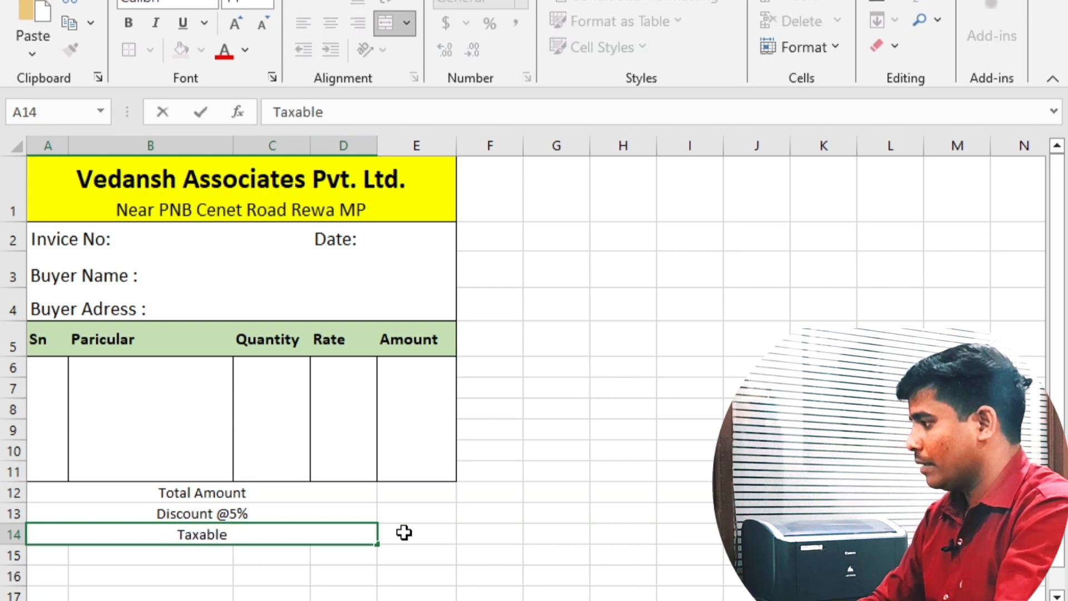
type(" Amount")
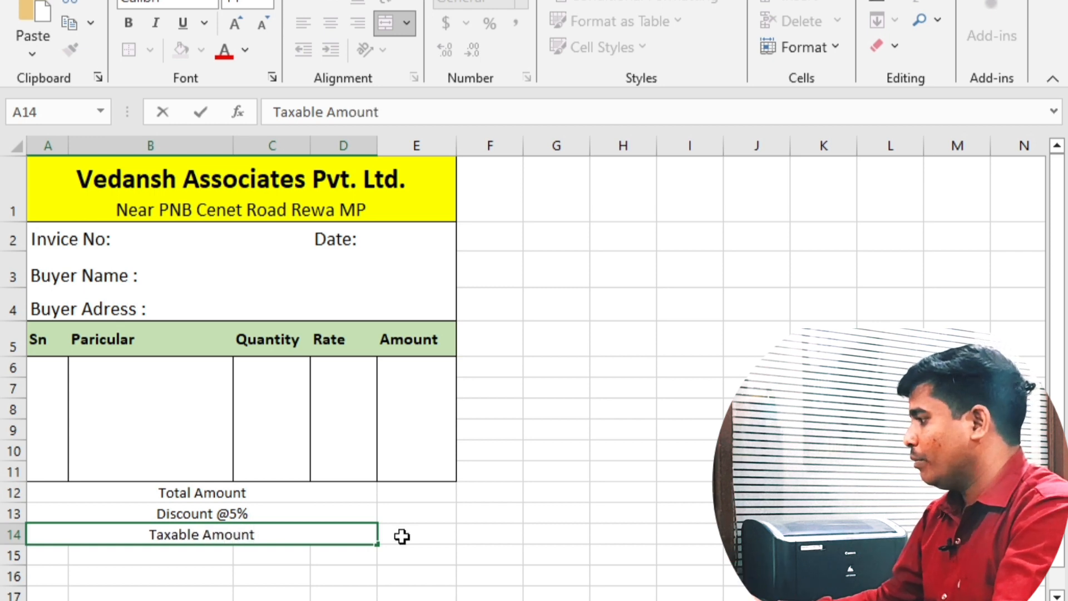
left_click(406, 533)
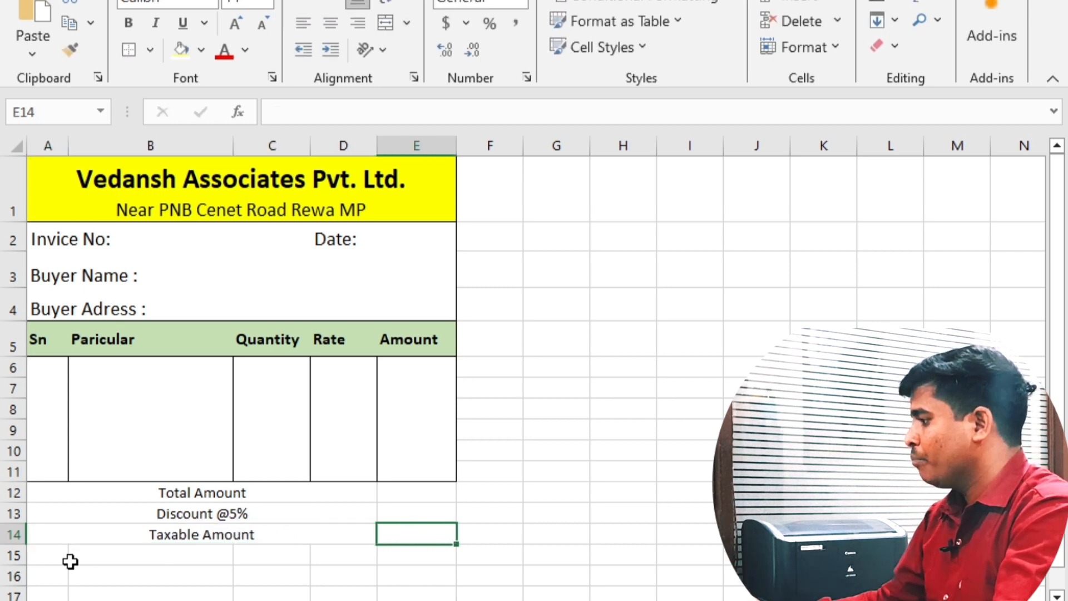
Merge and center cells A15:D15 and enter the label "SGST @9%".
left_click_drag(49, 558, 329, 556)
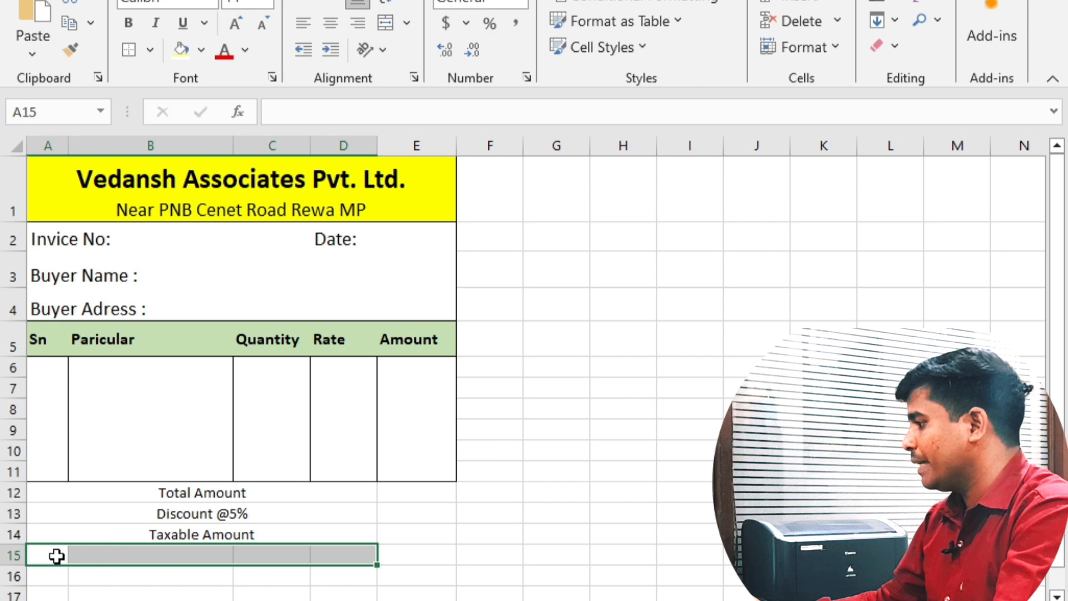
left_click(385, 25)
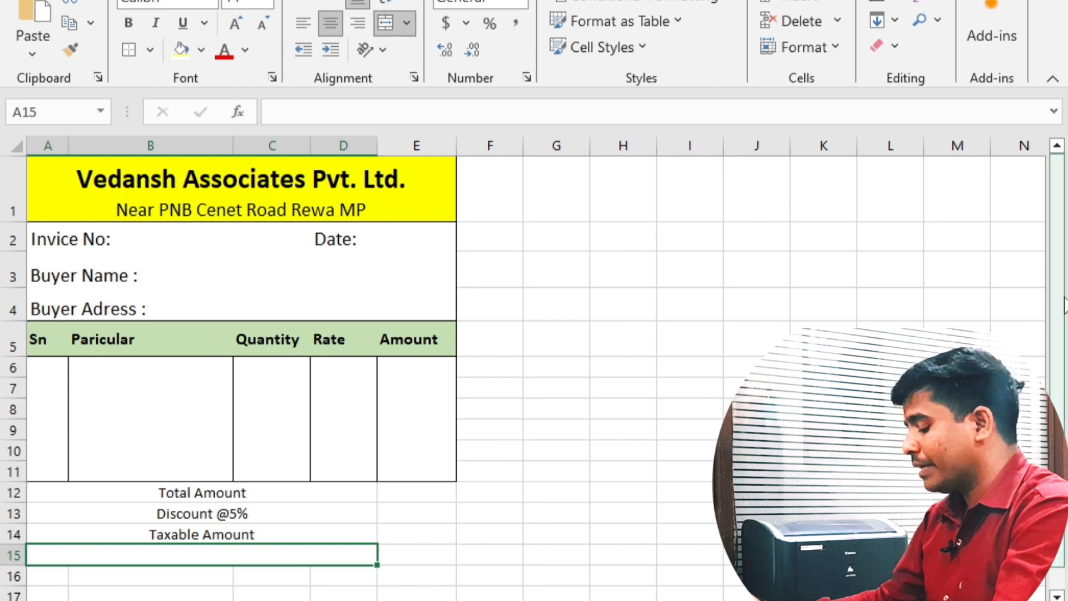
type("GST")
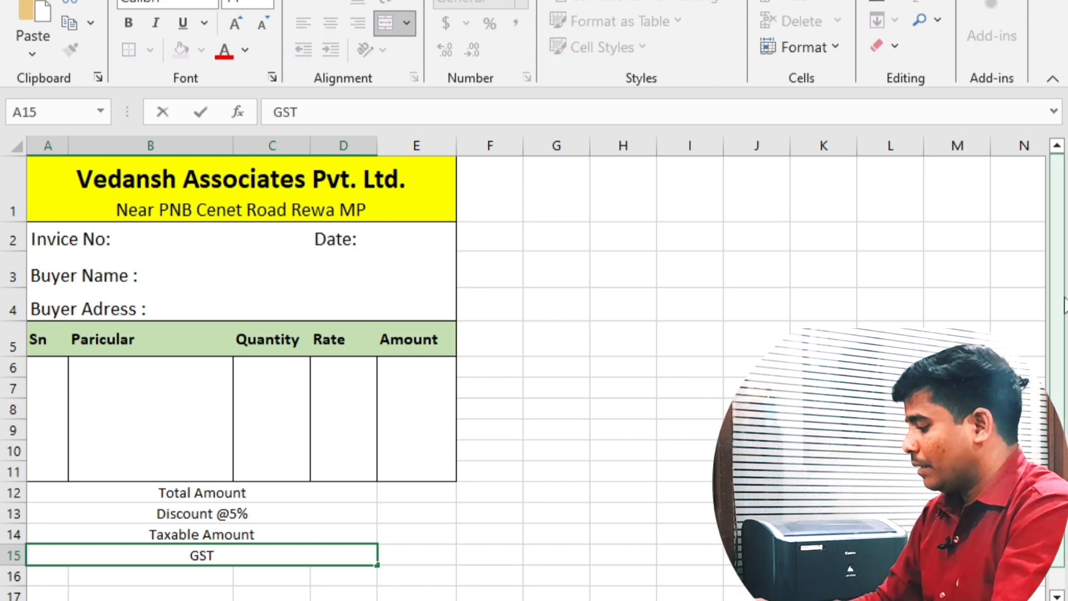
key("BackSpace")
key("BackSpace")
key("BackSpace")
type("S")
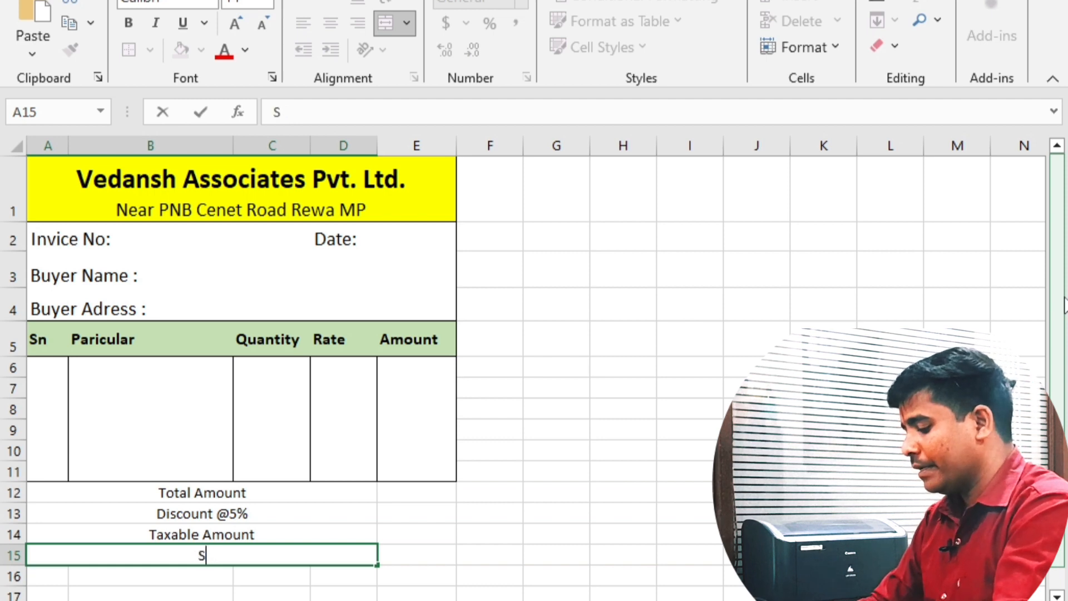
type("GST")
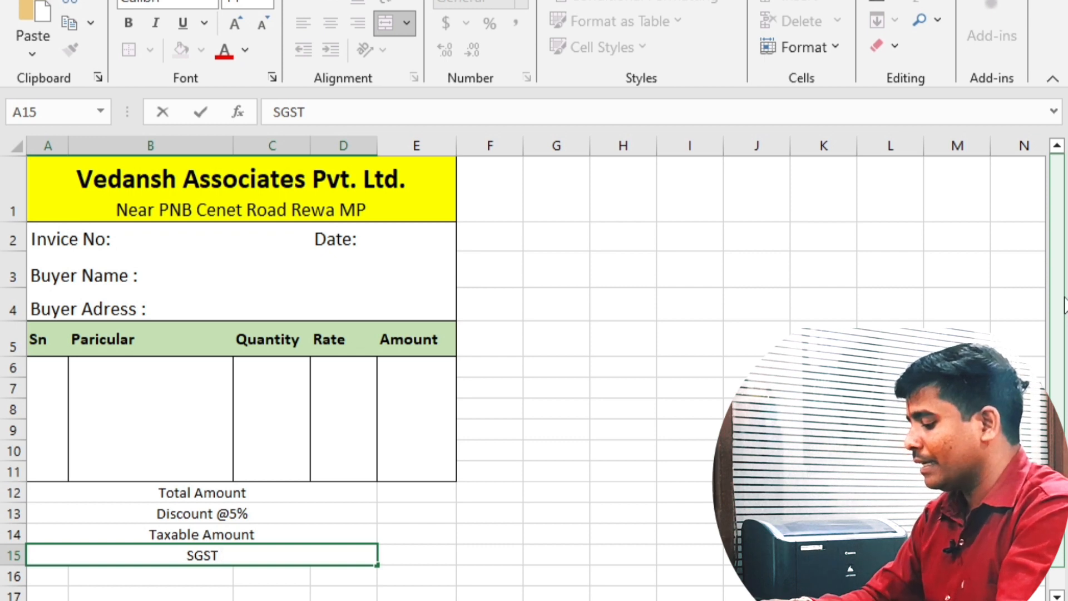
type("@")
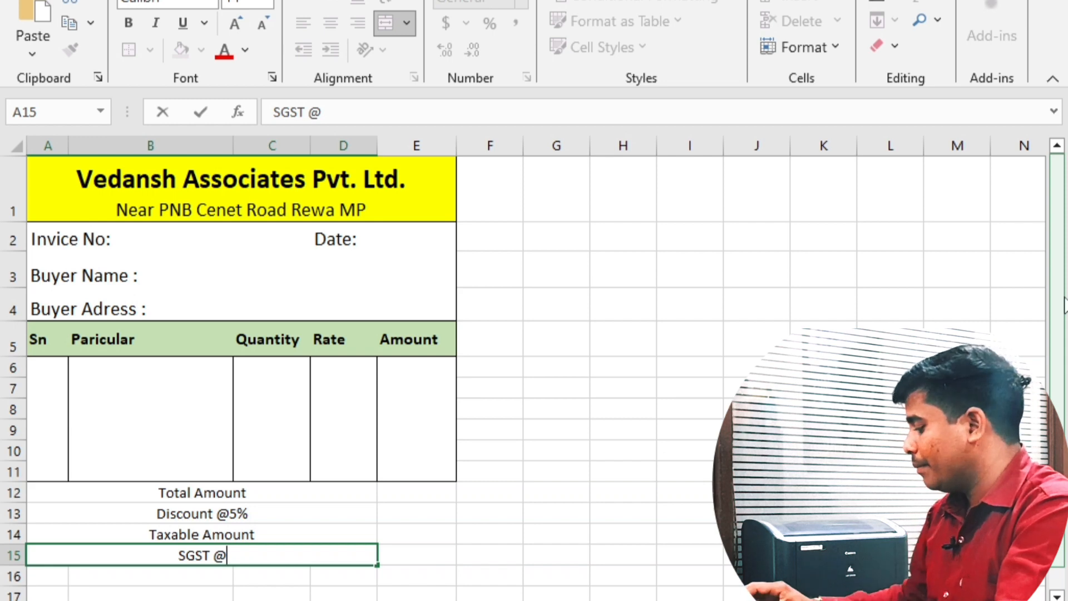
type("9")
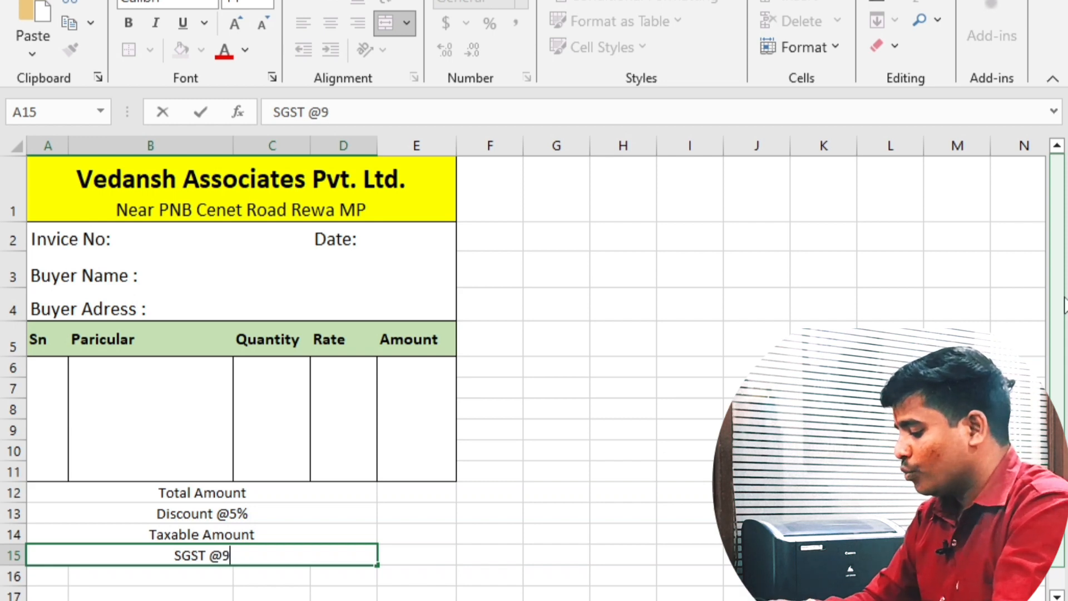
type("%")
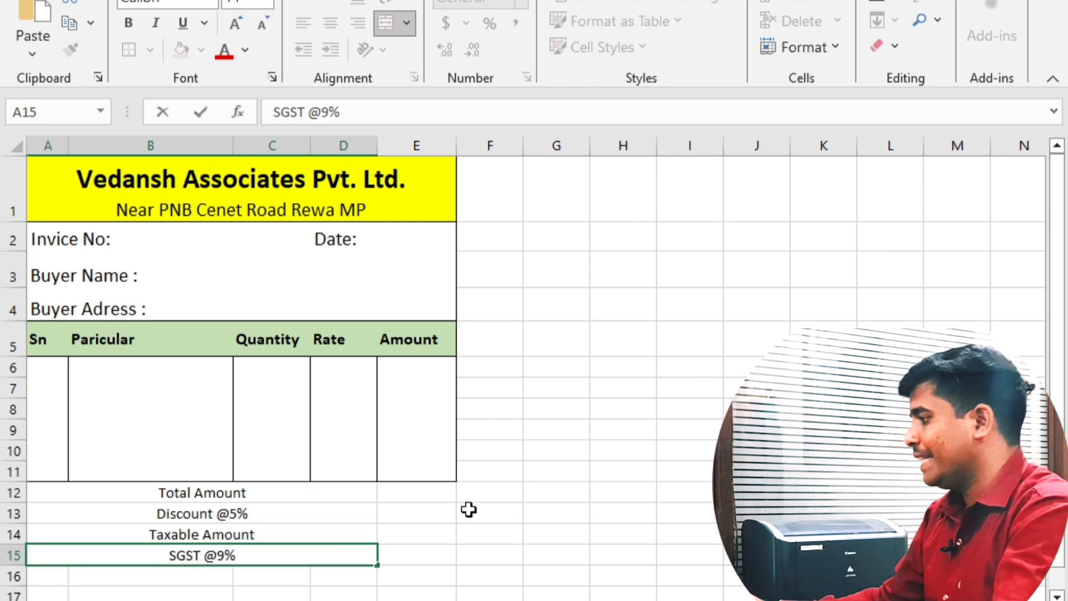
Merge and center cells A16:D16 and enter the label "CGST @9%".
left_click_drag(62, 577, 341, 577)
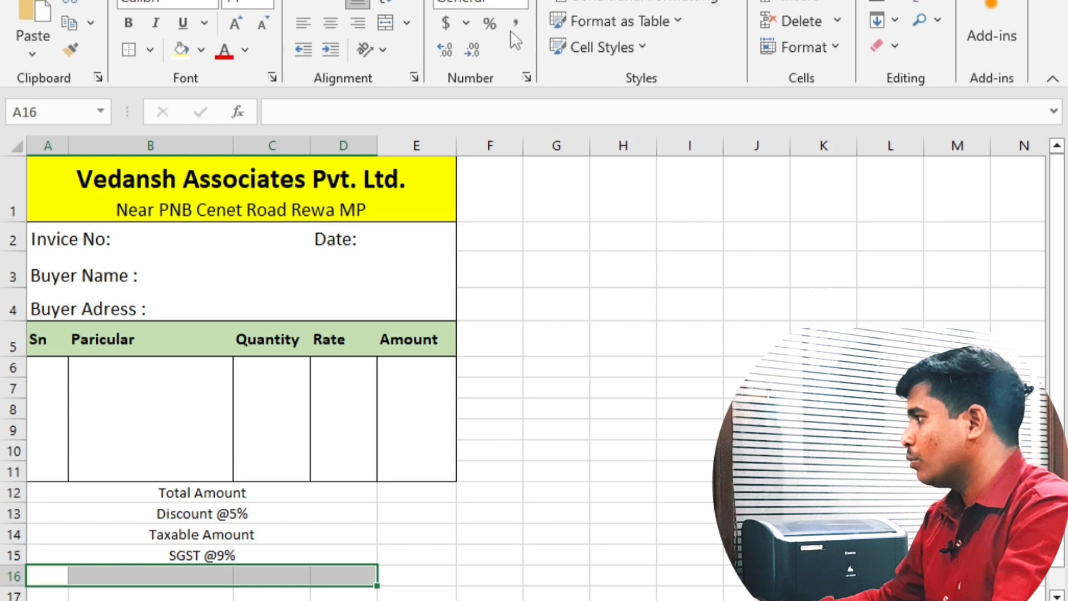
left_click(381, 24)
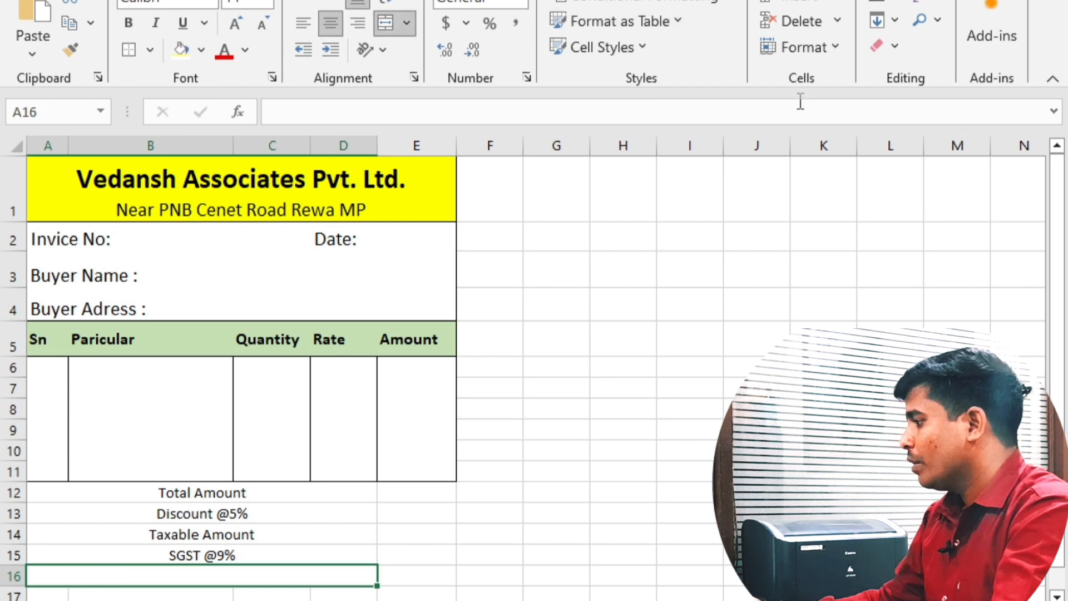
type("C")
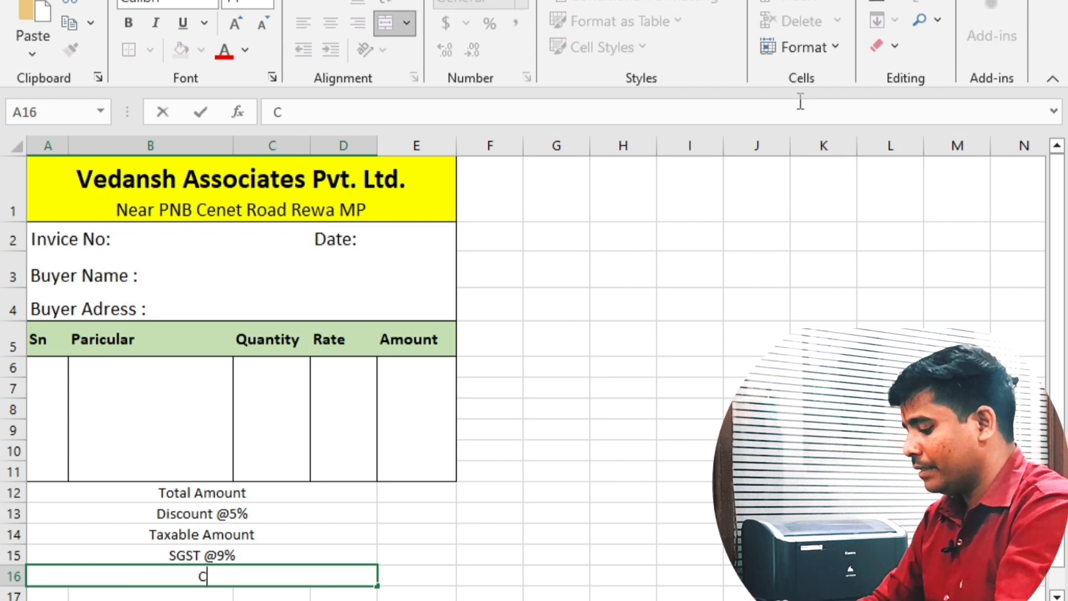
type("GST")
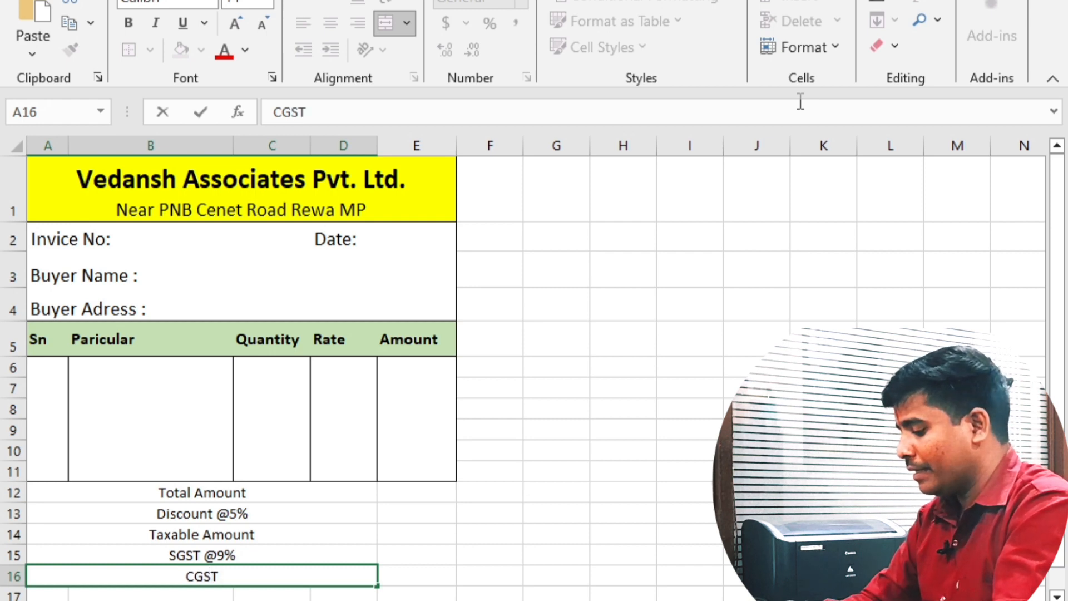
type("@")
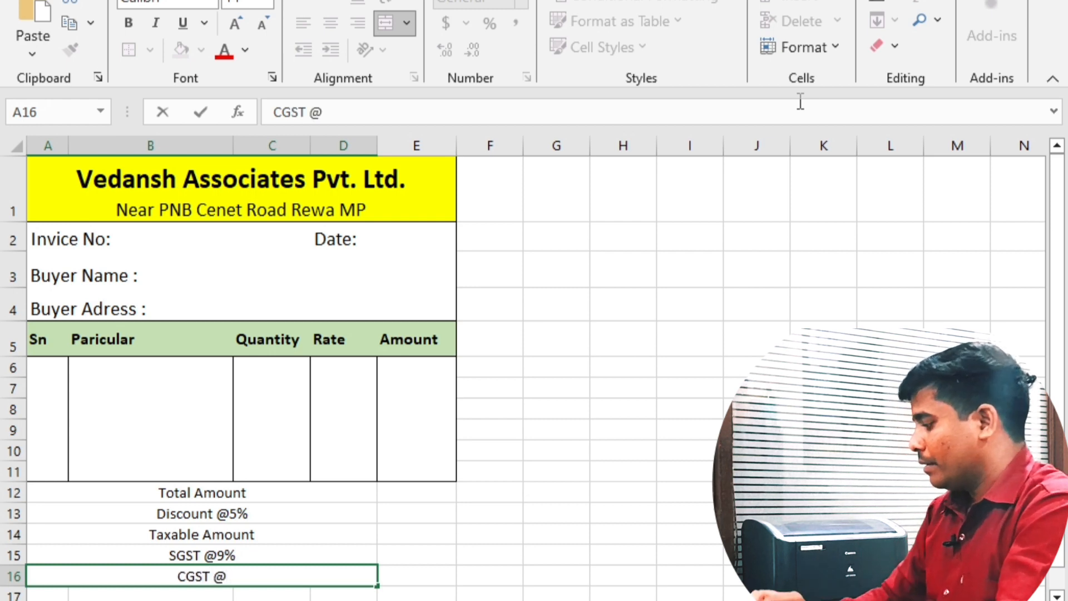
type("9")
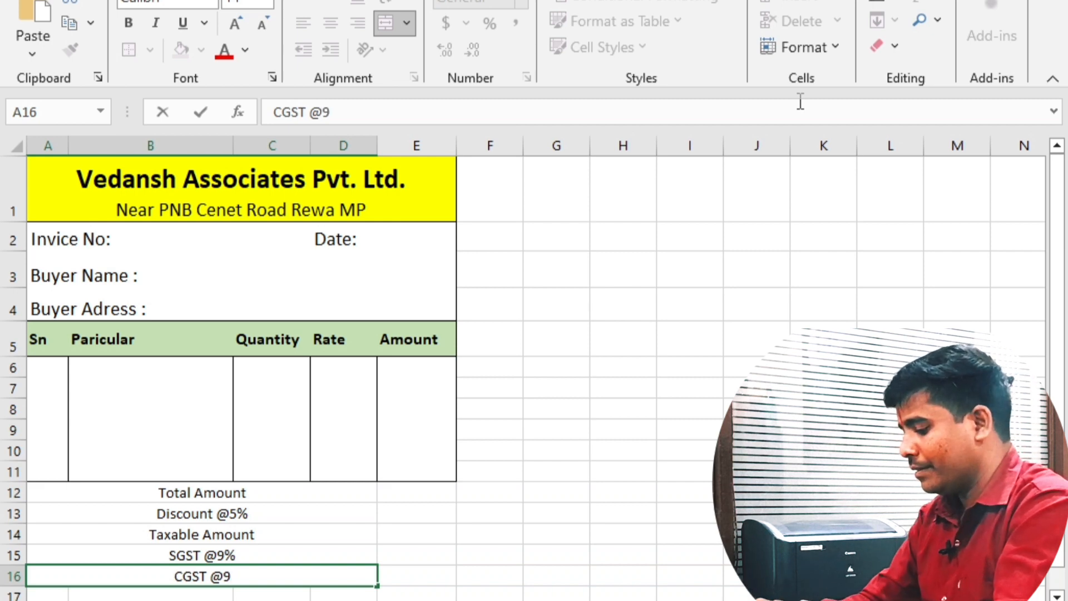
type("%")
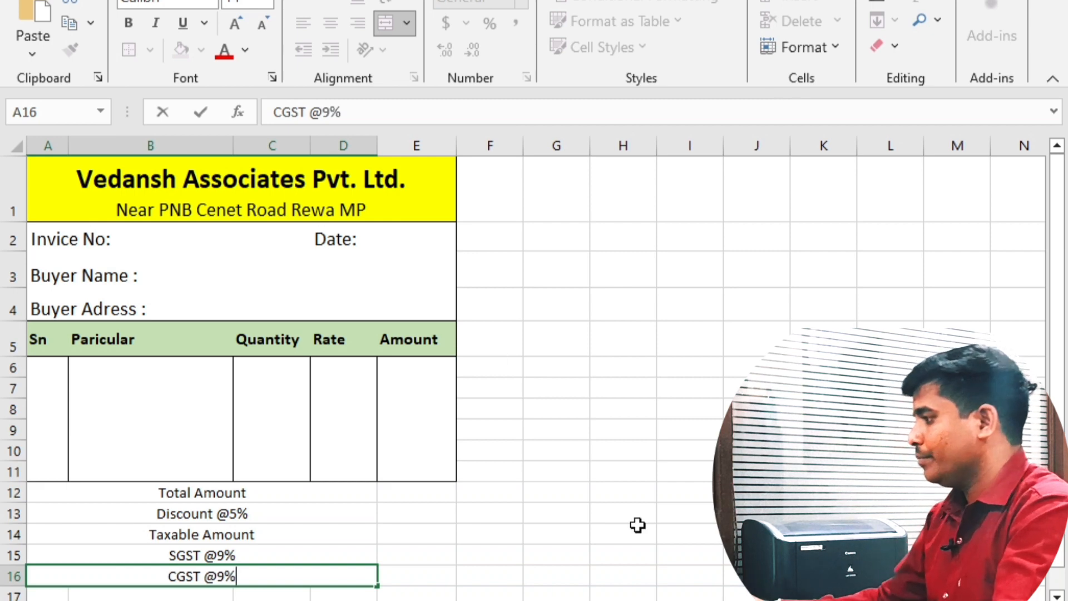
left_click(209, 537)
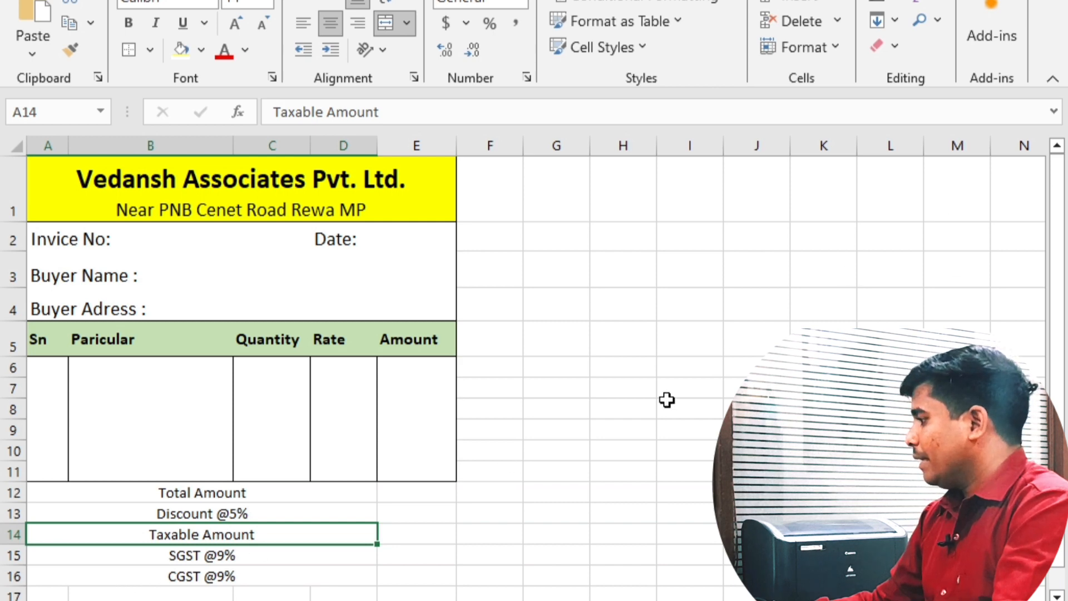
Merge and center cells A17:D17 and enter the label "Net Amount".
scroll(668, 399, "down", 1)
left_click(146, 461)
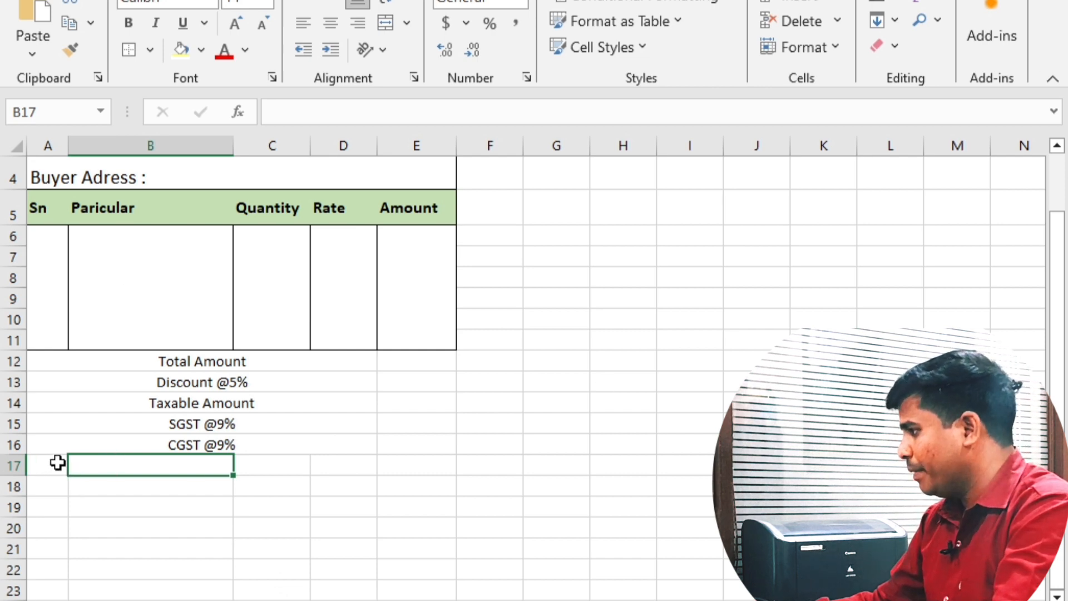
left_click_drag(61, 462, 331, 465)
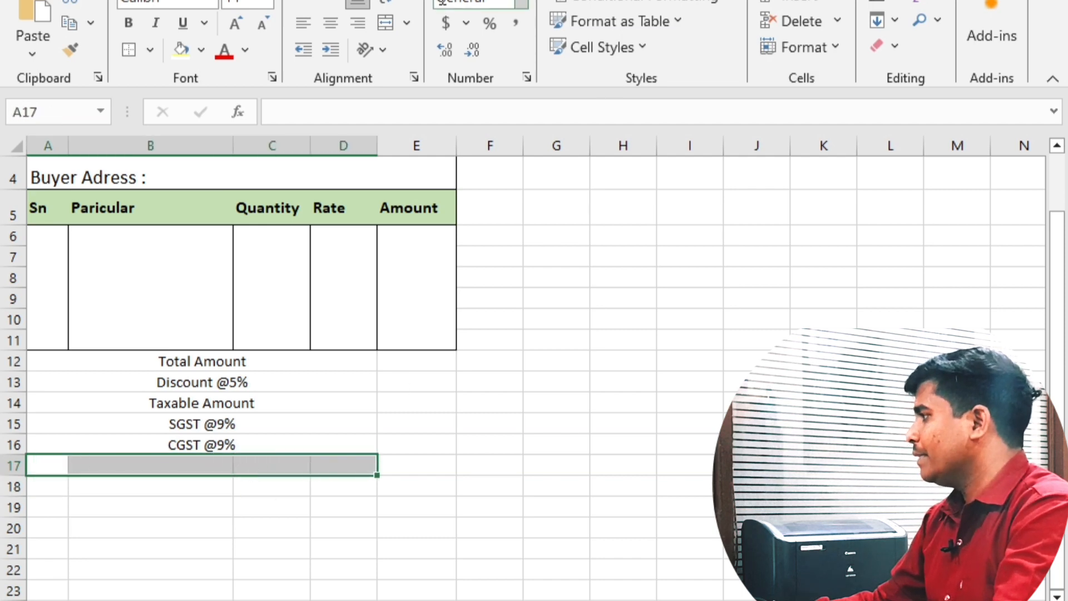
left_click(386, 24)
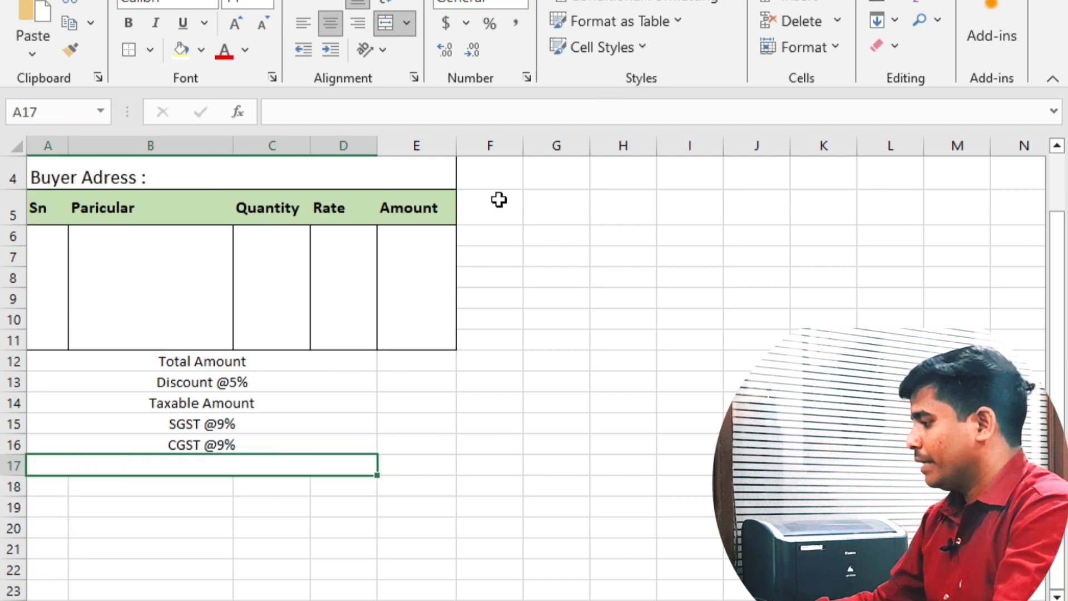
type("N")
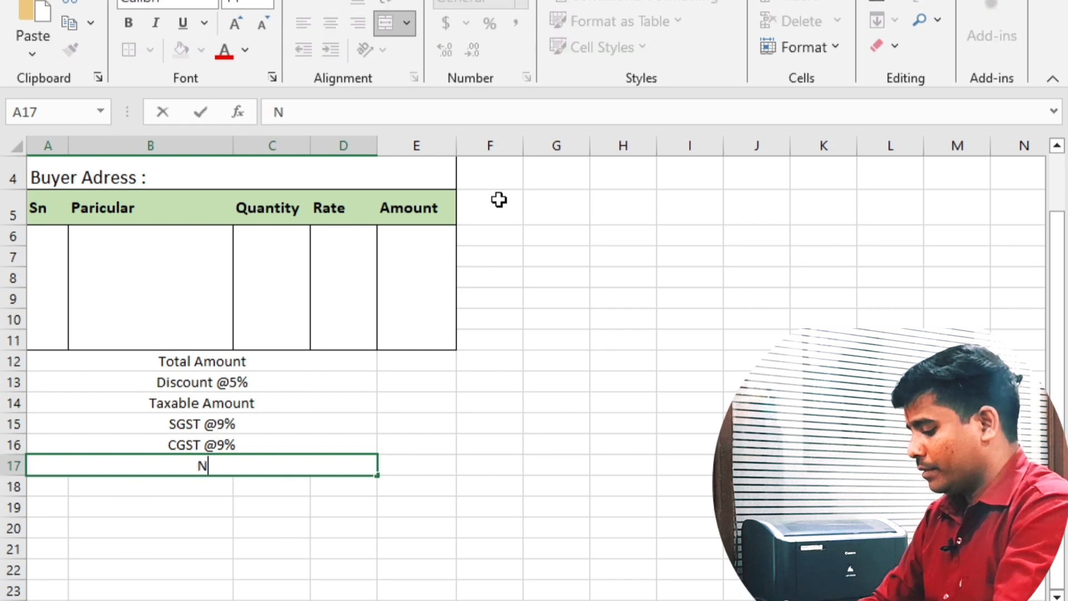
type("et ")
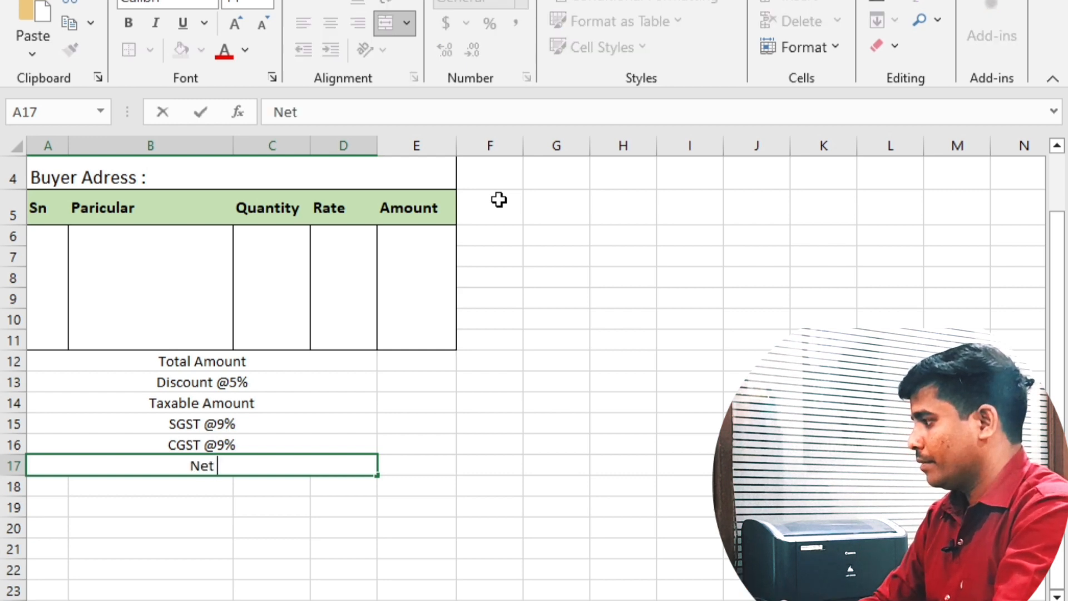
type("Amount")
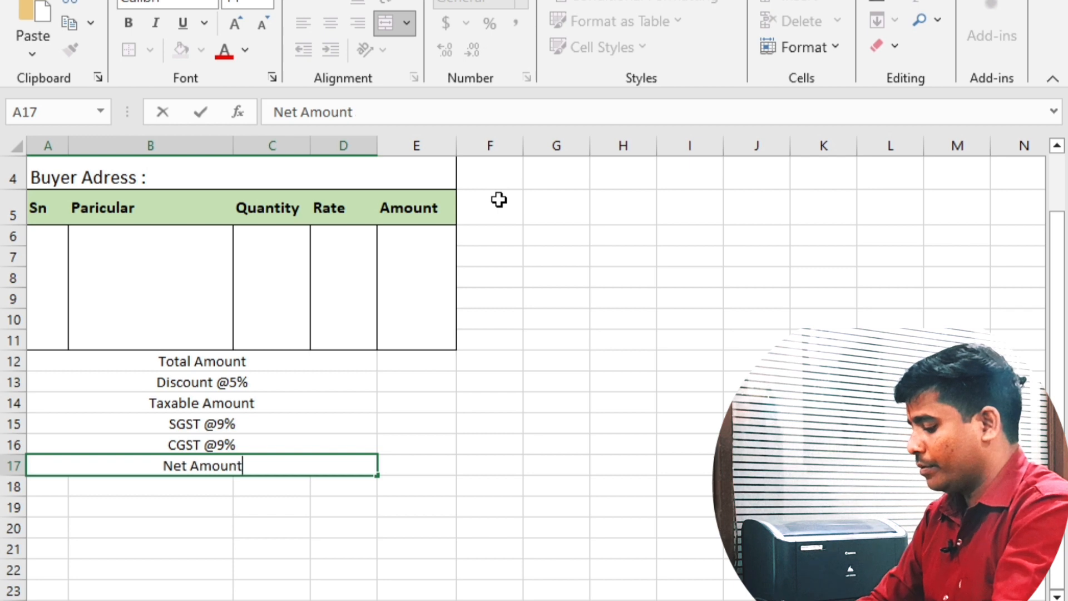
left_click(390, 466)
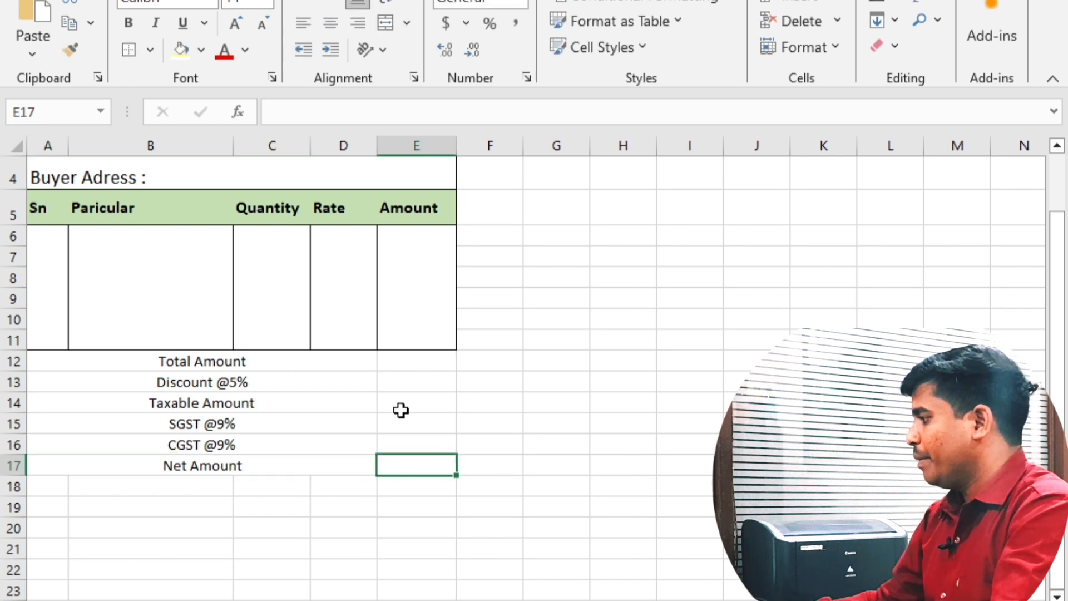
Apply cell borders to the Total Amount, Discount and Taxable Amount rows, A12:E14, one row at a time.
left_click(100, 362)
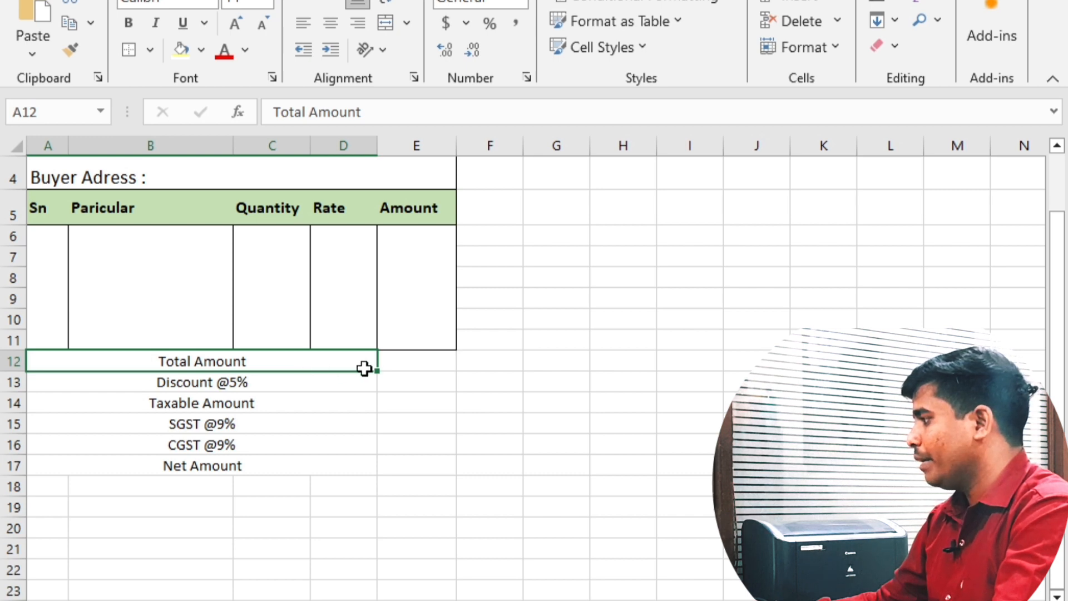
left_click_drag(365, 369, 382, 360)
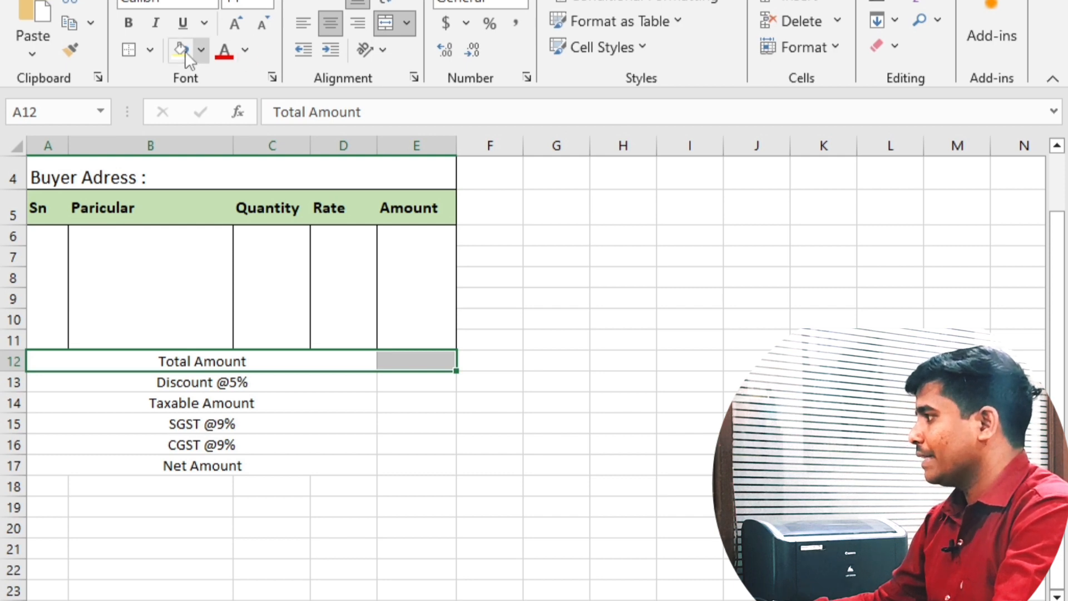
left_click(150, 49)
left_click(127, 51)
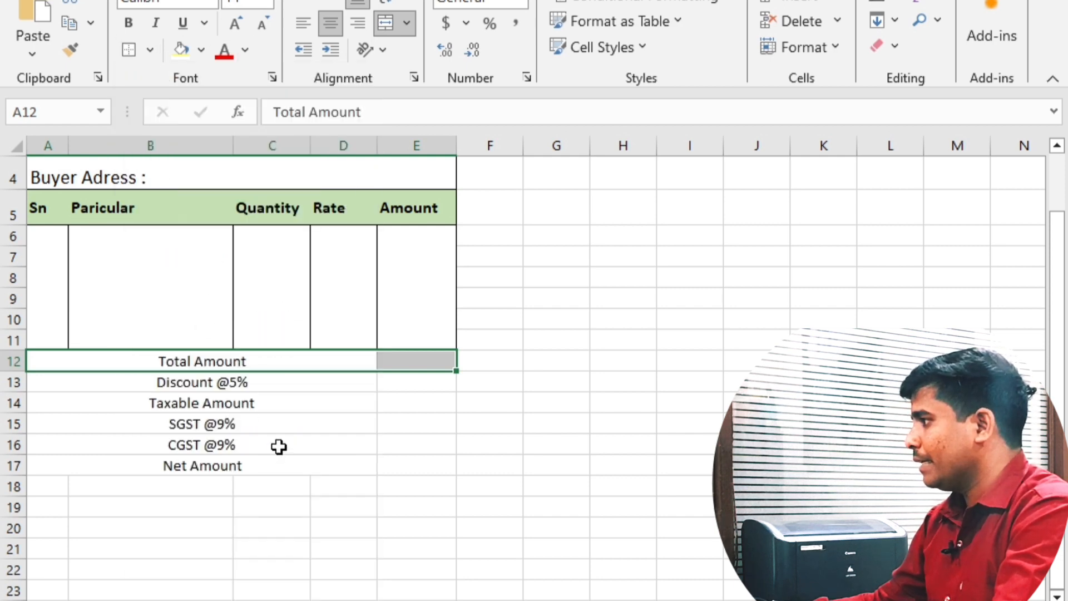
left_click_drag(54, 380, 441, 382)
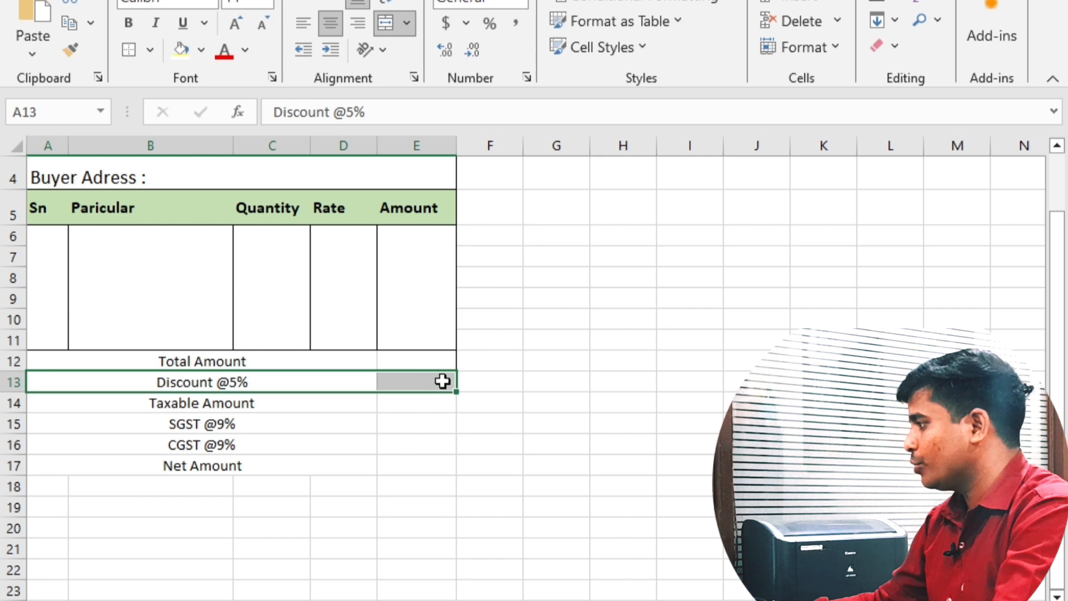
left_click_drag(136, 403, 407, 413)
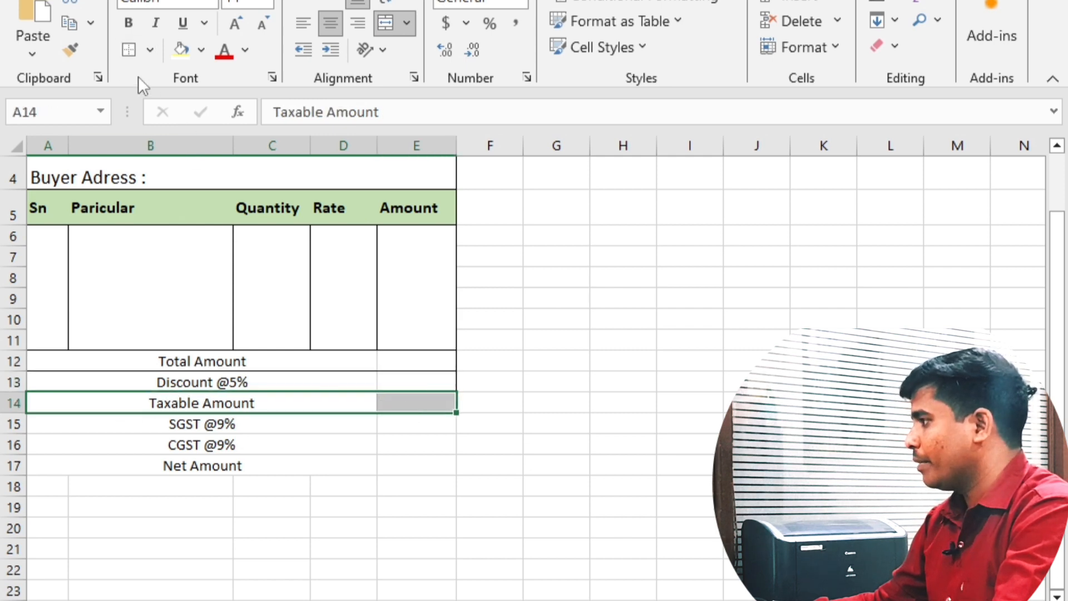
left_click(128, 49)
Apply the same borders to the SGST, CGST and Net Amount rows, A15:E17, one row at a time.
left_click_drag(115, 429, 395, 427)
left_click(129, 49)
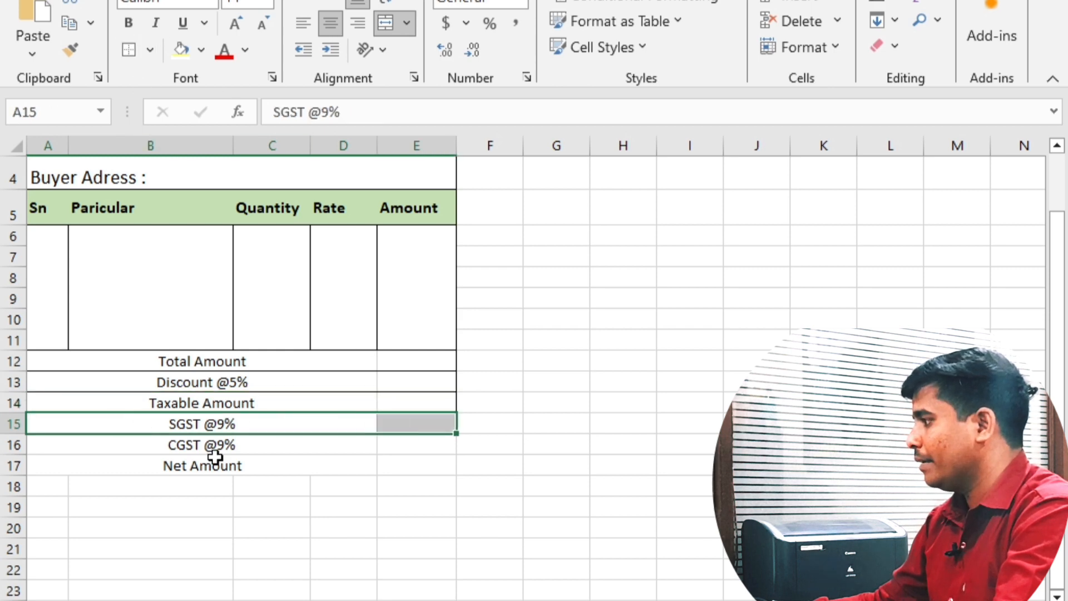
left_click(114, 447)
left_click_drag(342, 441, 390, 446)
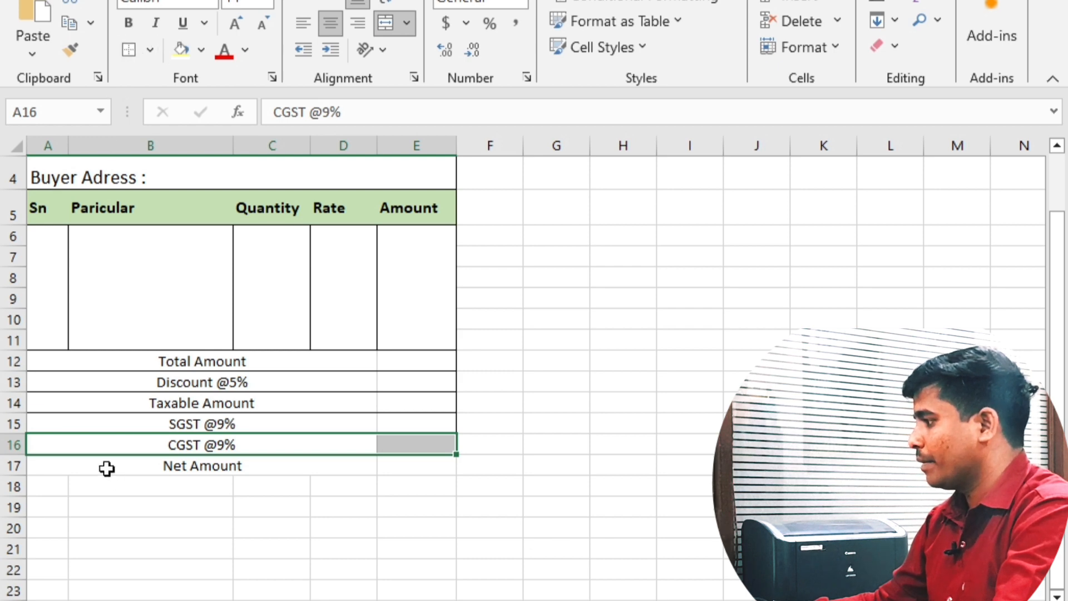
left_click(128, 465)
left_click_drag(350, 466, 397, 466)
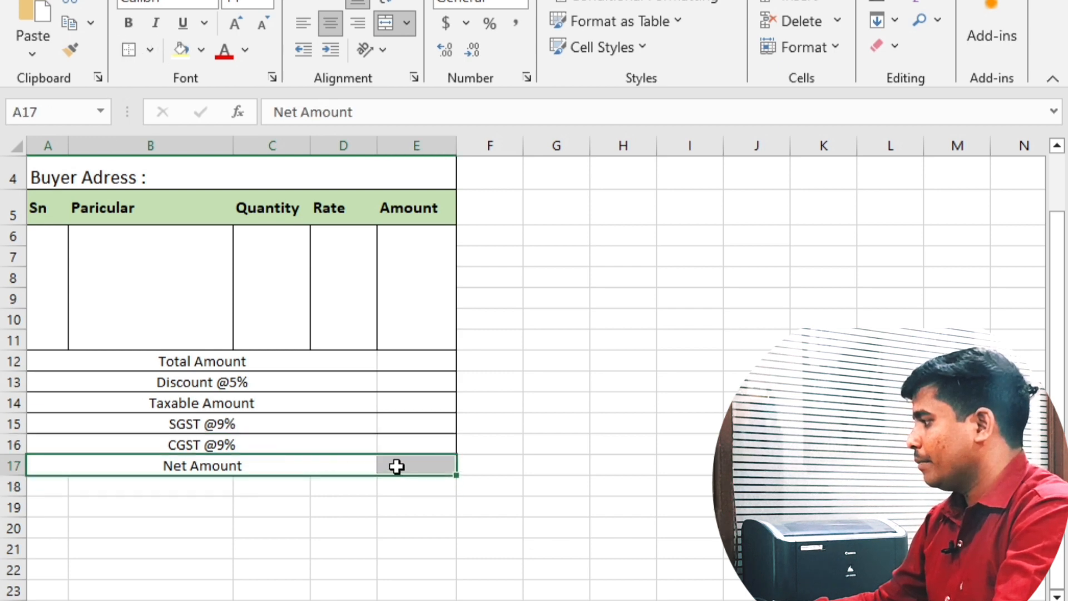
left_click(129, 50)
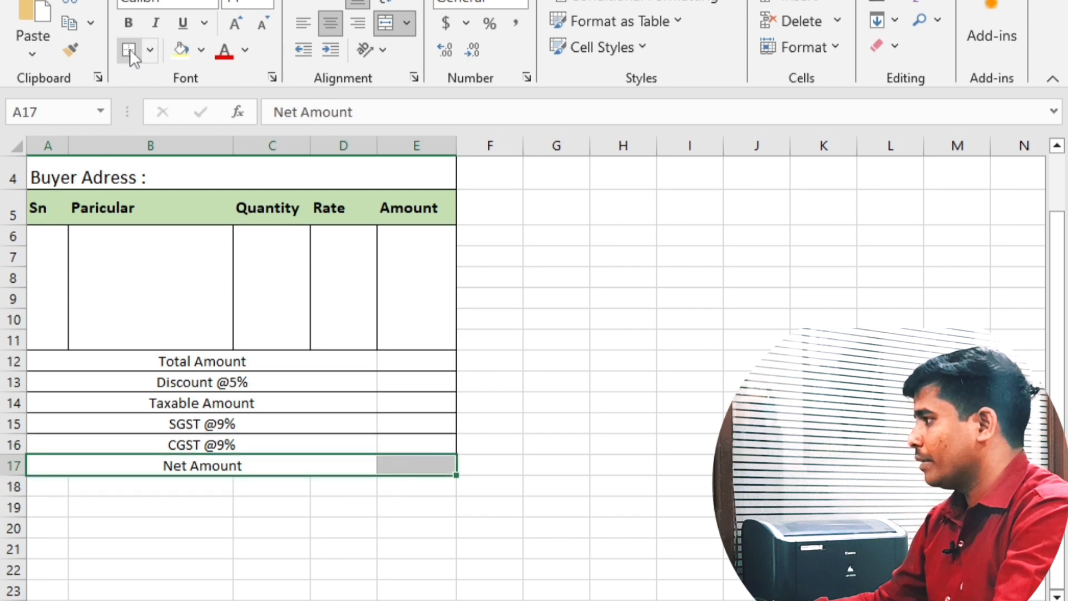
left_click(335, 410)
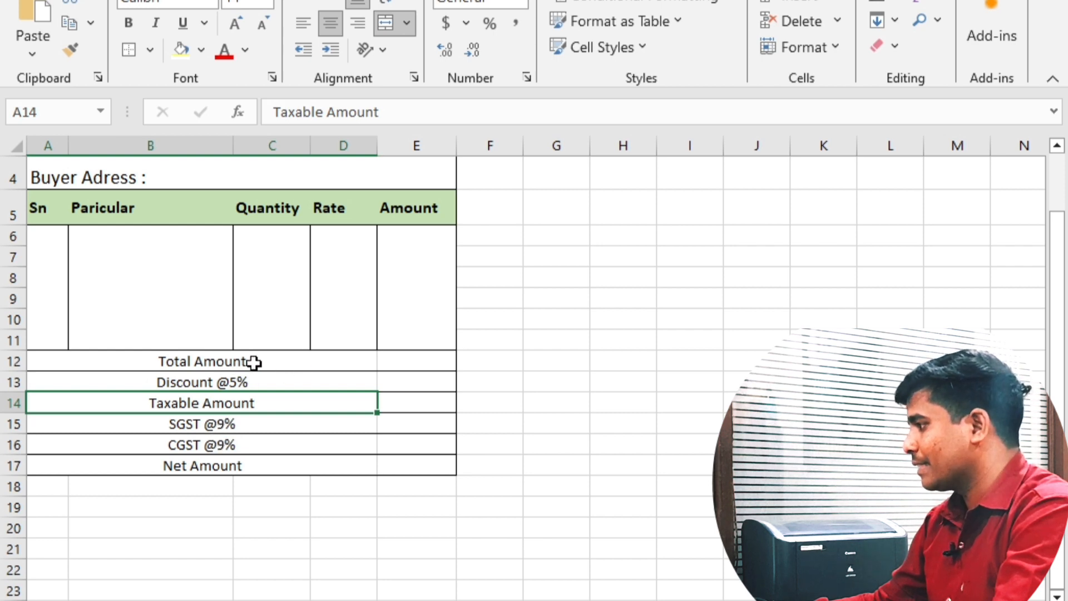
Fill the Total Amount row, A12:E12, with the light gold theme color.
left_click(118, 362)
left_click_drag(218, 360, 391, 360)
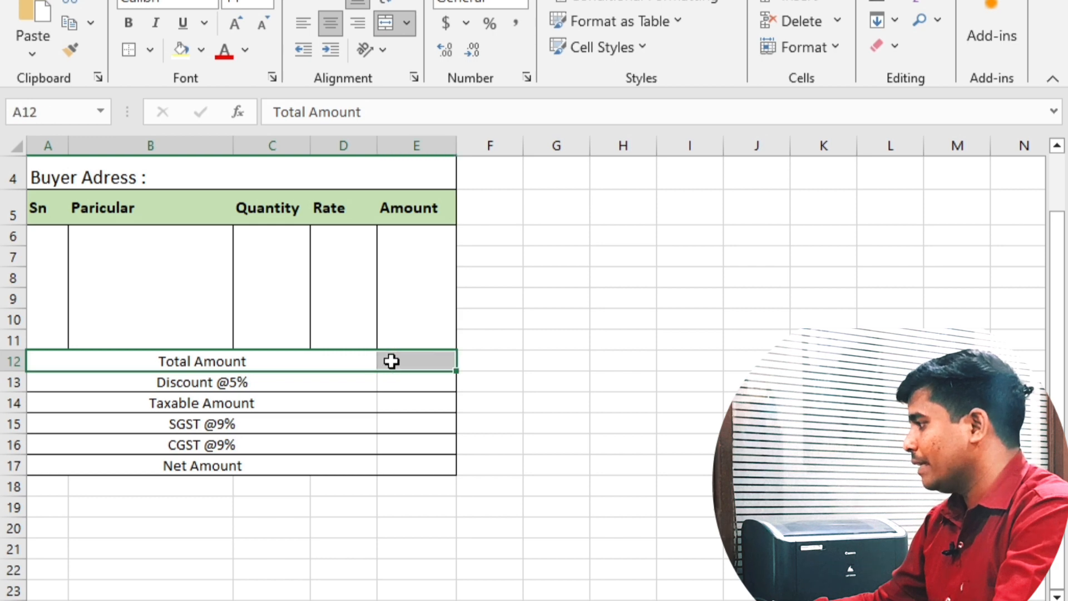
left_click(200, 50)
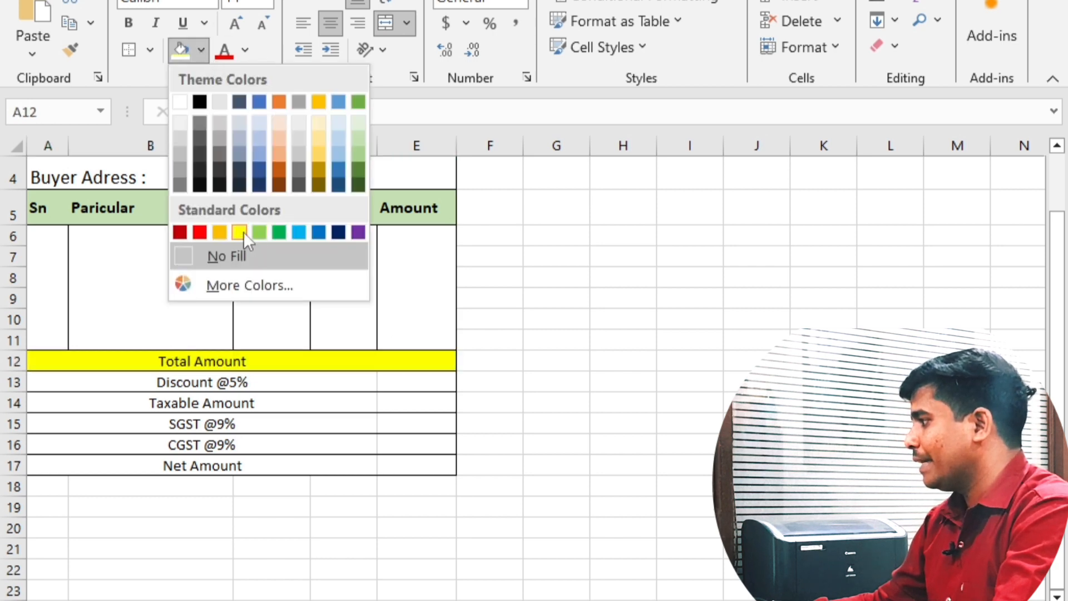
left_click(320, 138)
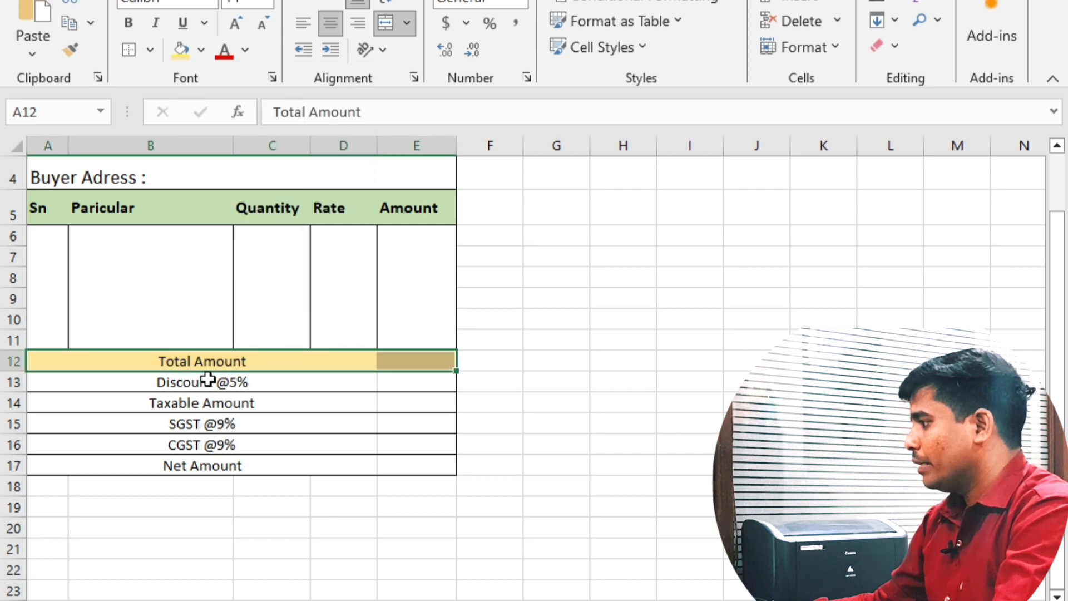
Apply the same light gold fill to the Taxable Amount row A14:E14 and the Net Amount row A17:E17.
left_click(63, 382)
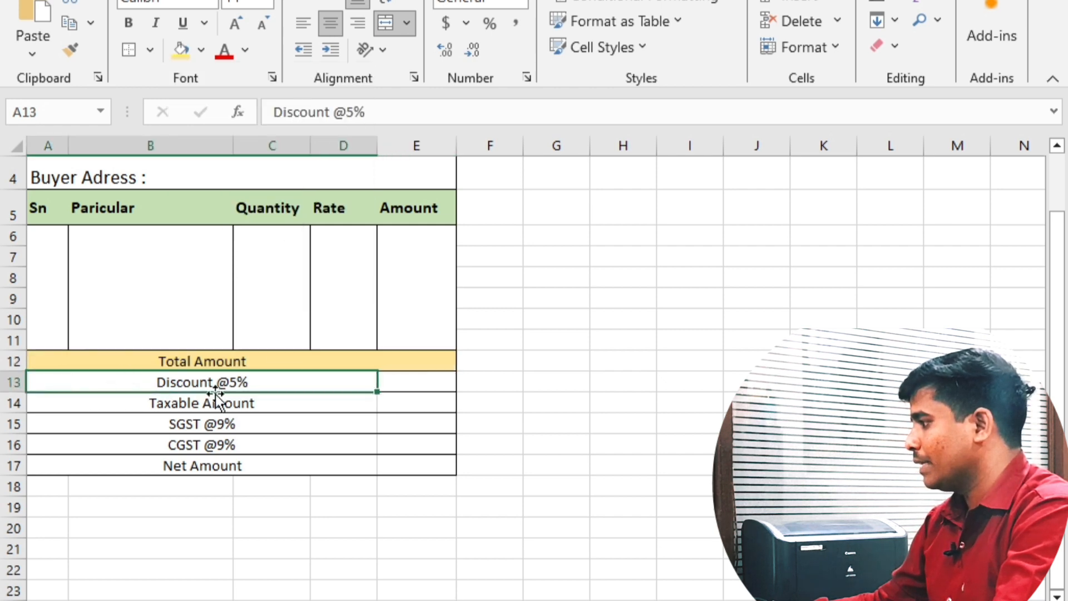
left_click_drag(161, 402, 380, 402)
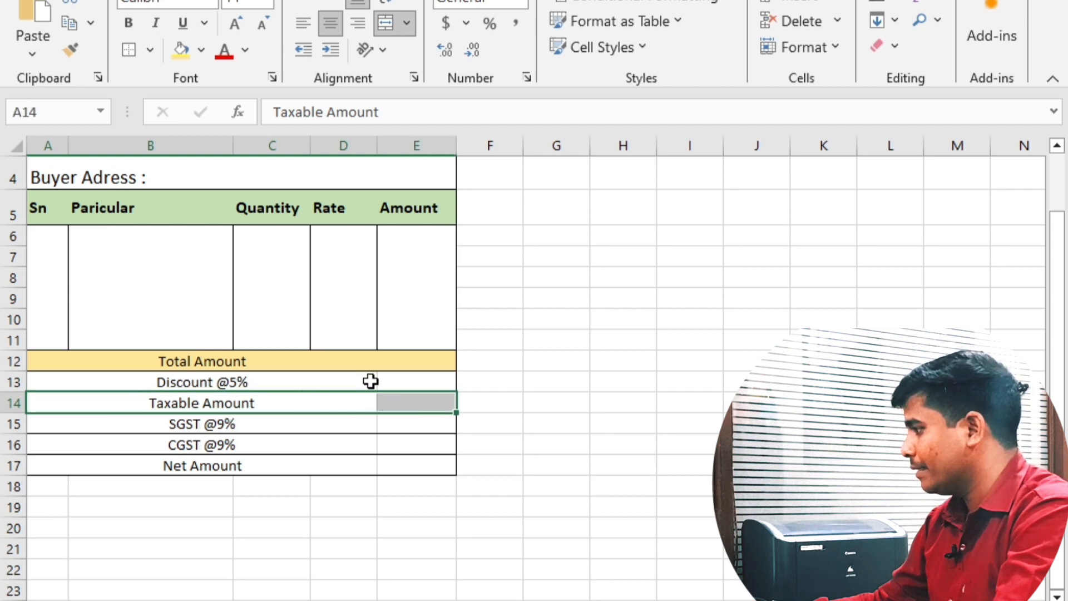
left_click(181, 50)
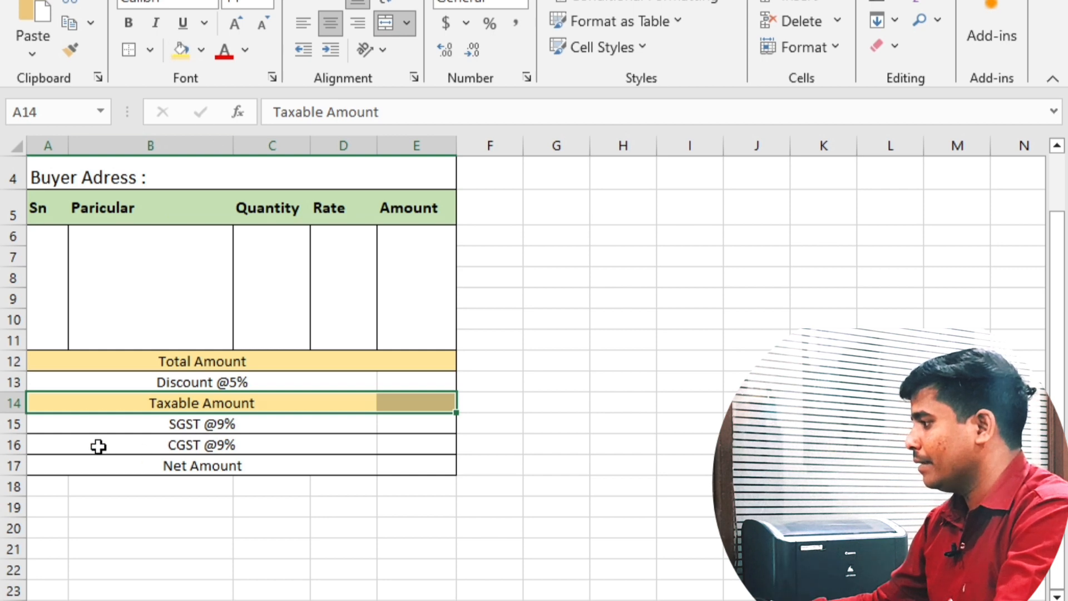
left_click_drag(65, 467, 413, 463)
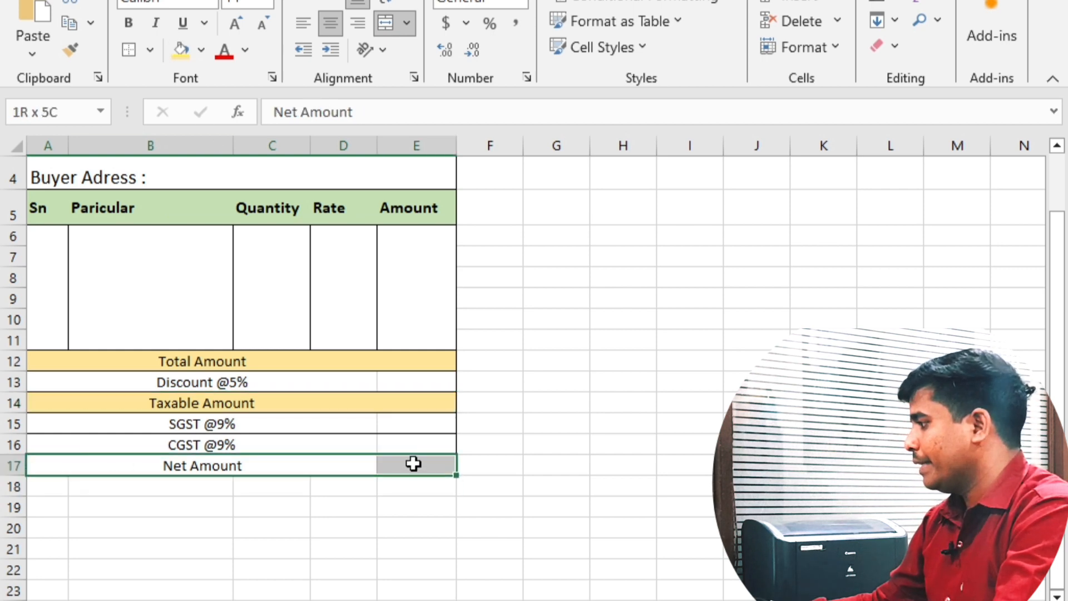
left_click(177, 49)
left_click(362, 410)
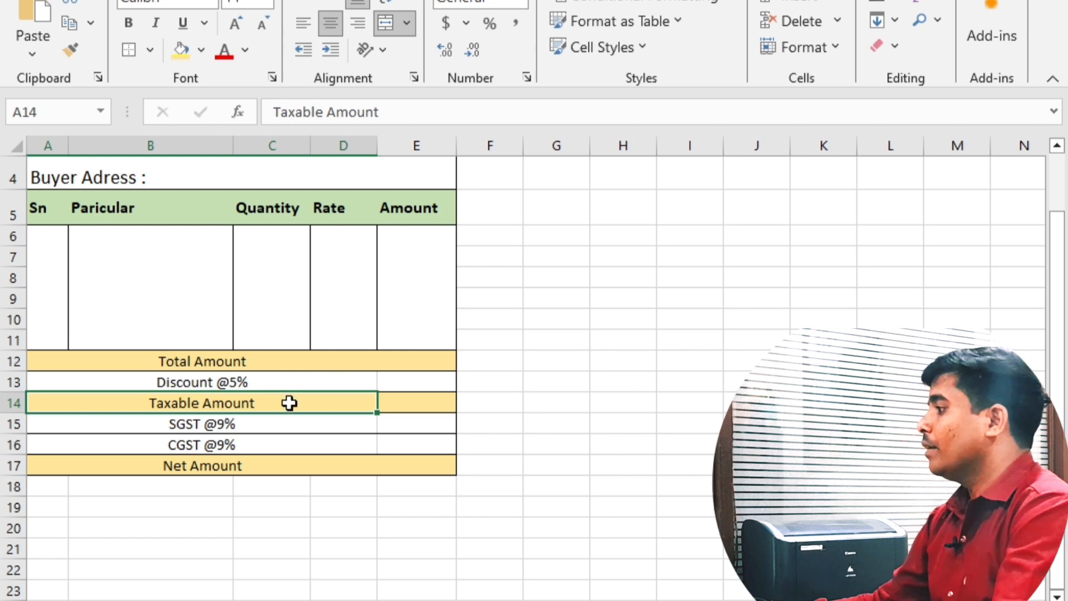
scroll(303, 370, "up", 1)
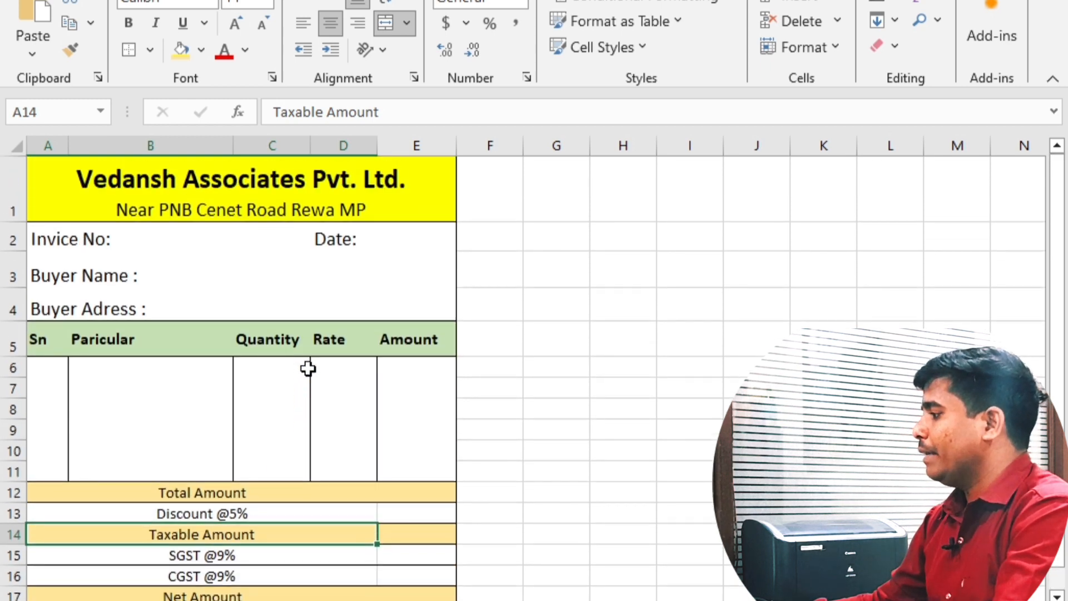
scroll(298, 241, "down", 1)
scroll(290, 310, "up", 1)
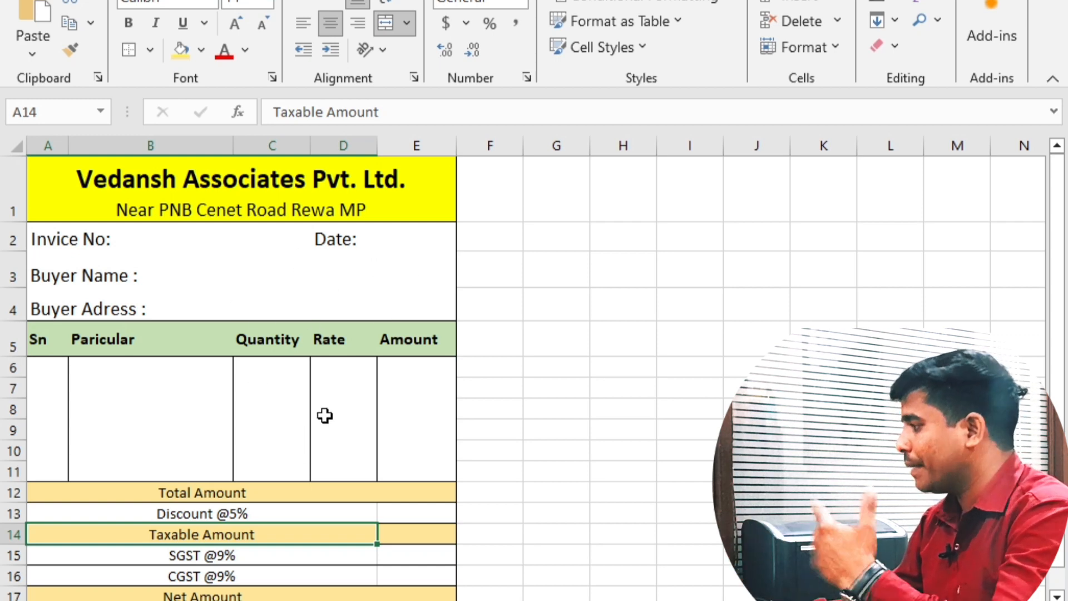
left_click(406, 363)
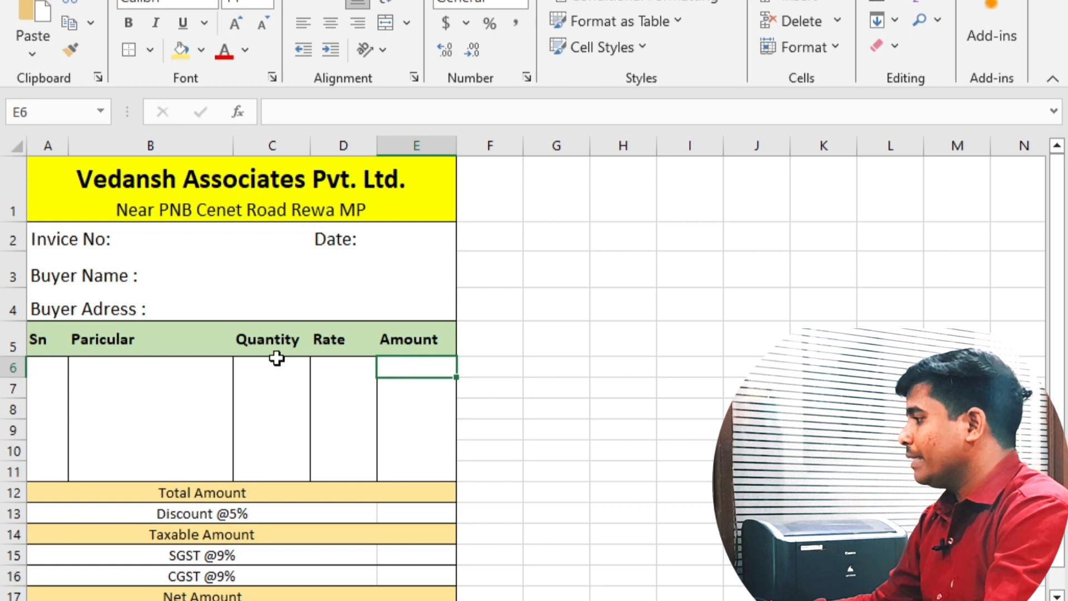
left_click(299, 362)
left_click(324, 354)
left_click(349, 371)
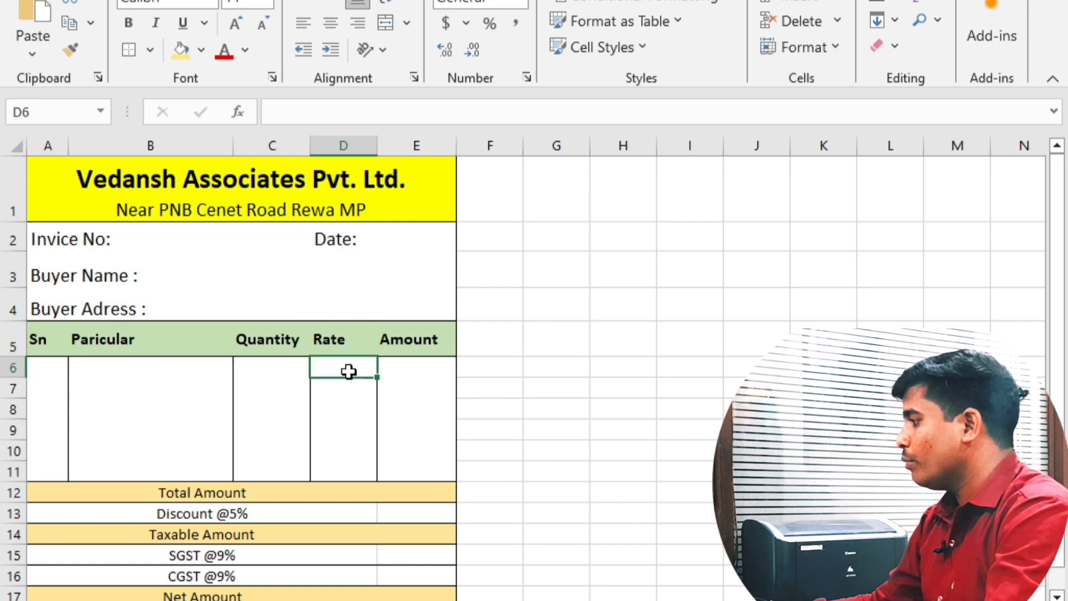
left_click(405, 365)
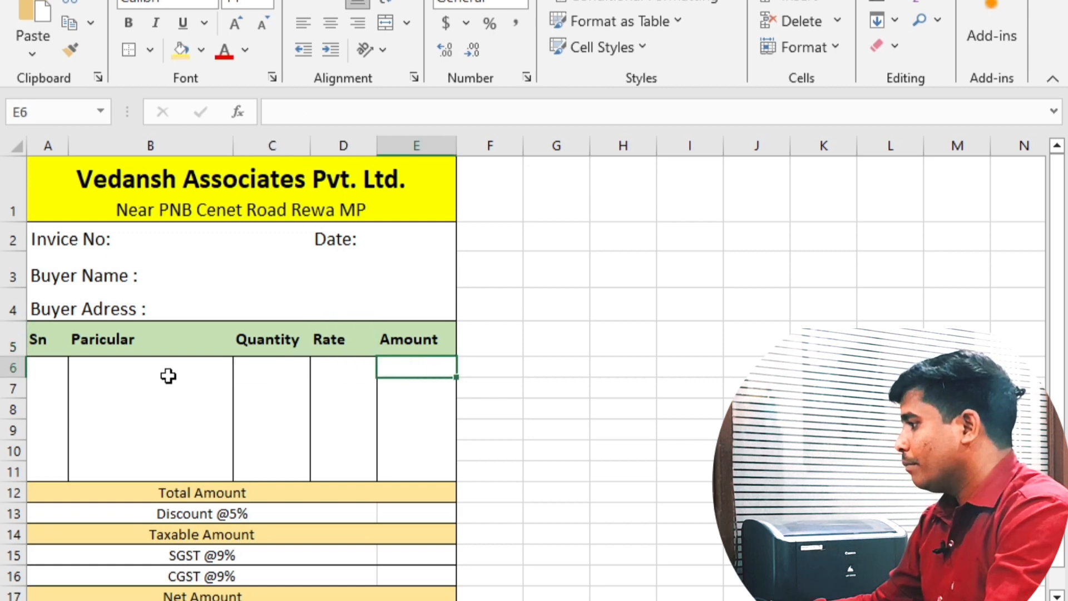
left_click(279, 368)
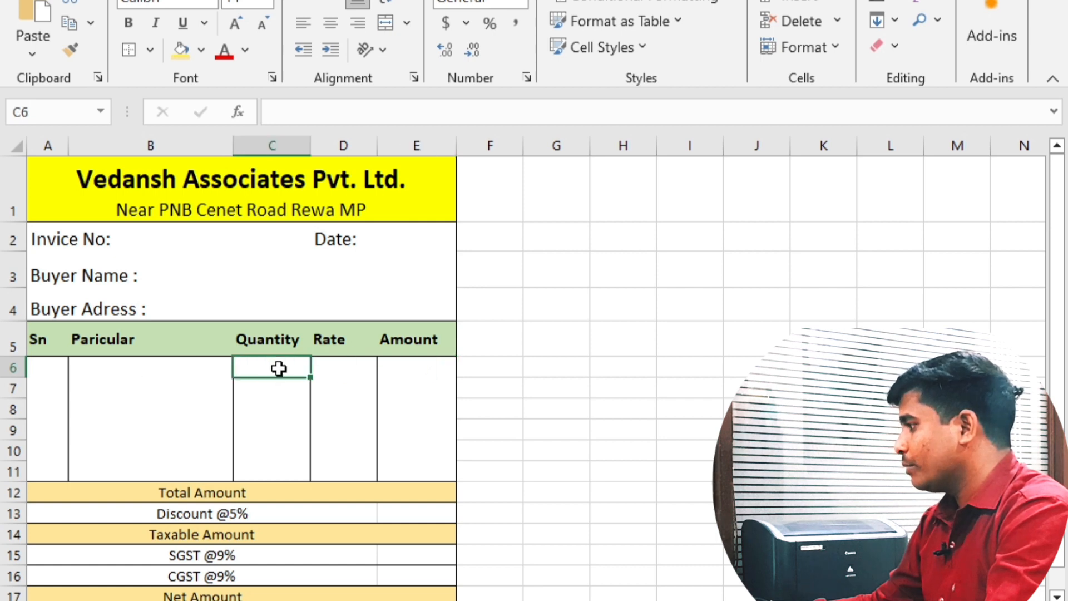
left_click(349, 364)
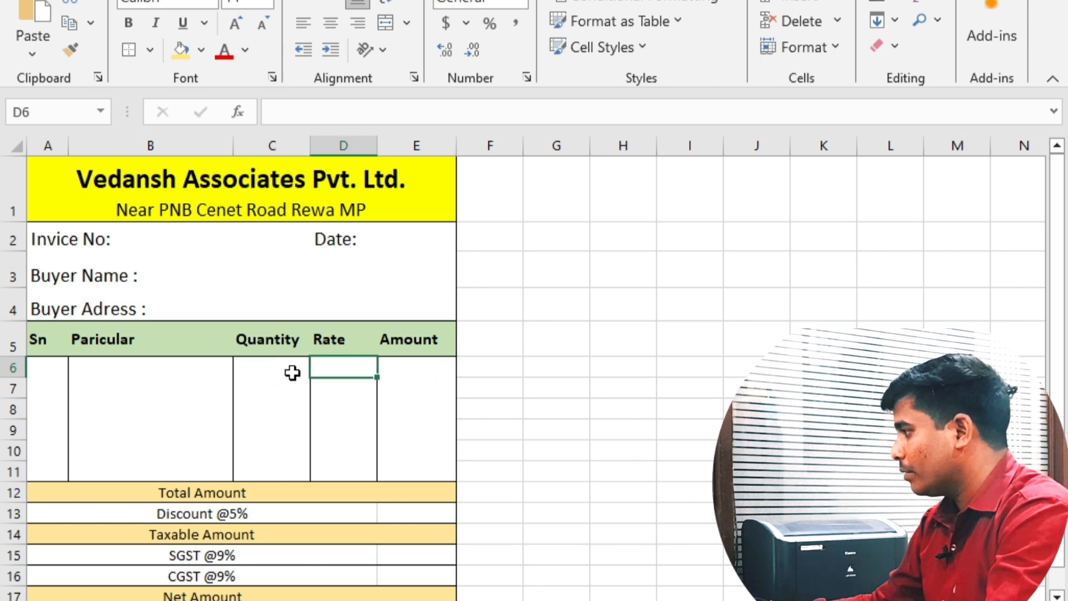
Enter the formula =C6*D6 in Amount cell E6 and fill it down through E11.
left_click(395, 365)
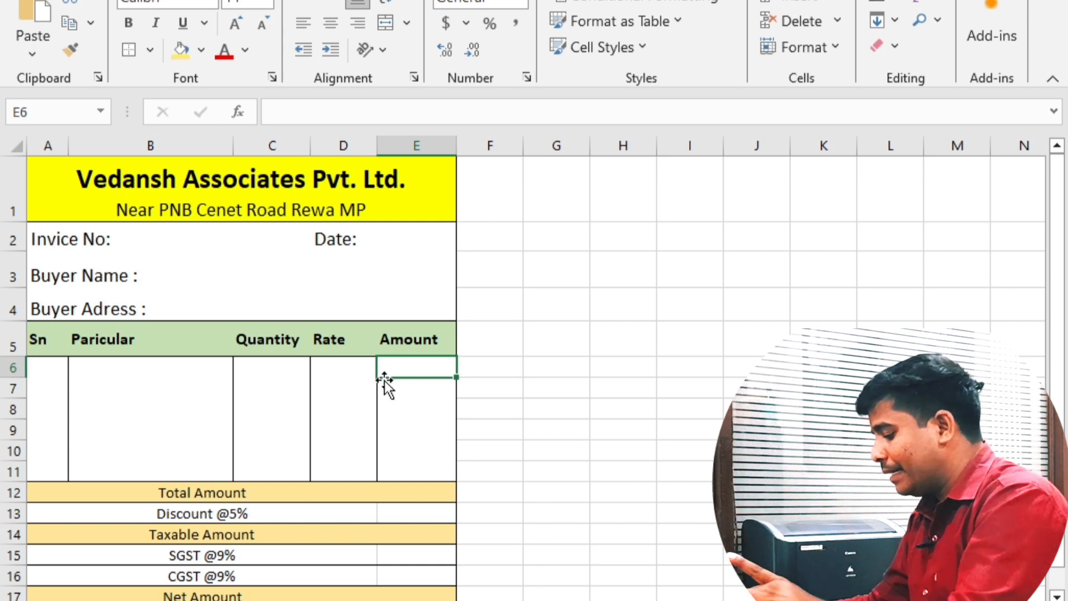
type("=")
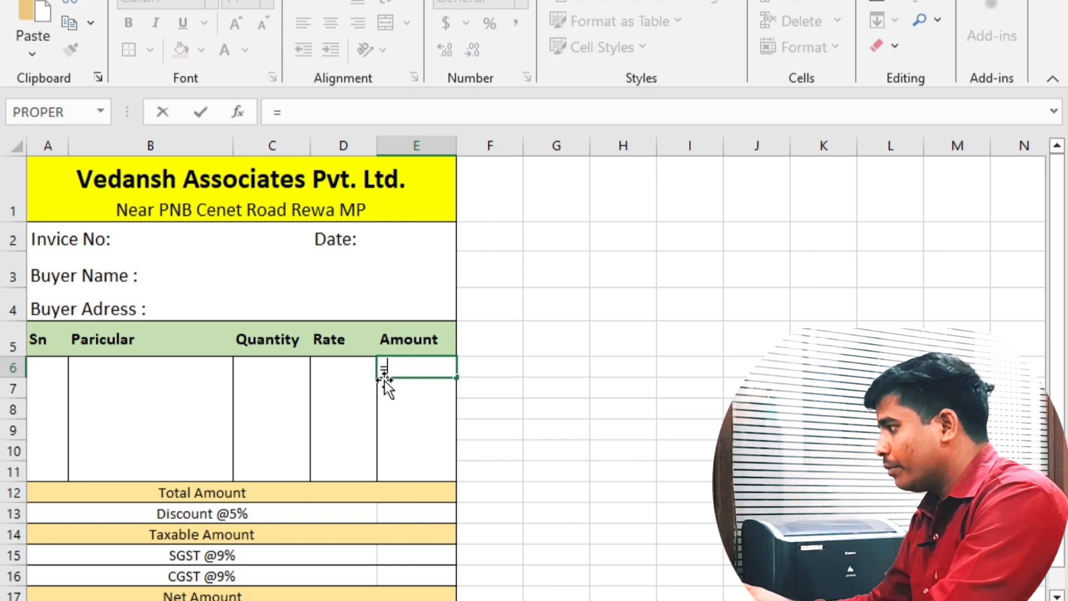
left_click(282, 369)
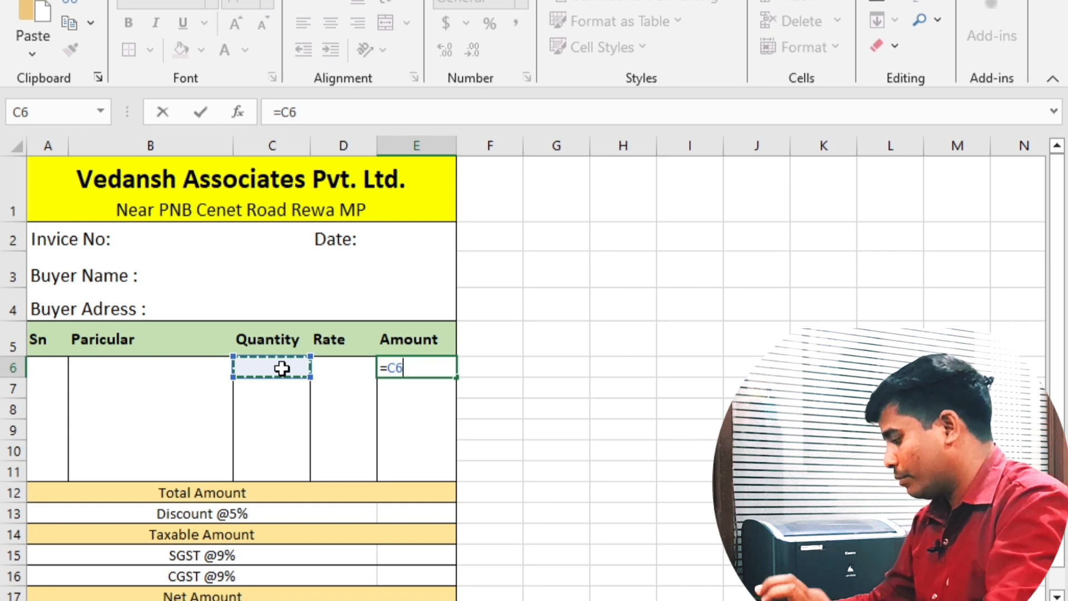
type("*")
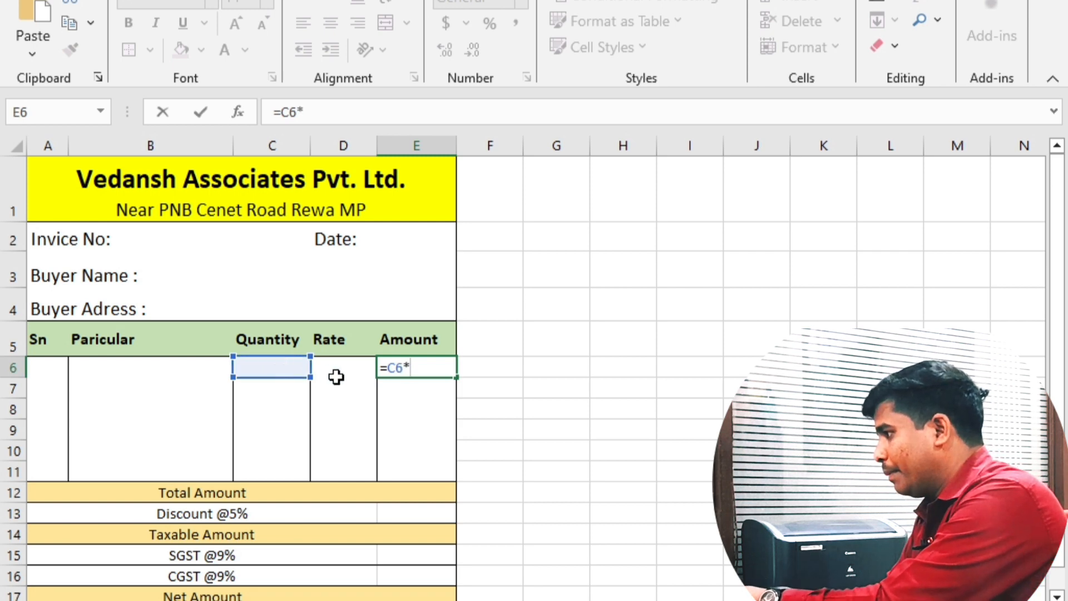
left_click(347, 366)
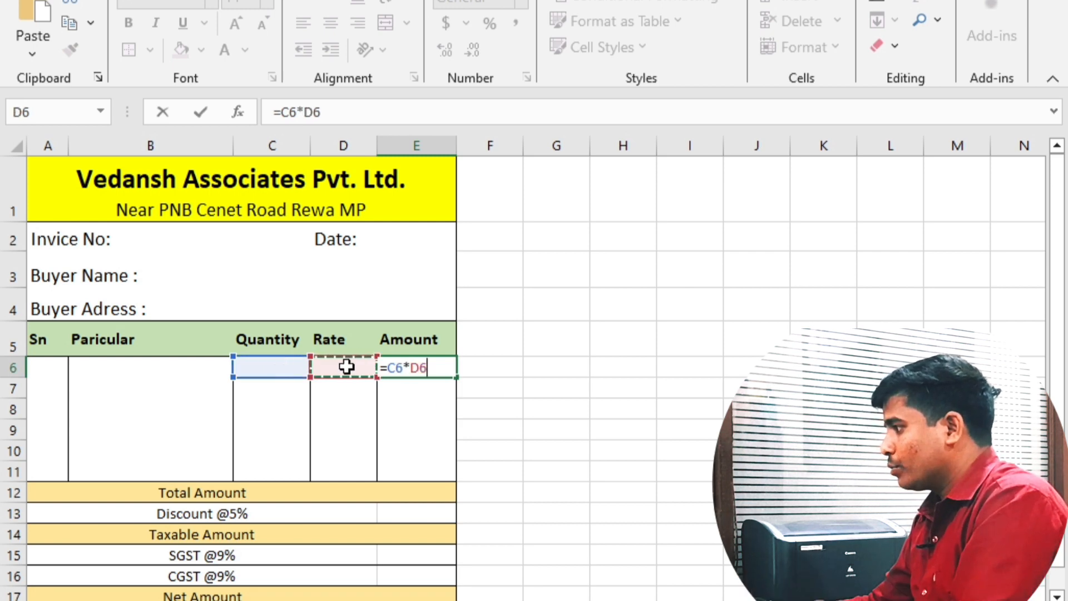
key("Return")
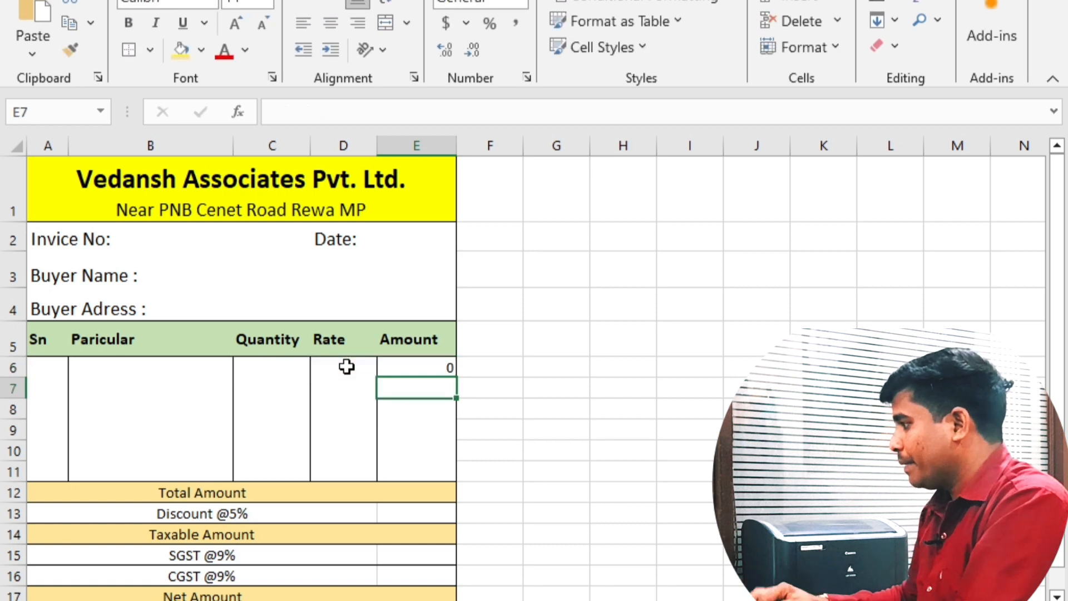
left_click(434, 365)
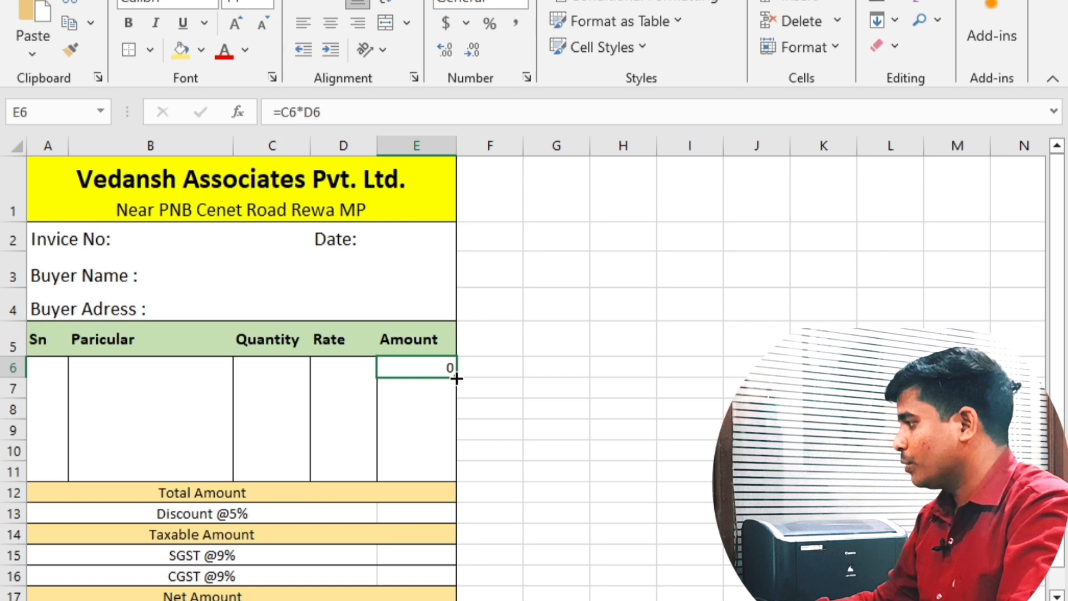
left_click_drag(457, 378, 445, 476)
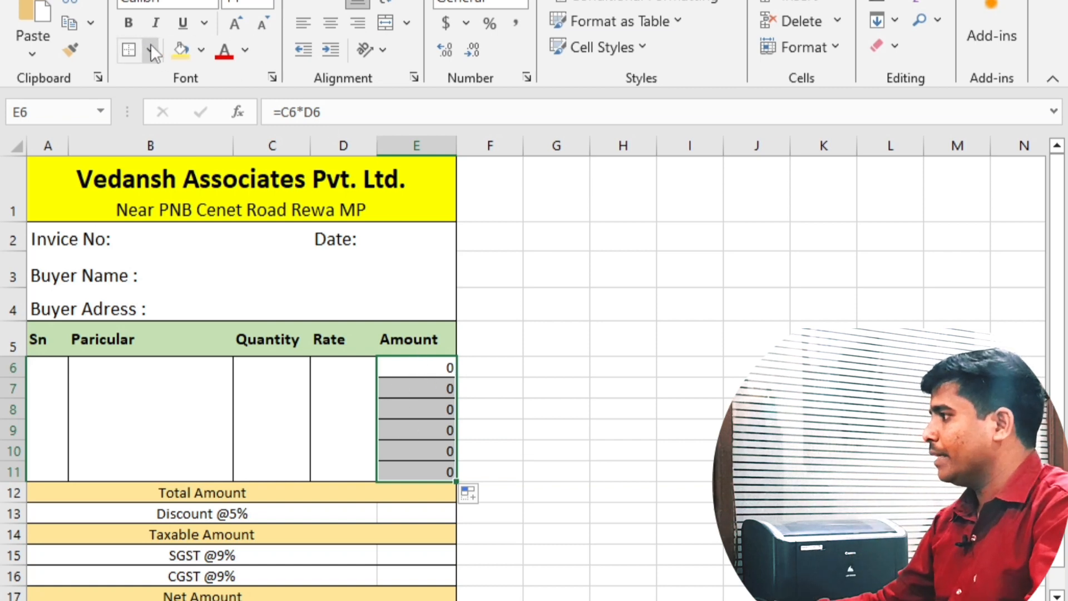
Give Amount cells E6:E11 a white fill, remove their existing borders and apply outside borders.
left_click(201, 49)
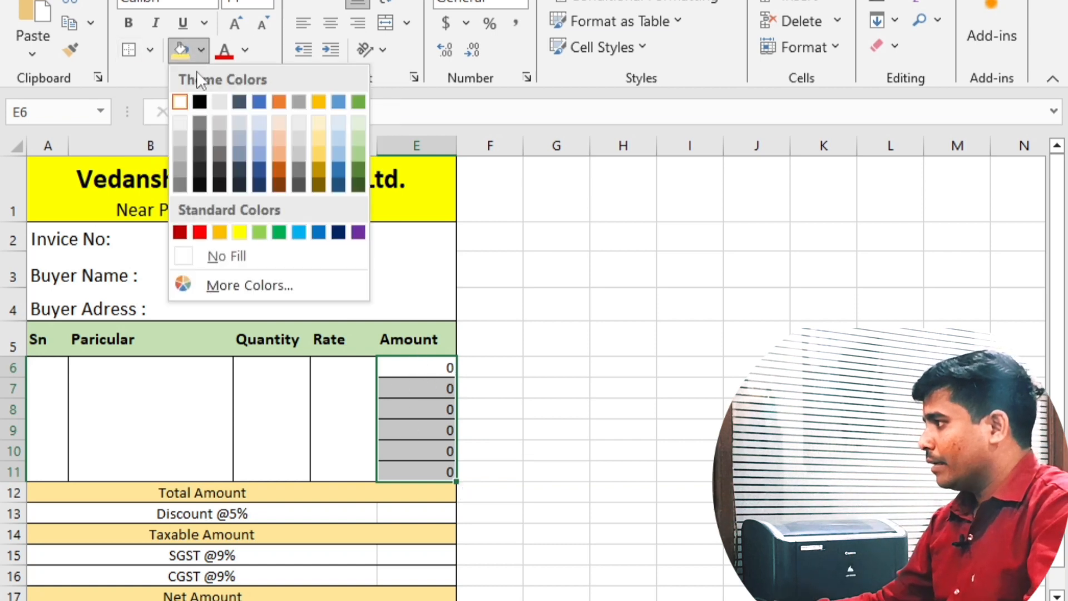
left_click(179, 100)
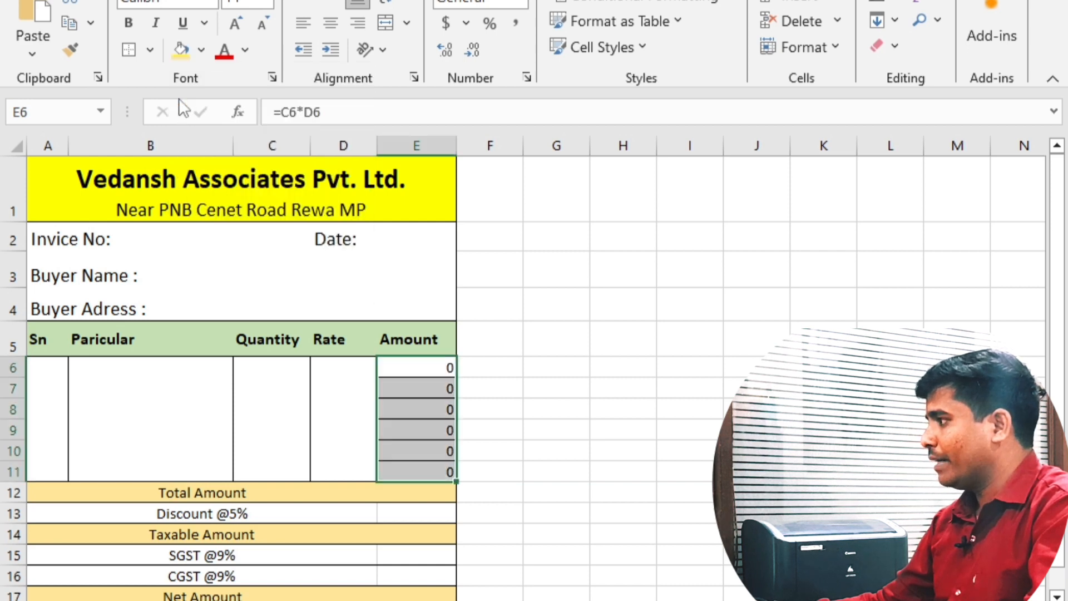
left_click(150, 51)
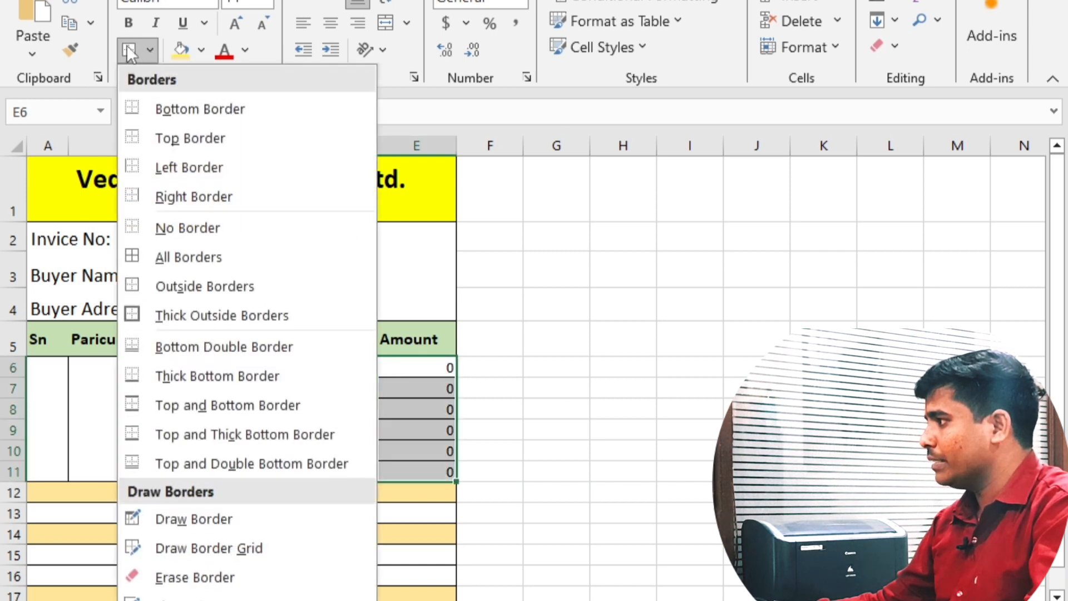
left_click(126, 44)
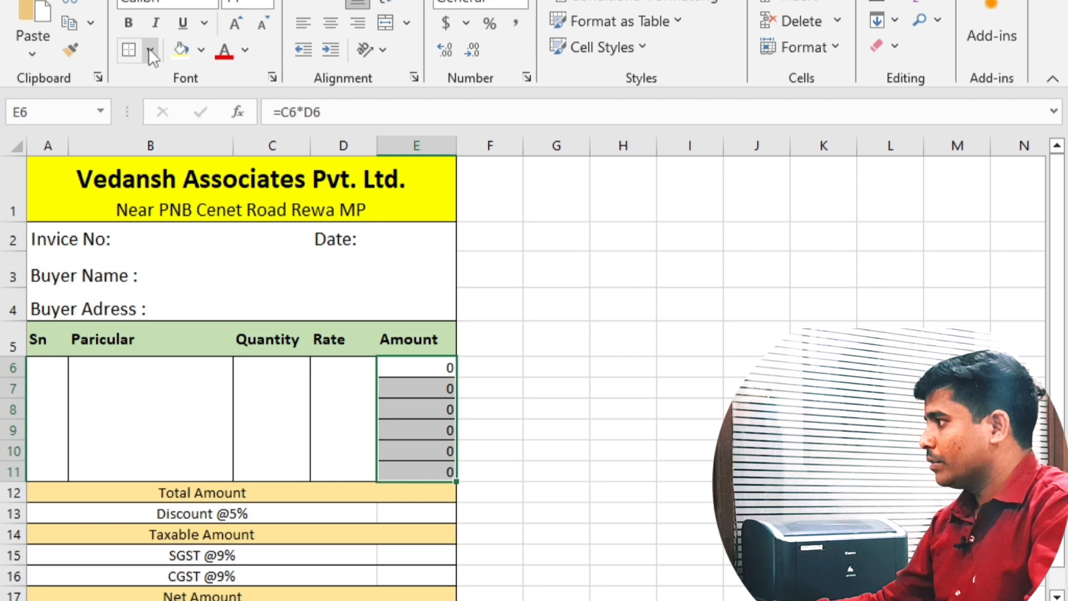
left_click(149, 48)
left_click(162, 228)
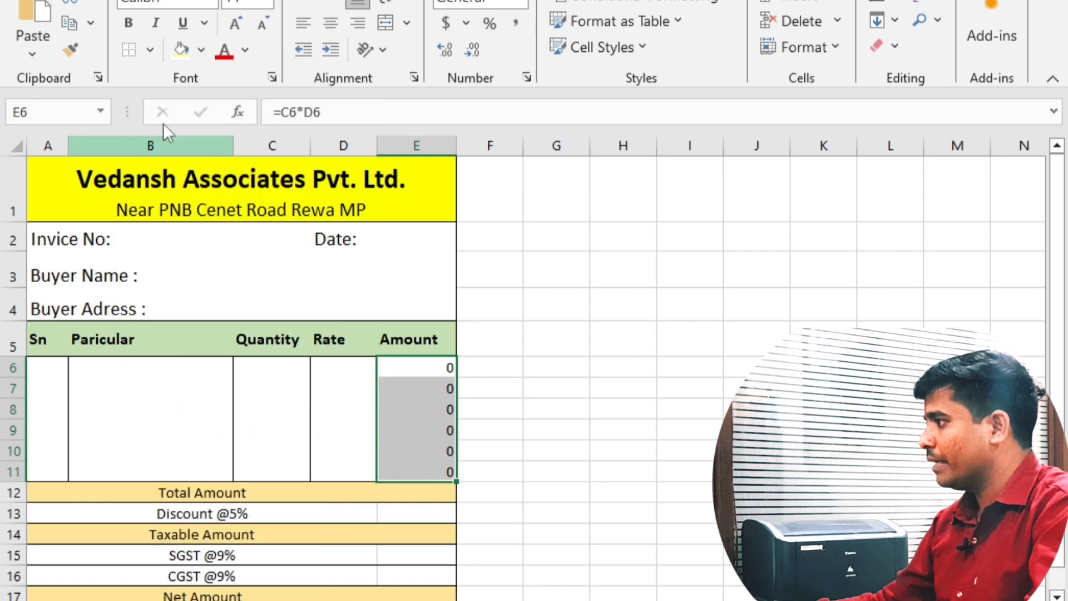
left_click(150, 49)
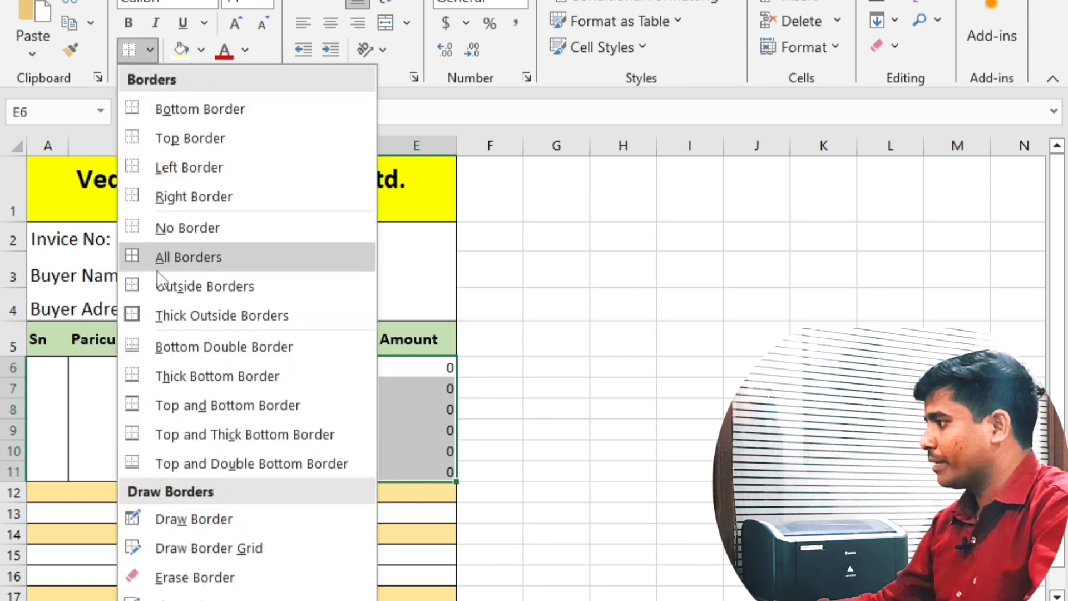
left_click(157, 286)
left_click(504, 396)
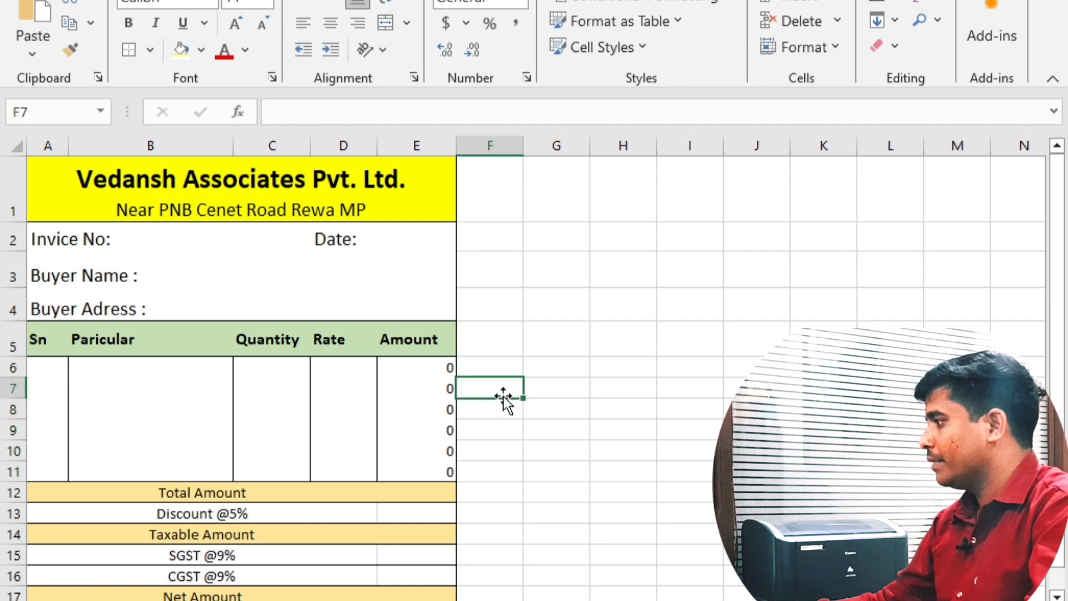
Center the Quantity, Rate and Amount cells C6:E11 horizontally.
left_click_drag(424, 374, 432, 462)
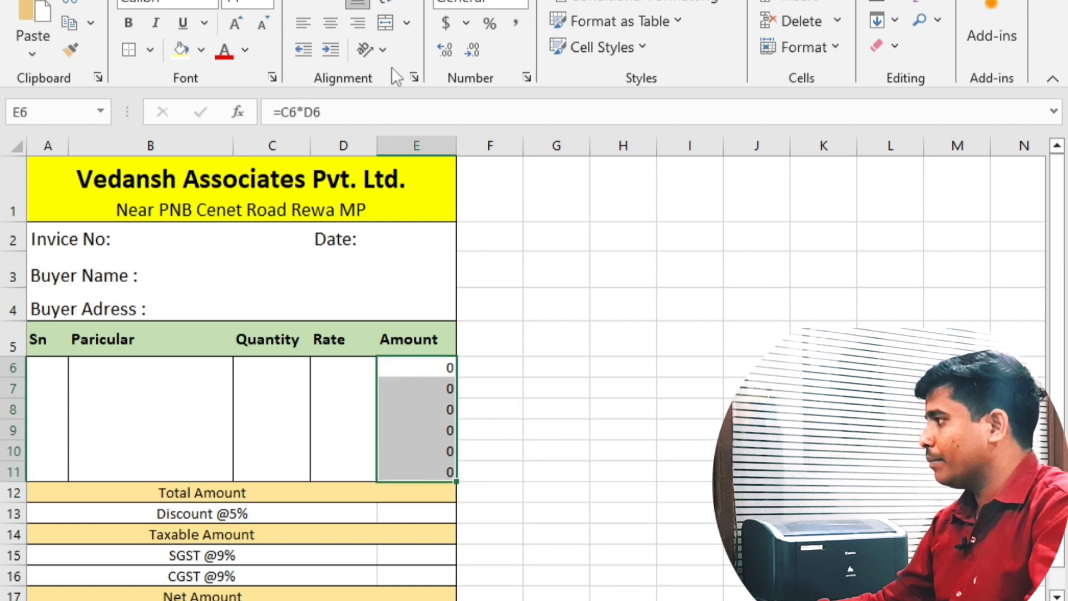
left_click_drag(280, 370, 400, 467)
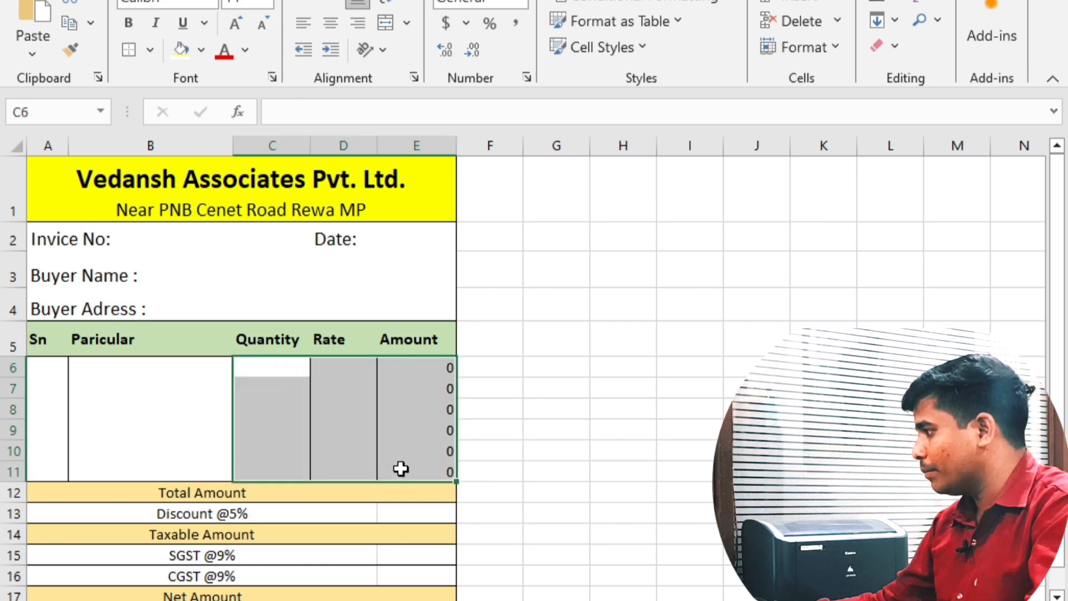
left_click(332, 23)
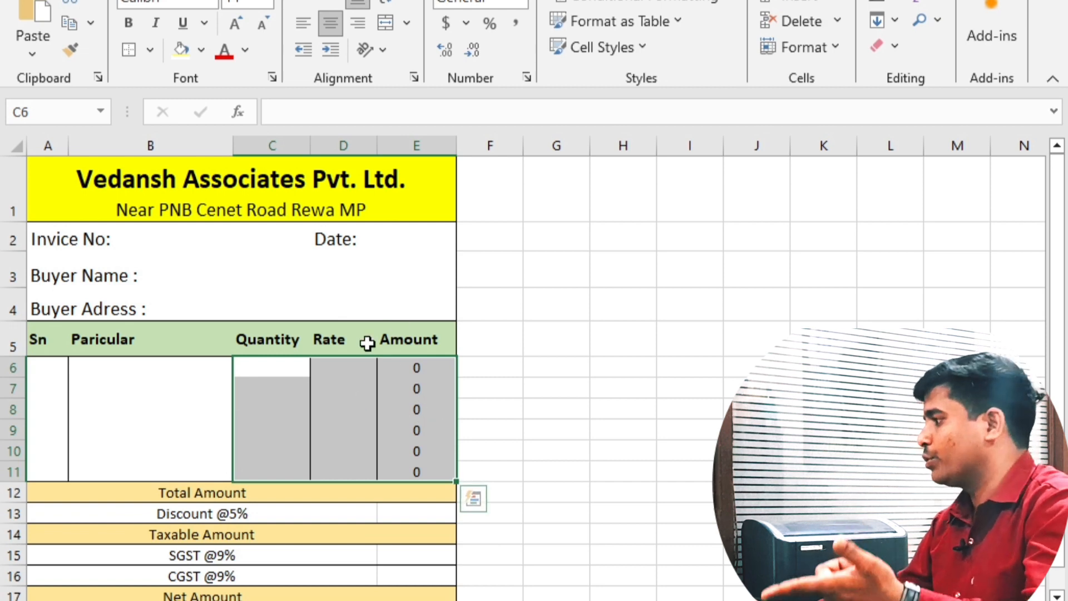
left_click(336, 366)
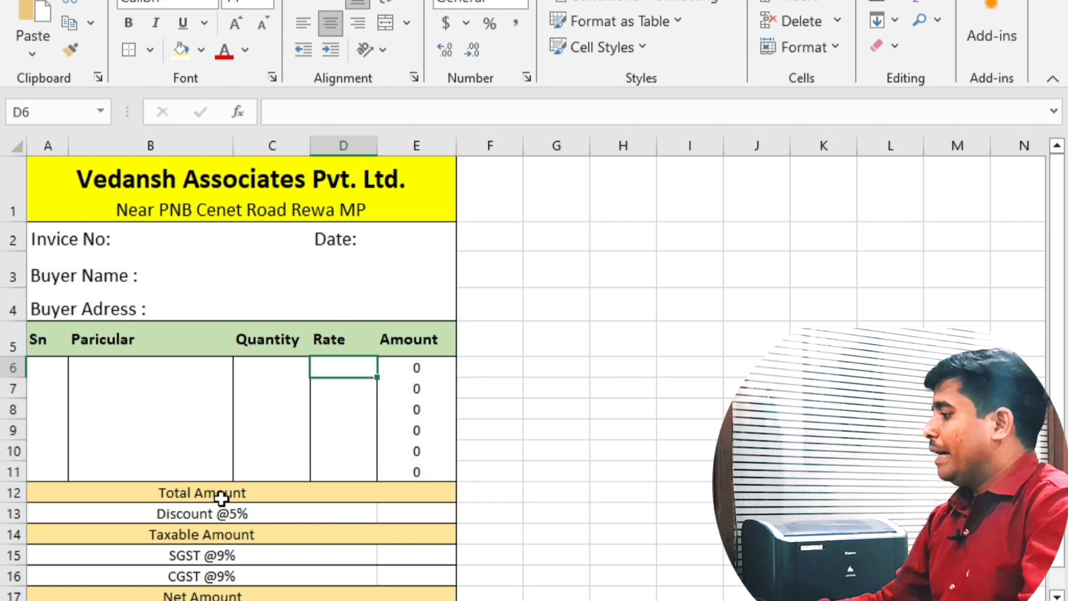
Sum Amount cells E6:E11 into Total Amount cell E12 with AutoSum and center the result horizontally.
left_click(410, 491)
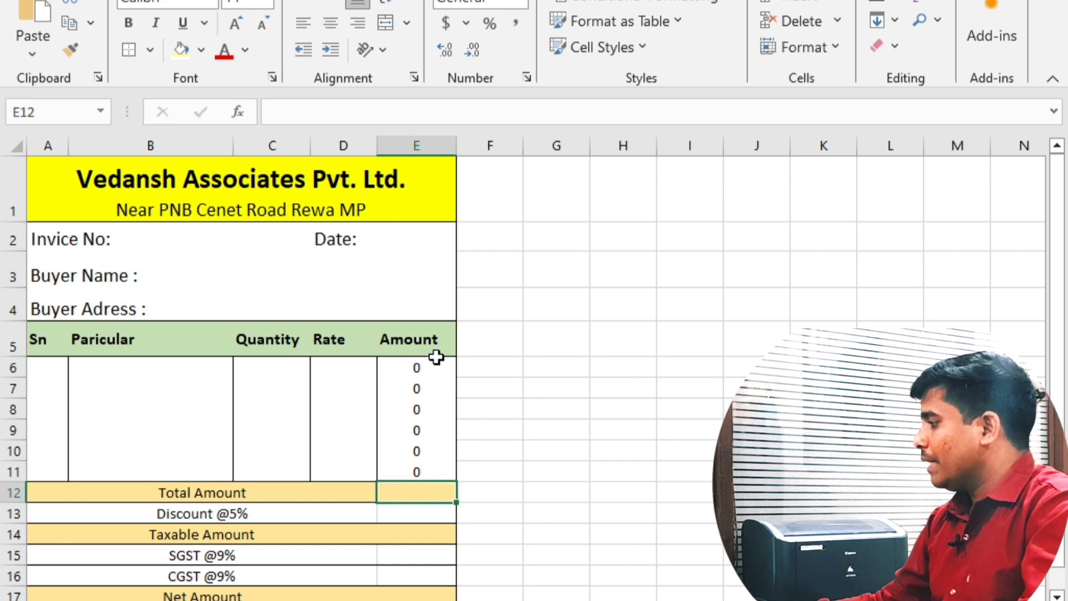
left_click_drag(423, 367, 412, 491)
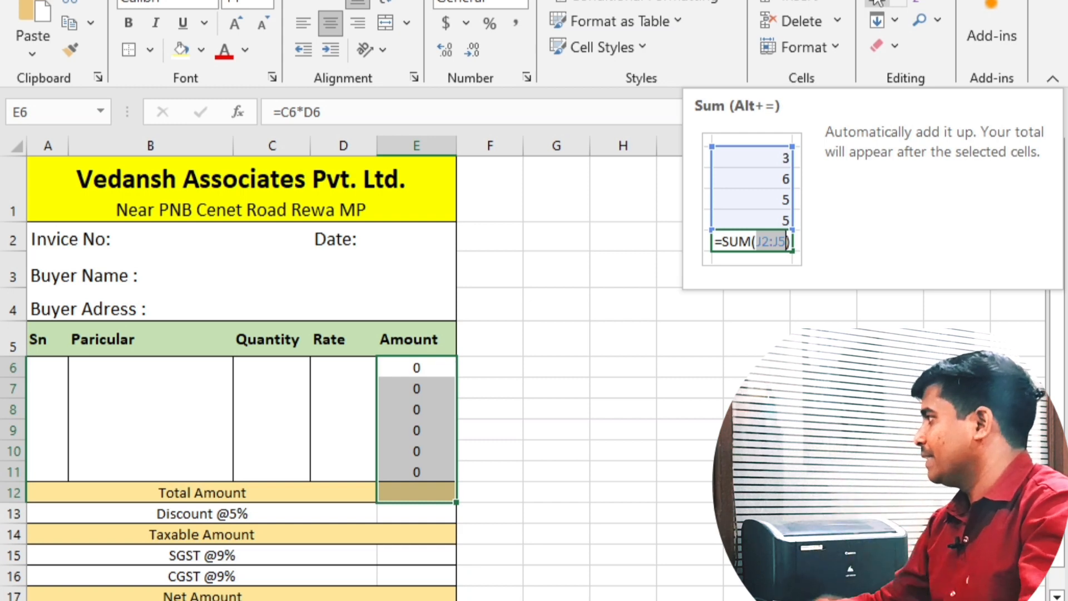
left_click(878, 11)
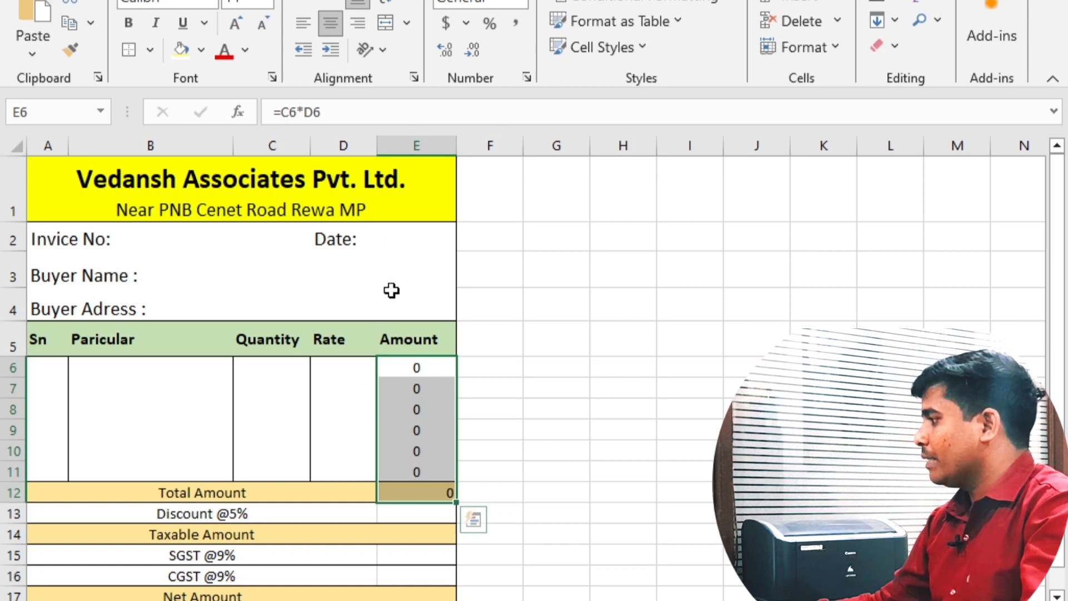
left_click(325, 23)
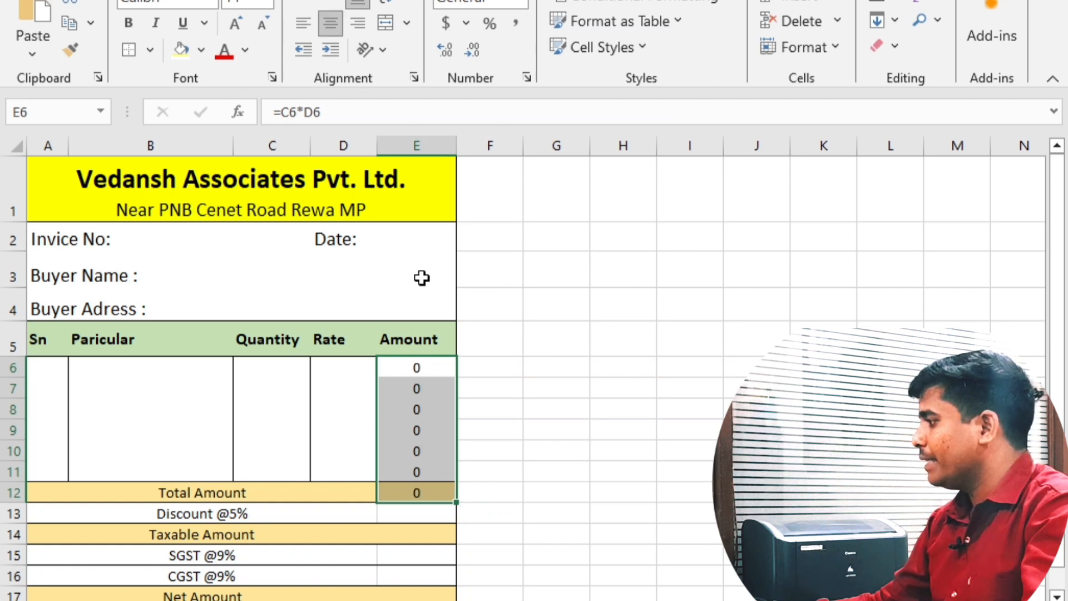
Enter the formula =E12*5% in Discount cell E13 to take 5% of the total amount.
left_click_drag(409, 514, 413, 586)
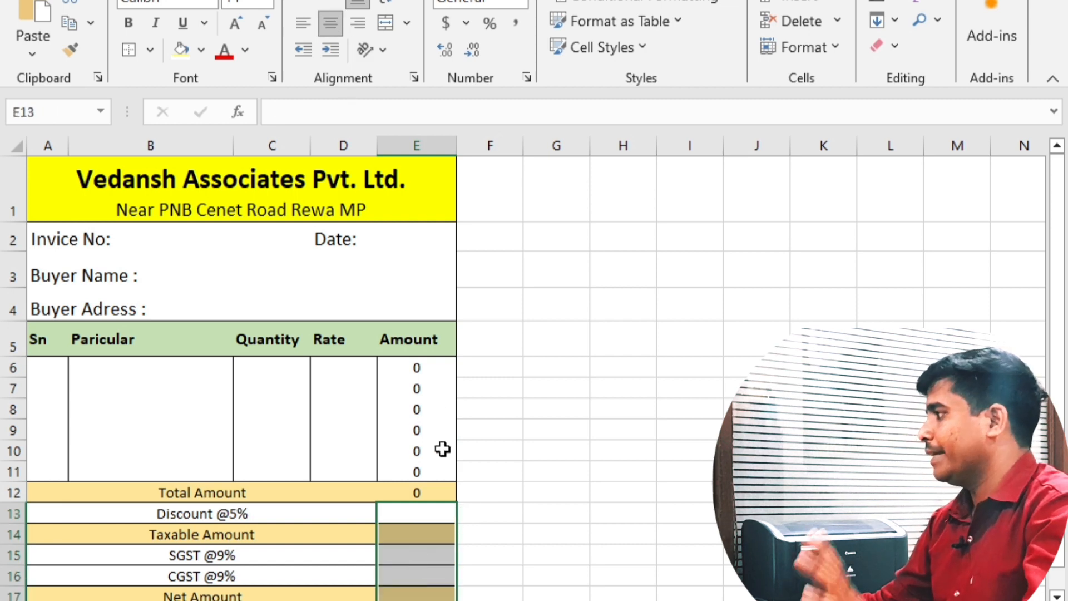
left_click(399, 515)
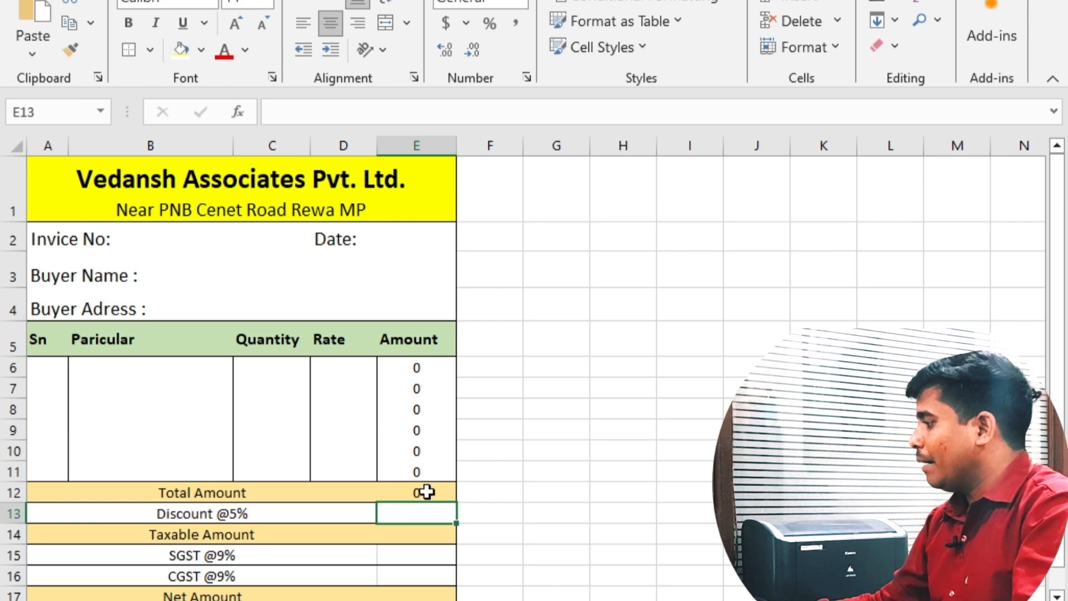
left_click(426, 492)
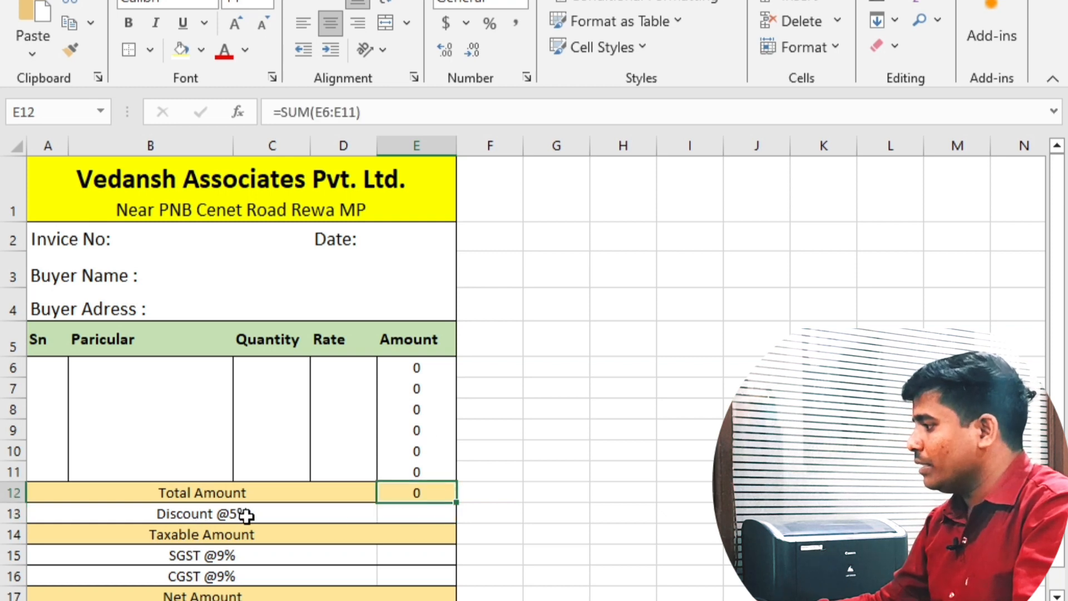
left_click(413, 513)
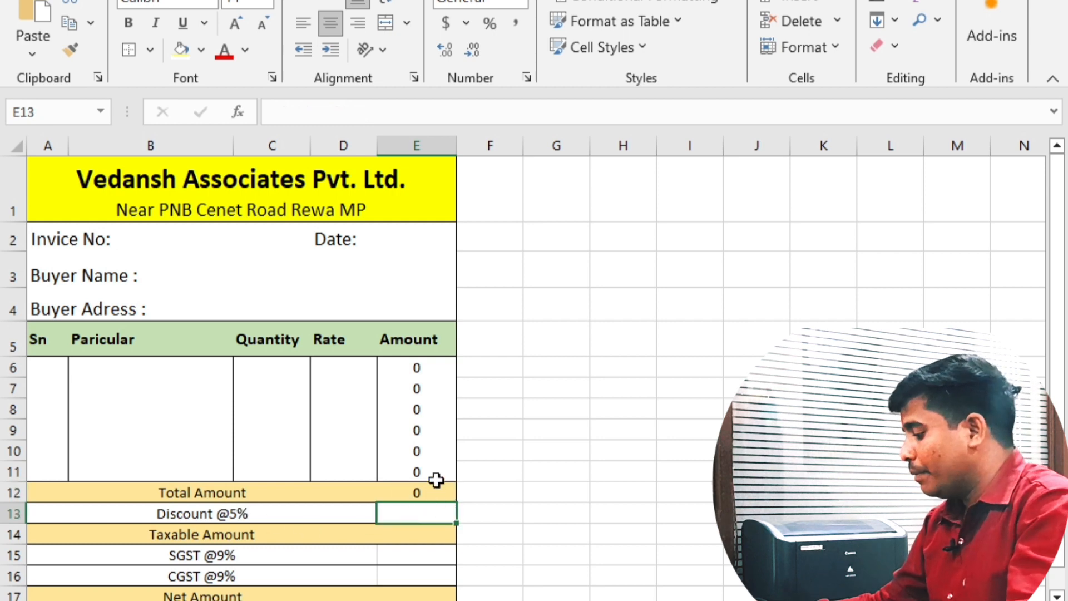
type("=")
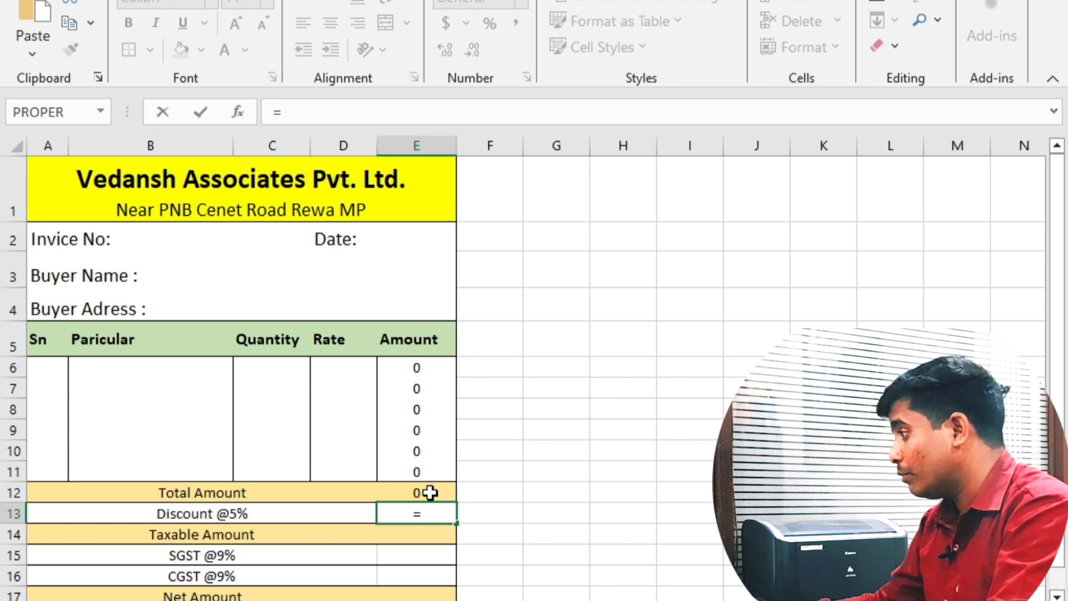
left_click(424, 493)
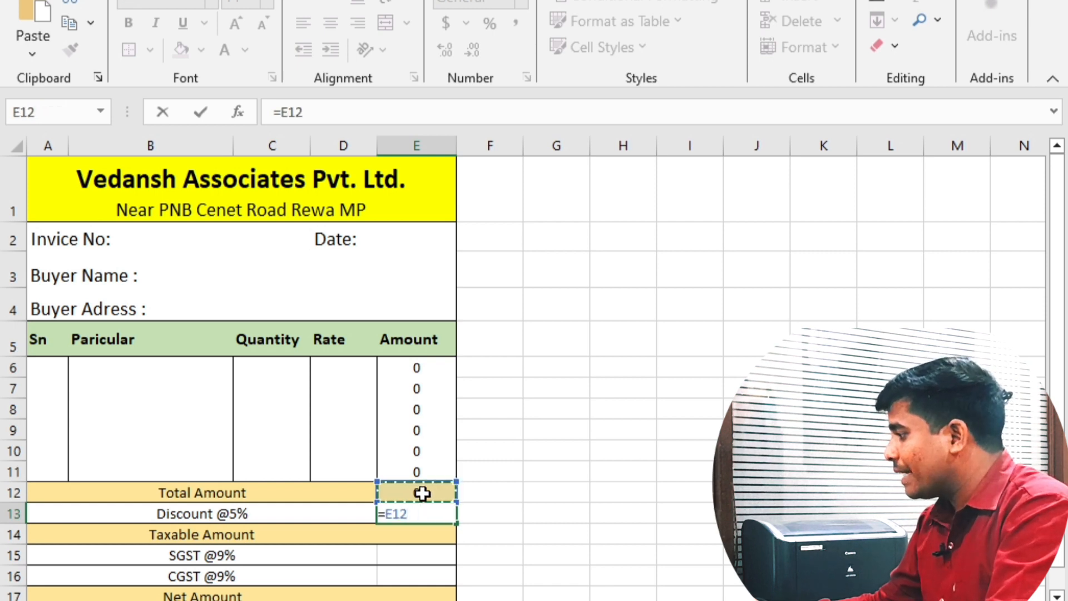
type("*")
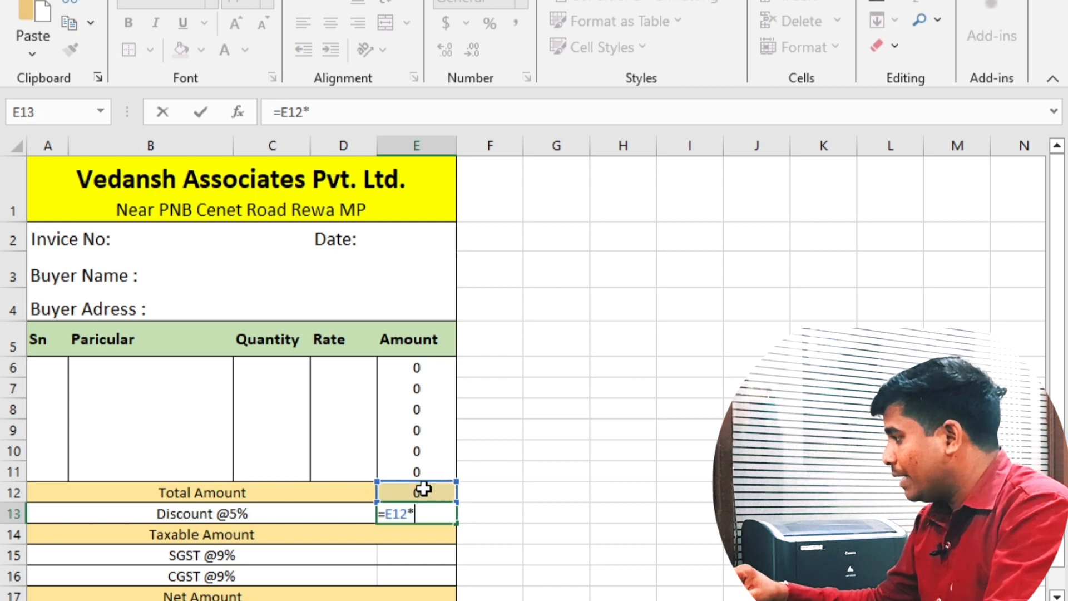
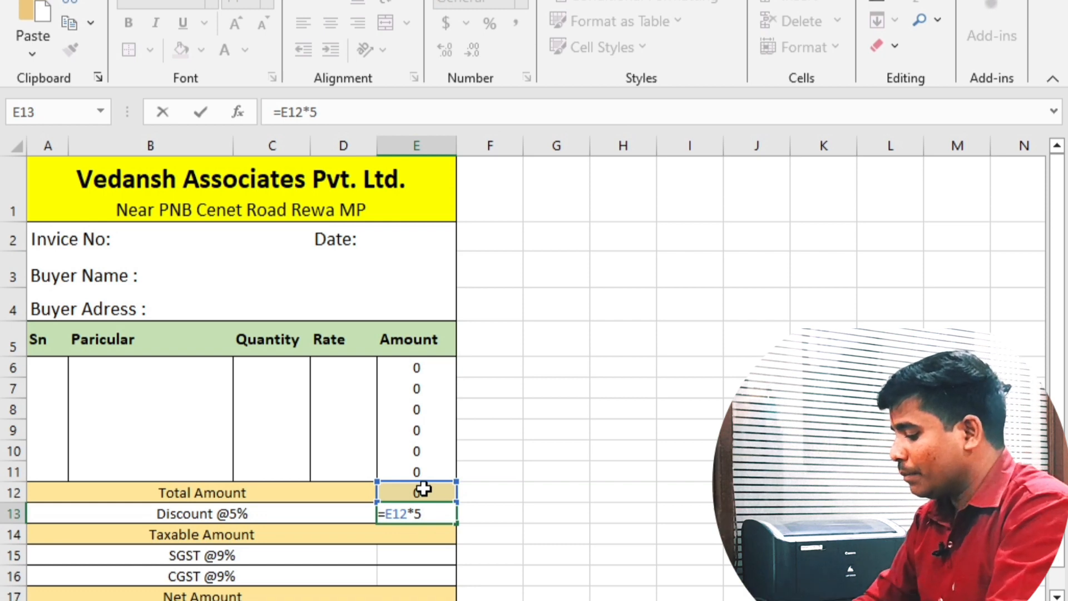
type("%")
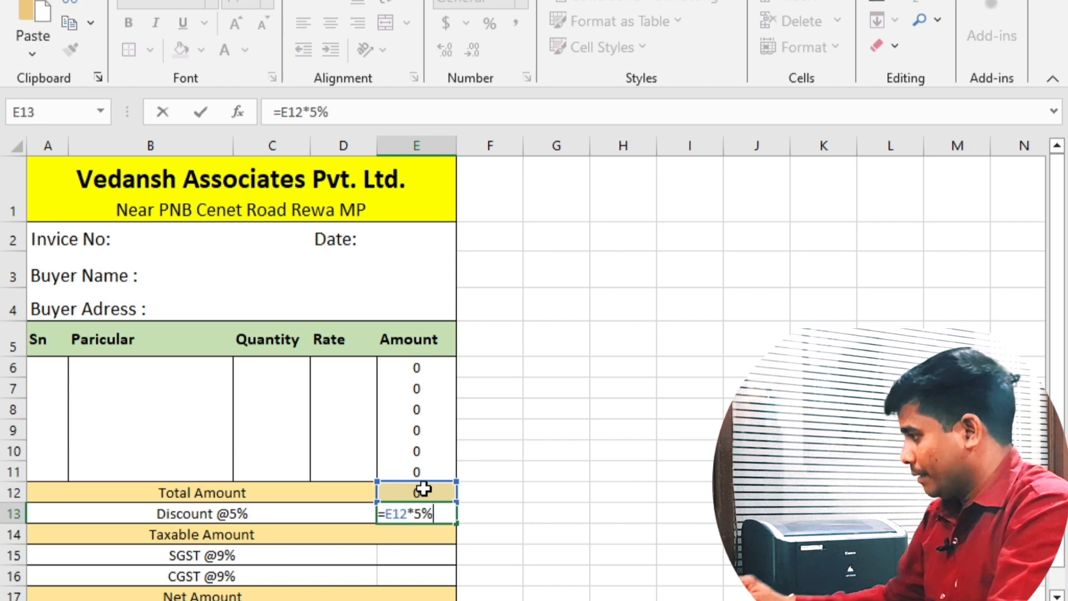
key("Return")
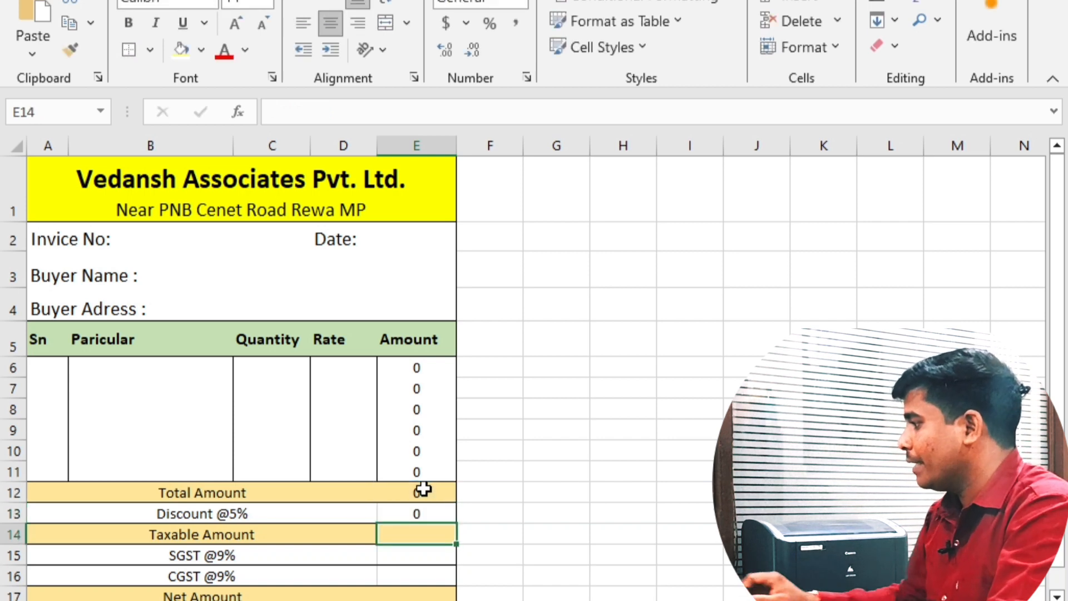
left_click(421, 512)
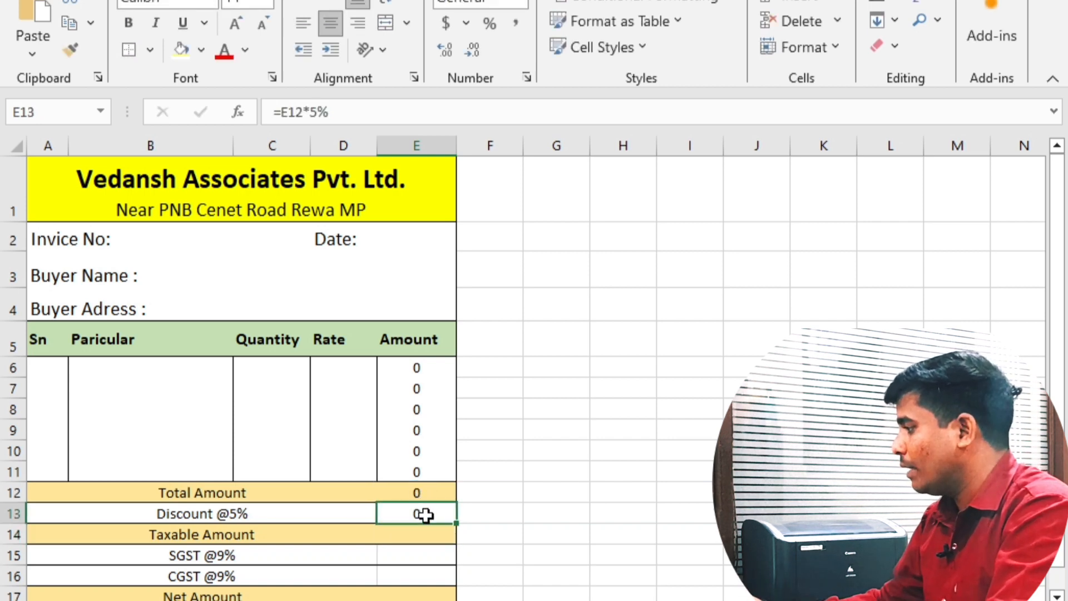
Enter the formula =E12-E13 in Taxable Amount cell E14 to subtract the discount from the total.
left_click(396, 535)
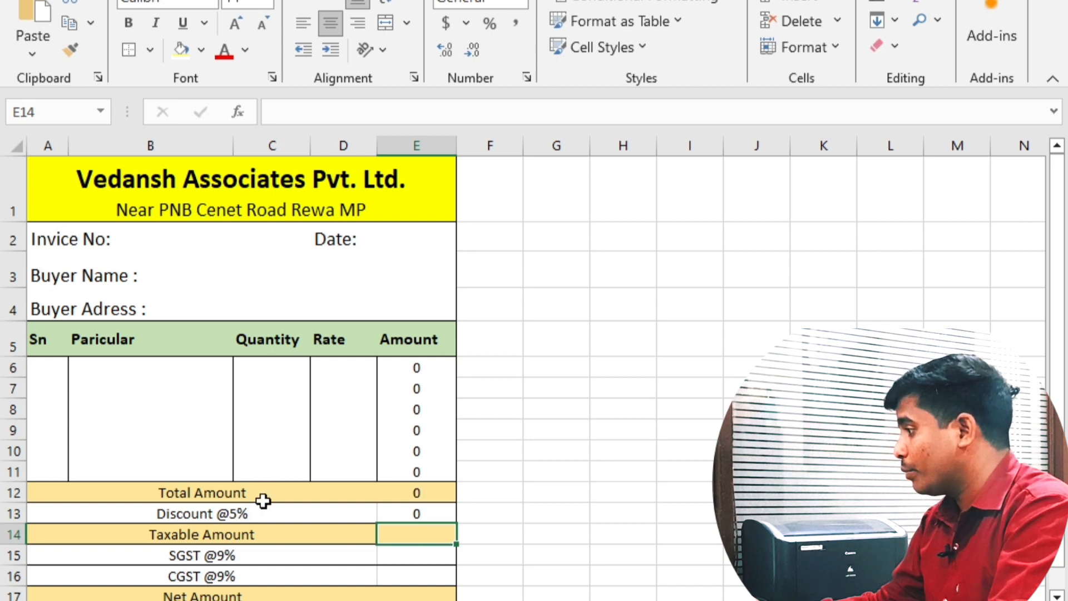
left_click(297, 492)
left_click(412, 494)
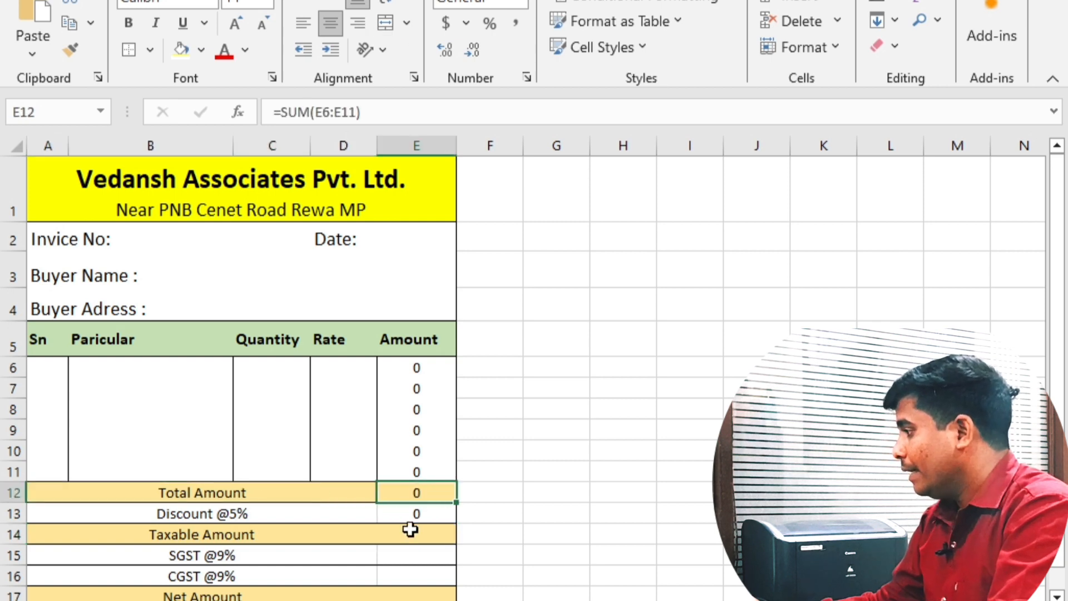
left_click(415, 517)
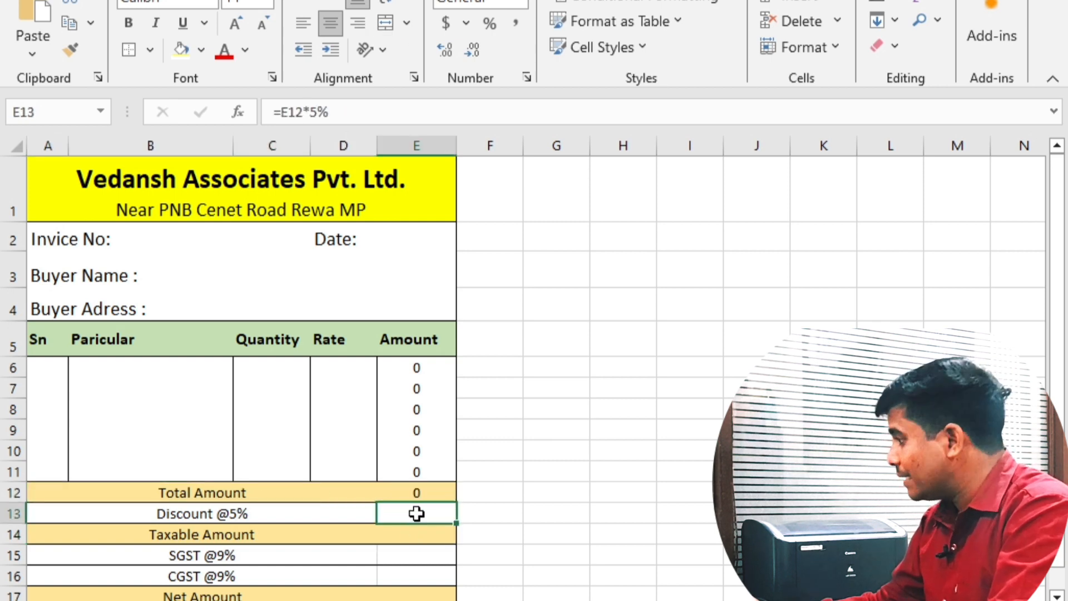
left_click(406, 534)
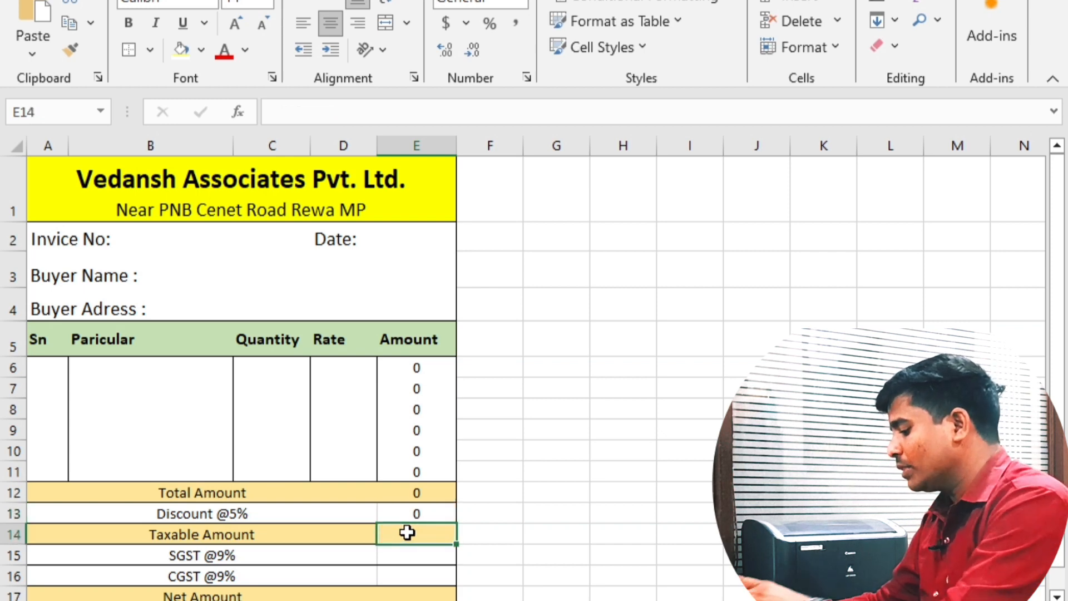
type("=")
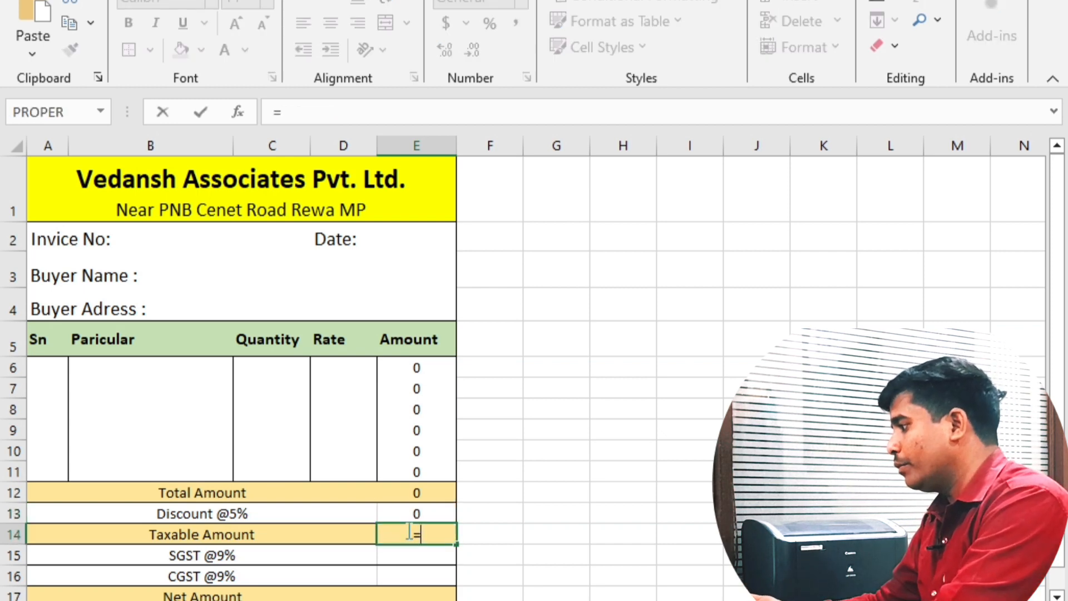
left_click(418, 493)
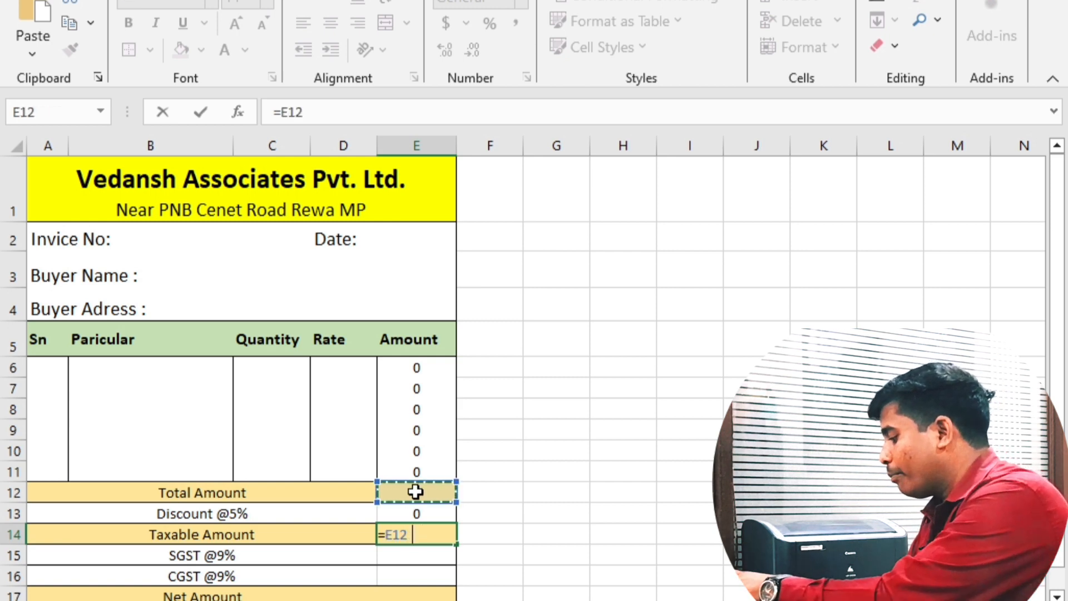
type("-")
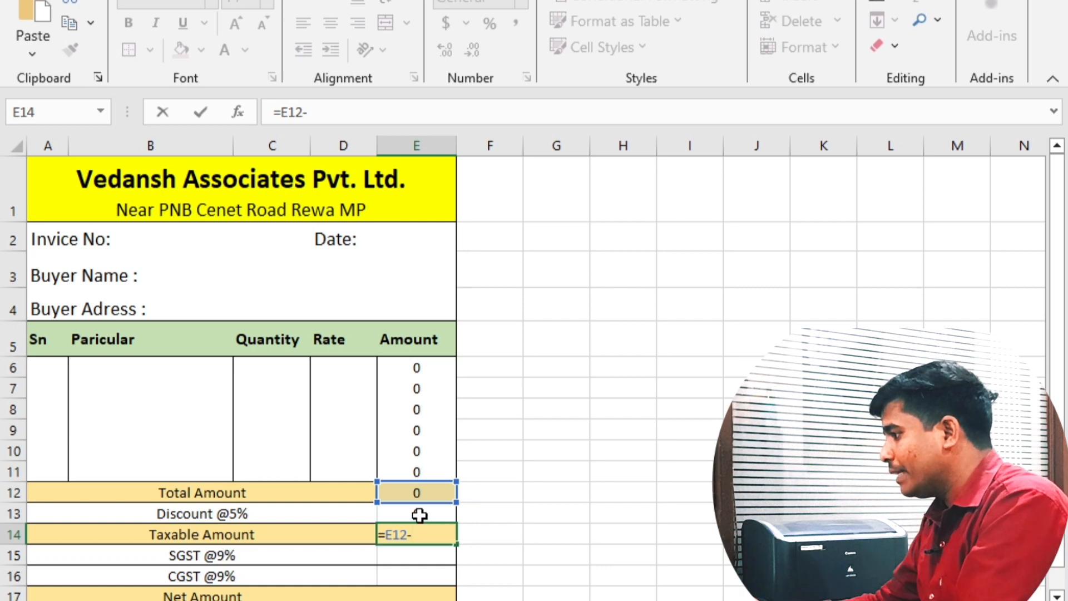
left_click(420, 515)
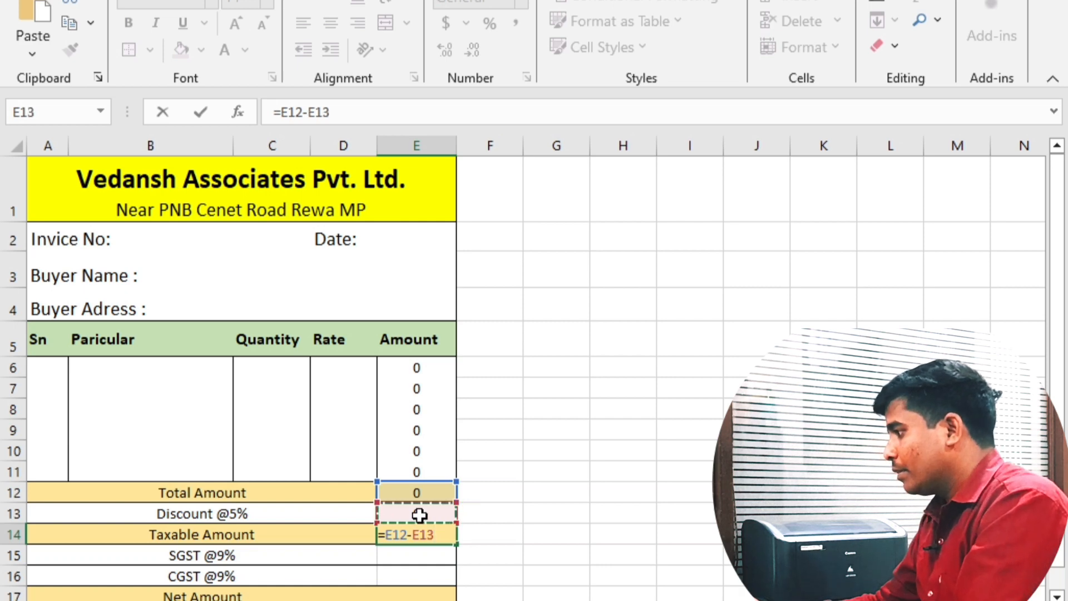
key("Return")
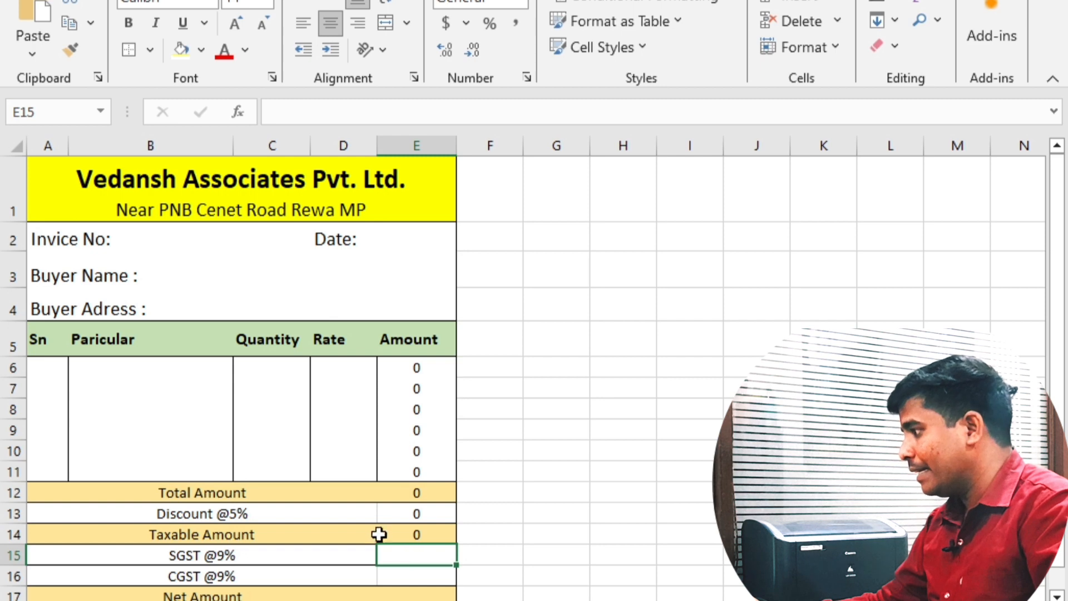
left_click(410, 533)
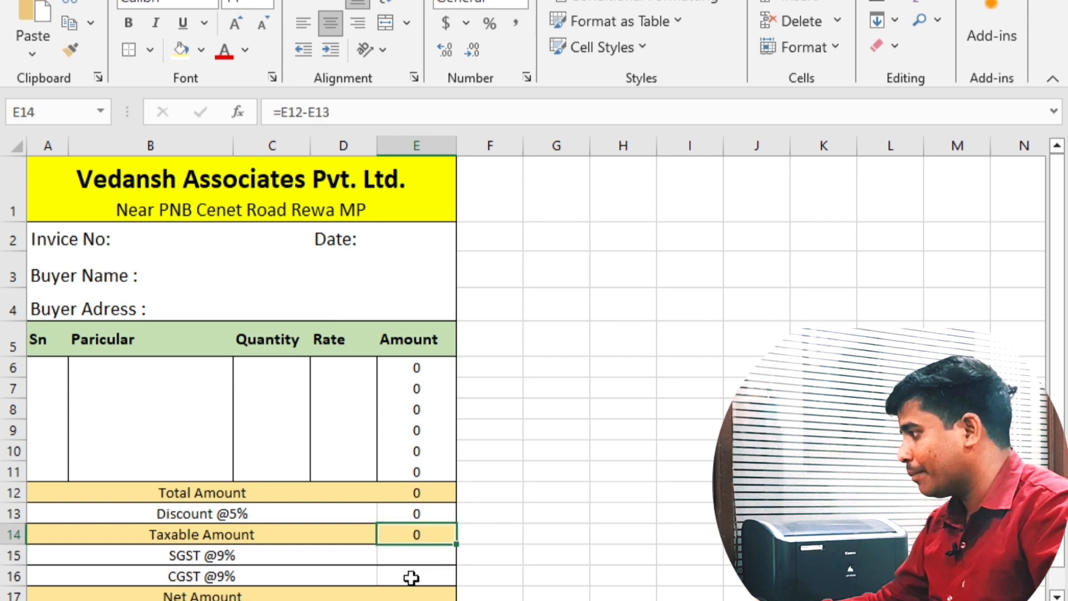
Enter the formula =E14*9% in SGST cell E15 to calculate the tax on the taxable amount.
left_click(418, 553)
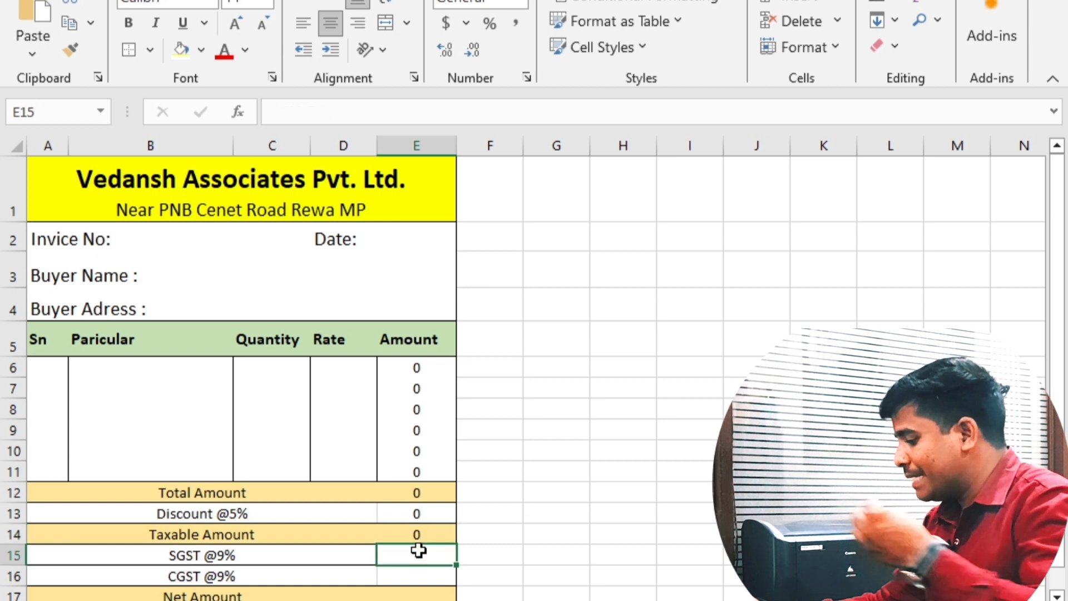
type("=")
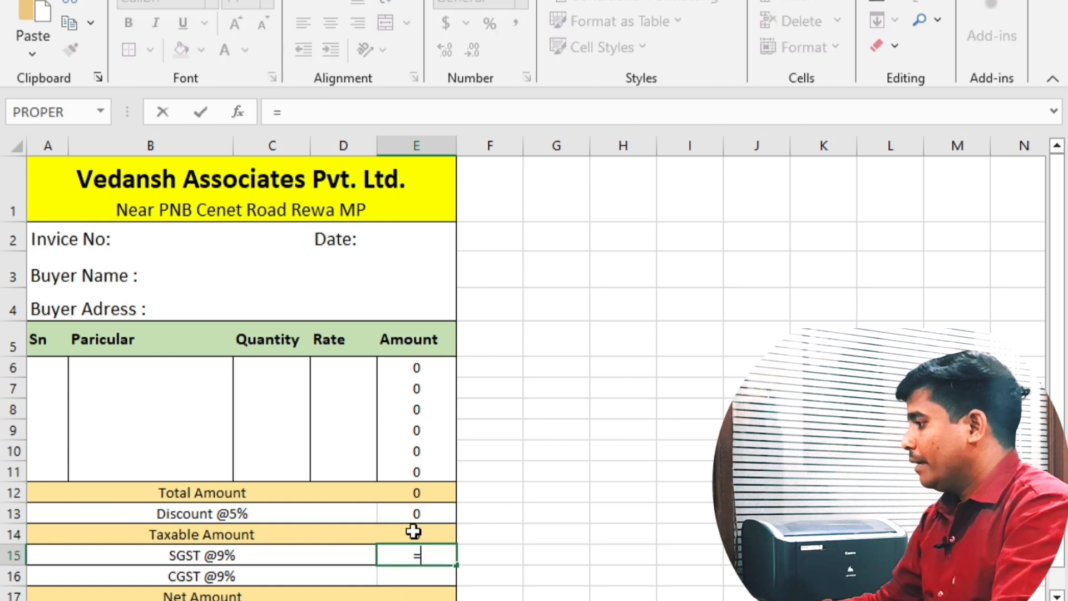
left_click(417, 535)
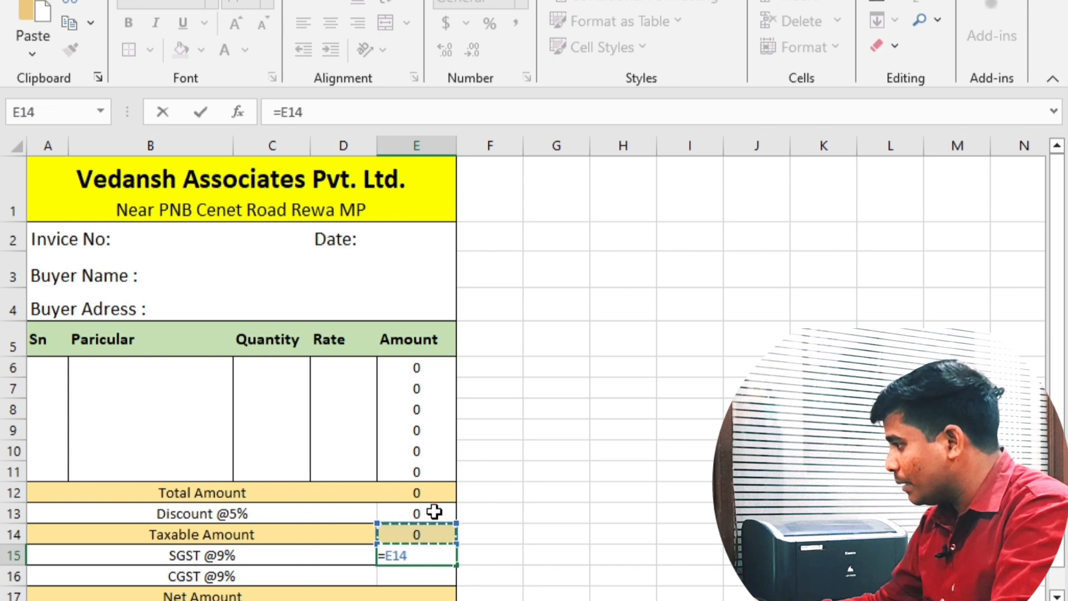
type("*")
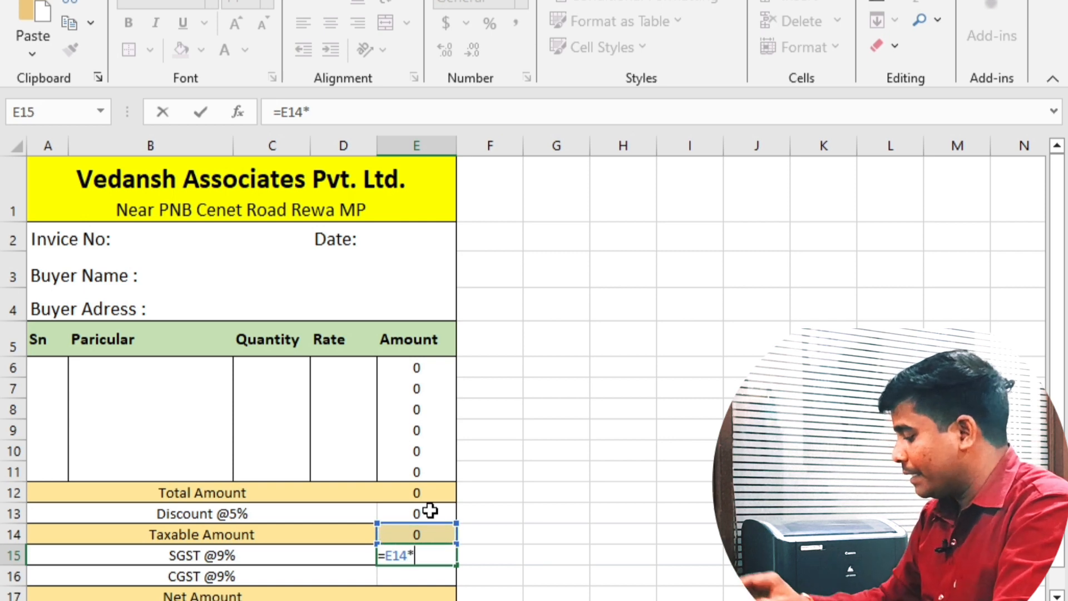
type("9%")
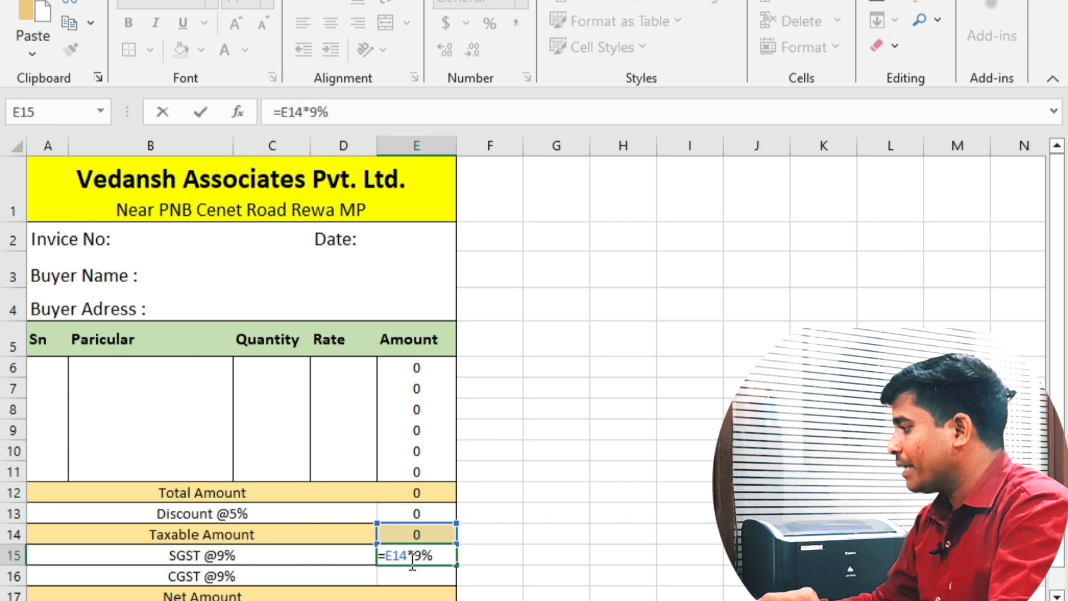
key("Return")
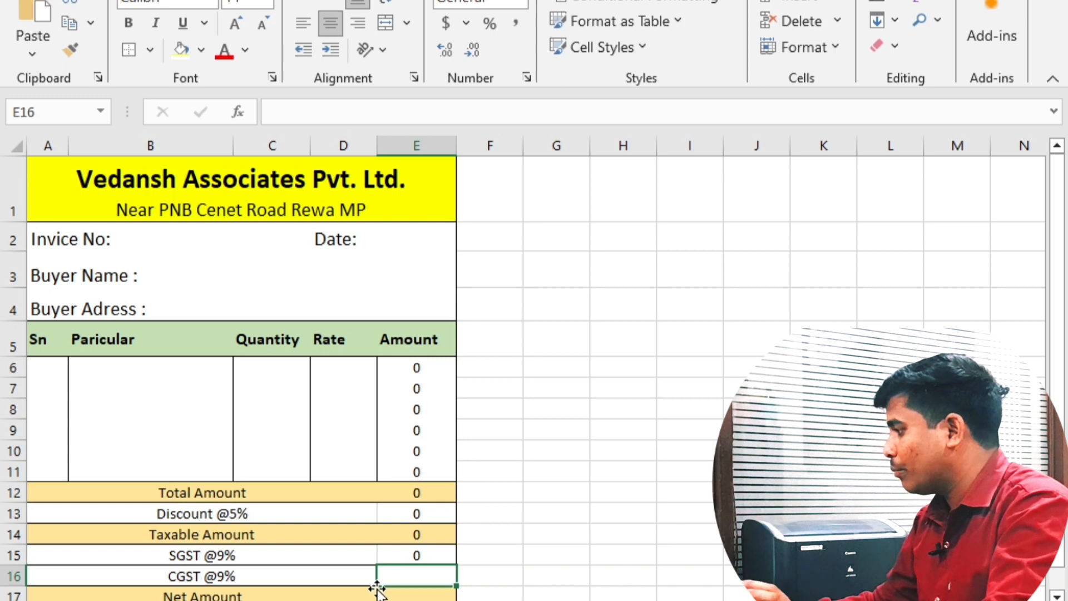
Enter the formula =E14*9% in CGST cell E16 to calculate the tax on the taxable amount.
type("=")
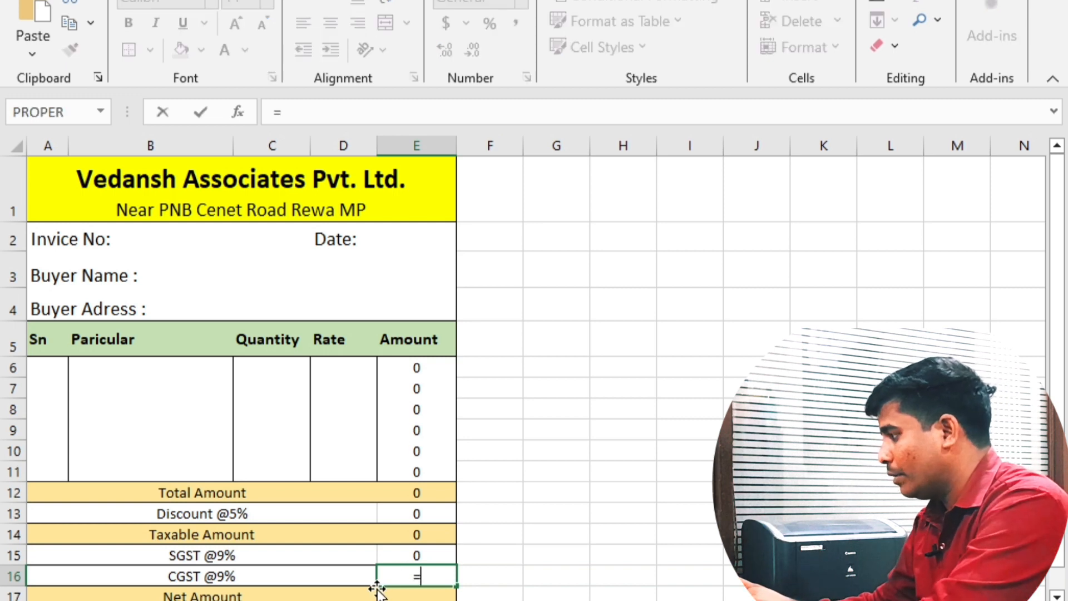
left_click(424, 532)
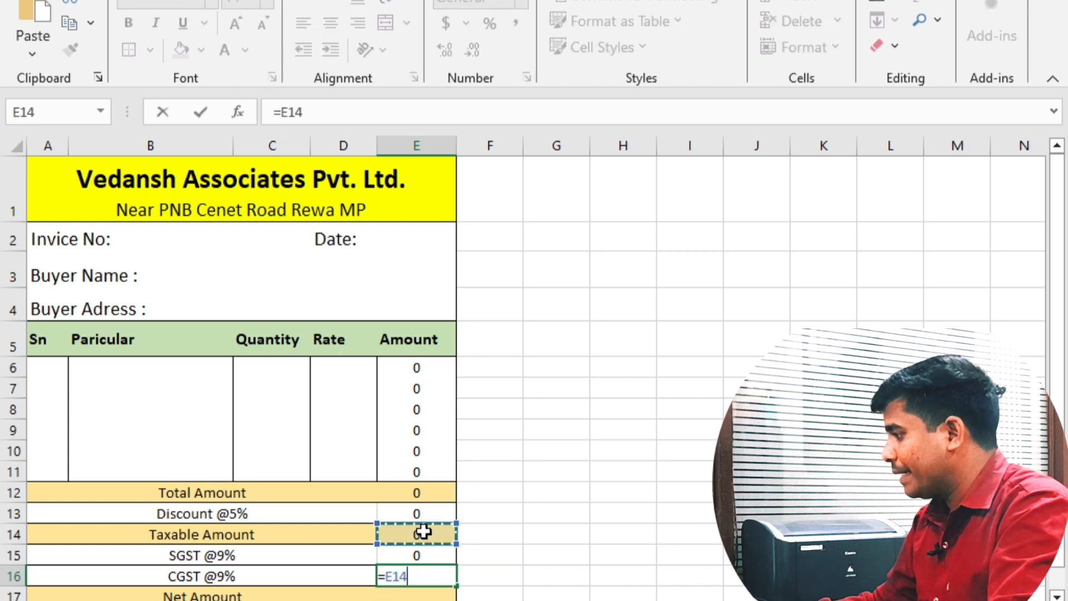
type("*")
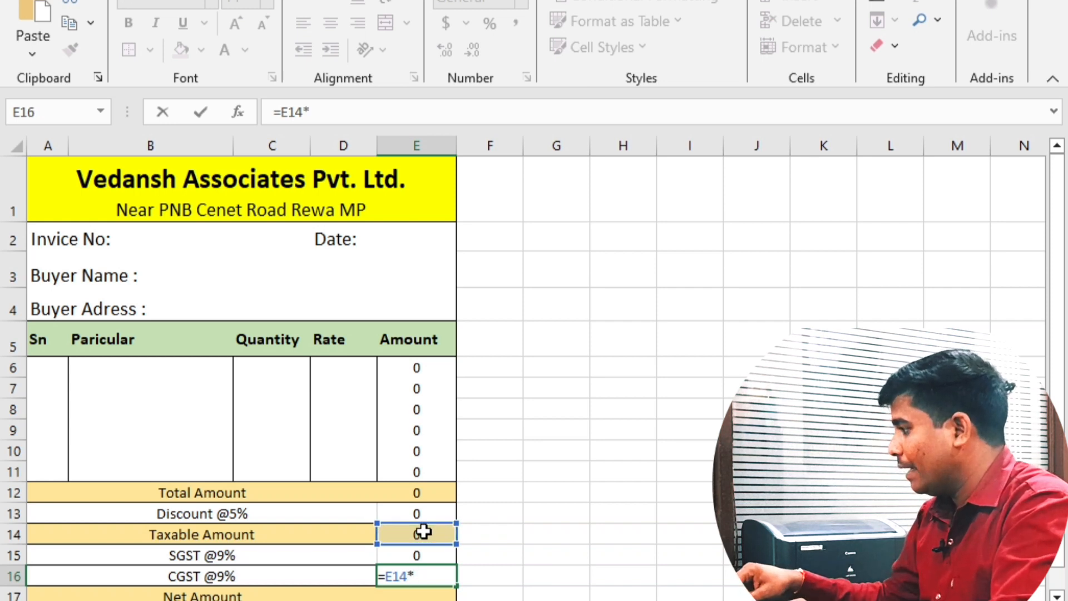
type("9")
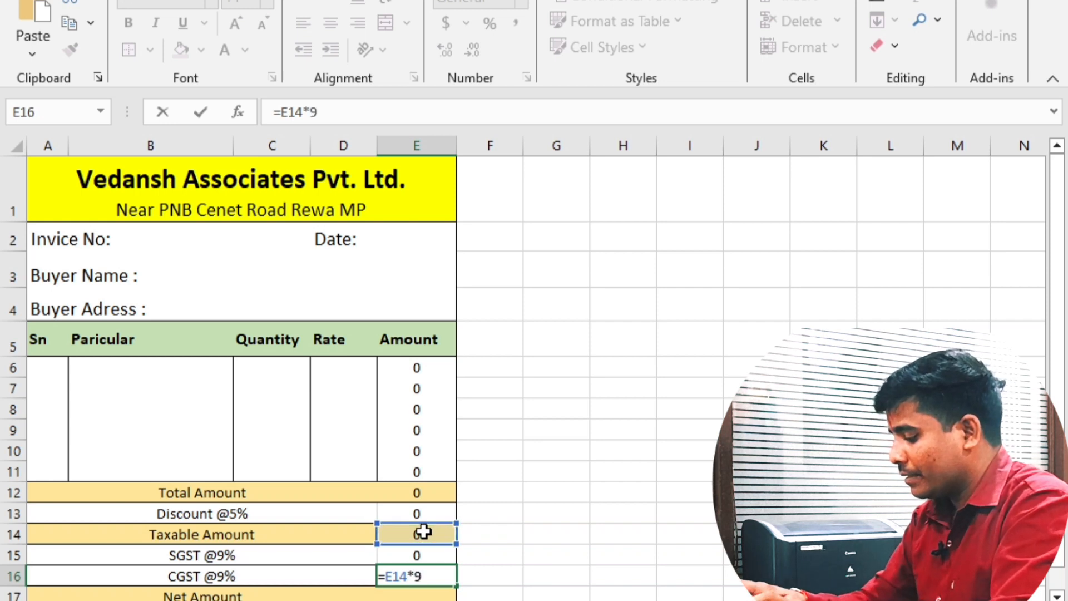
type("%")
key("Return")
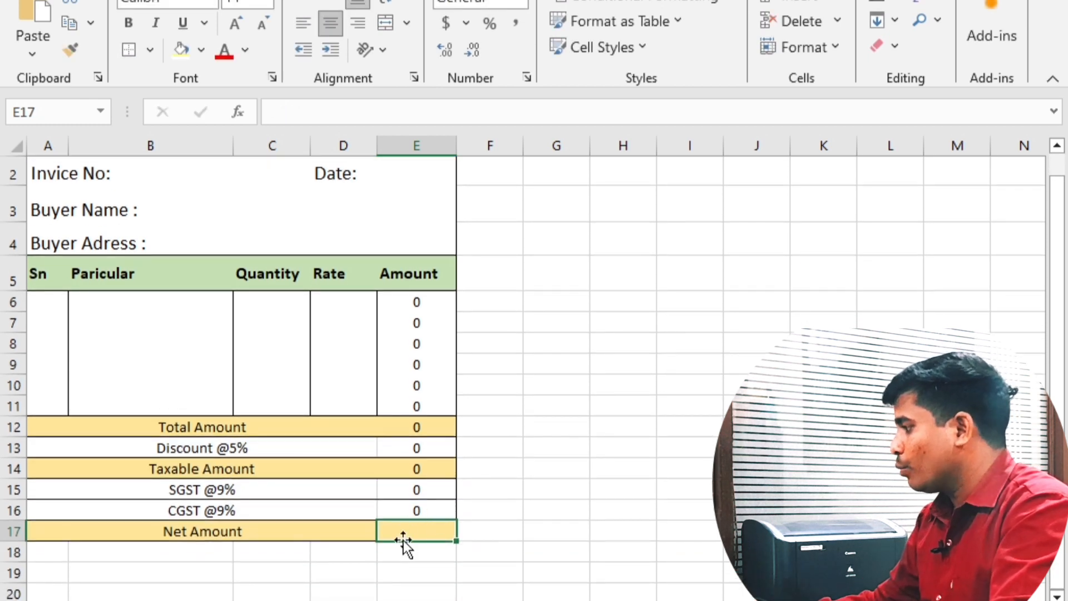
Enter the formula =SUM(E14:E16) in Net Amount cell E17 to add the taxable amount, SGST and CGST.
left_click(404, 470)
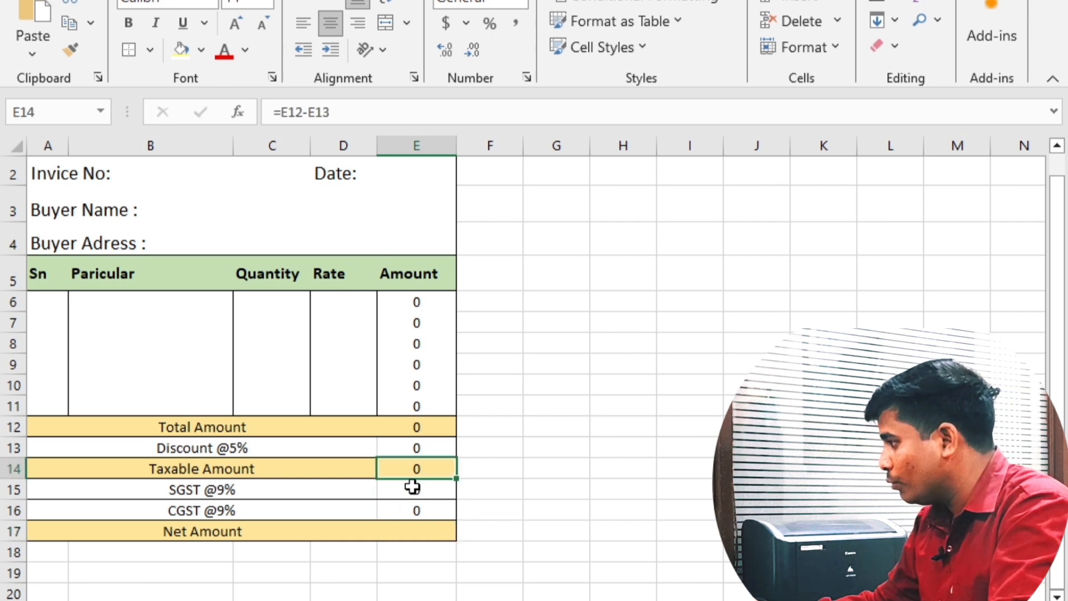
left_click(406, 531)
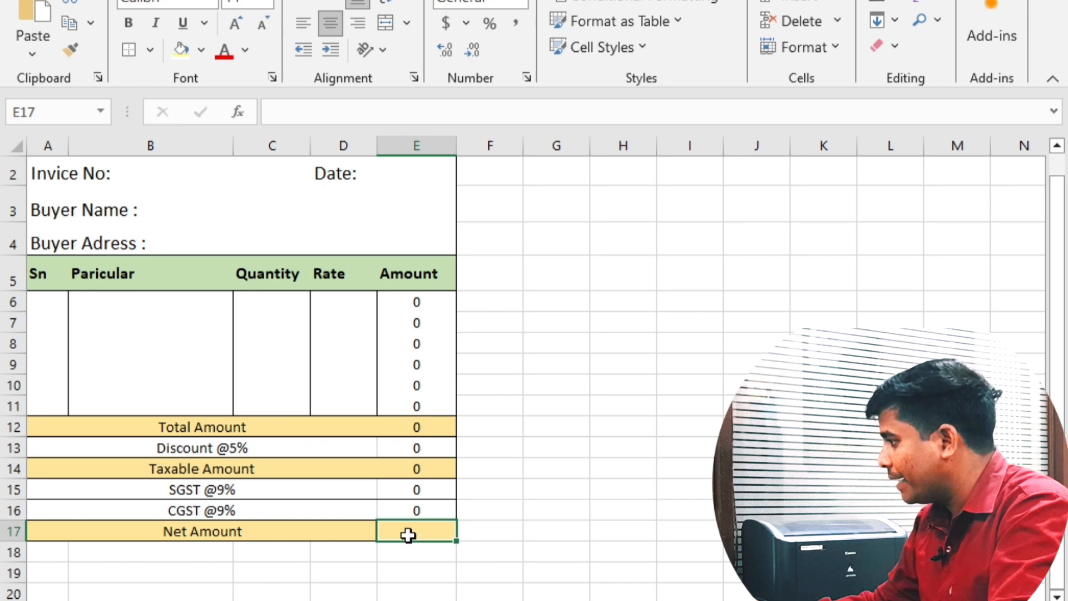
type("=")
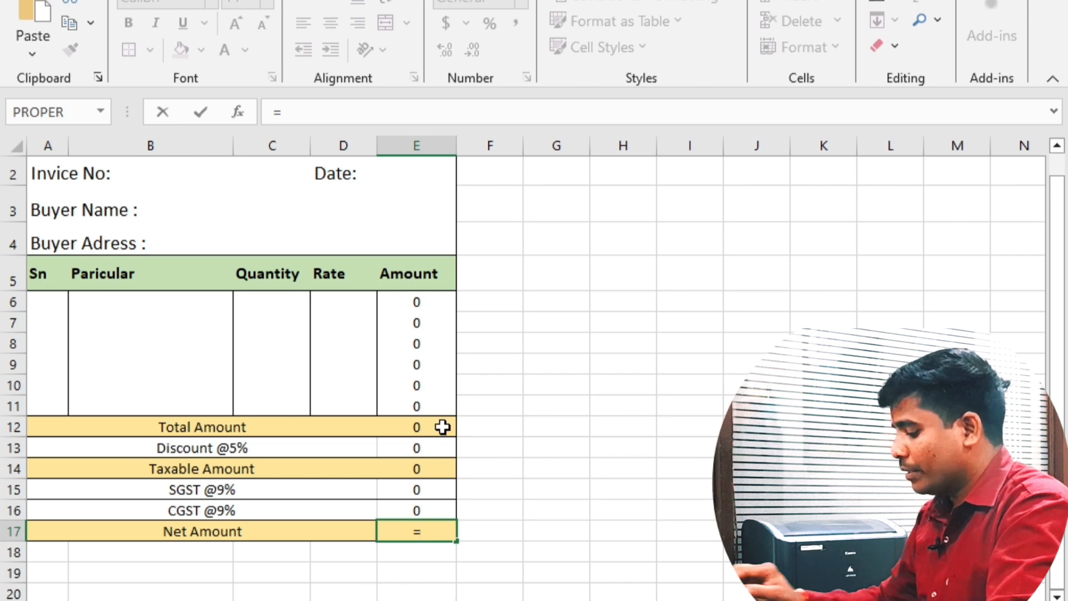
type("sum(")
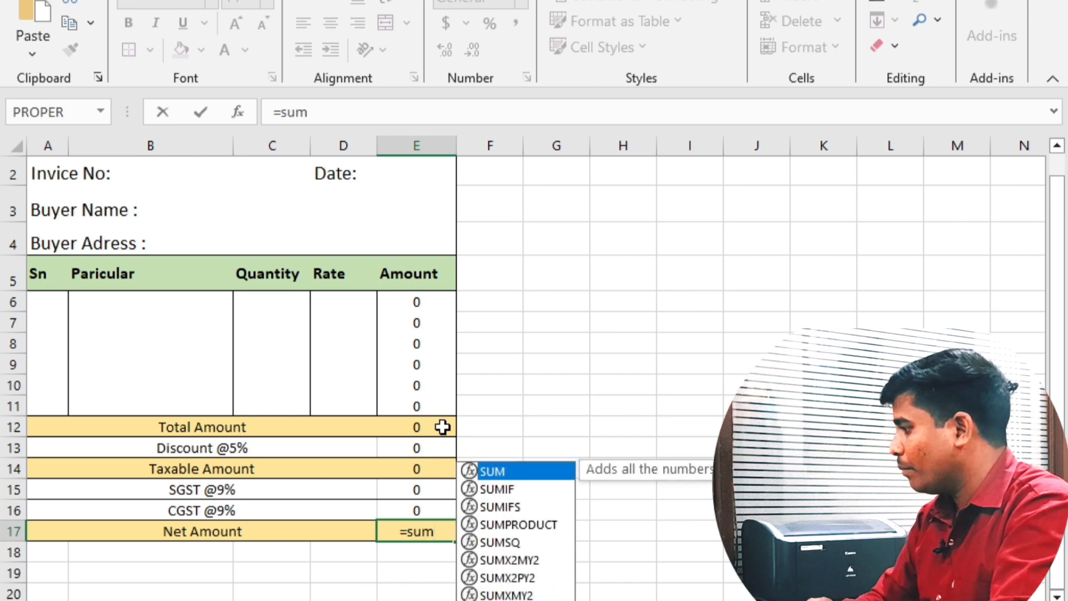
left_click(431, 468)
left_click_drag(432, 468, 420, 508)
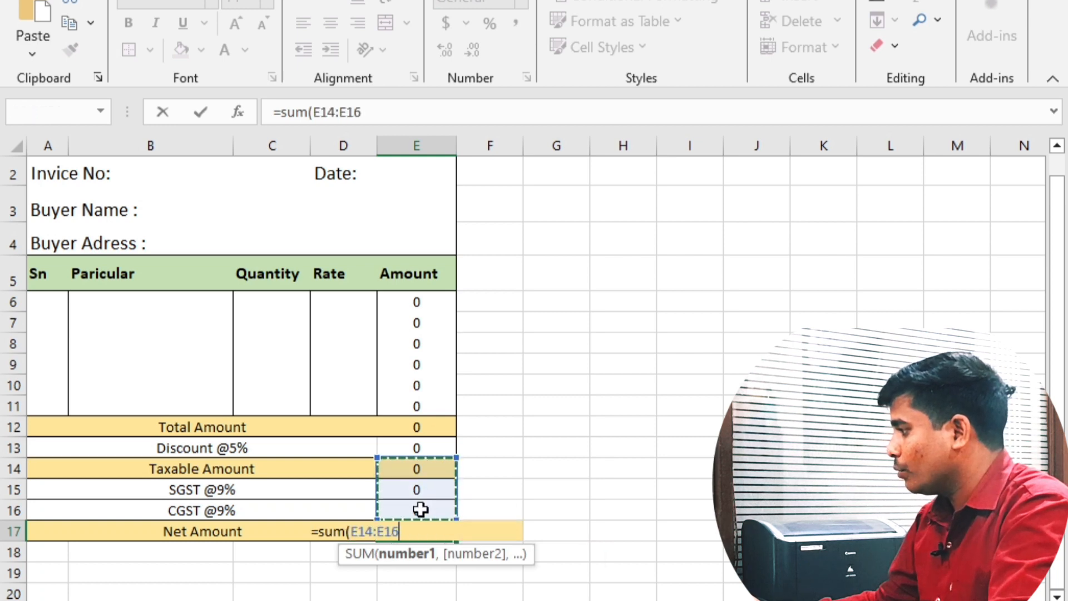
type(")")
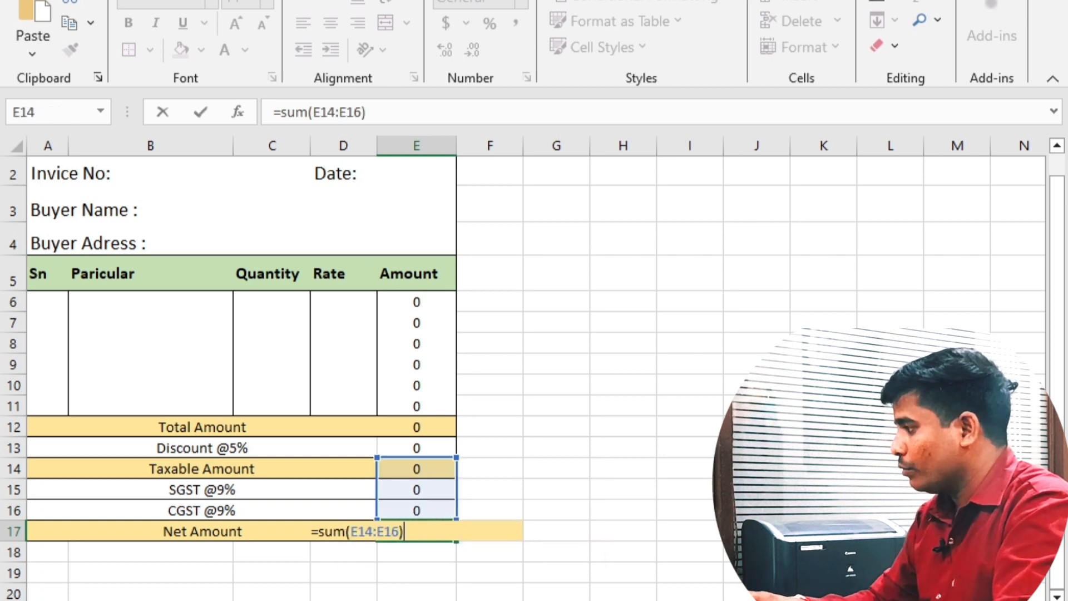
key("Return")
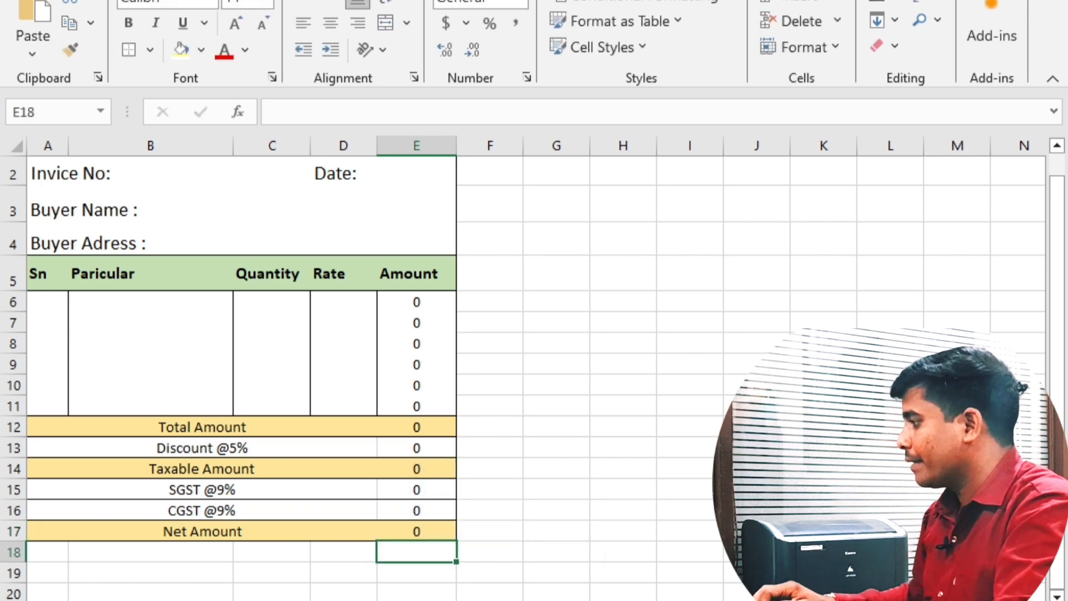
left_click(414, 533)
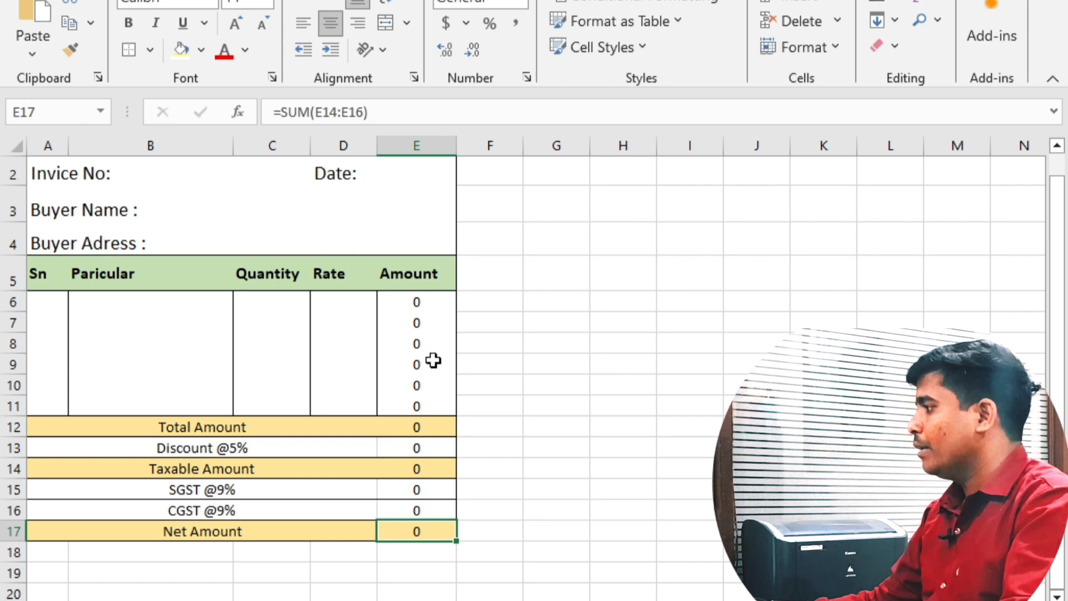
Add the invoice number 280 after the "Invice No:" label in cell A2.
scroll(412, 392, "up", 1)
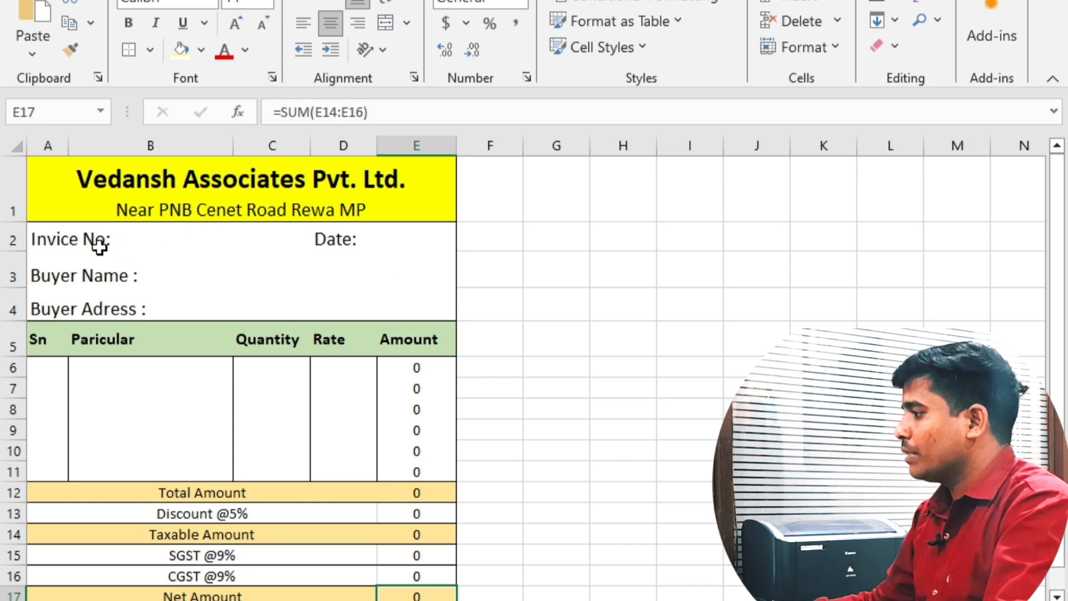
double_click(123, 241)
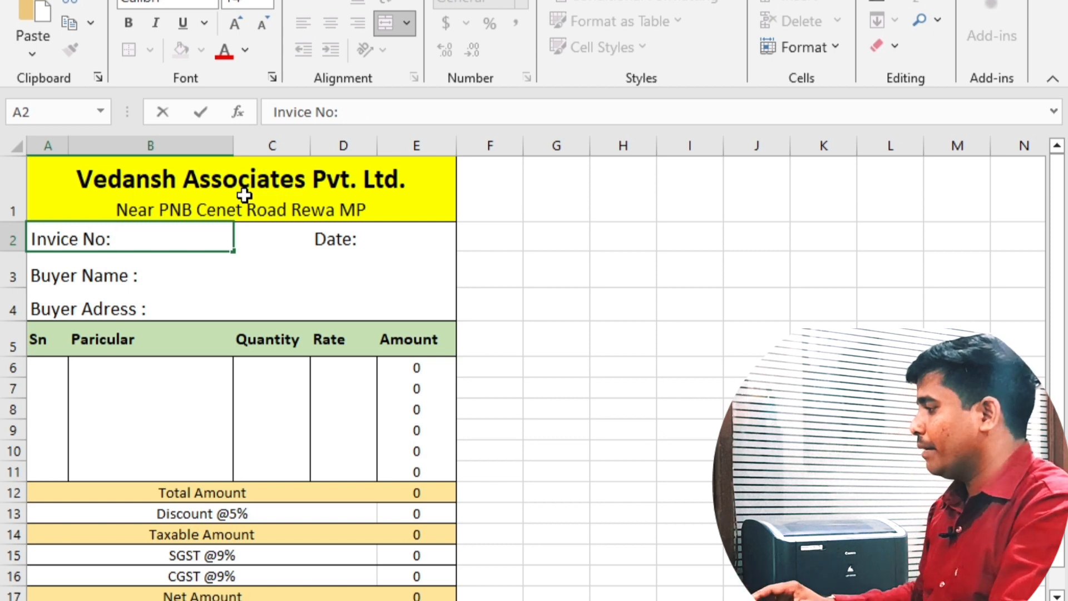
type("280")
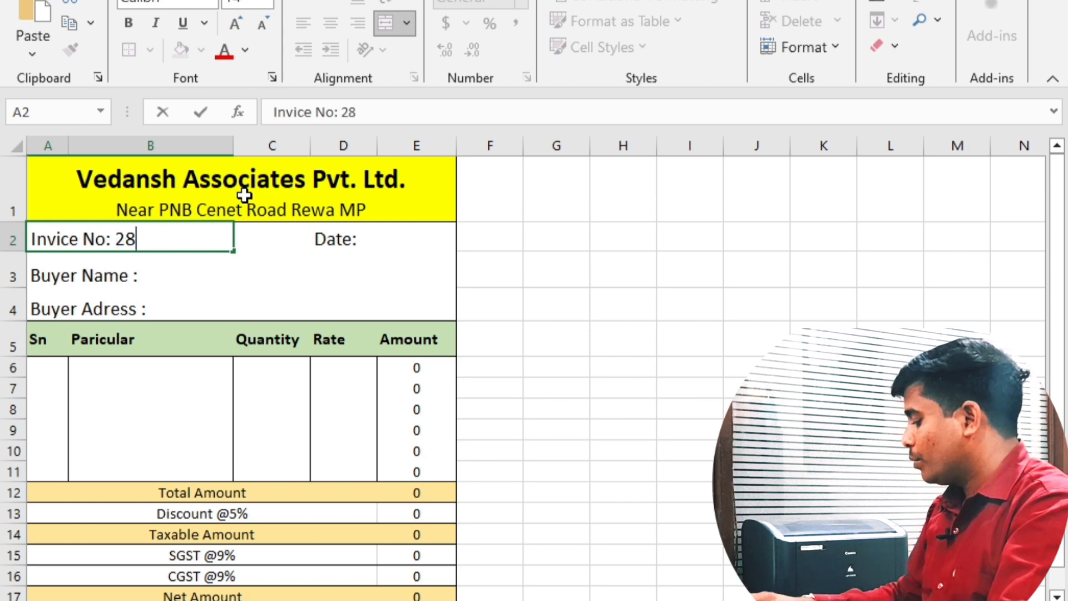
key("Tab")
key("Tab")
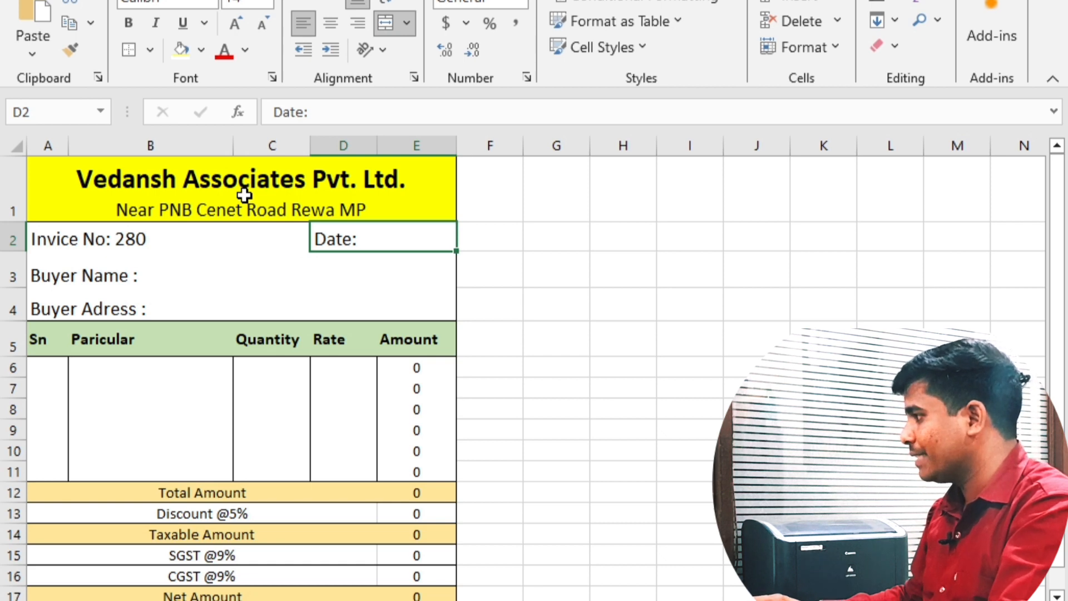
Add the date 13-10-2023 after the "Date:" label in cell D2.
key("F2")
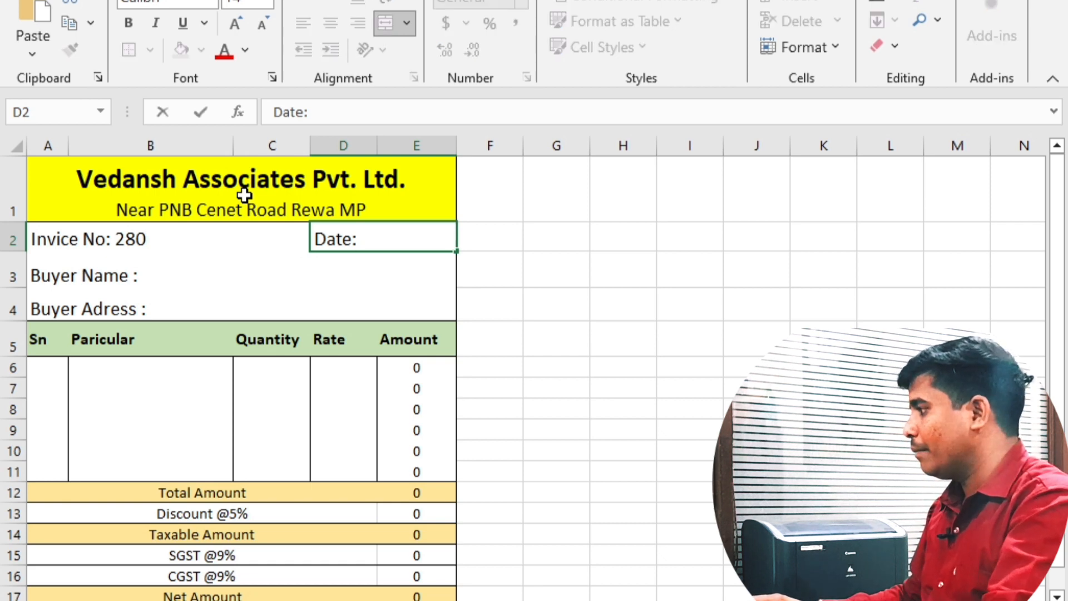
type("1")
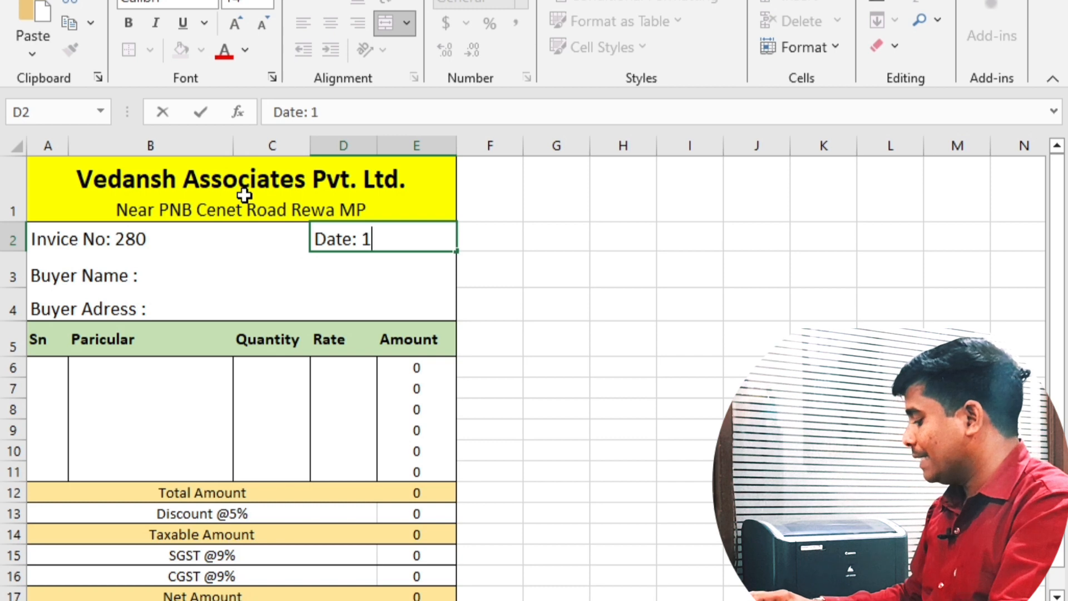
type("3-")
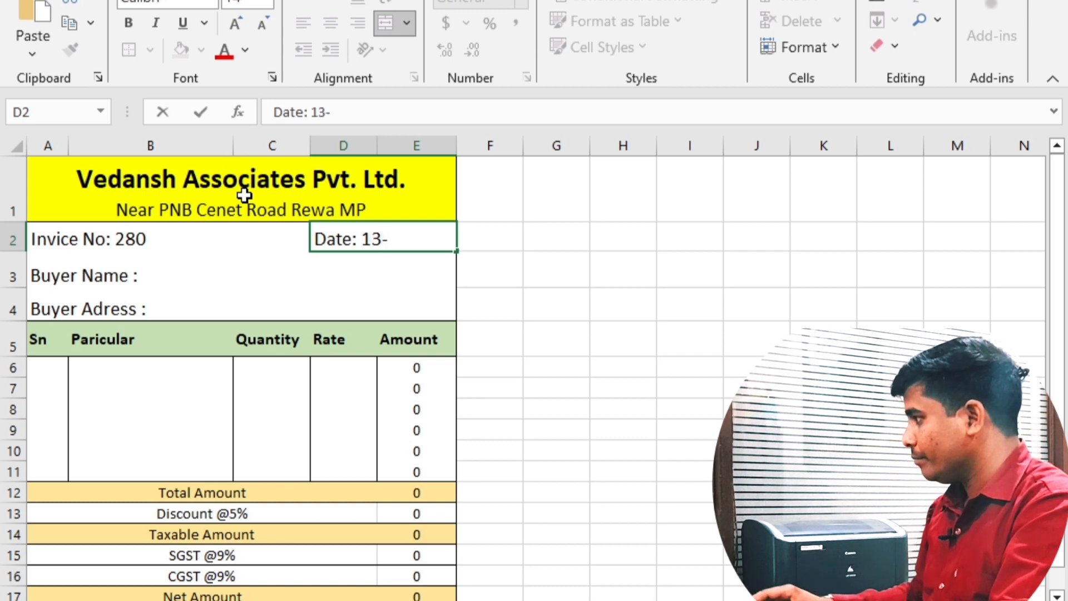
type("10-2023")
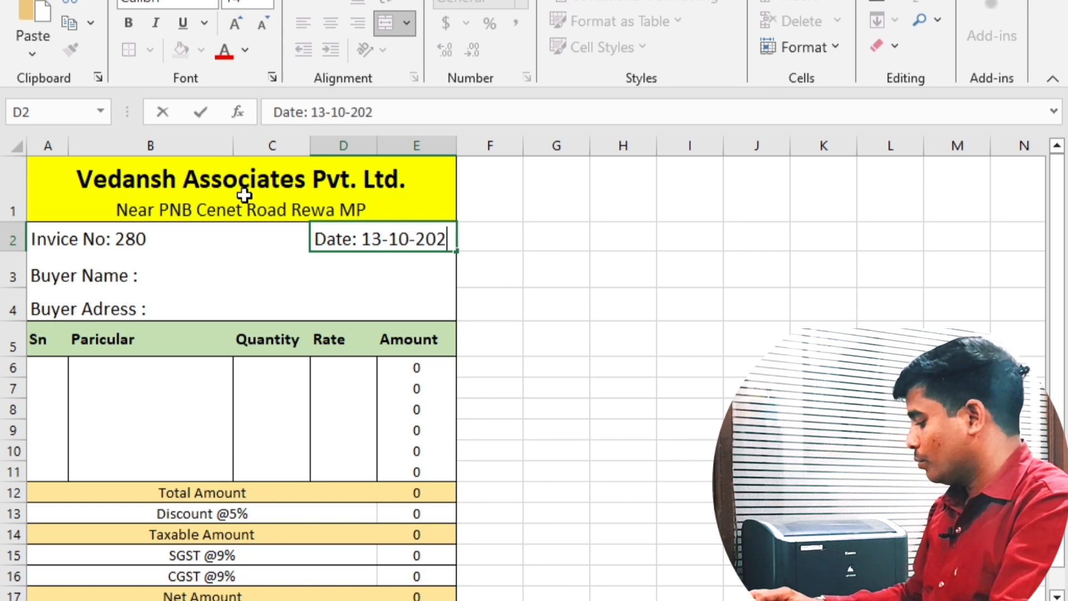
key("Return")
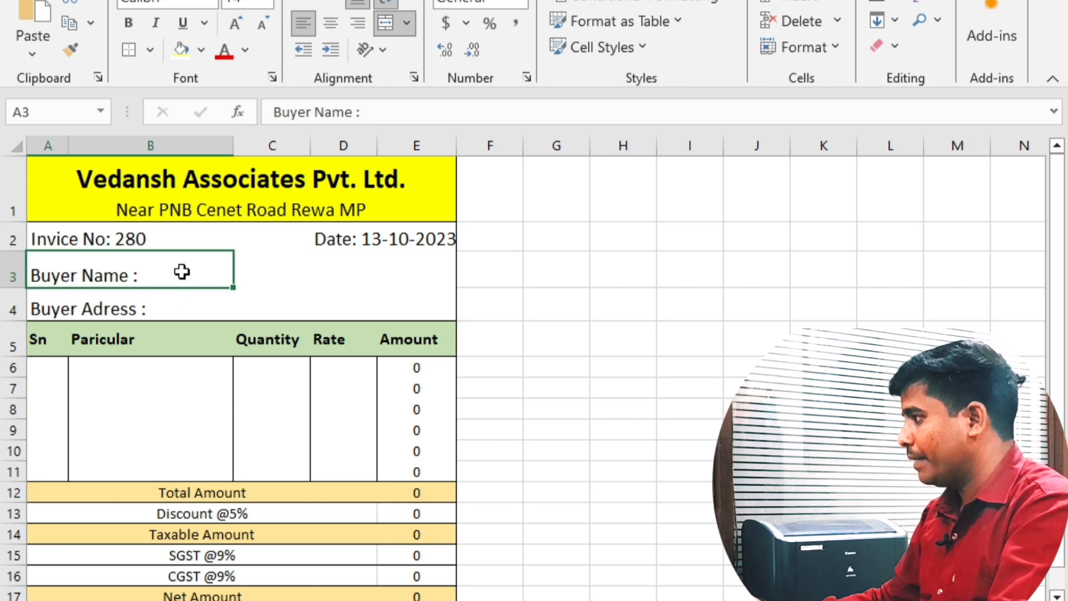
Extend the merged Buyer Name cell across A3:D3 and left-align its text.
left_click_drag(192, 270, 368, 279)
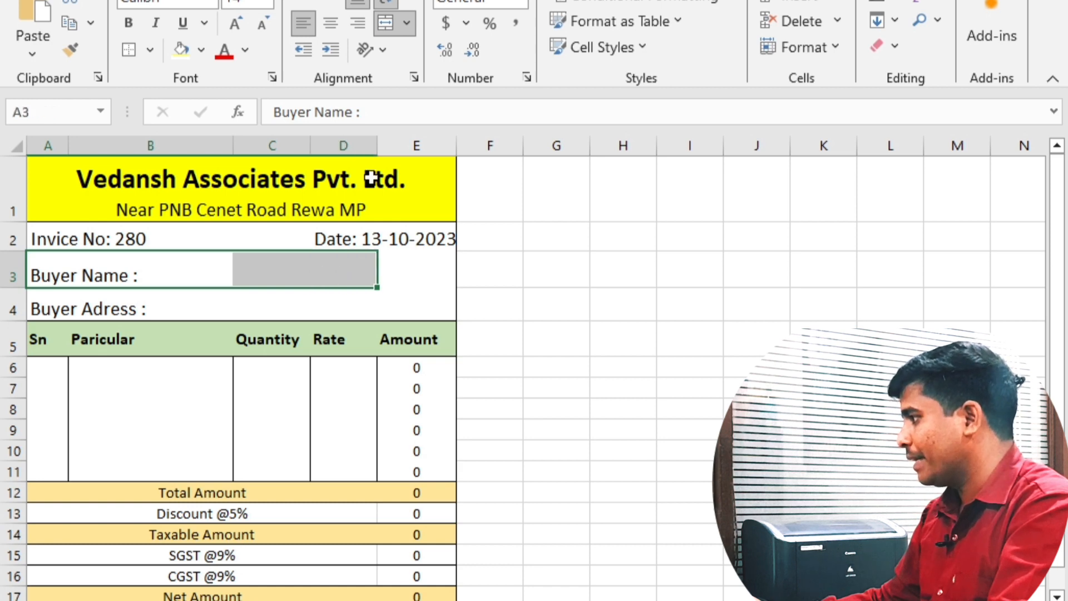
left_click(389, 22)
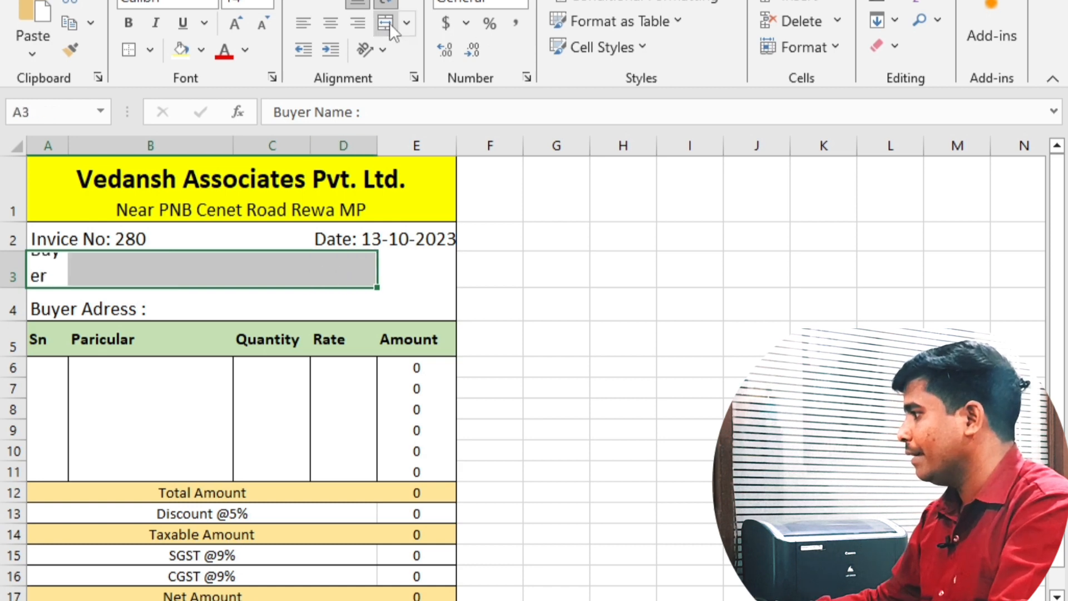
left_click(309, 27)
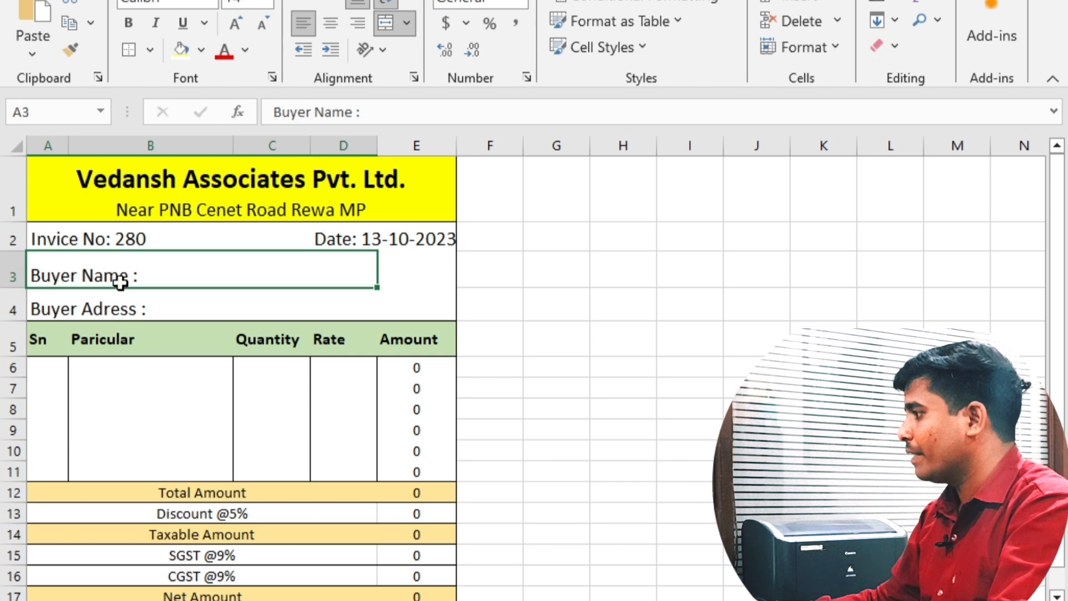
Add the buyer name Mohan Traders after the "Buyer Name :" label in row 3.
double_click(151, 277)
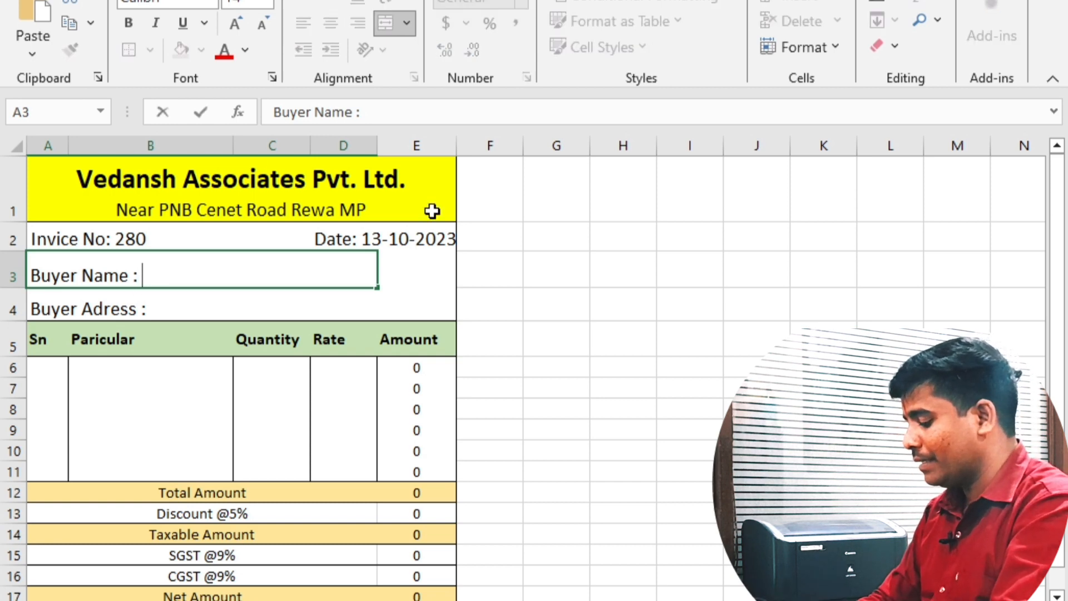
type("Mohan ")
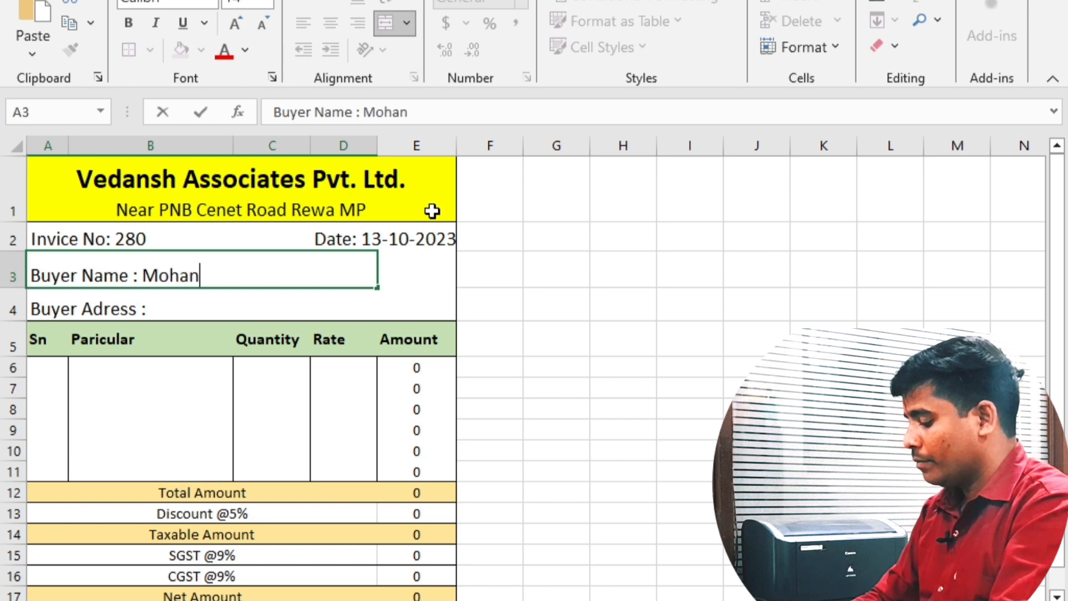
type("Traders")
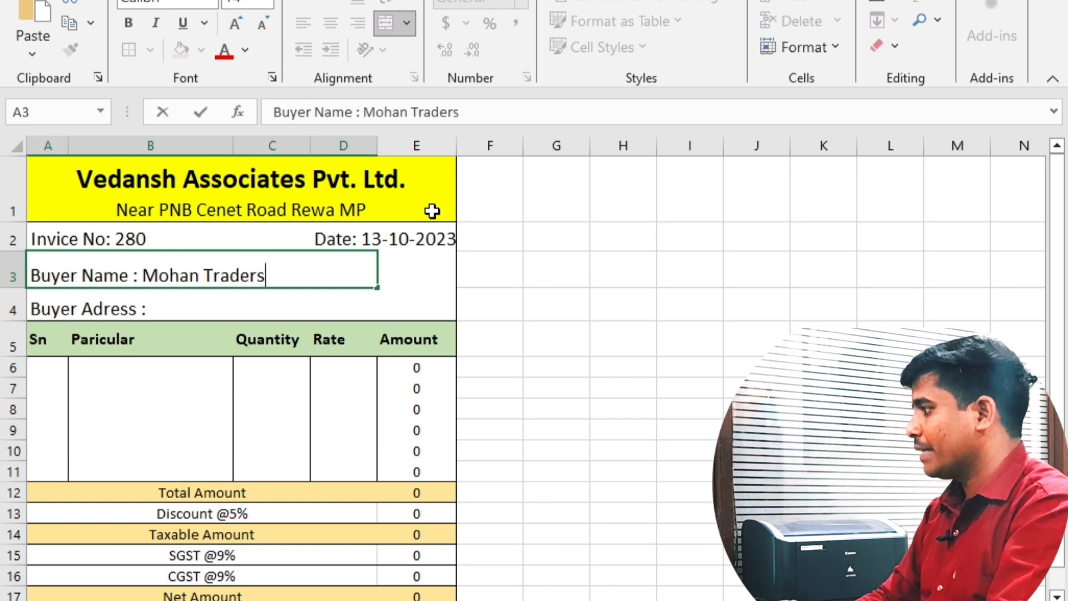
key("Tab")
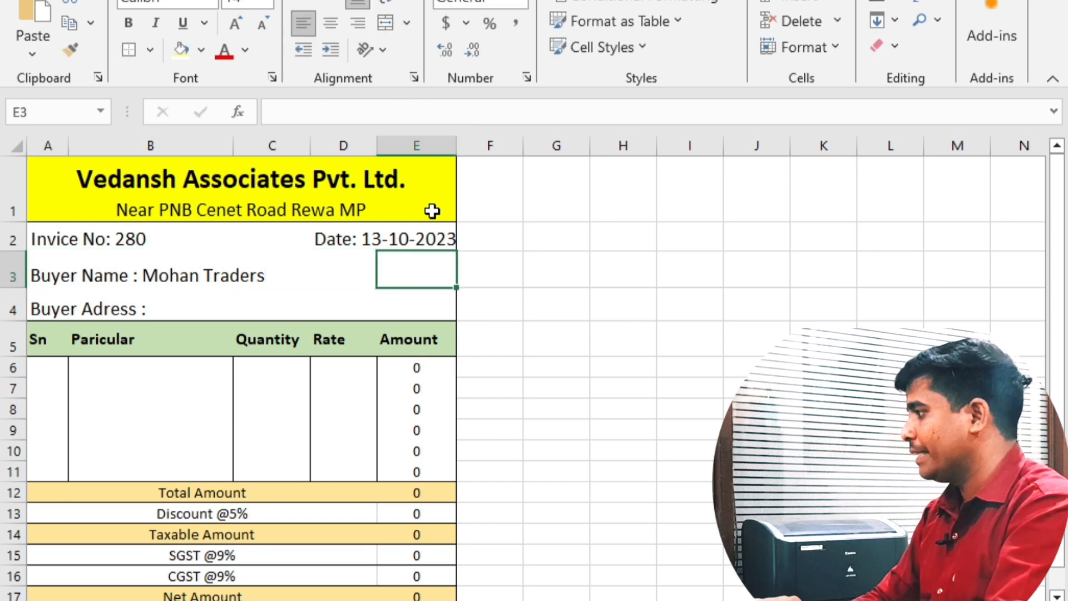
key("Return")
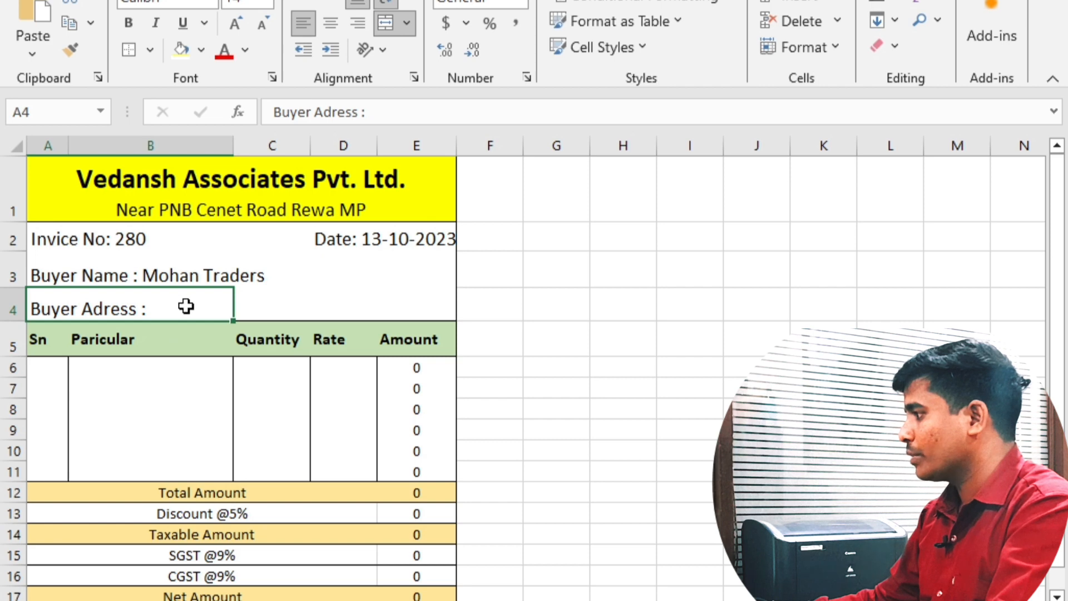
Extend the merged Buyer Adress cell across A4:E4 and left-align its text.
left_click_drag(187, 311, 409, 305)
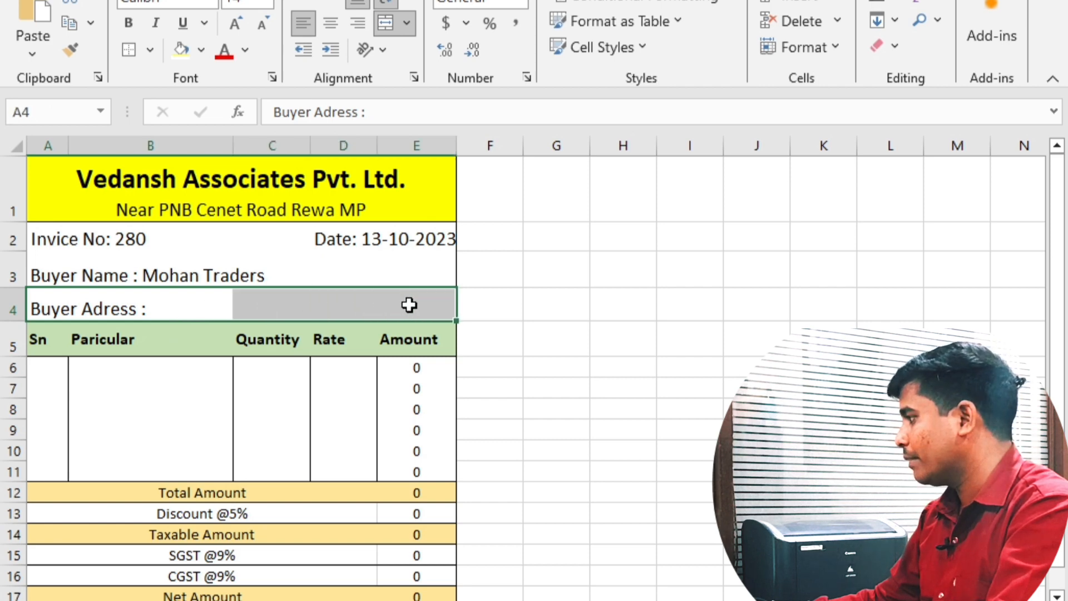
left_click(384, 24)
left_click(384, 25)
left_click(384, 25)
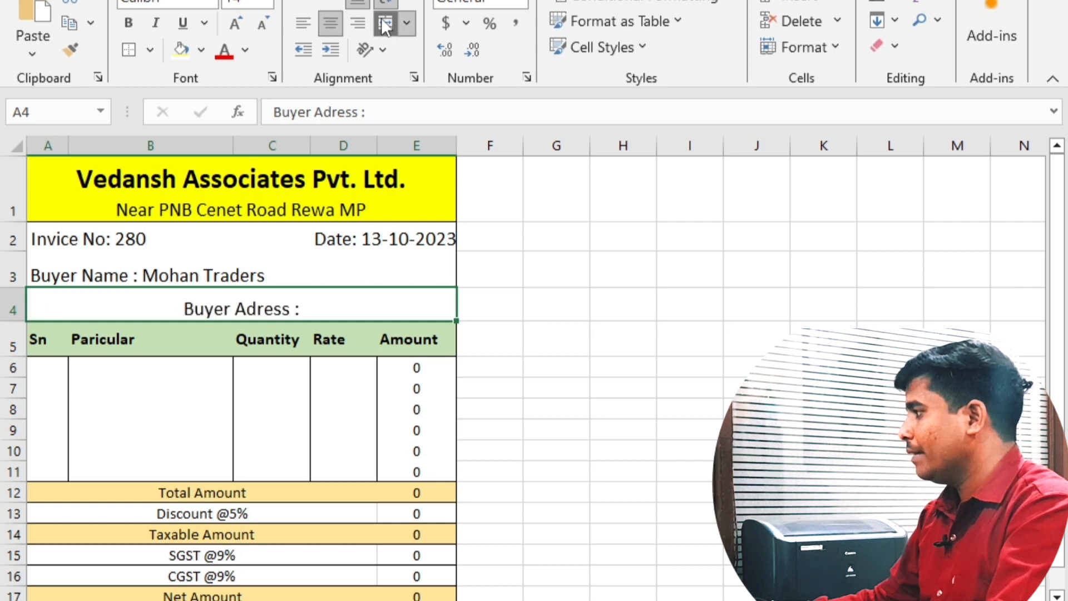
left_click(306, 21)
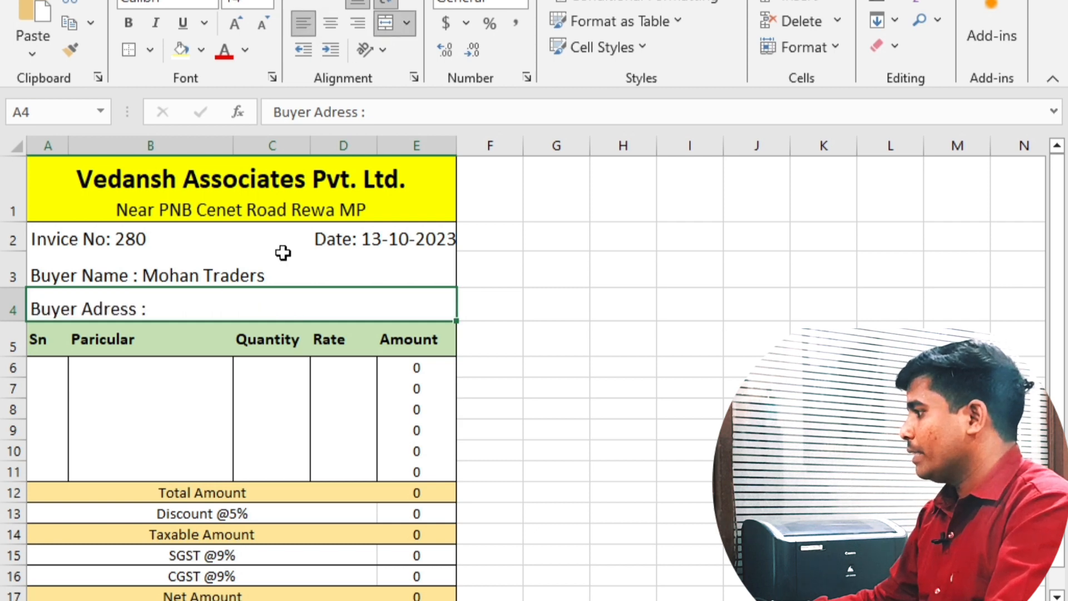
Add the buyer's address after the "Buyer Adress :" label in row 4.
double_click(175, 309)
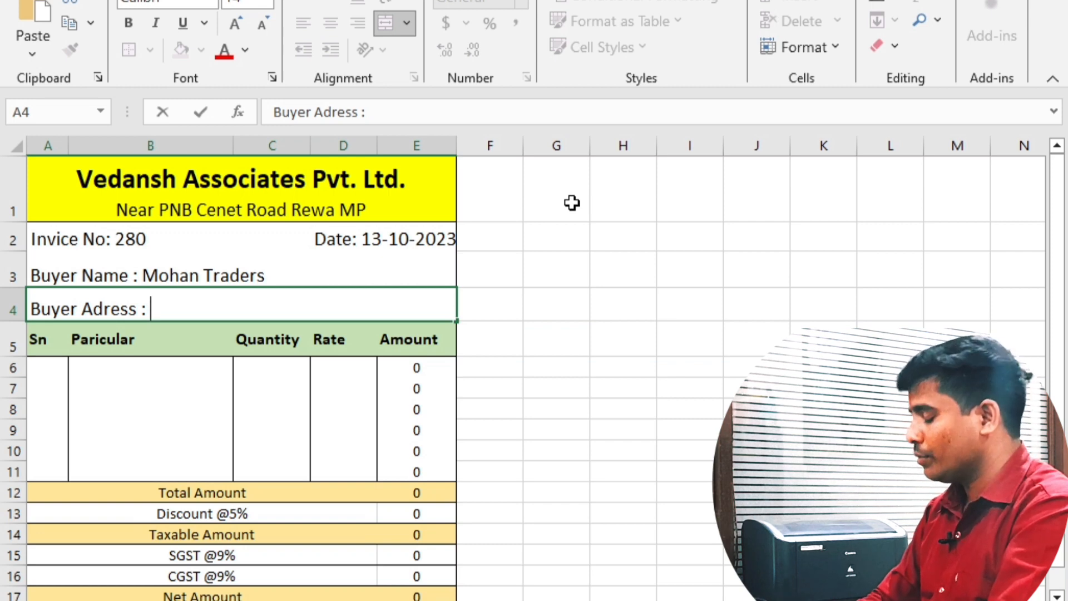
type("N")
key("BackSpace")
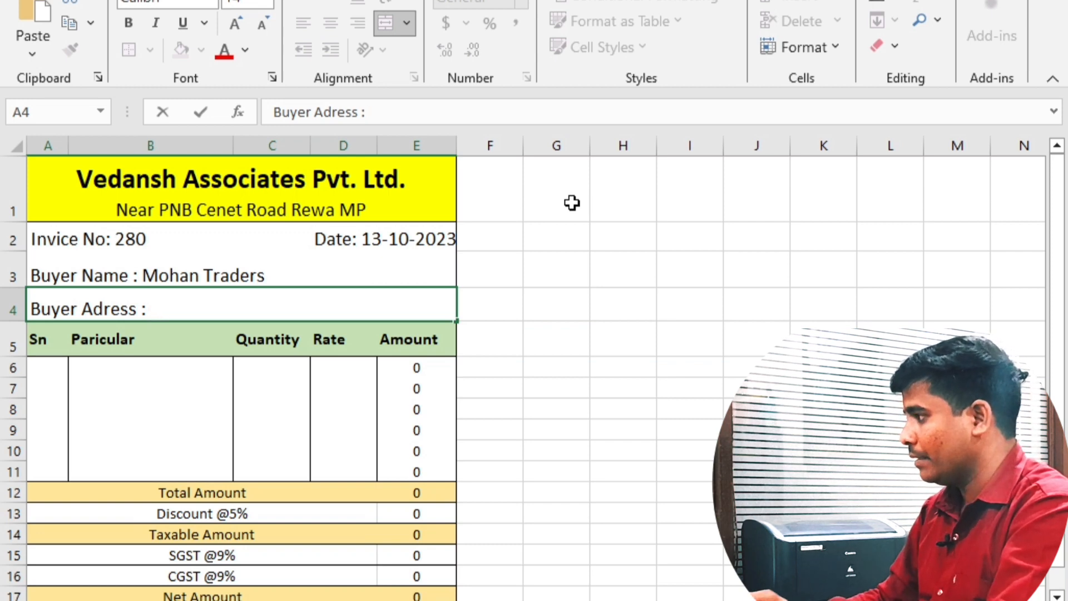
type("S")
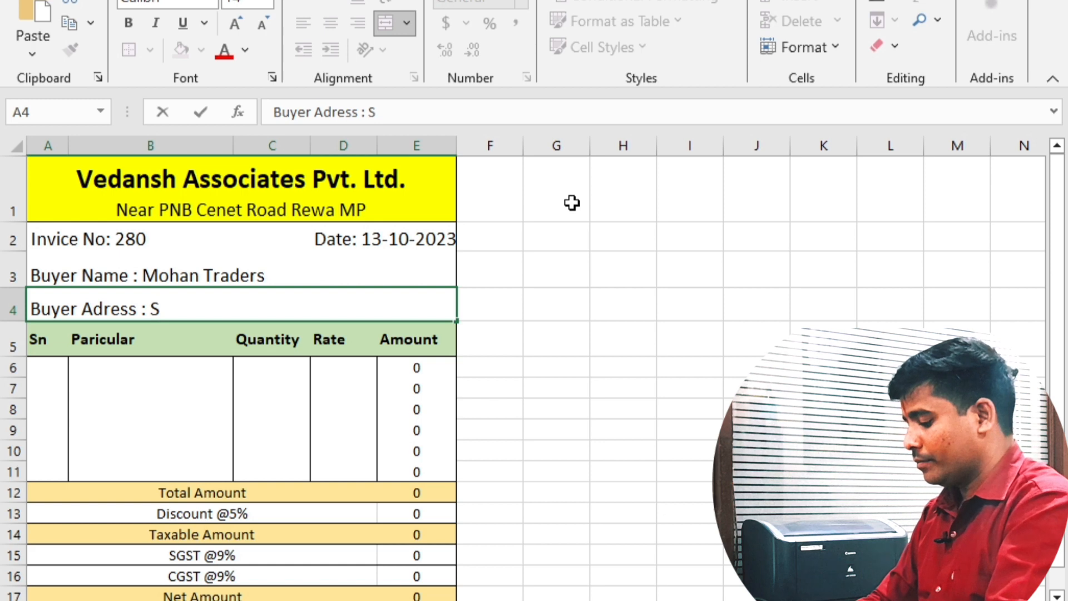
type("a")
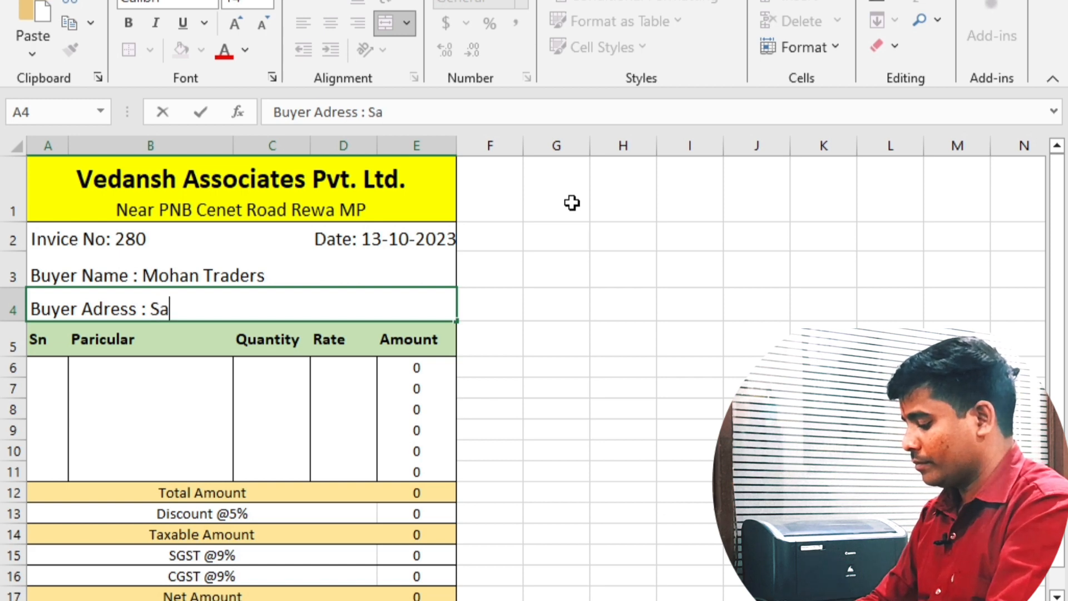
type("ndiya road ")
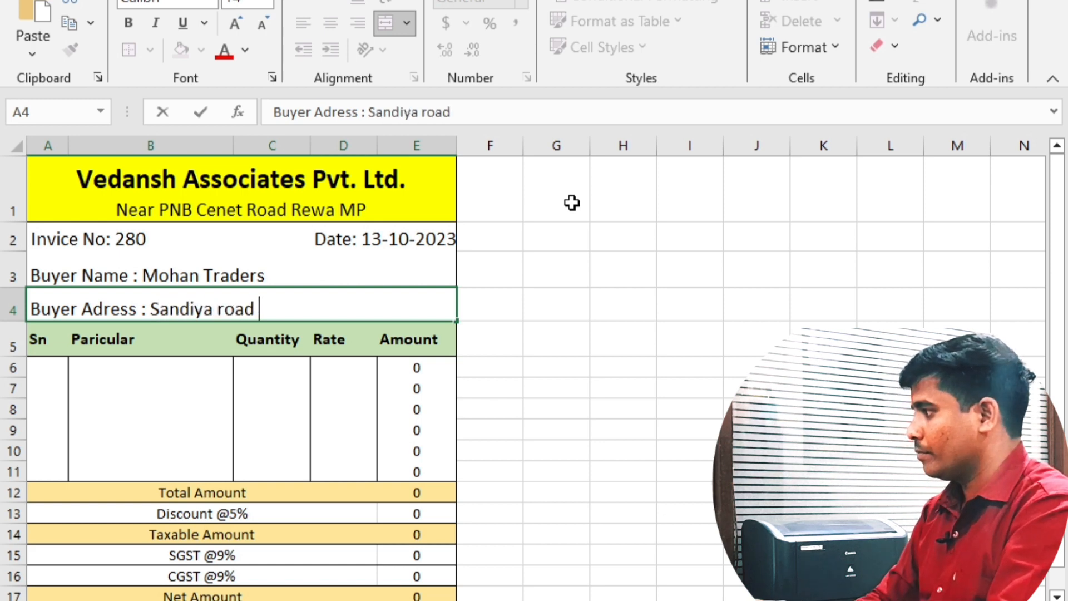
type("Pipariya")
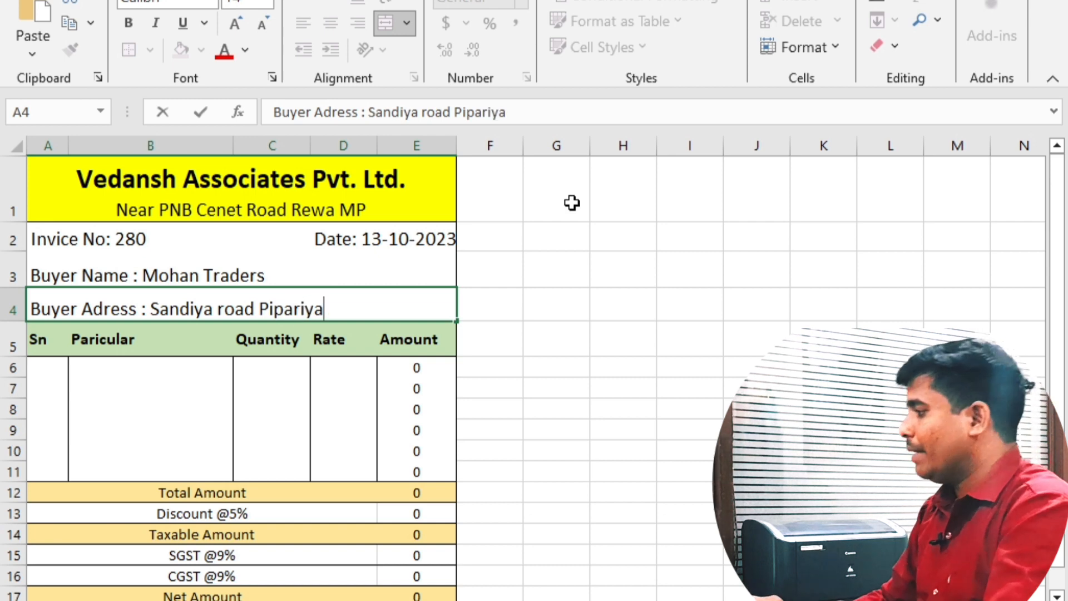
Fill in the first item in row 6 with serial number 1, particular Laptop Dell, quantity 5 and rate 35000.
left_click(53, 371)
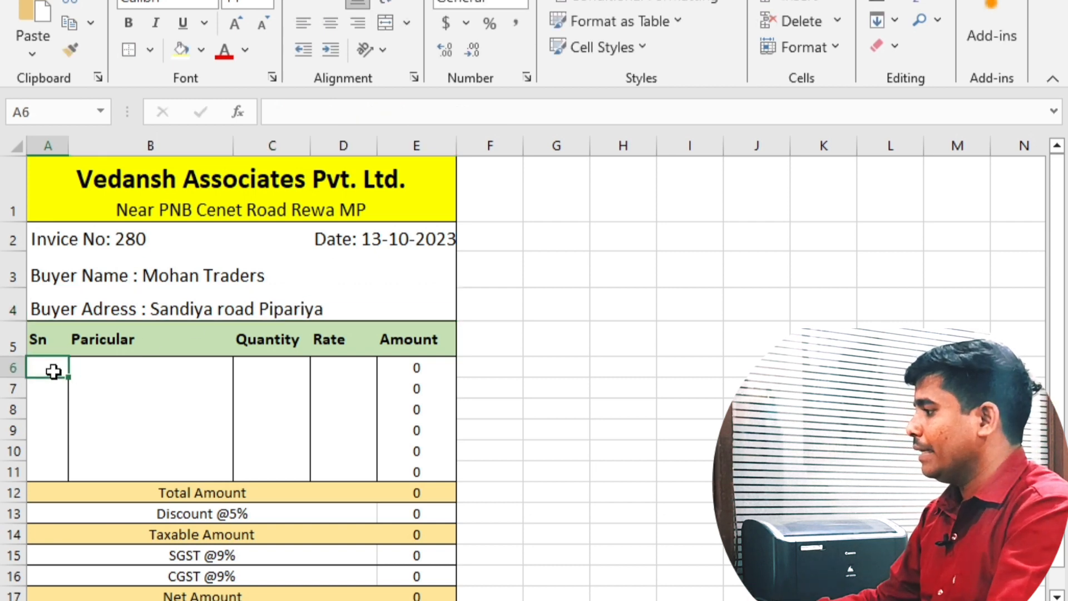
type("1")
key("Tab")
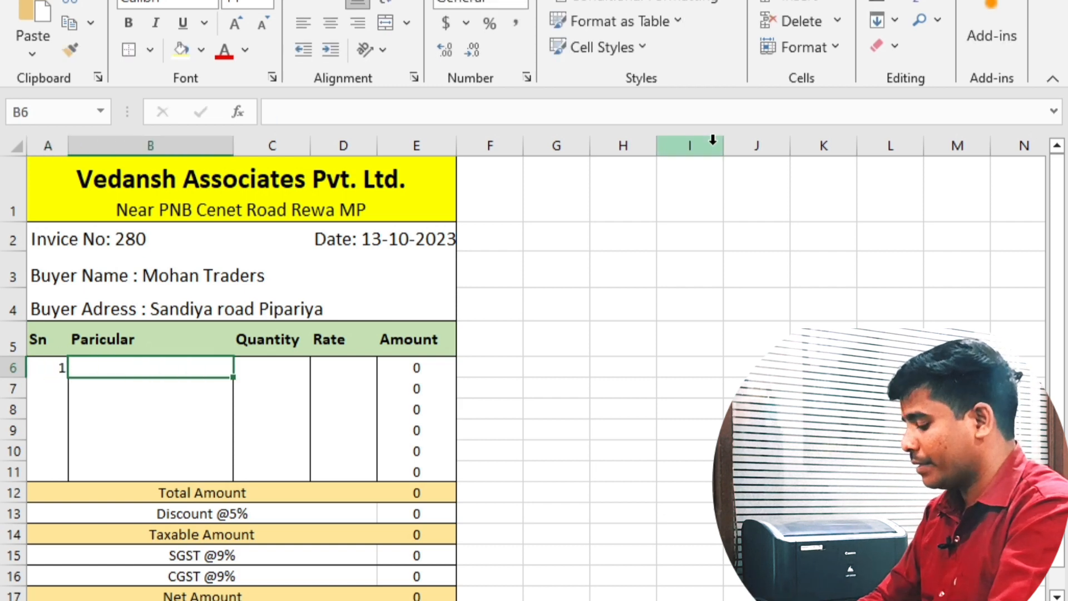
type("Laptop")
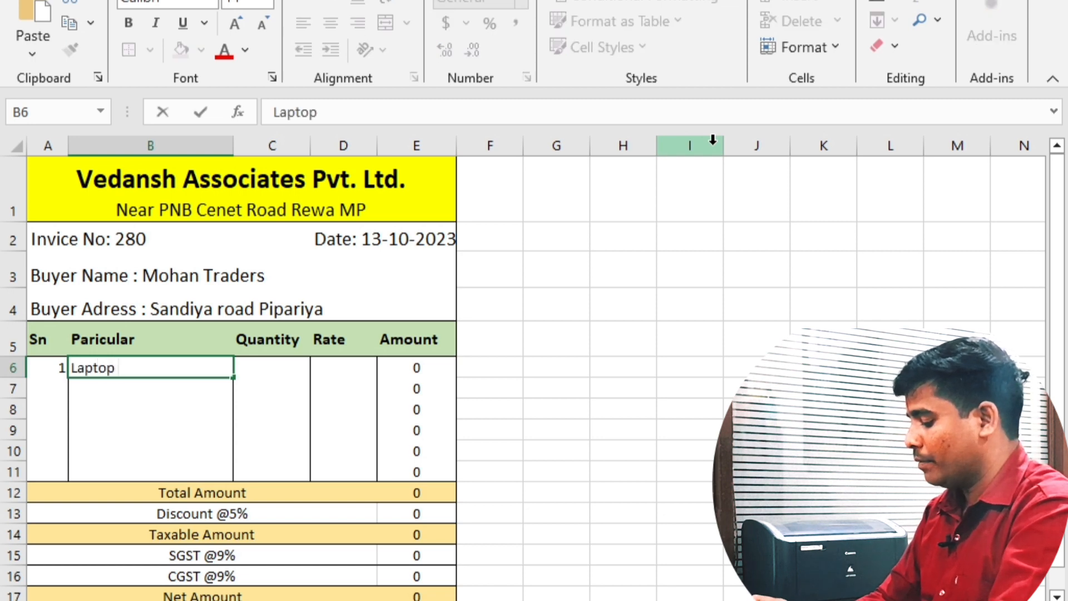
type(" Dell")
key("Tab")
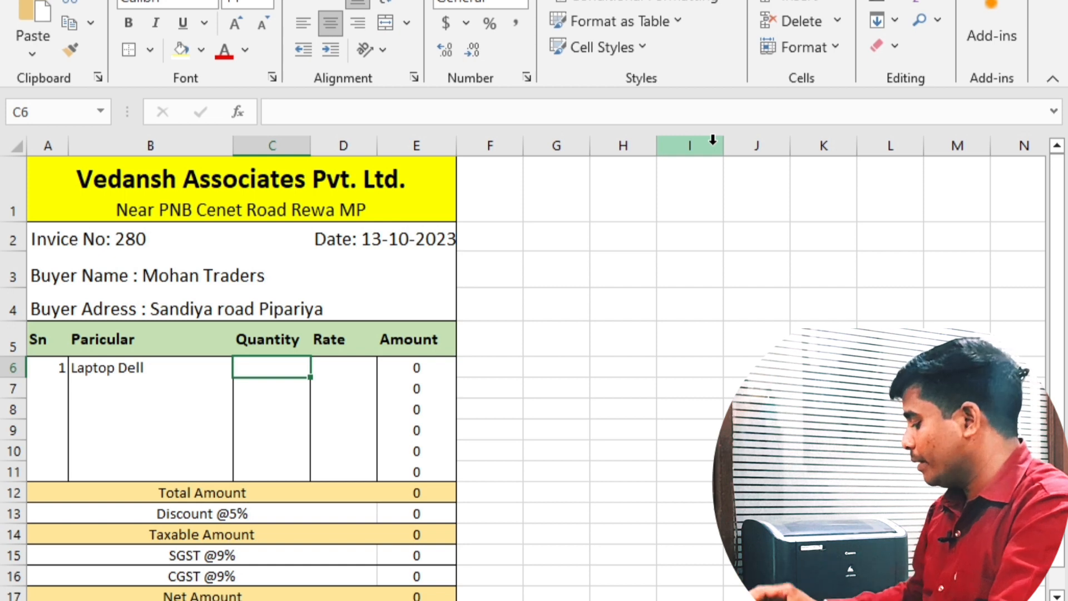
type("5")
key("Tab")
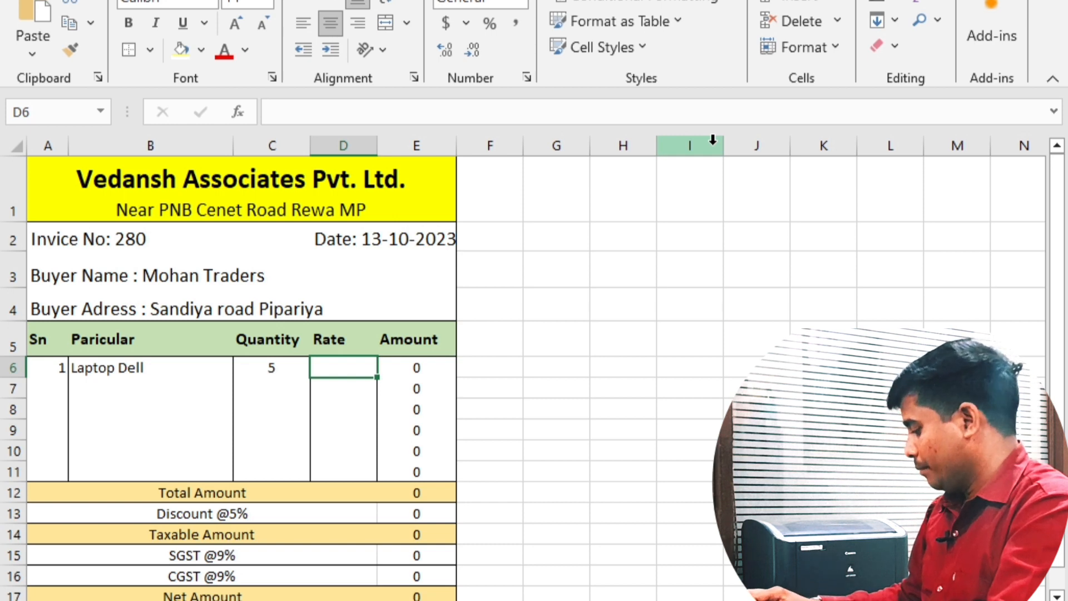
type("35000")
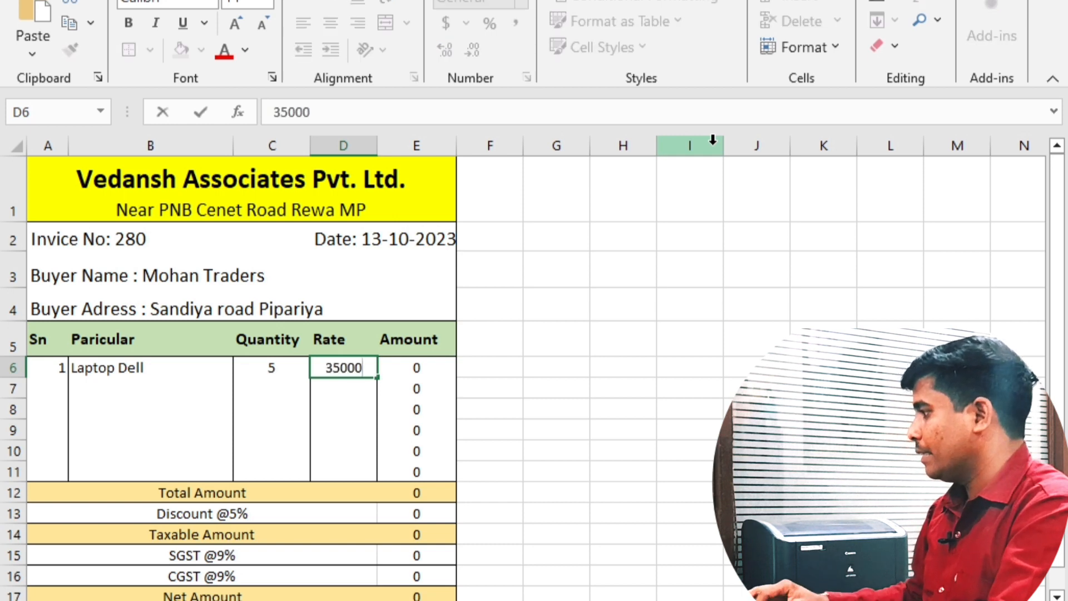
key("Return")
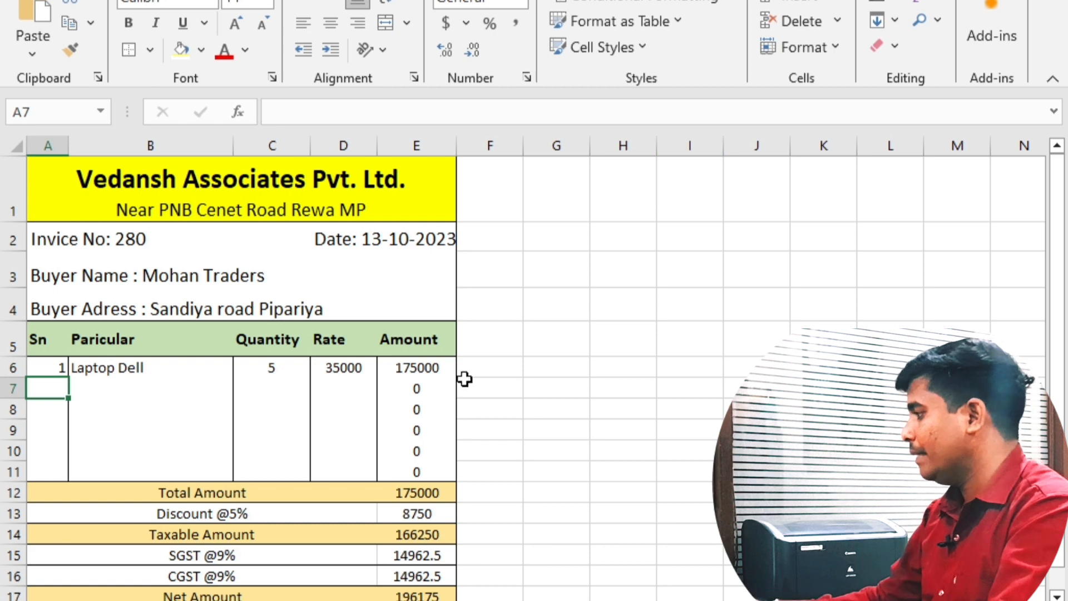
Check the formulas behind the first item's amount, the Total Amount and the Discount @5%.
left_click(412, 370)
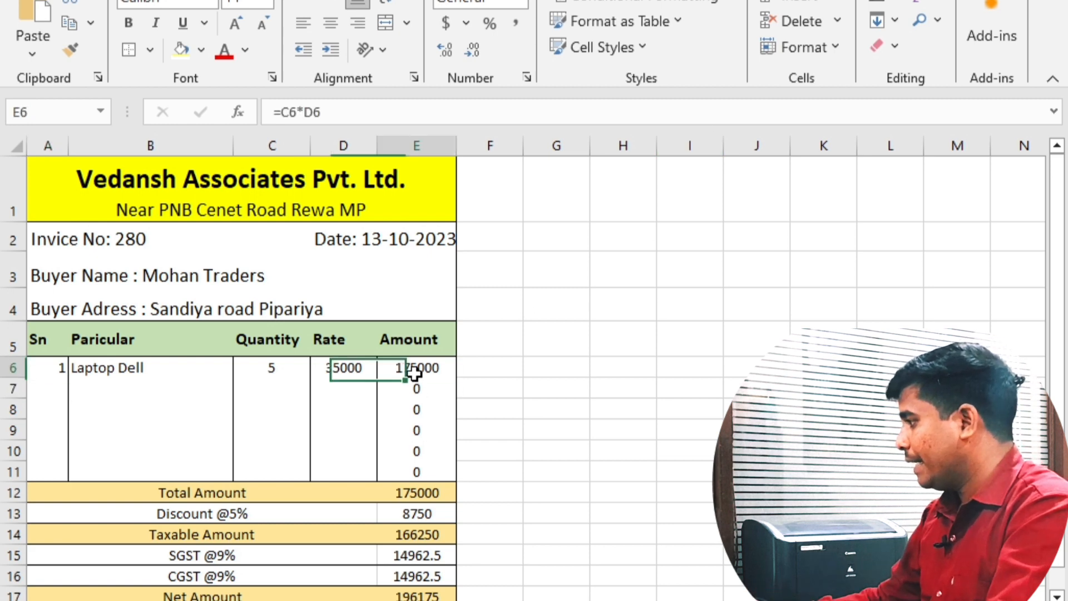
left_click(423, 495)
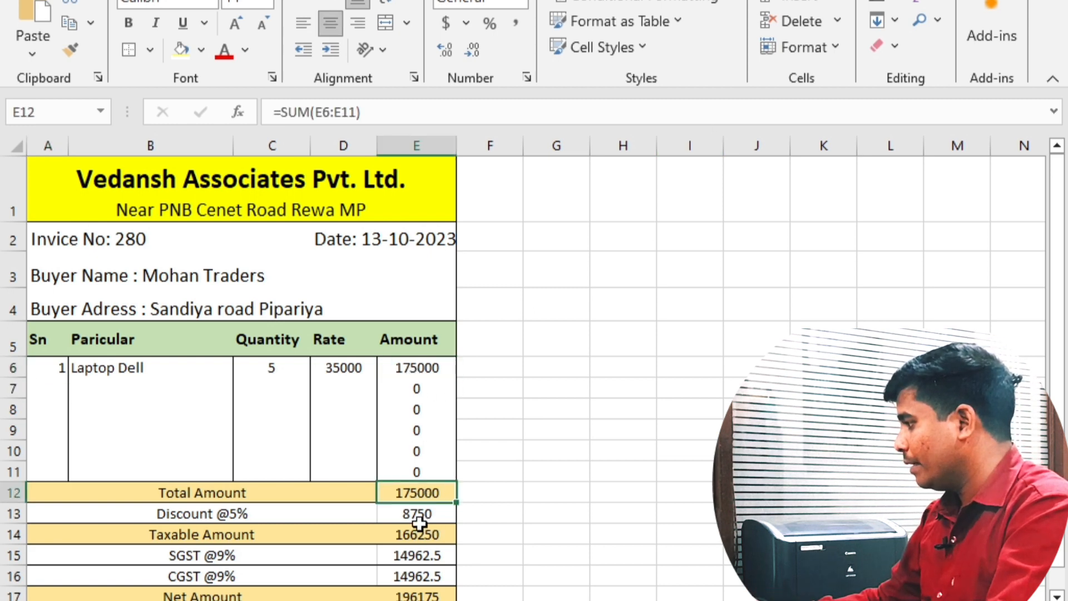
left_click(427, 513)
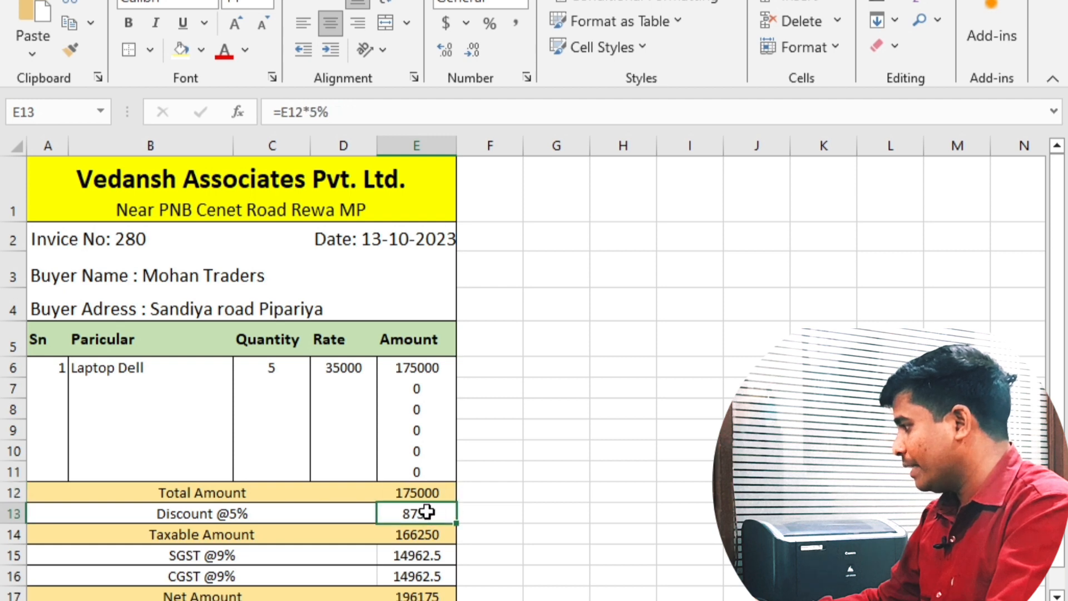
left_click(424, 493)
left_click(423, 513)
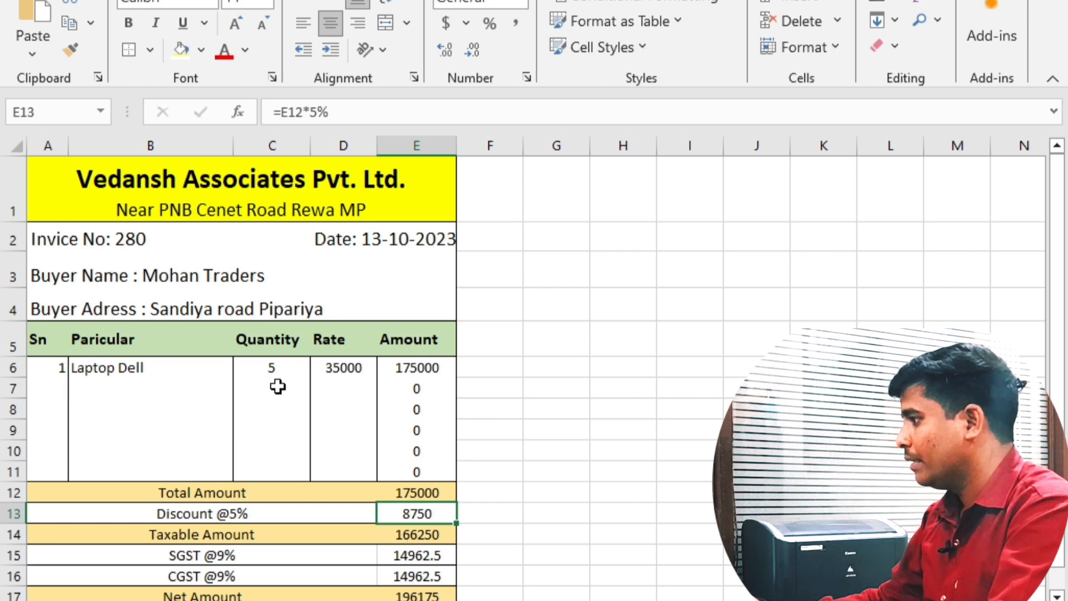
Fill in the second item in row 7 with serial number 2, particular Mouse USB, quantity 10 and rate 500.
left_click(49, 387)
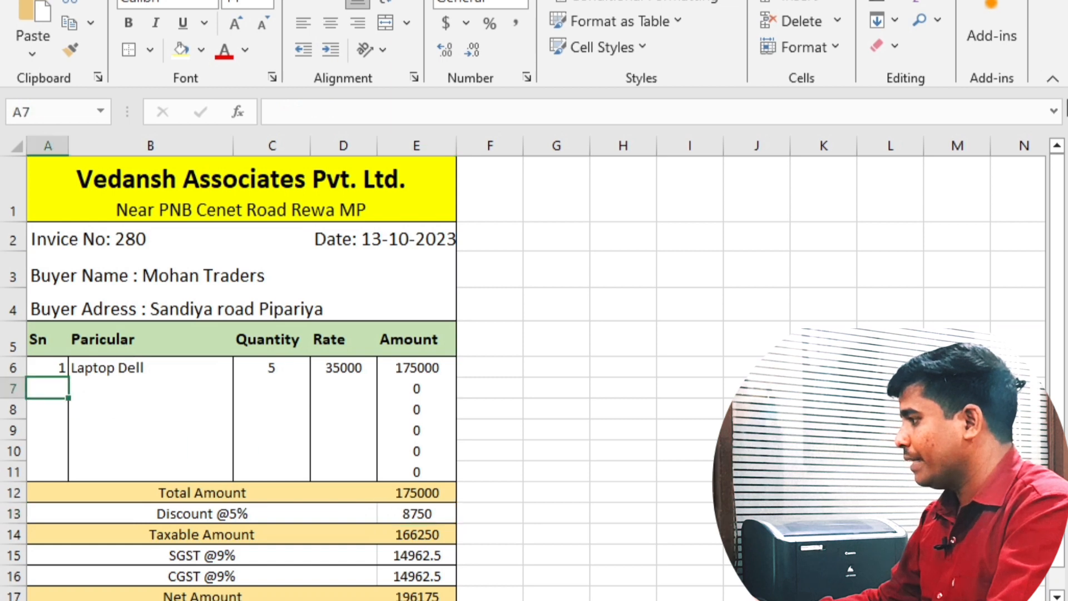
type("2")
key("Tab")
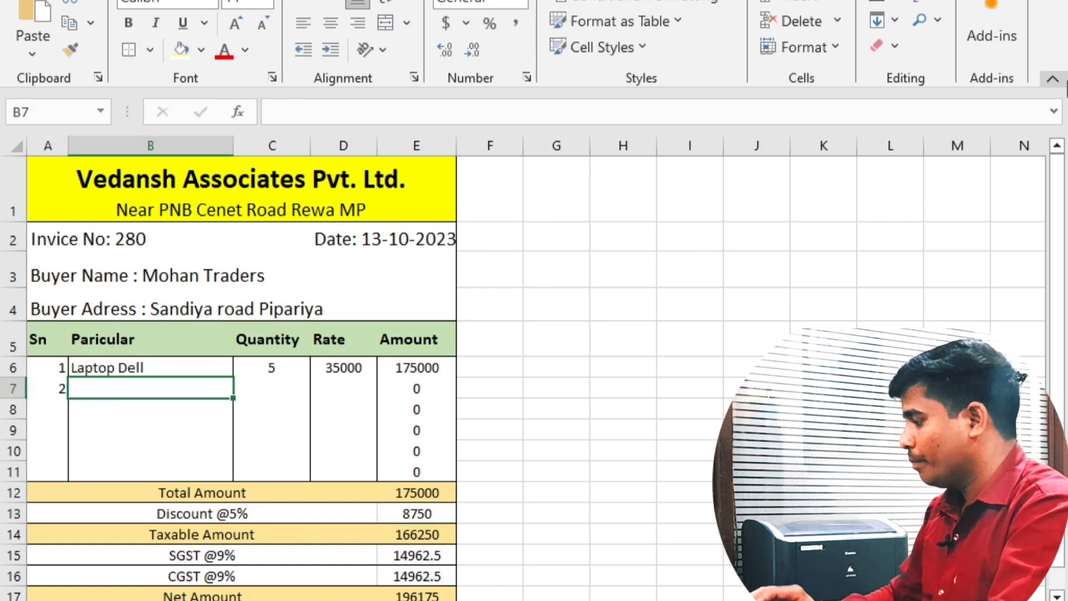
type("Mouse USB")
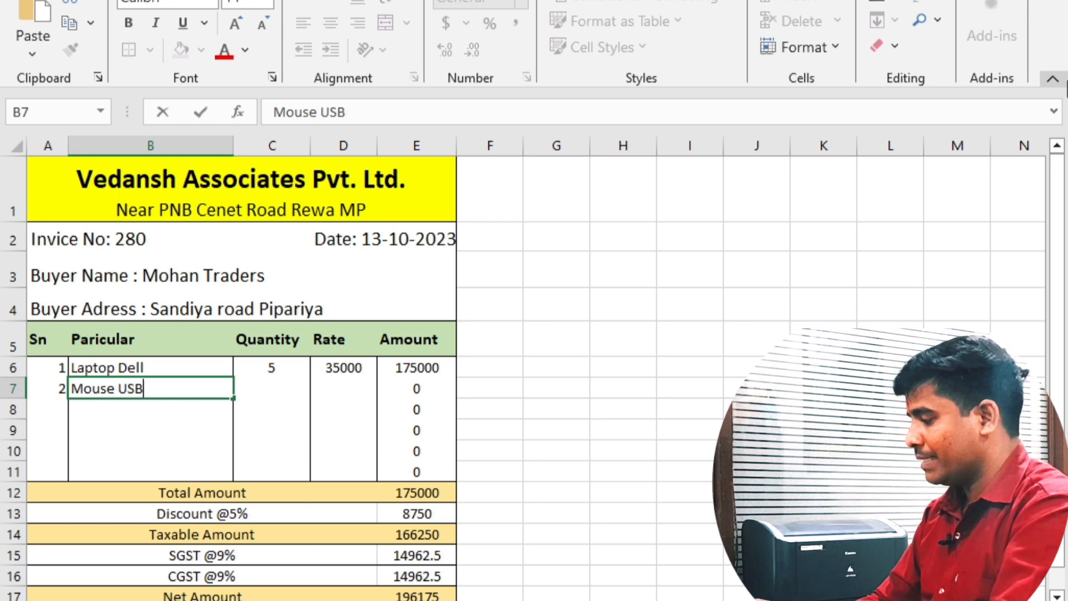
key("Tab")
type("10")
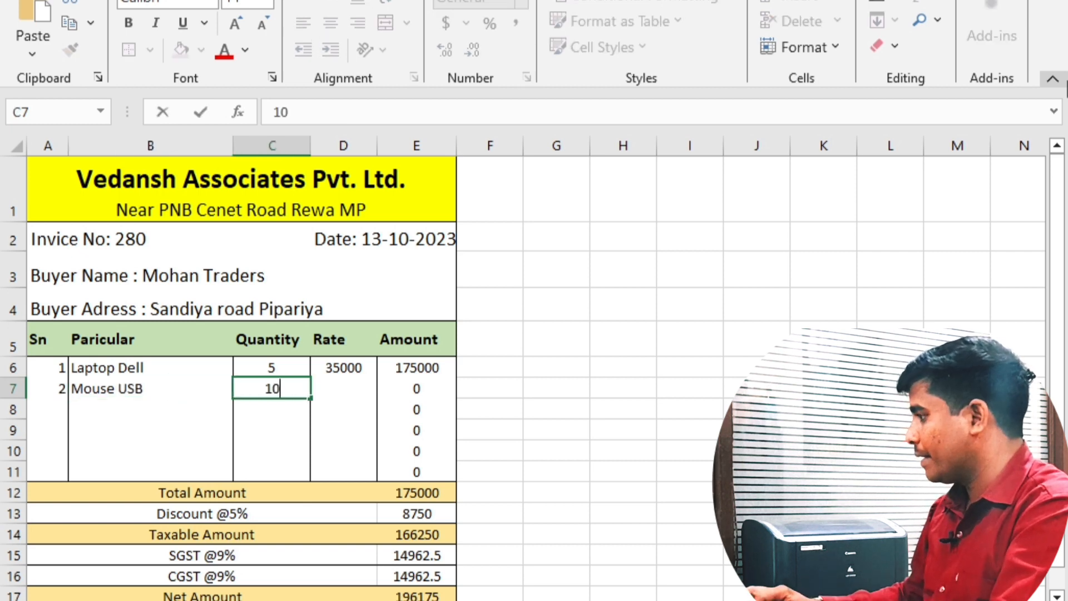
key("Tab")
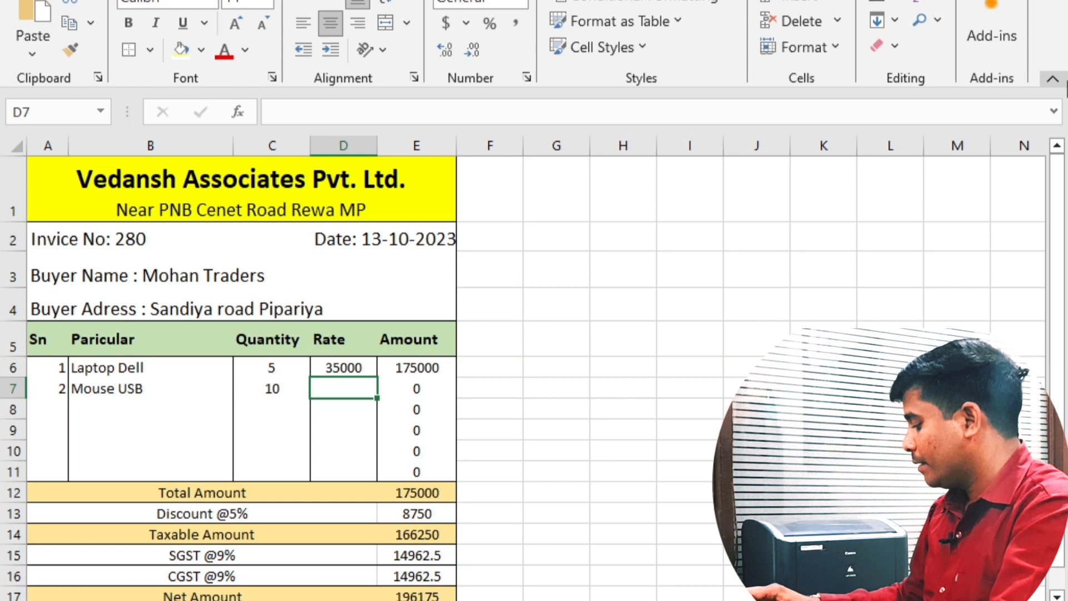
type("500")
key("Tab")
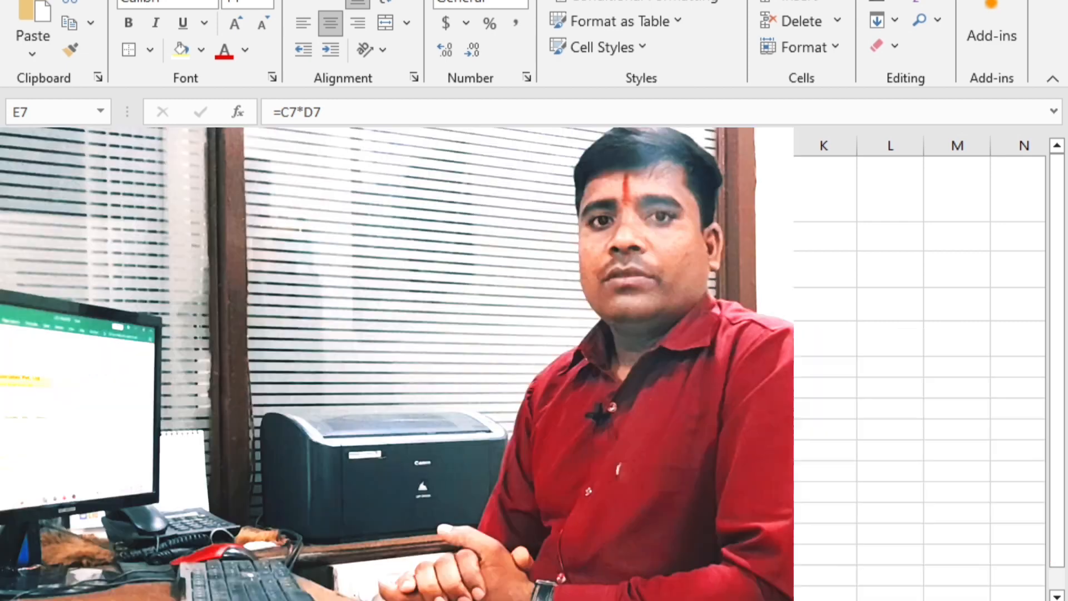
left_click(240, 189)
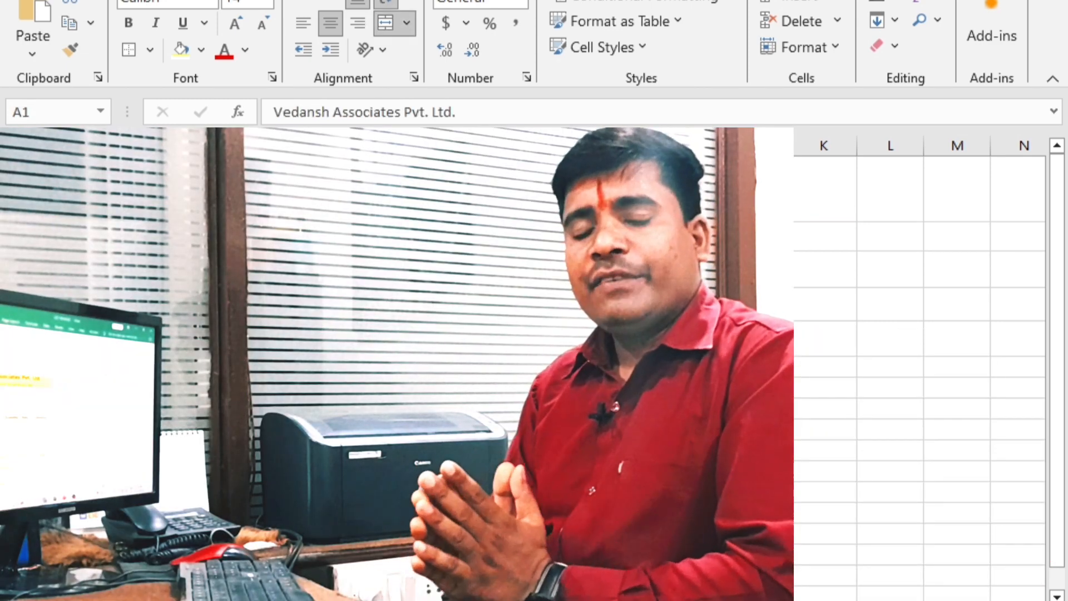